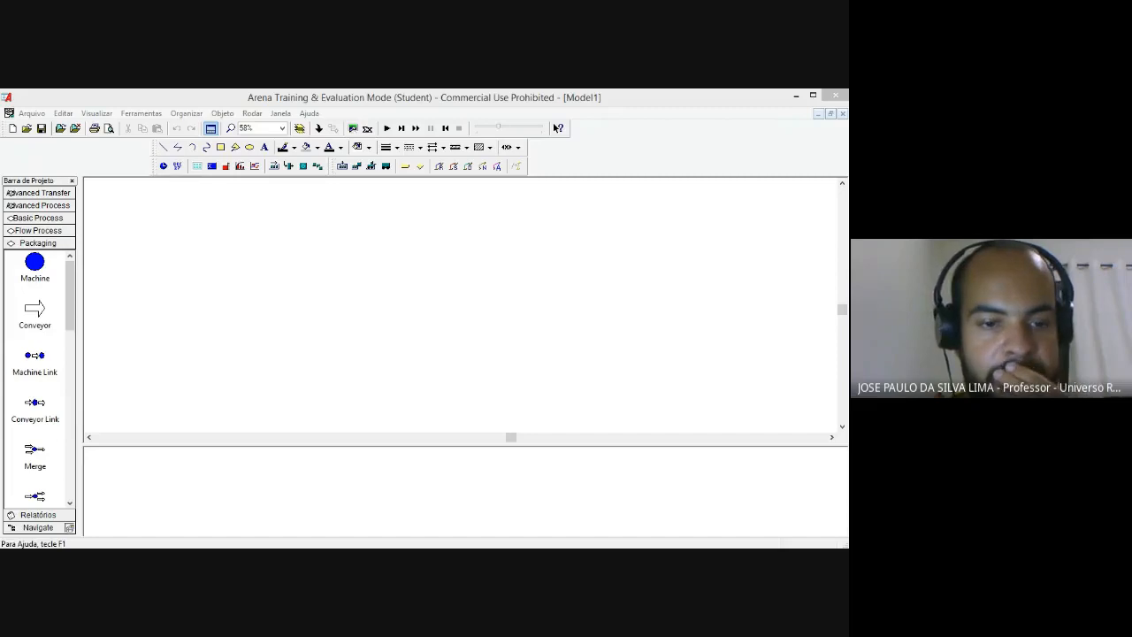
Step: Place a Create module from the Basic Process template near the upper-left corner of the empty model
key("alt+Tab")
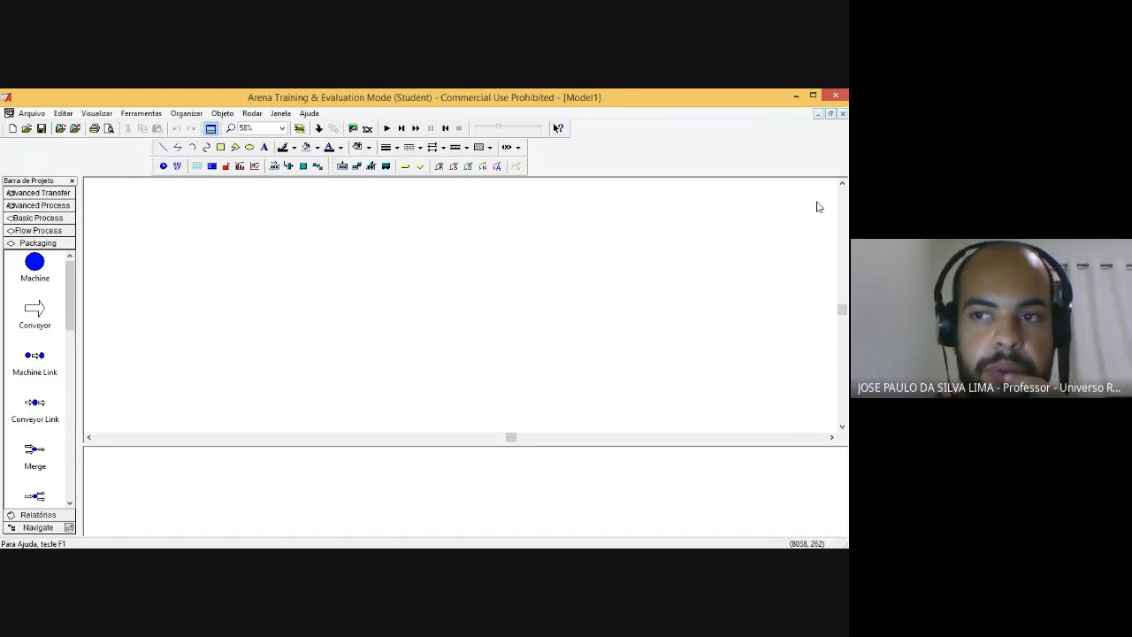
left_click(812, 95)
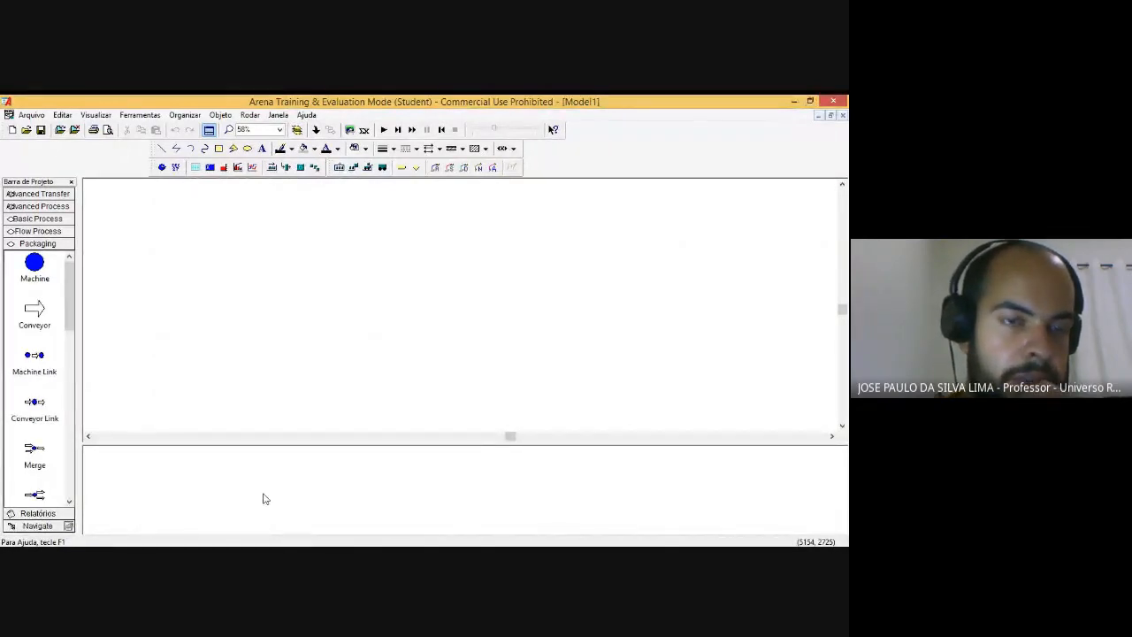
left_click(46, 219)
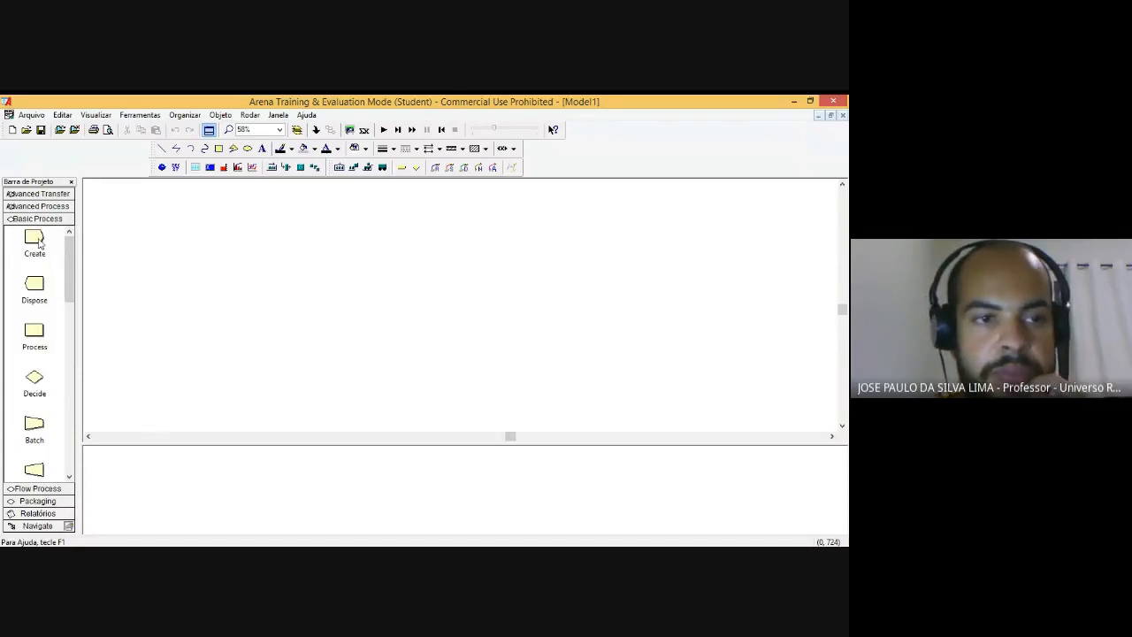
left_click_drag(39, 244, 115, 210)
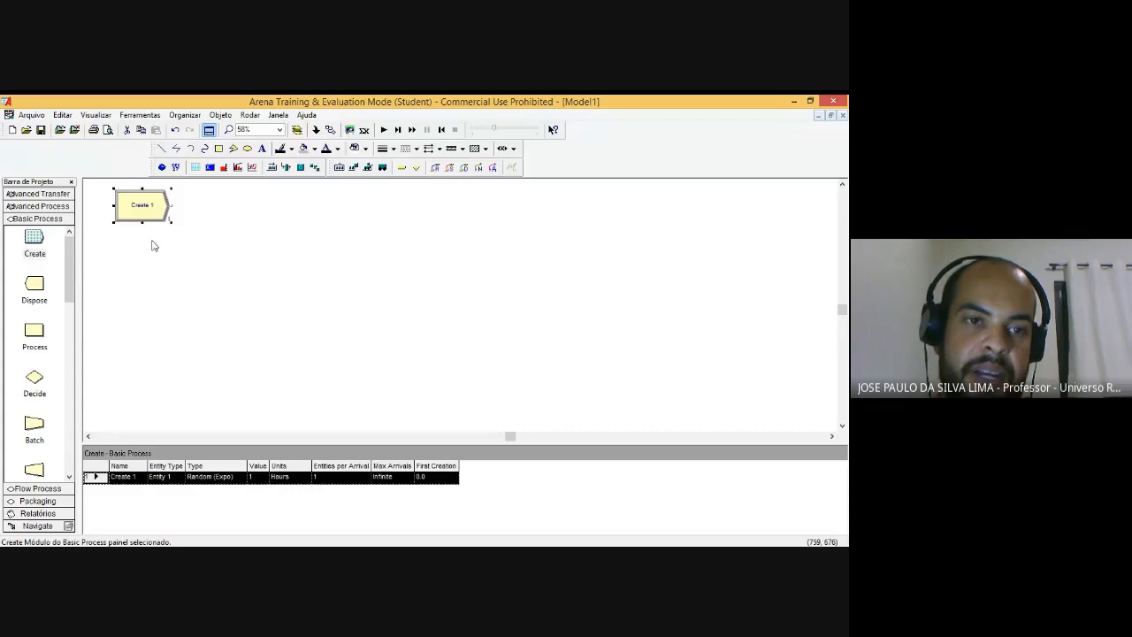
Step: Edit the Create module so its time between arrivals has a value of 10 in Minutes
double_click(157, 207)
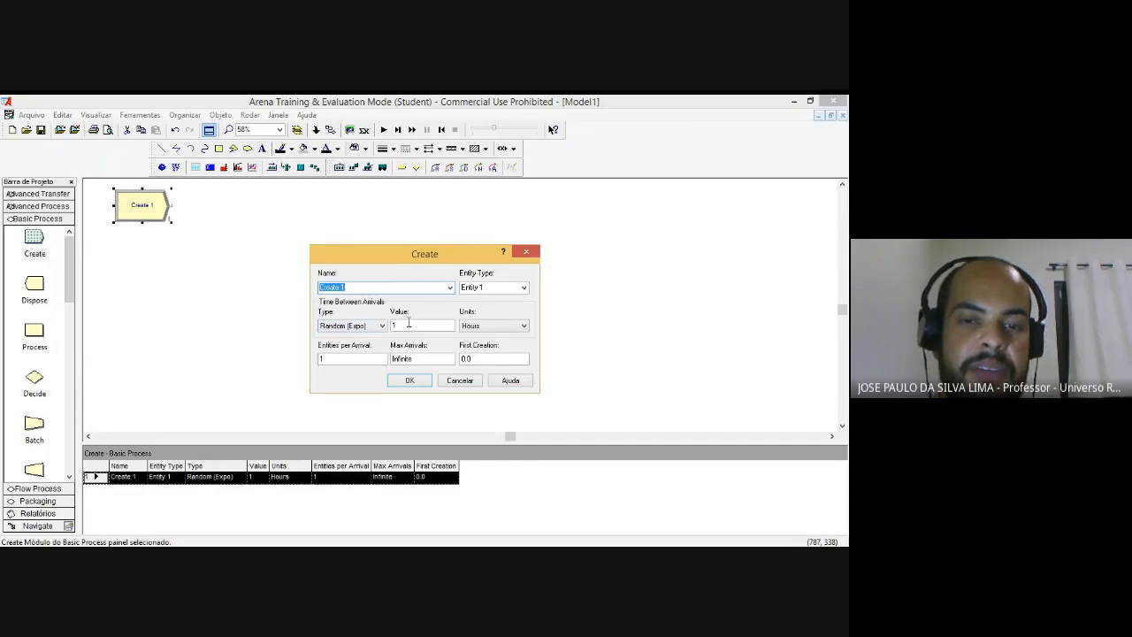
left_click(407, 325)
type("0")
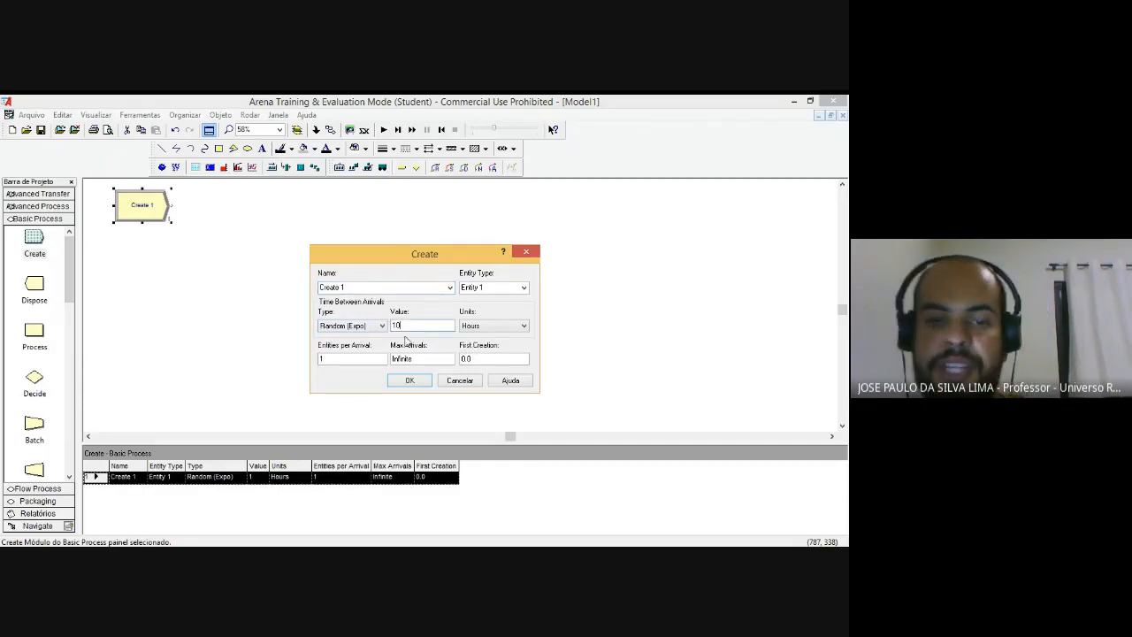
left_click(477, 329)
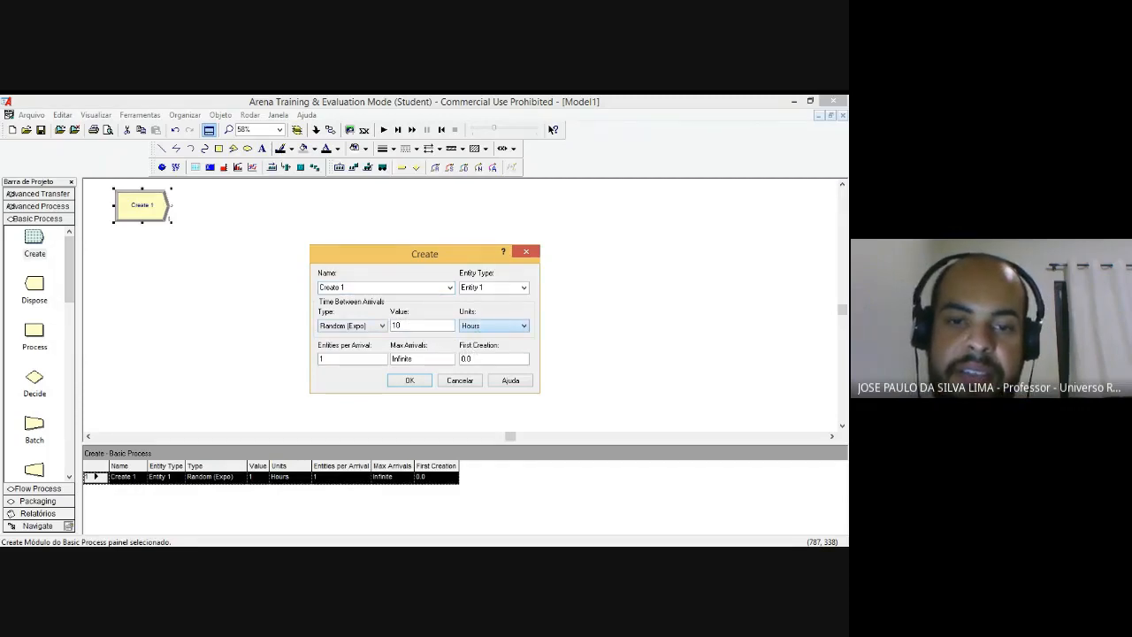
left_click(487, 347)
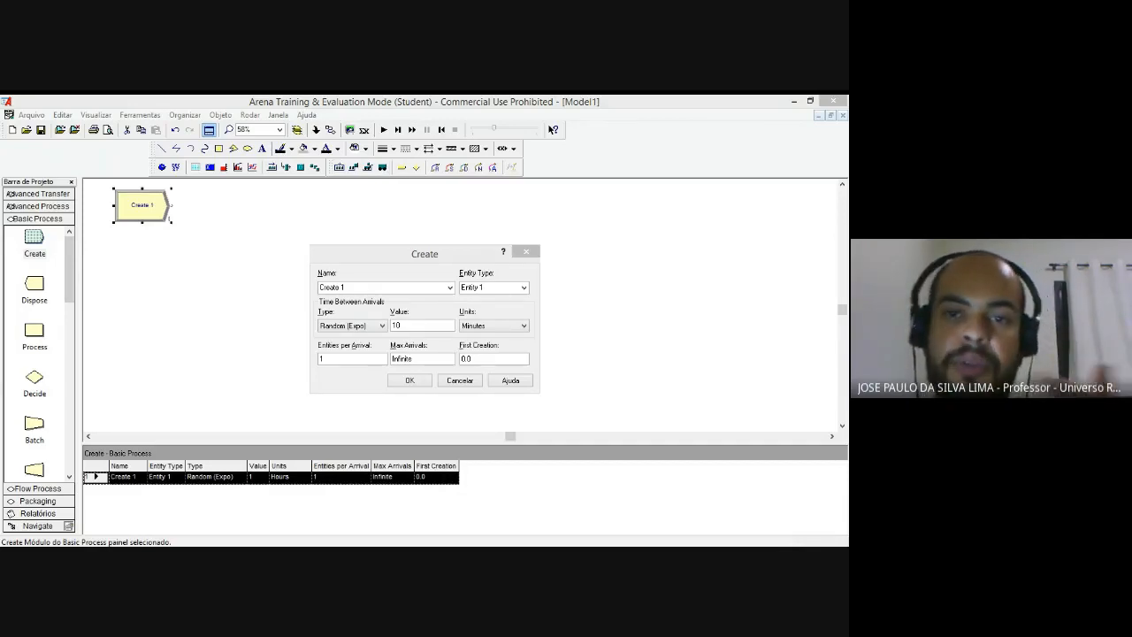
Step: Change the type of the time between arrivals to Constant
key("alt+Tab")
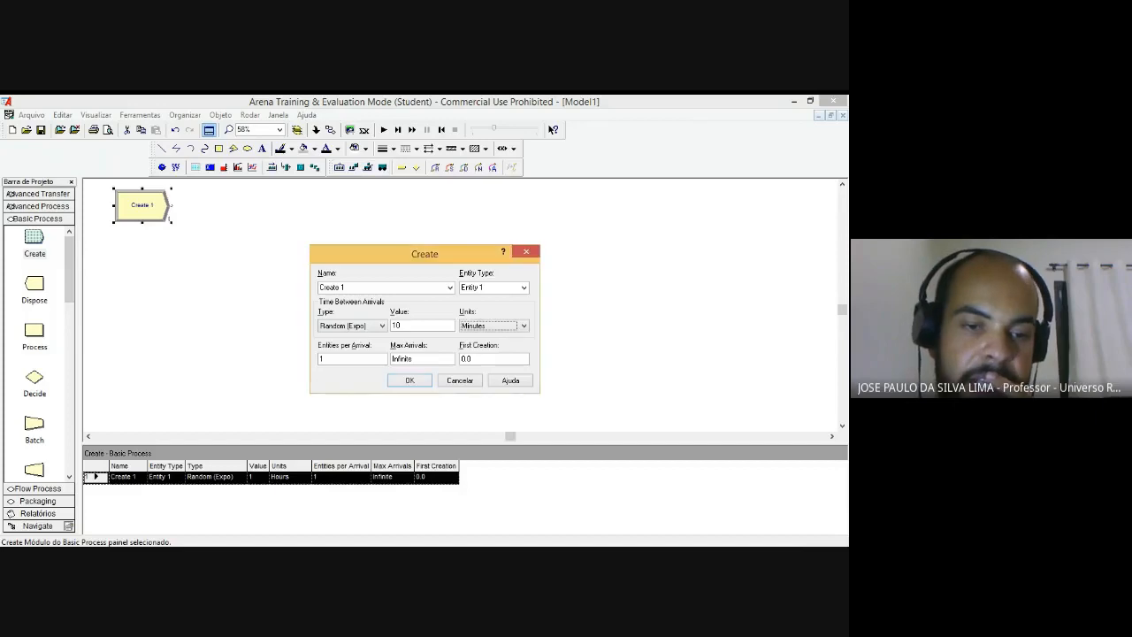
key("alt+Tab")
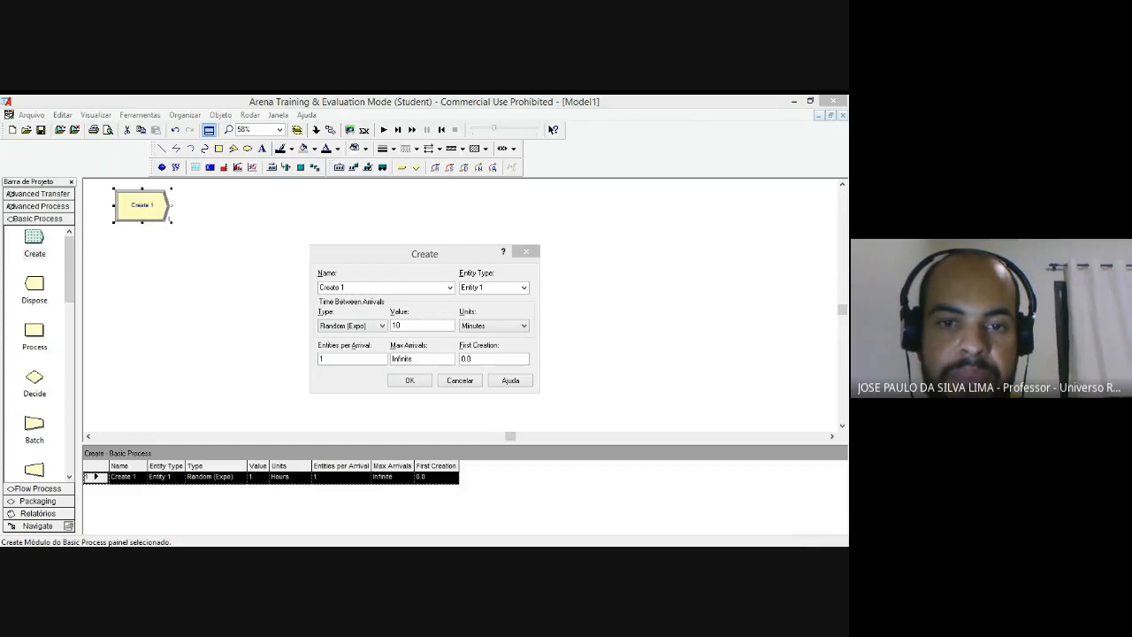
key("alt+Tab")
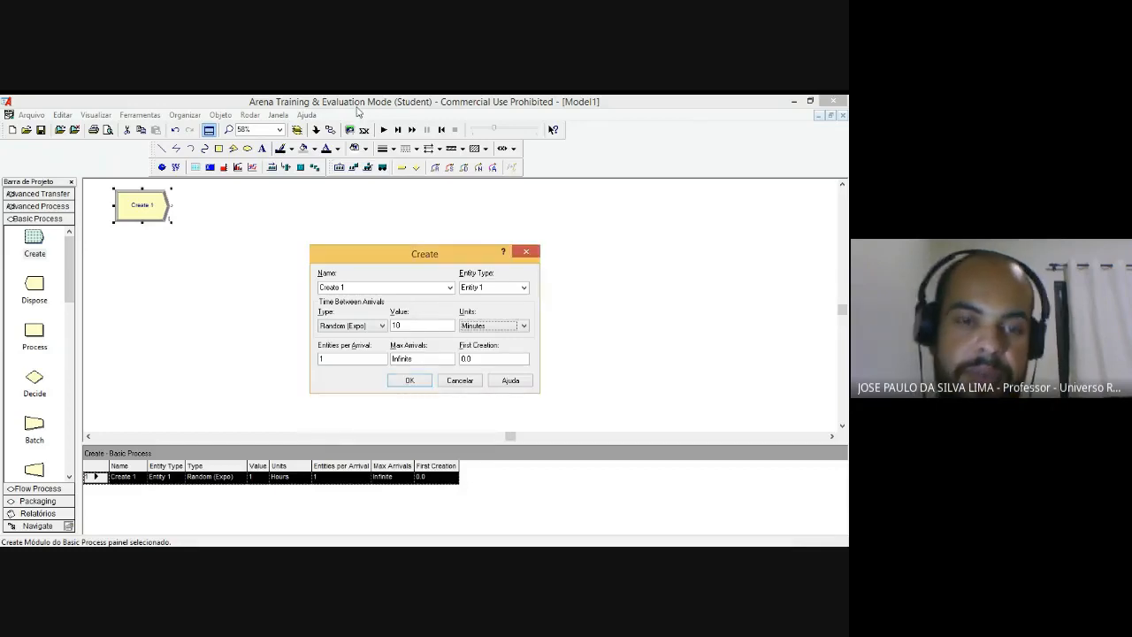
left_click(370, 328)
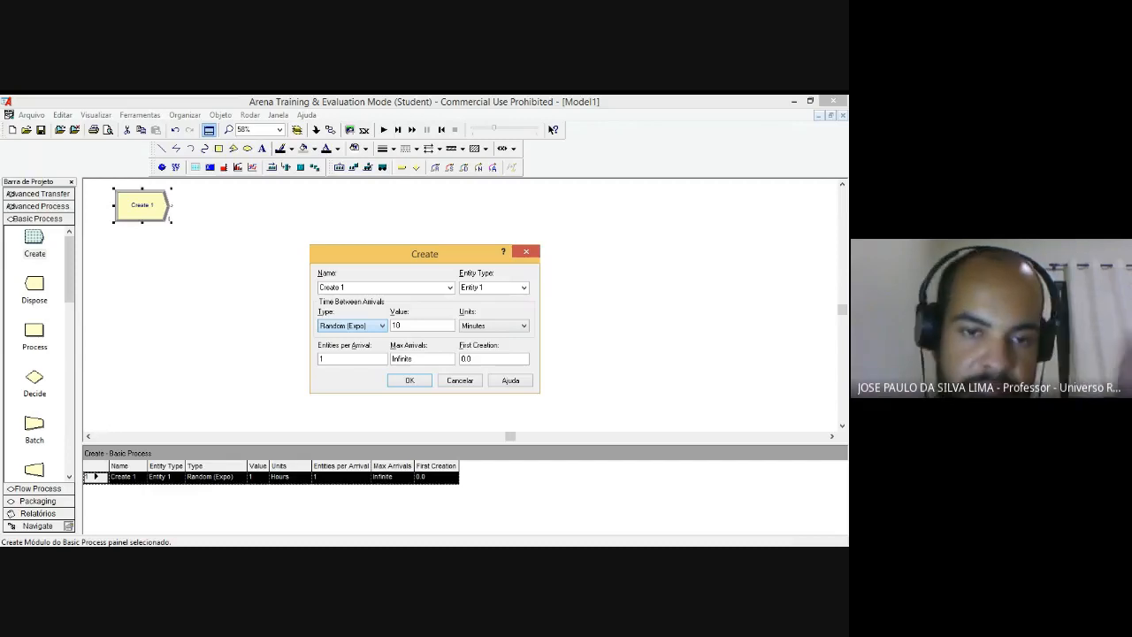
left_click(361, 357)
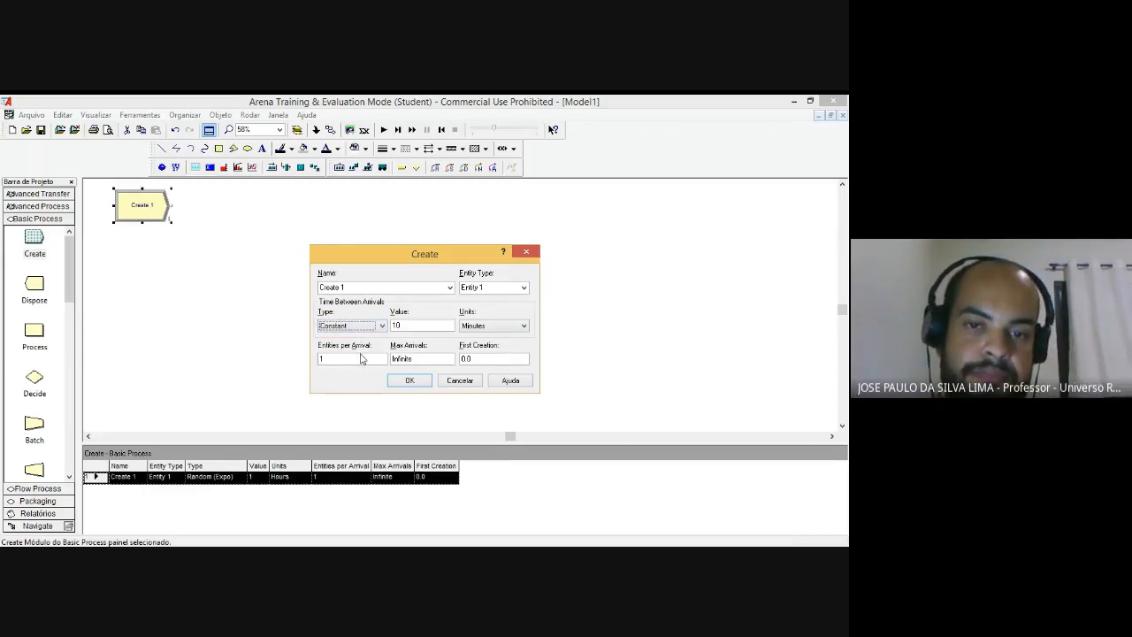
key("alt+Tab")
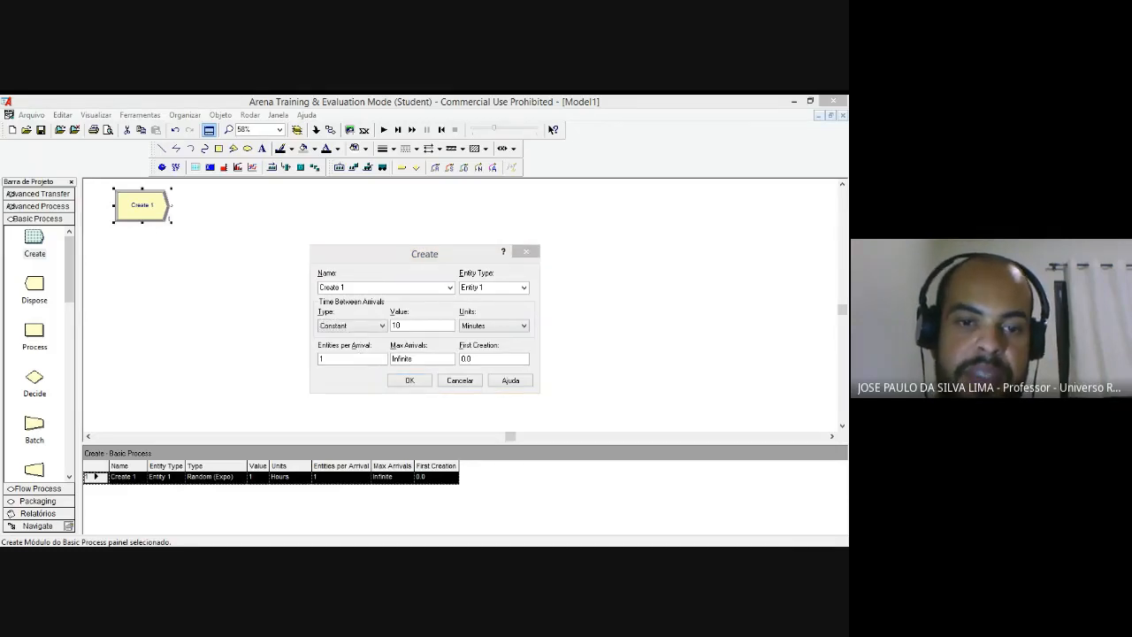
key("alt+Tab")
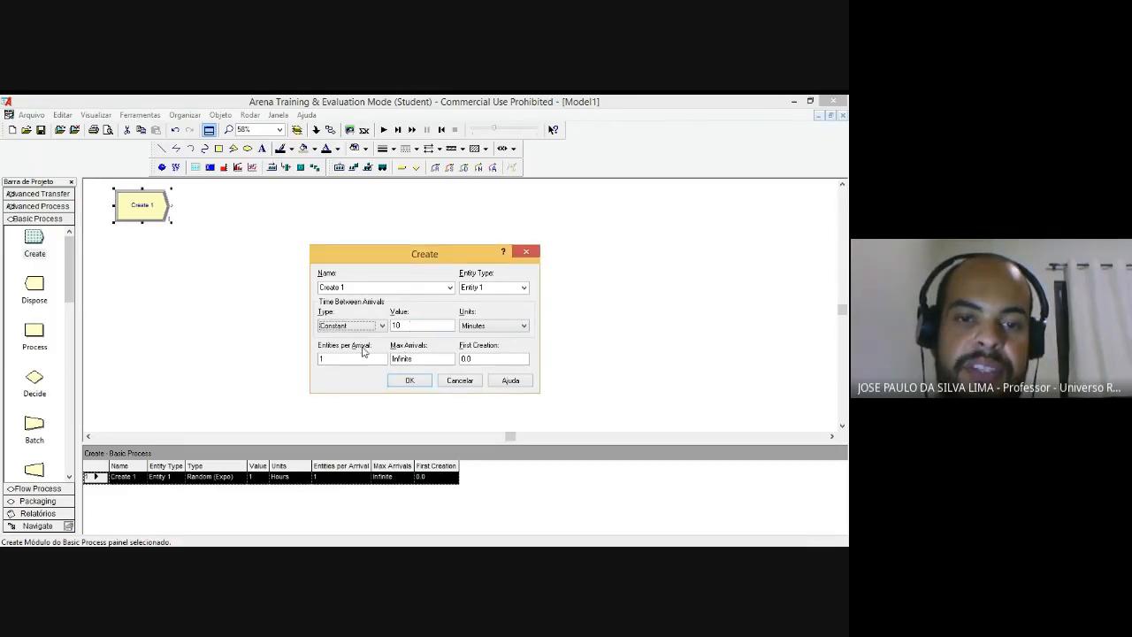
Step: Set the Create module's entities per arrival to 40
left_click(328, 359)
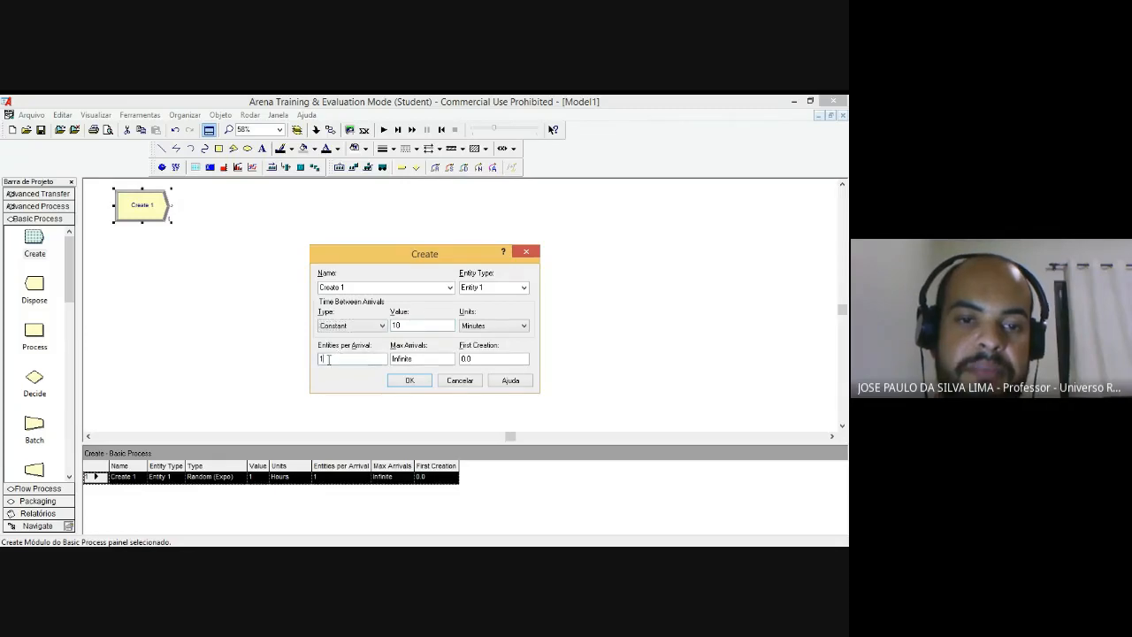
double_click(328, 359)
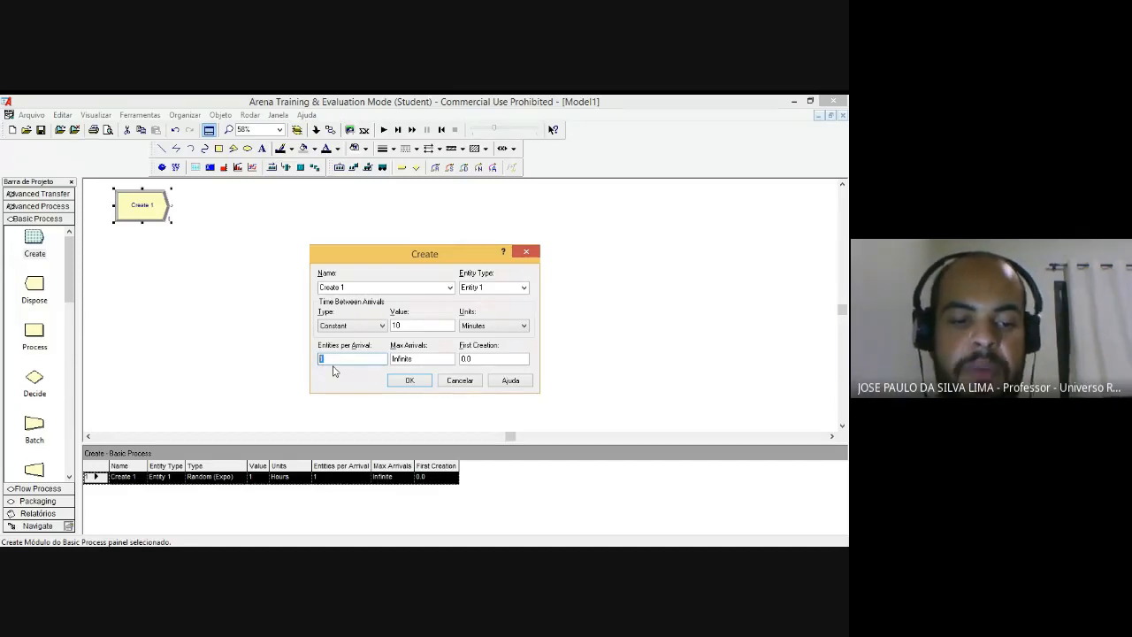
type("40")
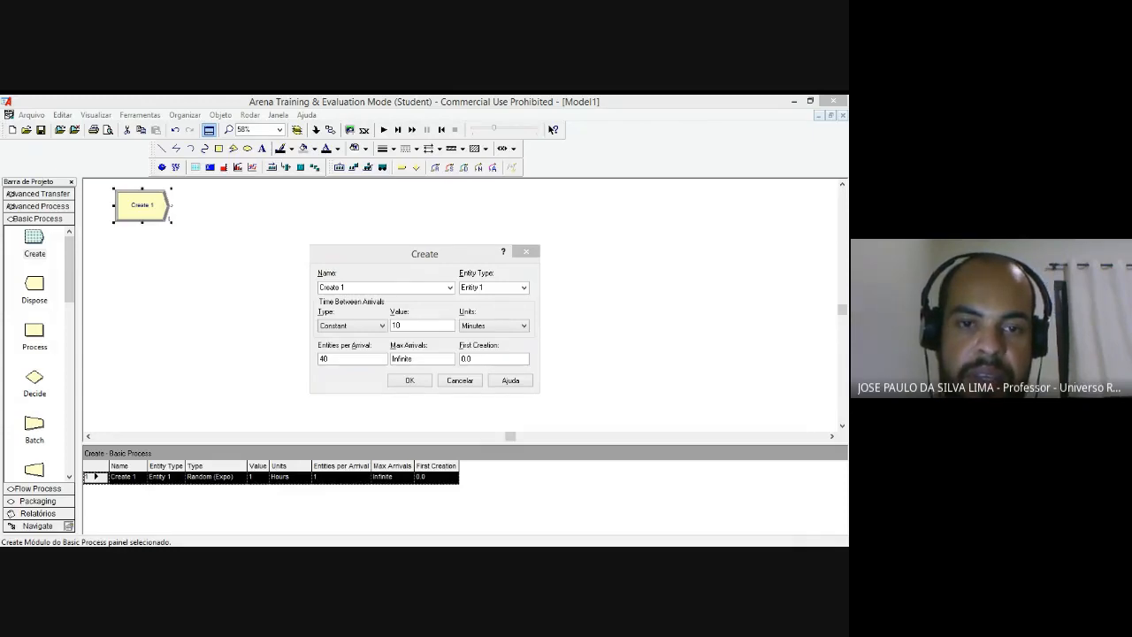
left_click(334, 370)
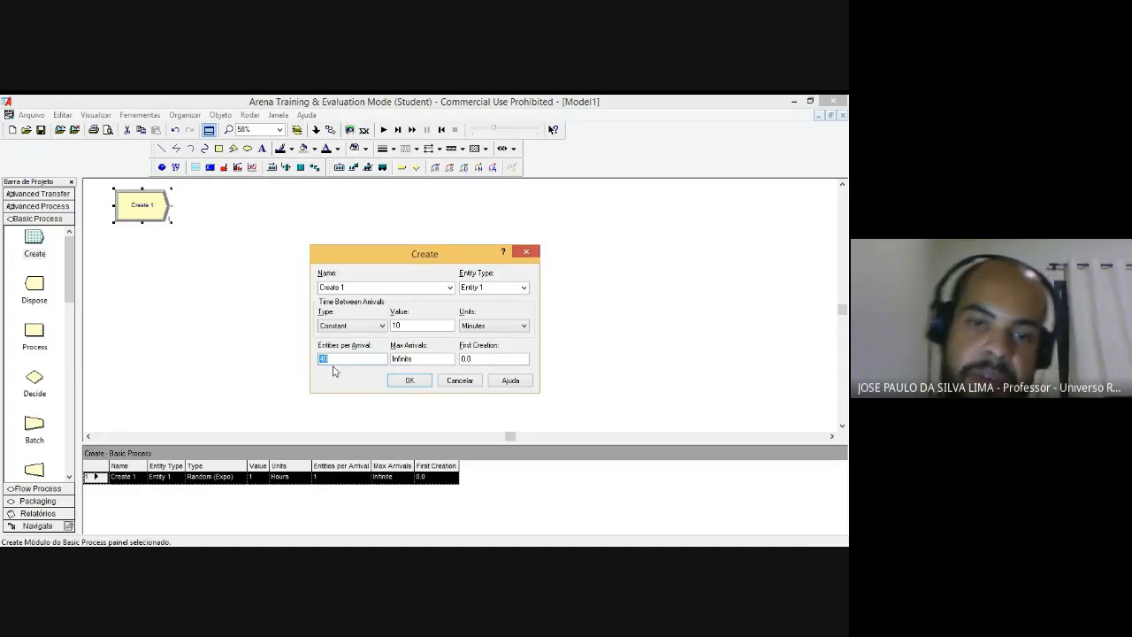
Step: Limit the Create module's max arrivals to 1
left_click(433, 360)
left_click_drag(416, 359, 387, 359)
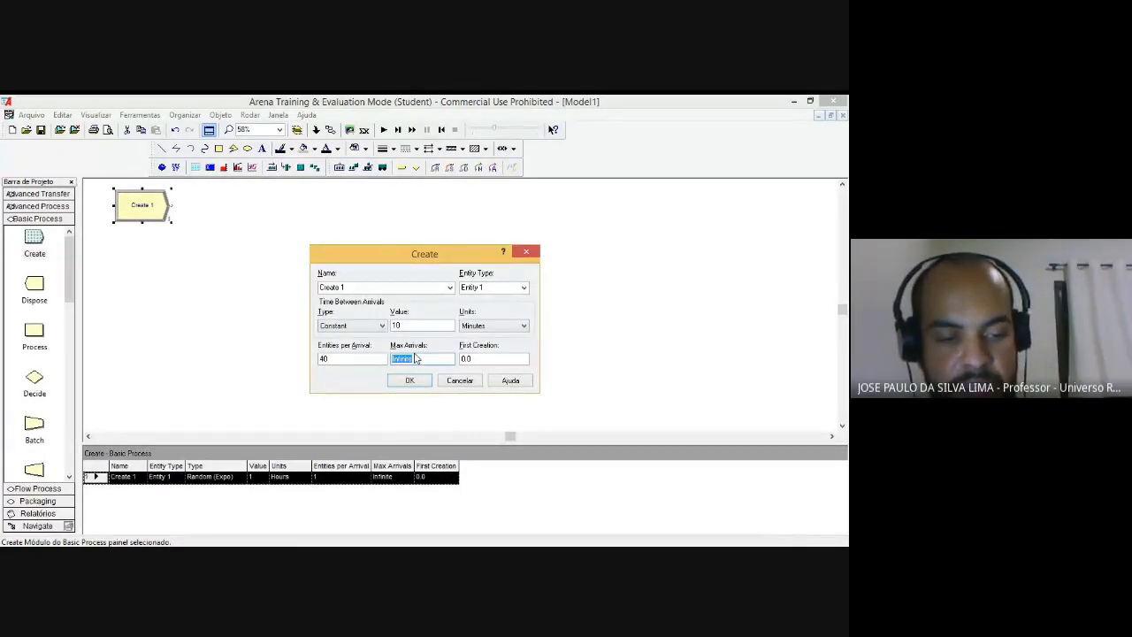
type("1")
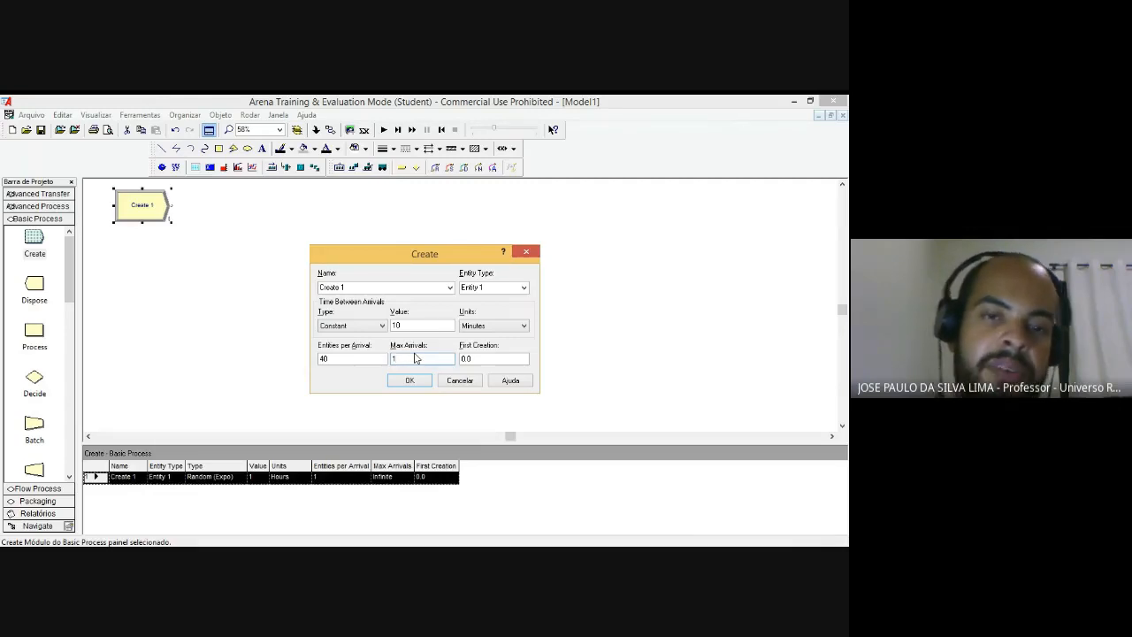
left_click(350, 359)
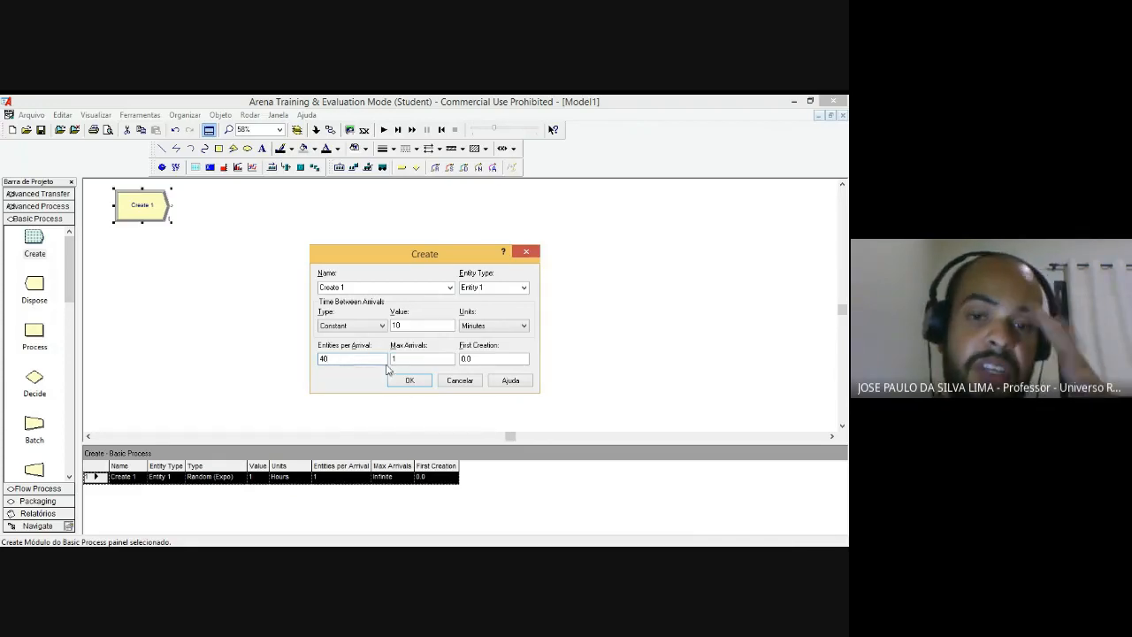
left_click(402, 361)
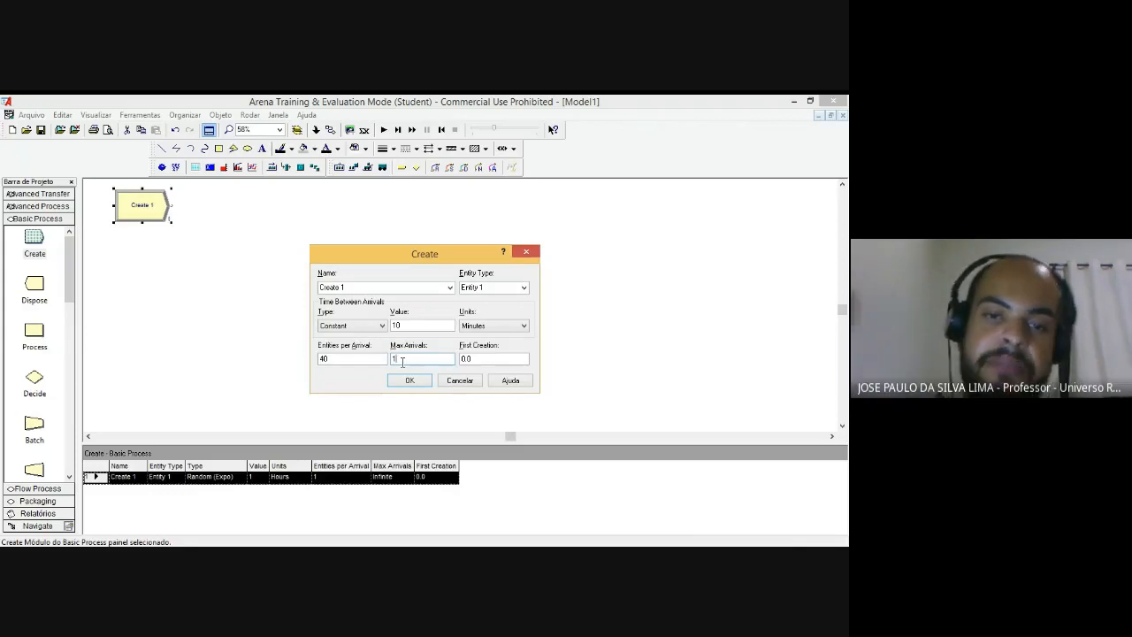
Step: Name the Create module "Planejamento", with only the first letter capitalized
left_click(352, 289)
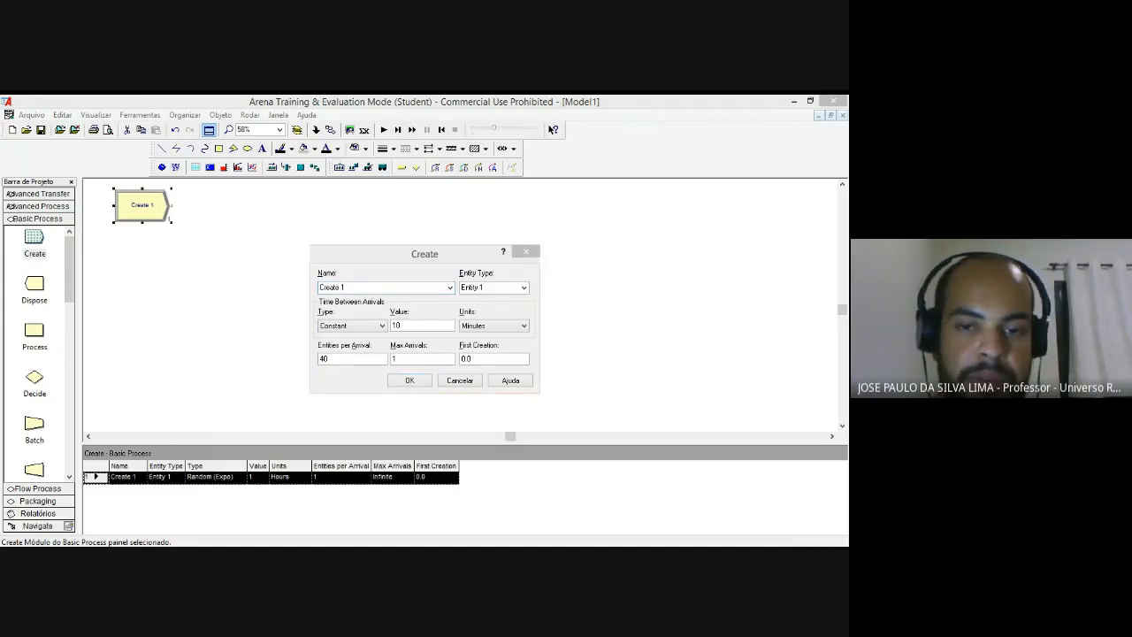
left_click(352, 289)
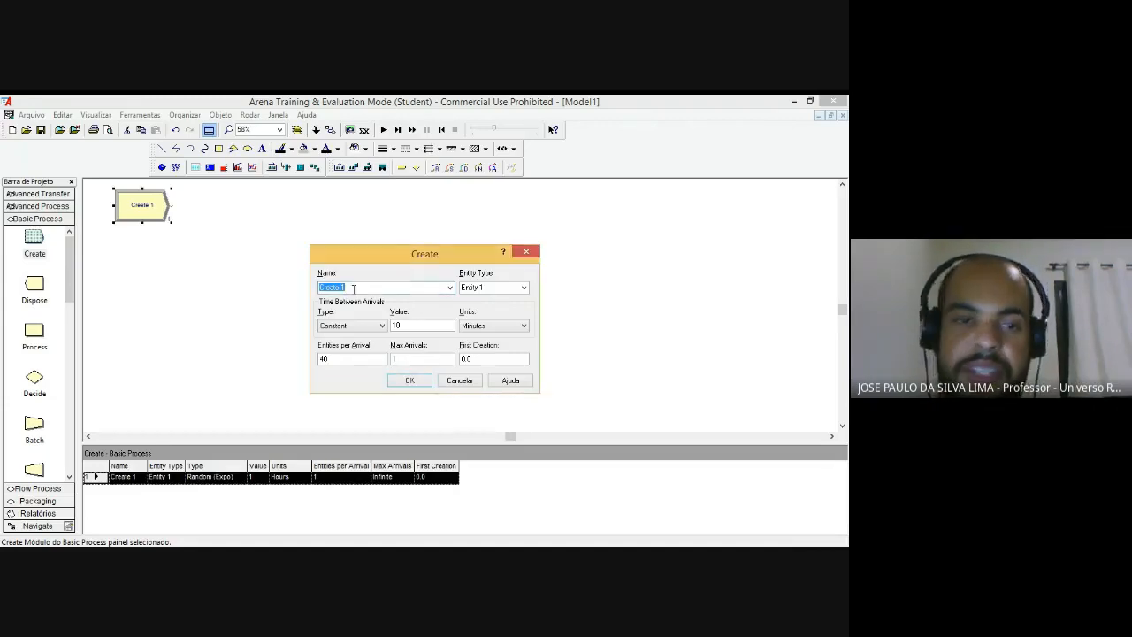
type("PLANEJA")
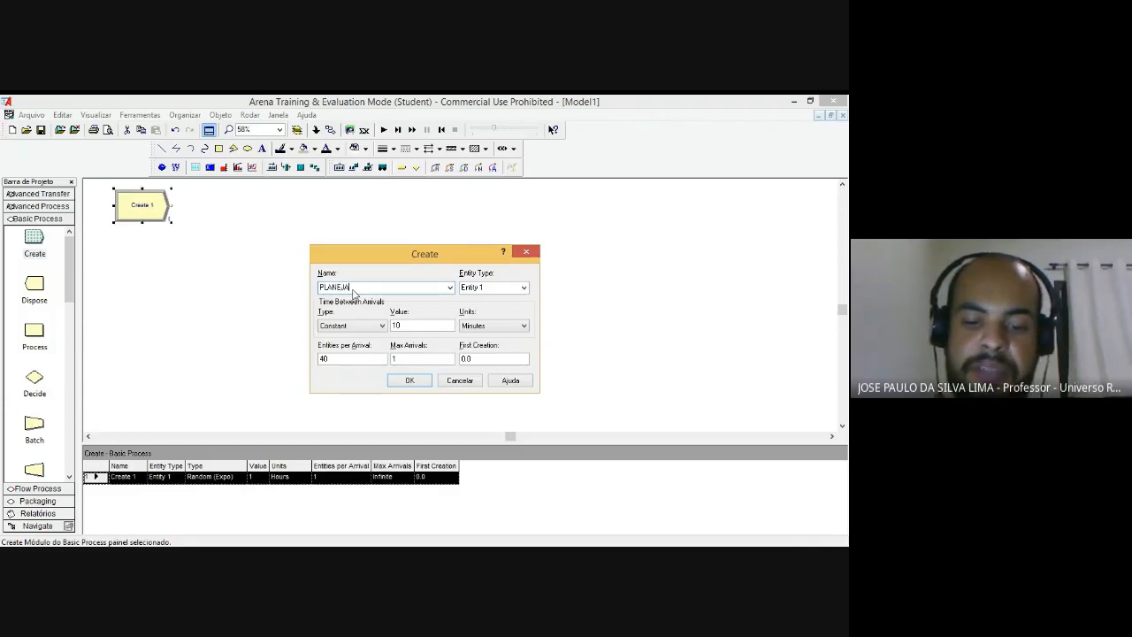
type("MENTO")
double_click(353, 290)
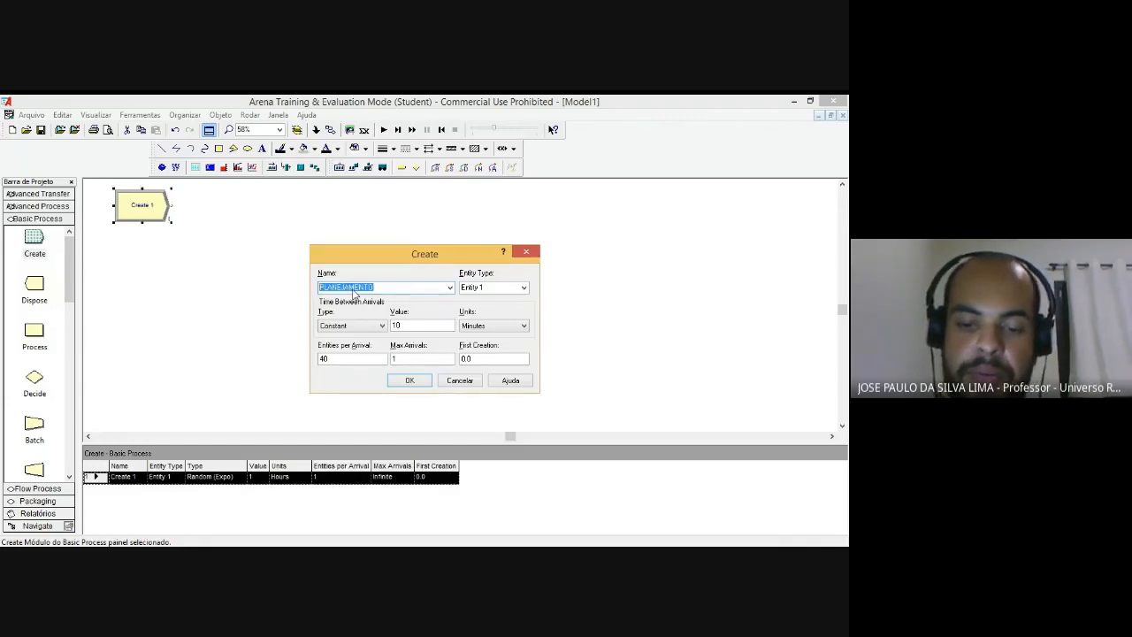
type("LO")
key("BackSpace")
key("BackSpace")
type("Pla")
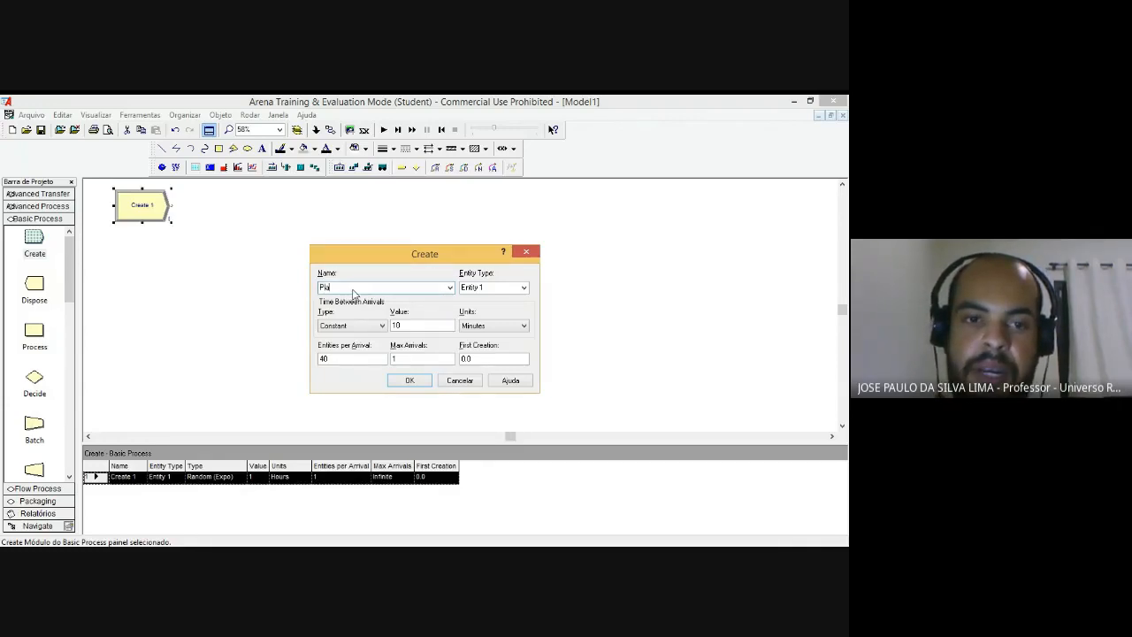
type("nejame")
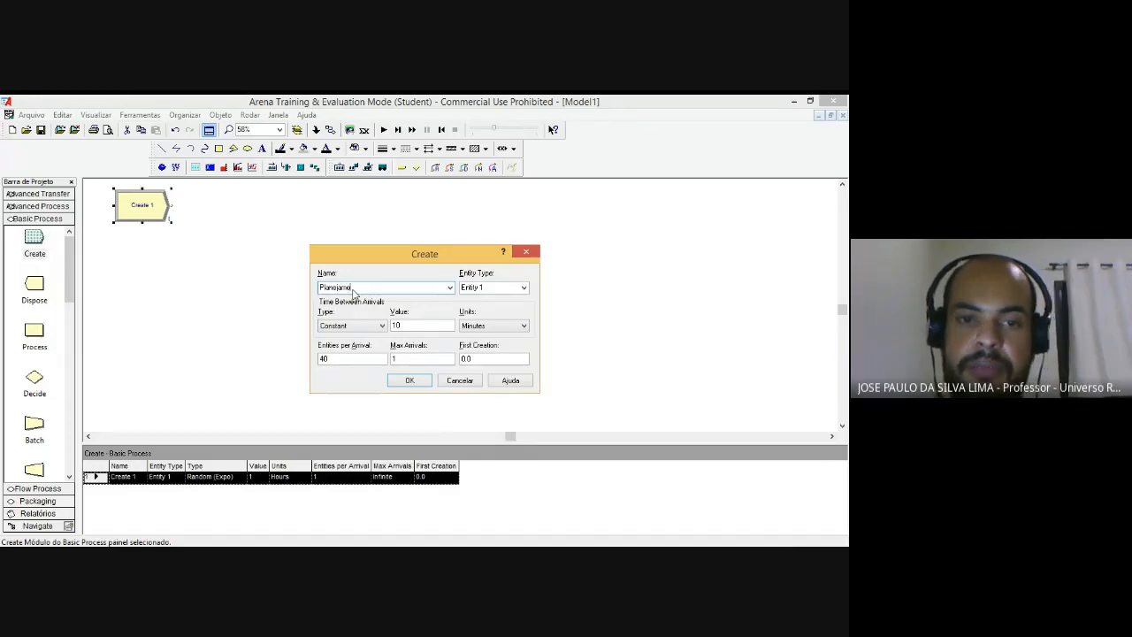
type("nto")
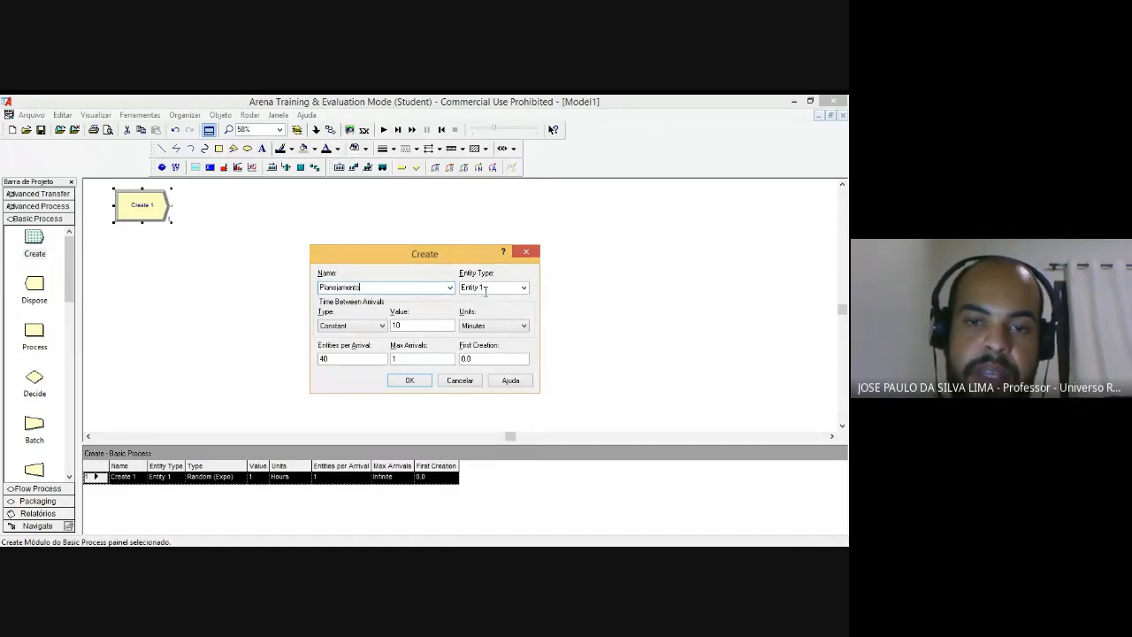
Step: Set the entity type to "Roupa" and accept the Create module's settings
key("alt+Tab")
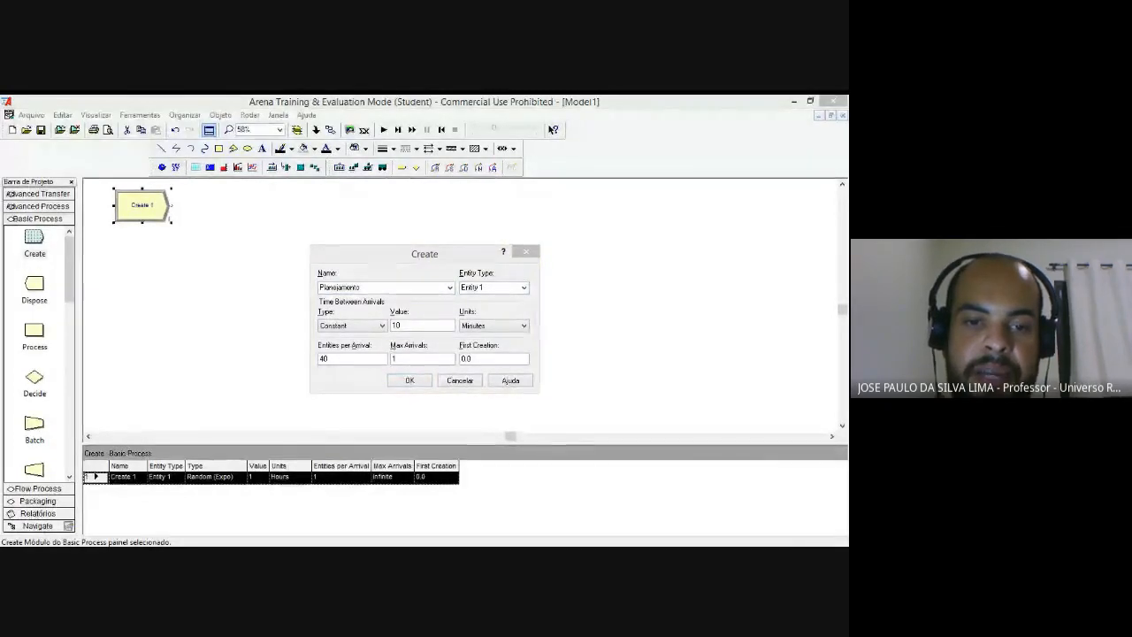
key("alt+Tab")
left_click(488, 287)
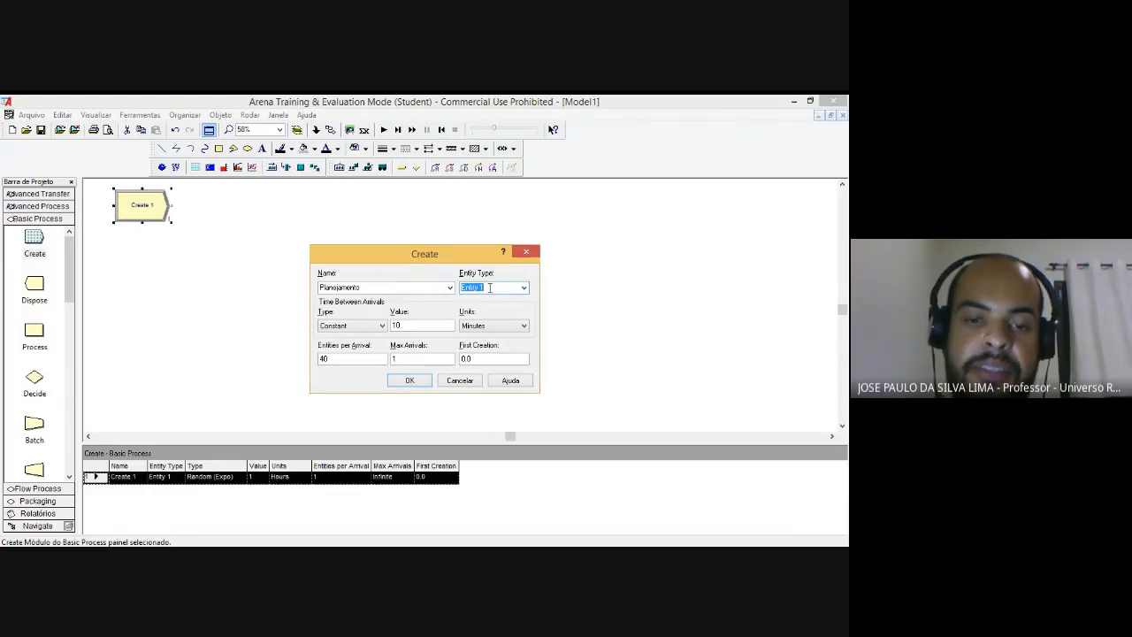
type("Rop")
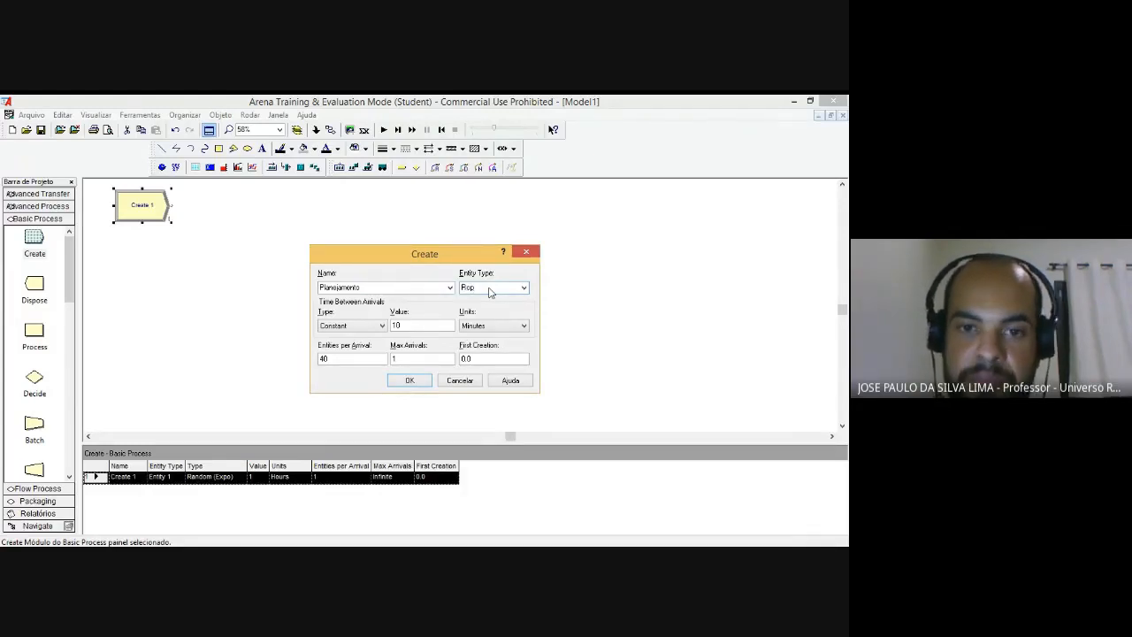
key("BackSpace")
type("upa")
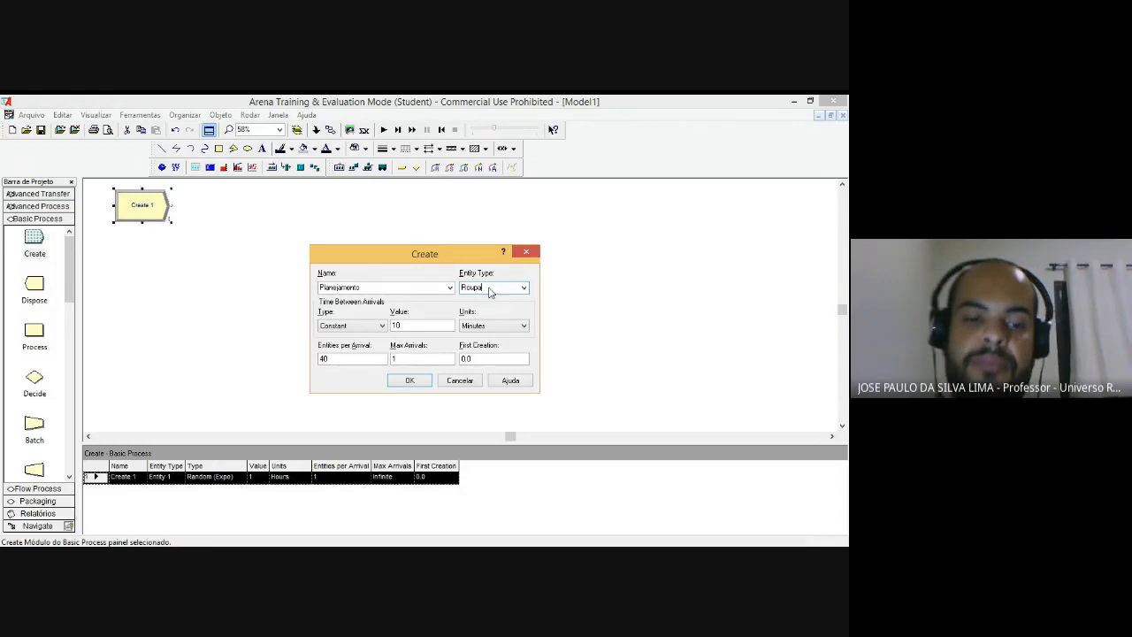
left_click(395, 382)
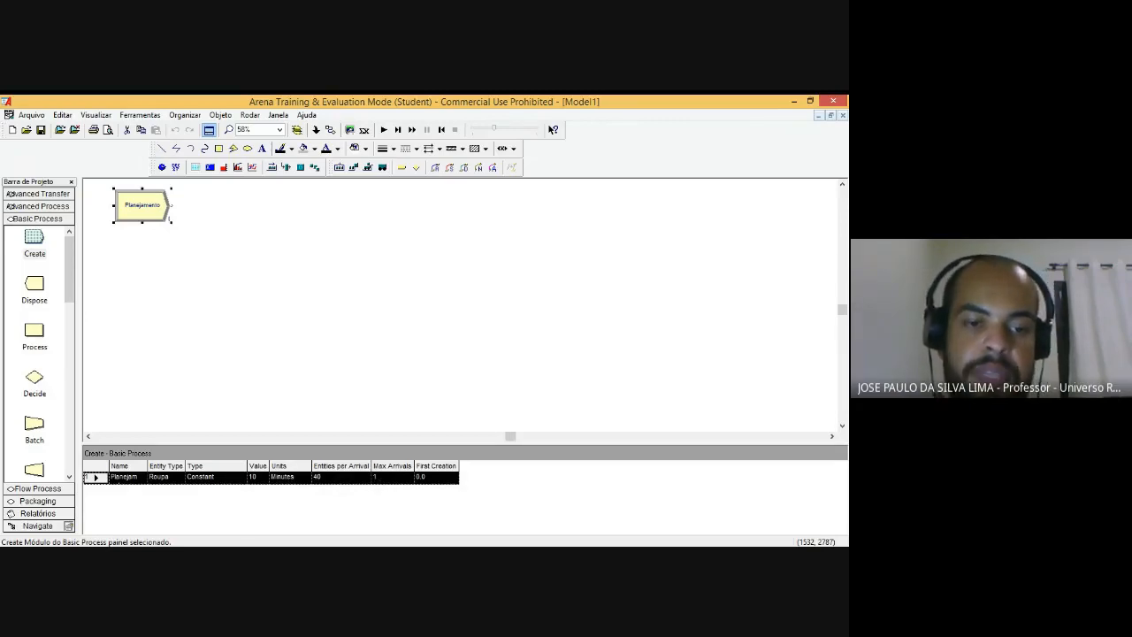
Step: Add a Process module to the flowchart beside the Planejamento module and shift it to leave a wider gap between them
key("alt+Tab")
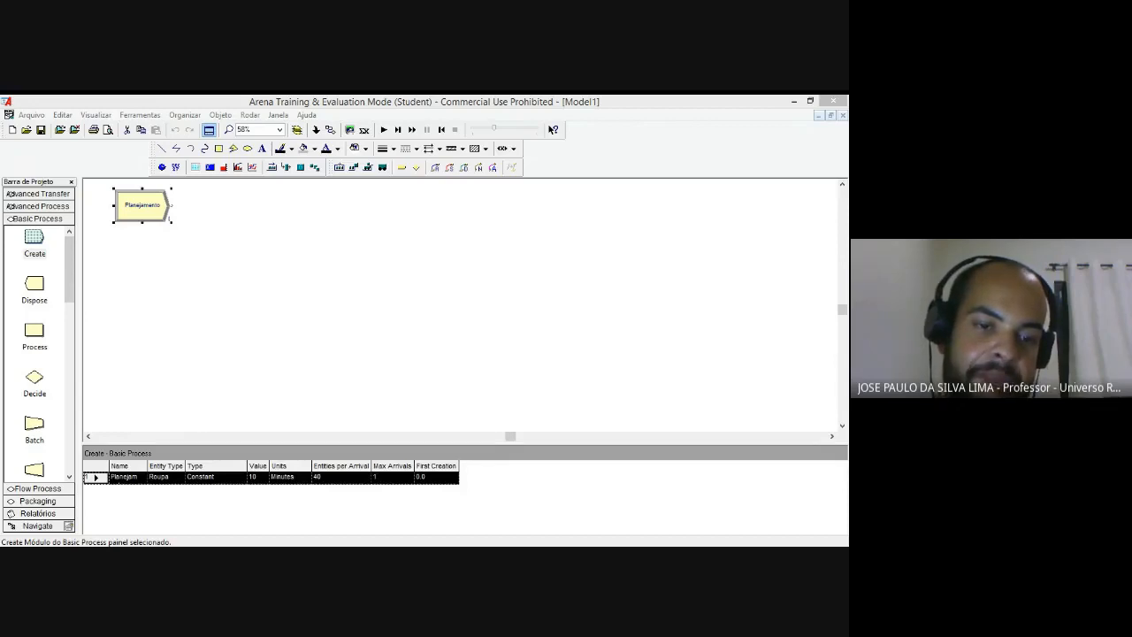
key("alt+Tab")
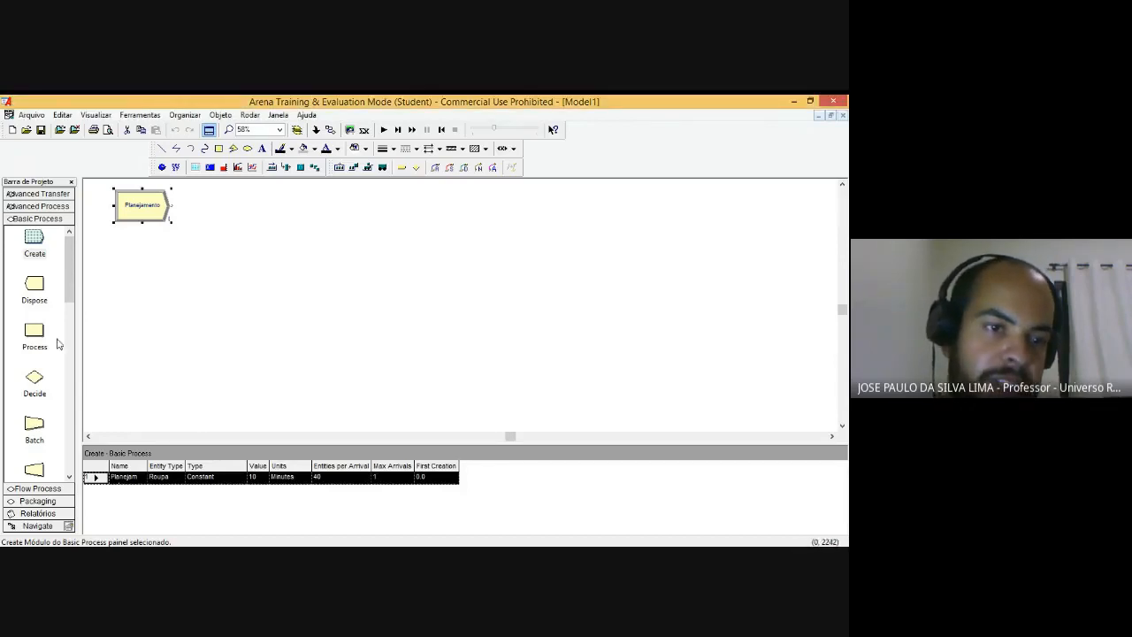
left_click_drag(36, 334, 237, 215)
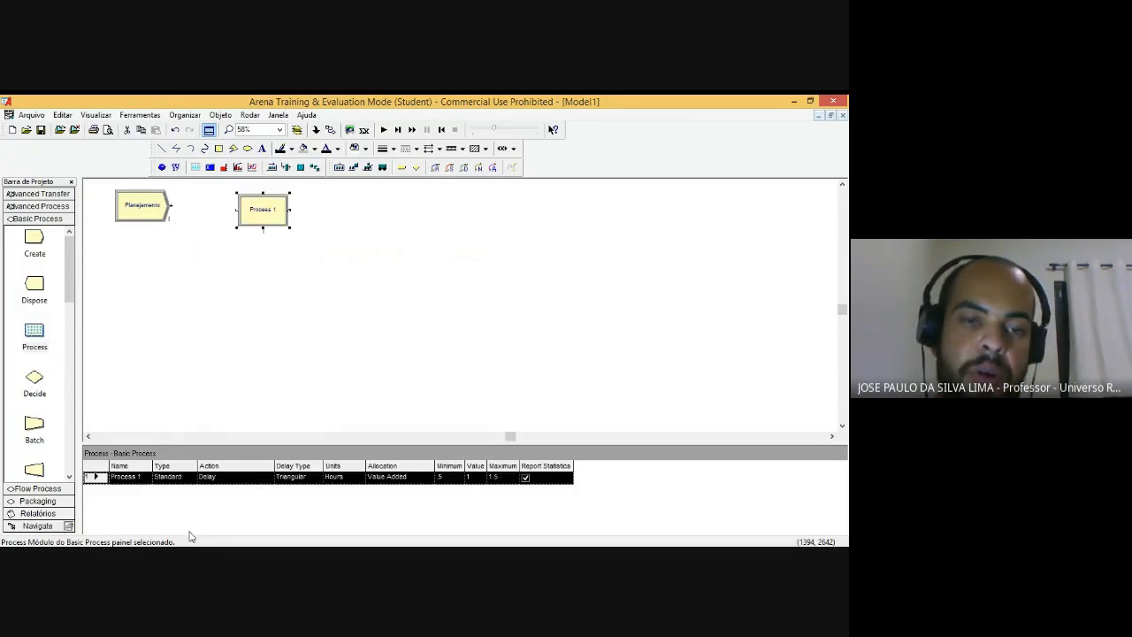
left_click_drag(274, 212, 315, 214)
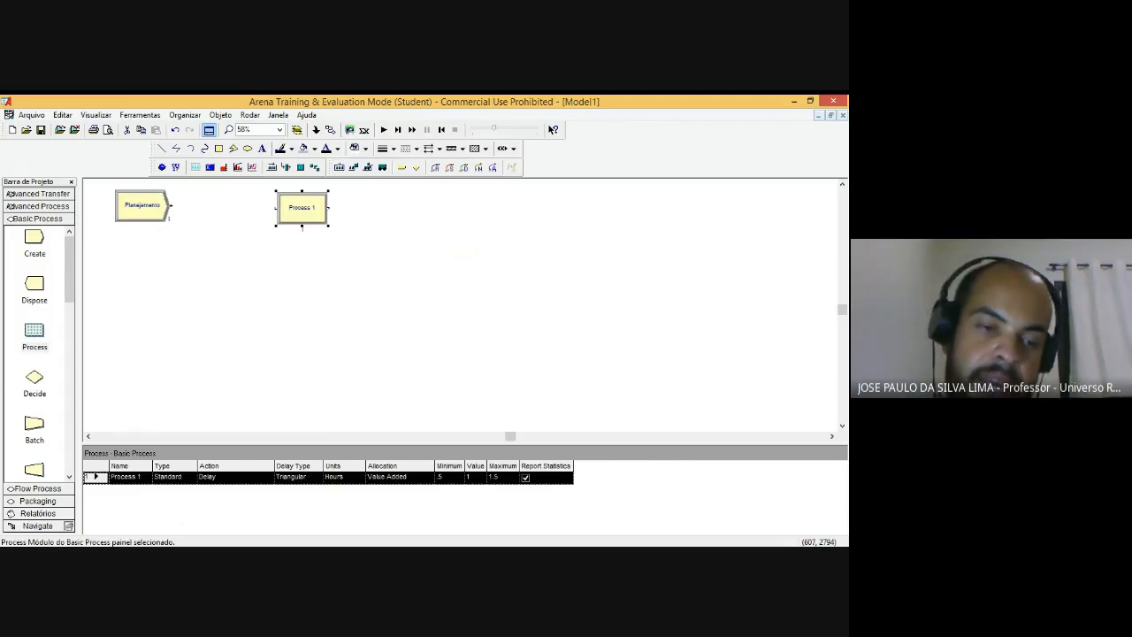
key("alt+Tab")
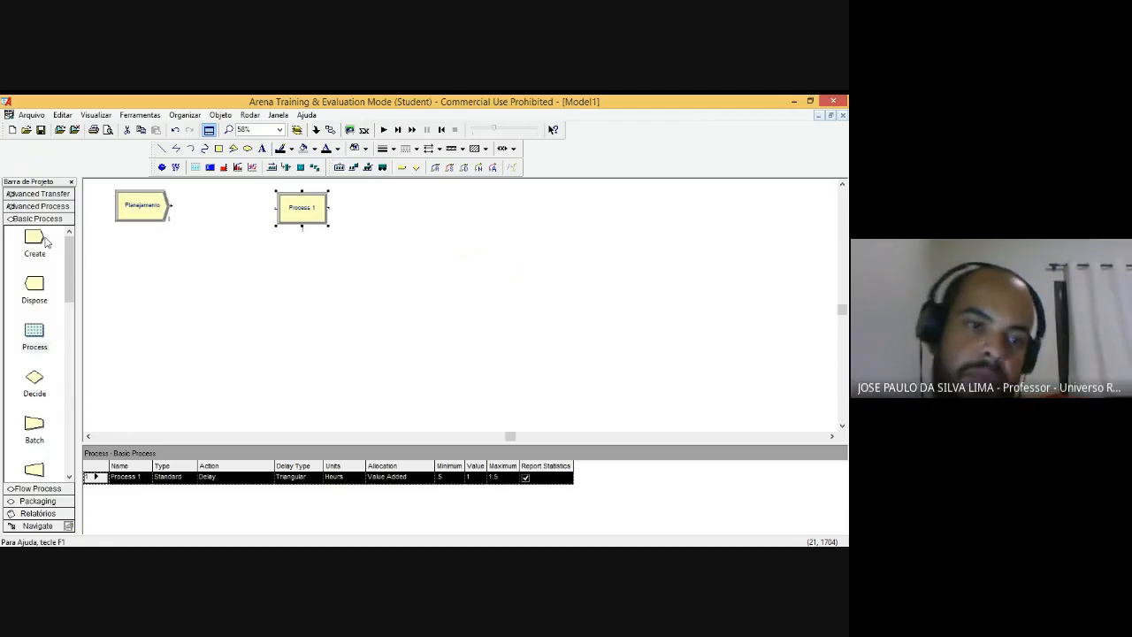
Step: Examine the modules offered in the Advanced Transfer, Advanced Process, Basic Process, Flow Process and Packaging templates, plus the reports and navigation sections
left_click_drag(67, 258, 78, 223)
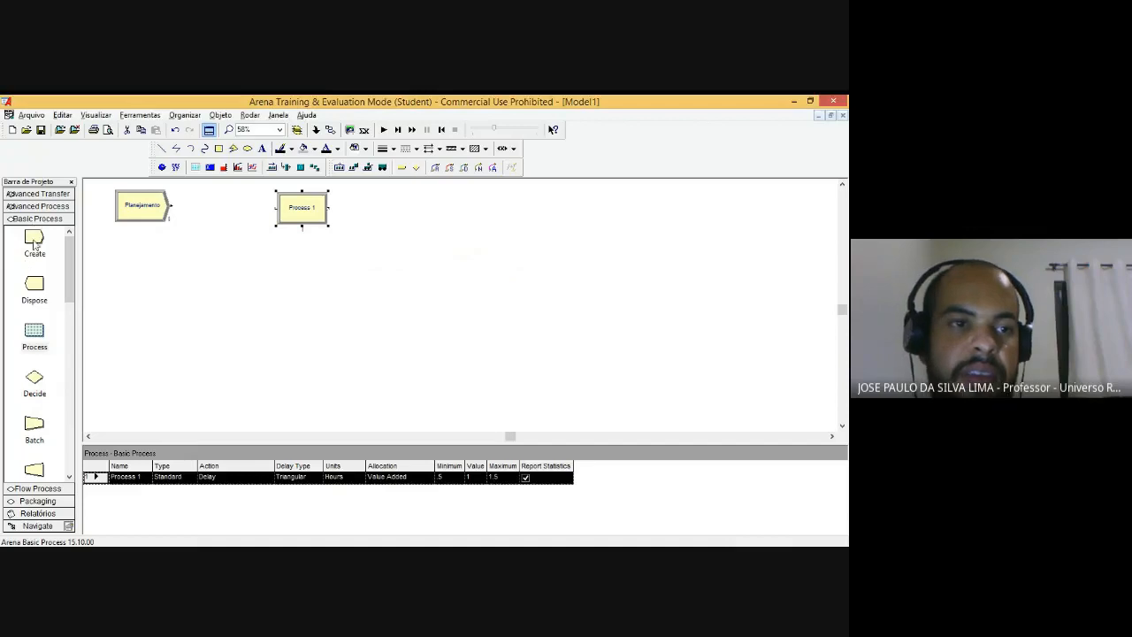
left_click(56, 193)
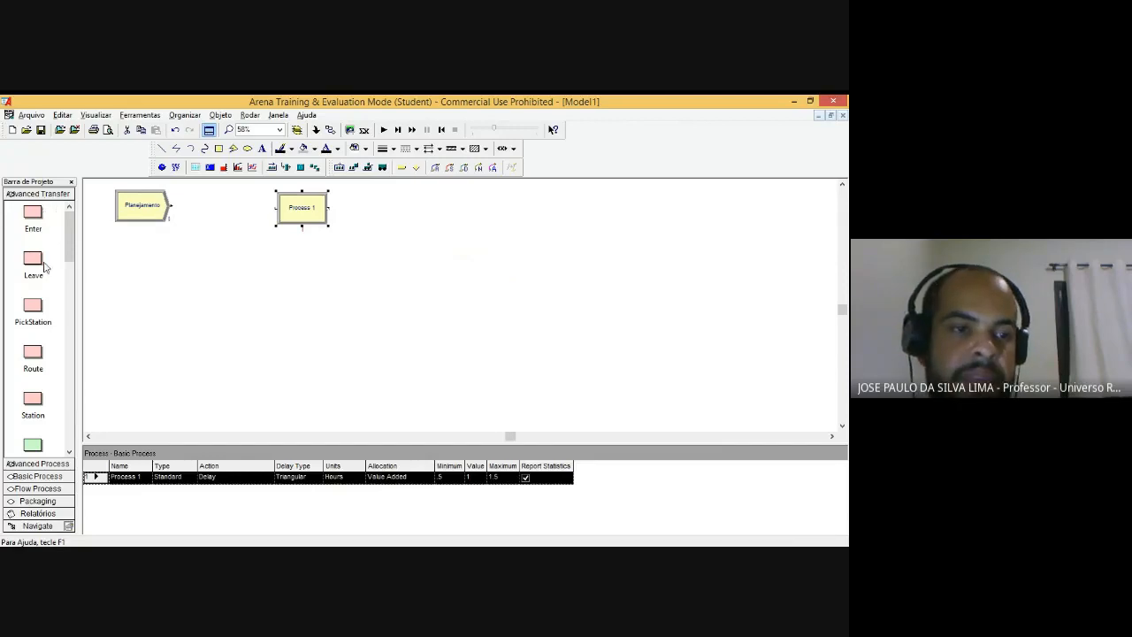
left_click(31, 402)
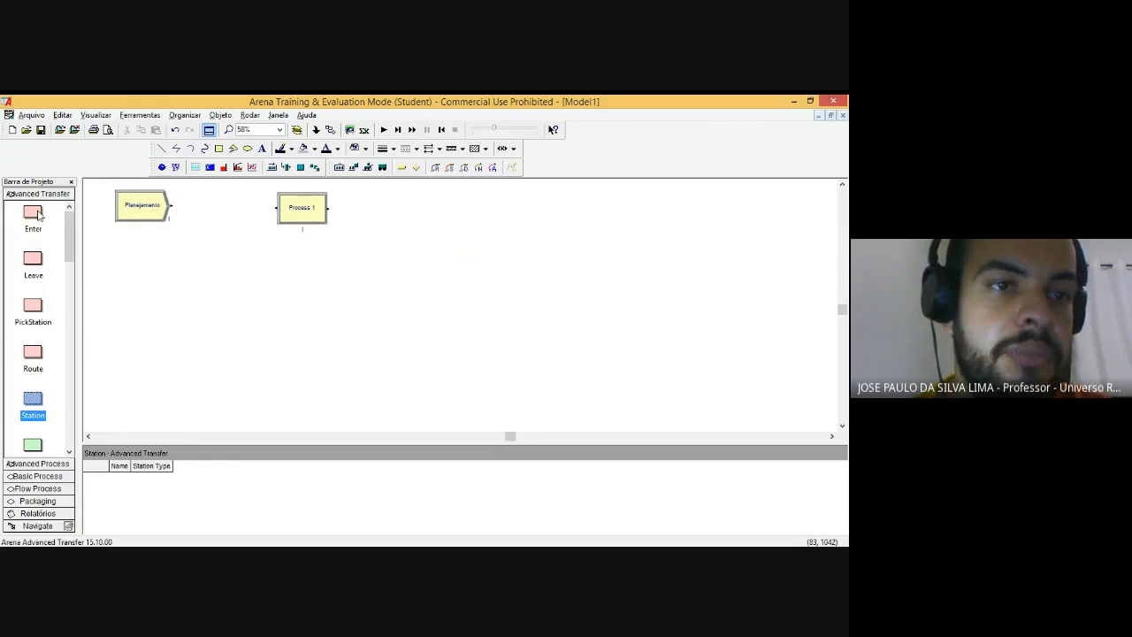
left_click(33, 479)
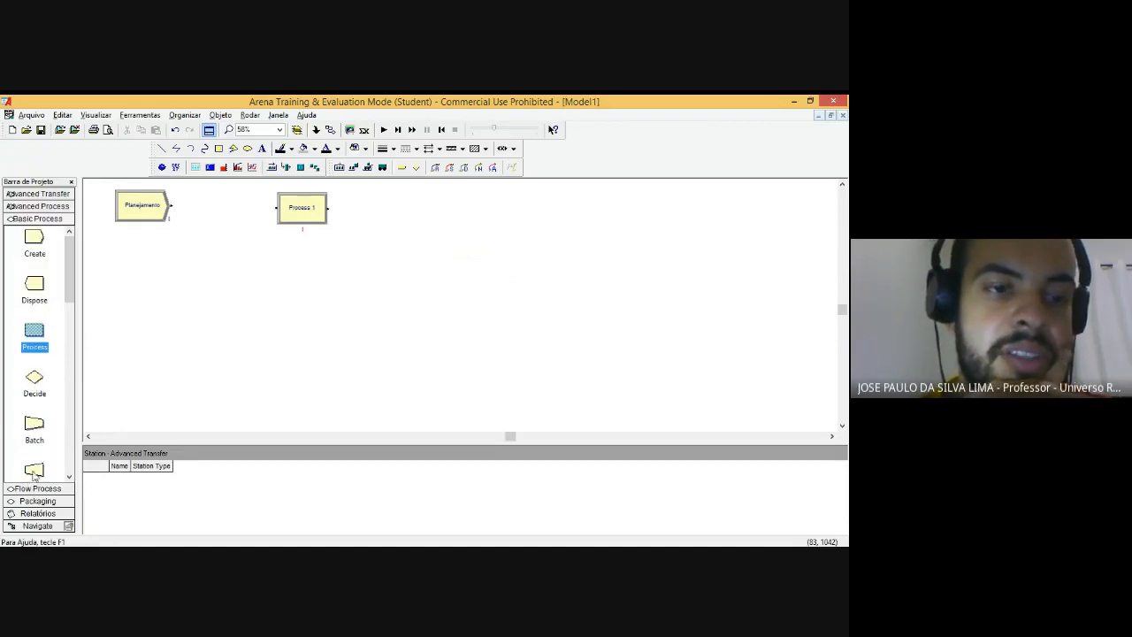
left_click(55, 207)
left_click(51, 194)
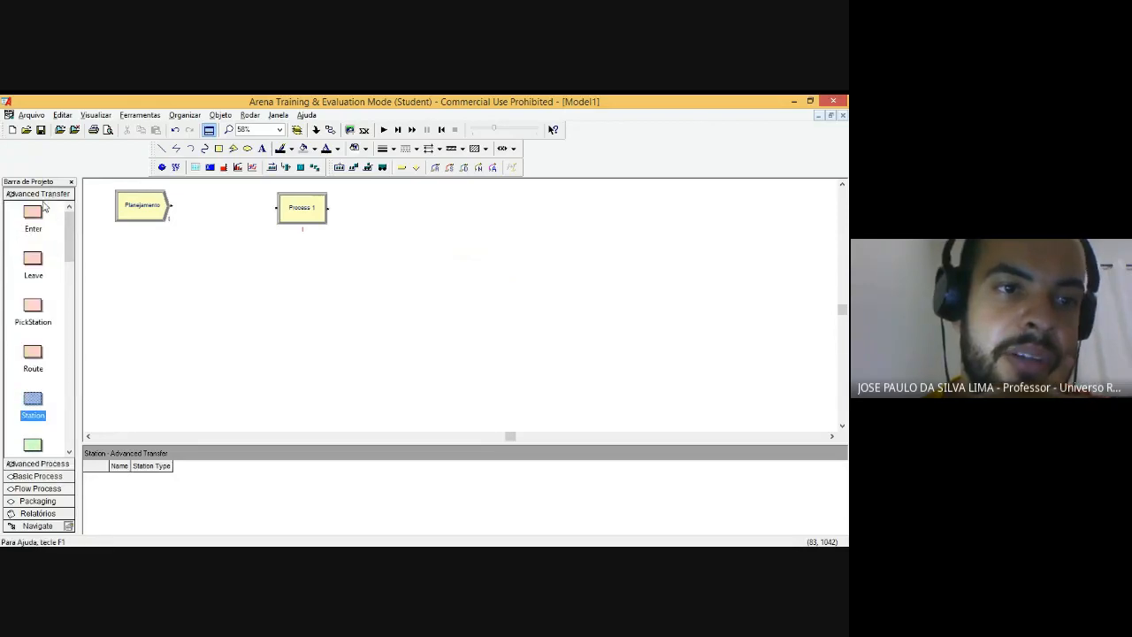
left_click(49, 464)
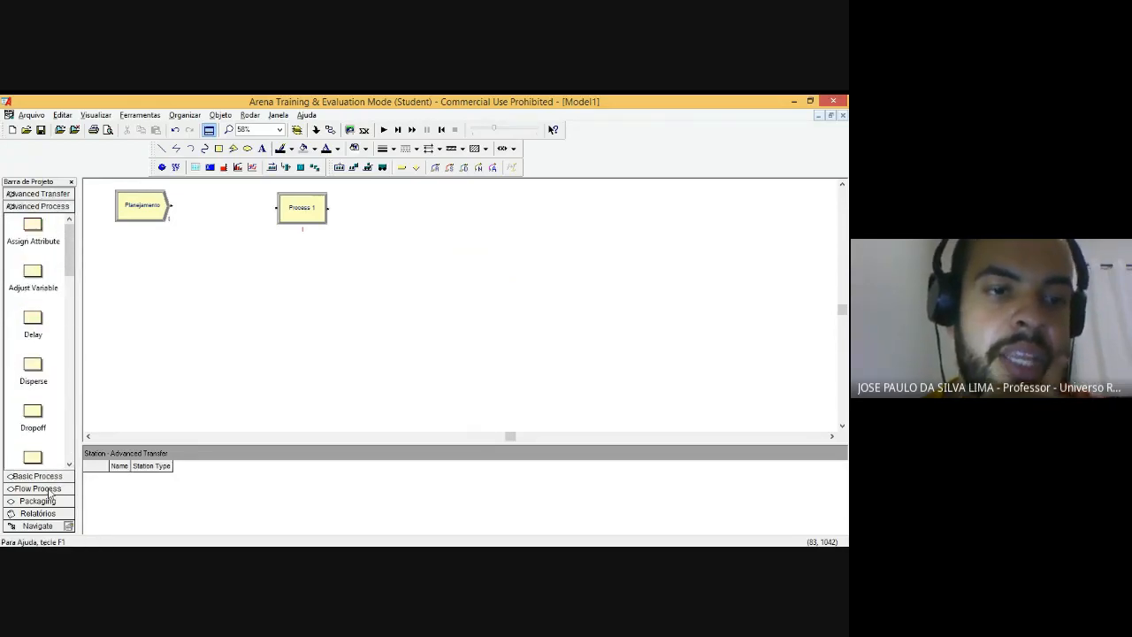
left_click(50, 477)
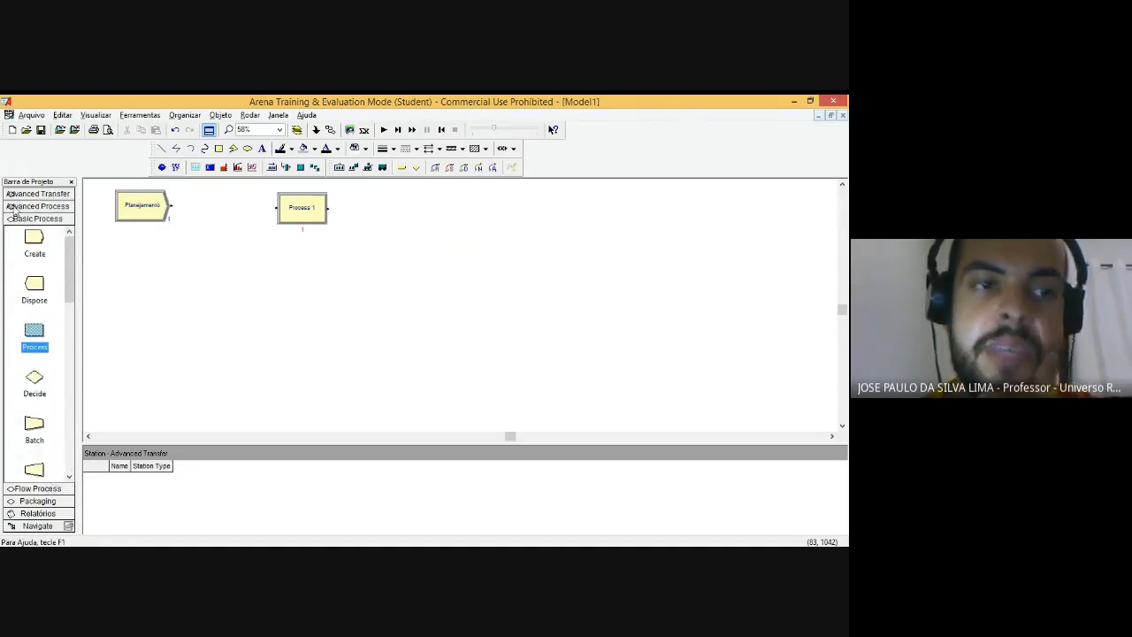
left_click(38, 489)
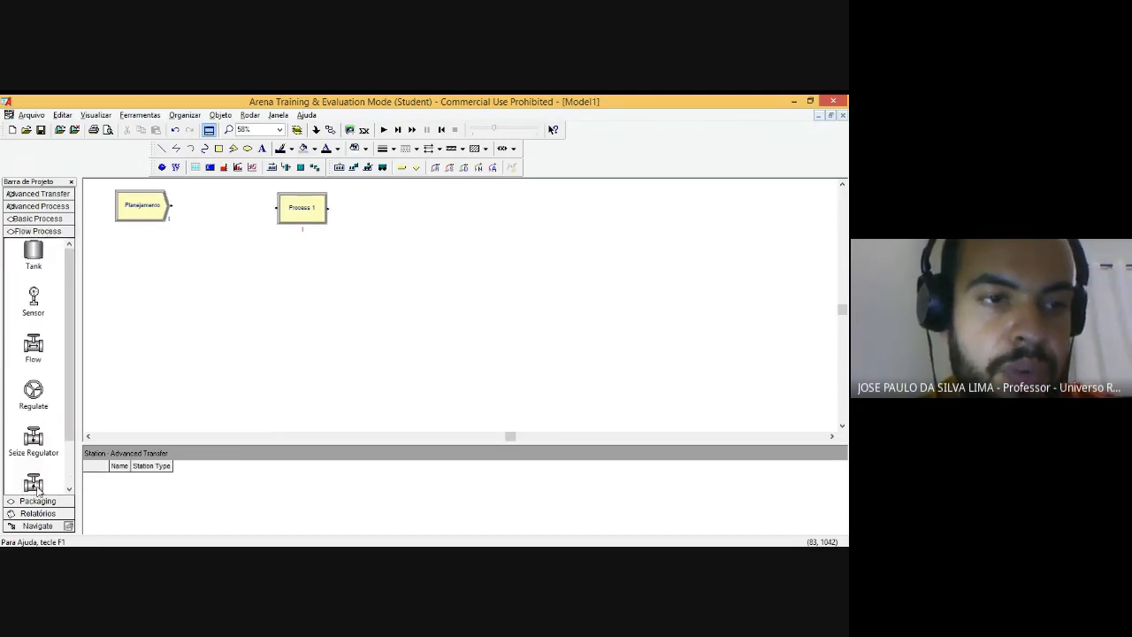
left_click(38, 500)
left_click(39, 512)
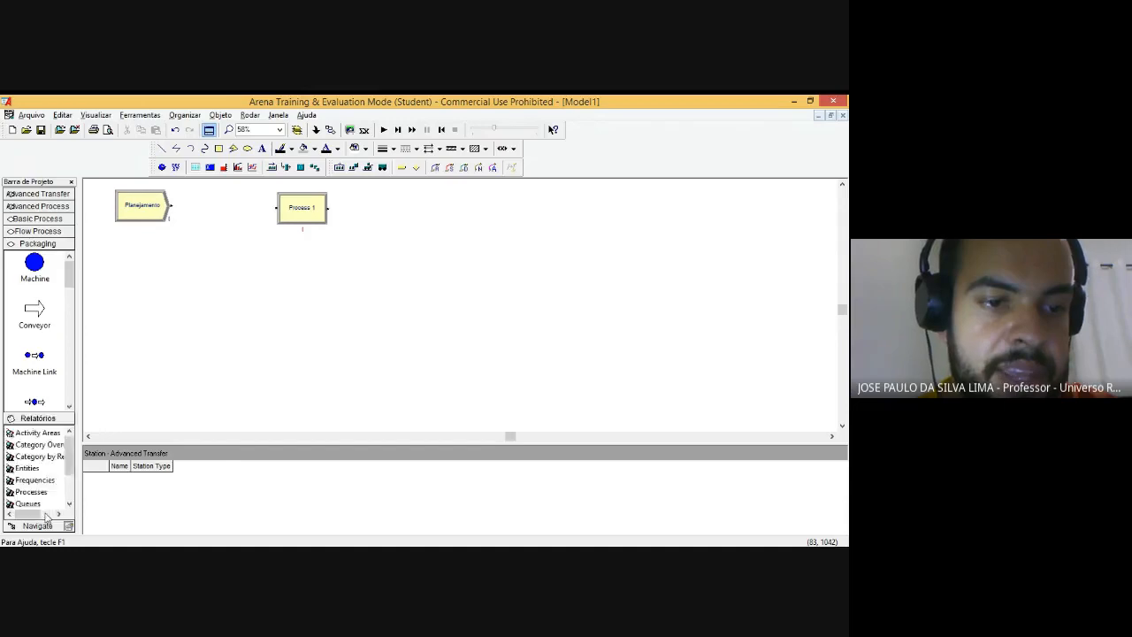
left_click(39, 526)
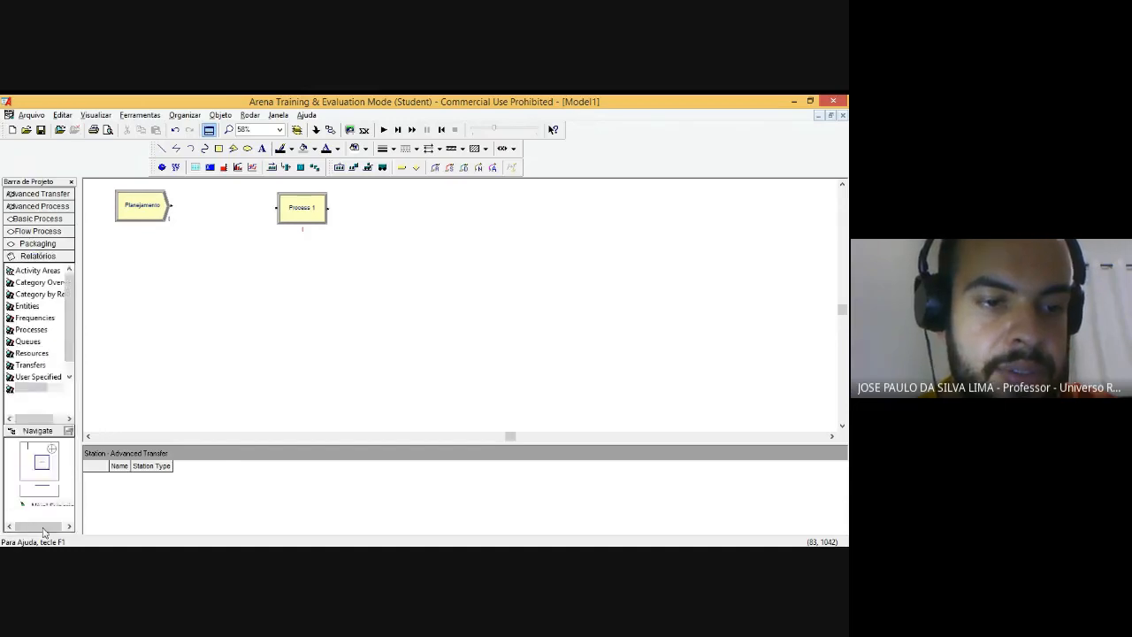
left_click(50, 196)
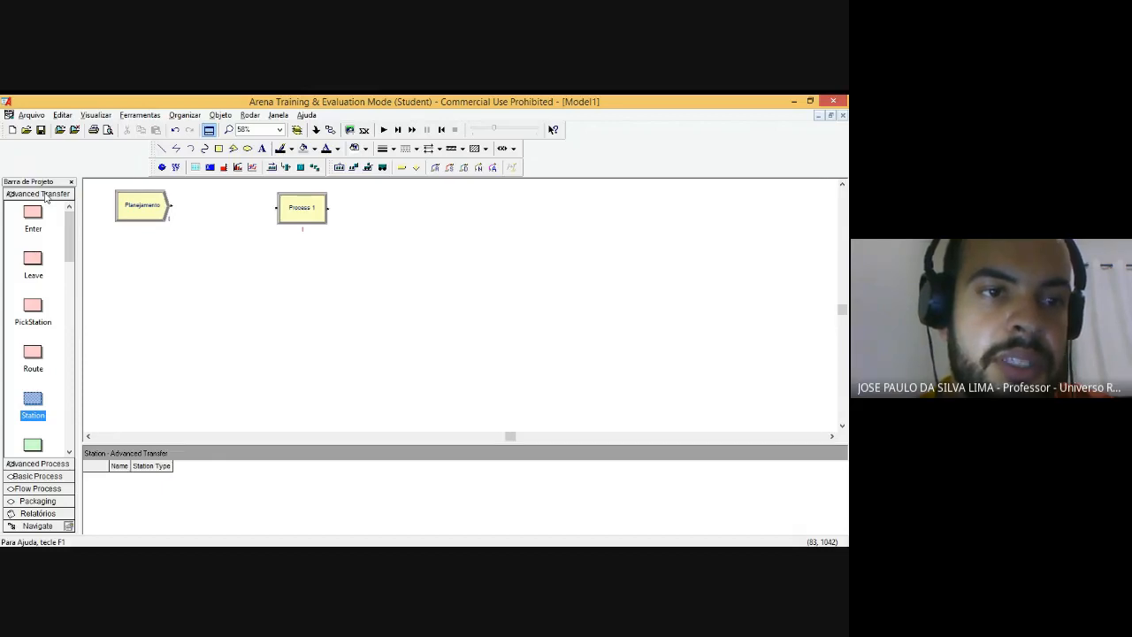
right_click(64, 423)
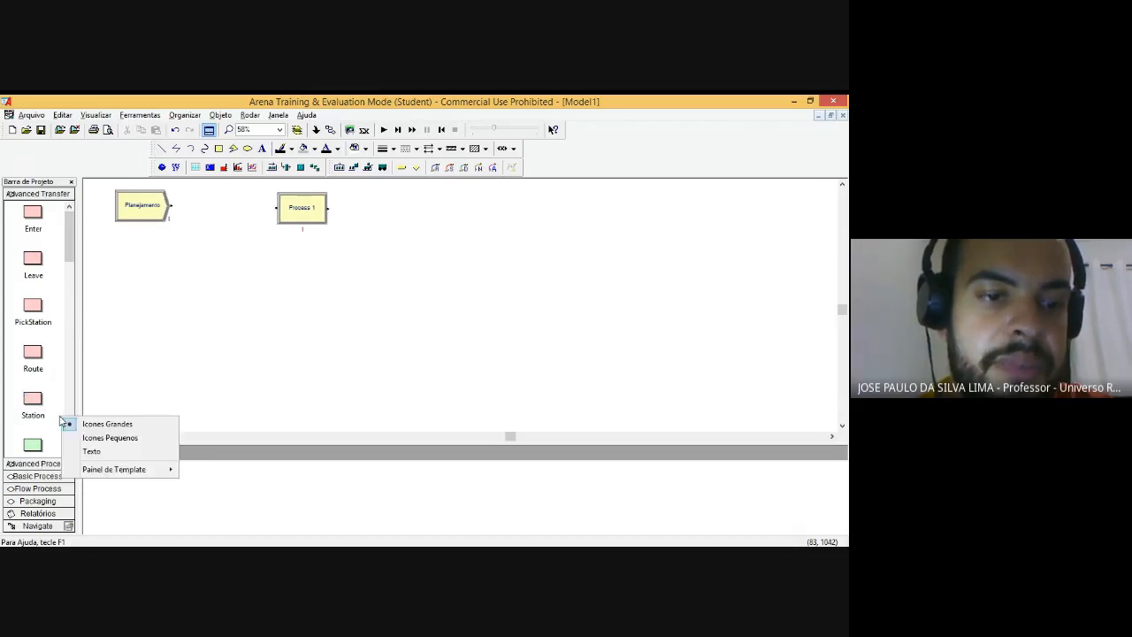
mouse_move(110, 474)
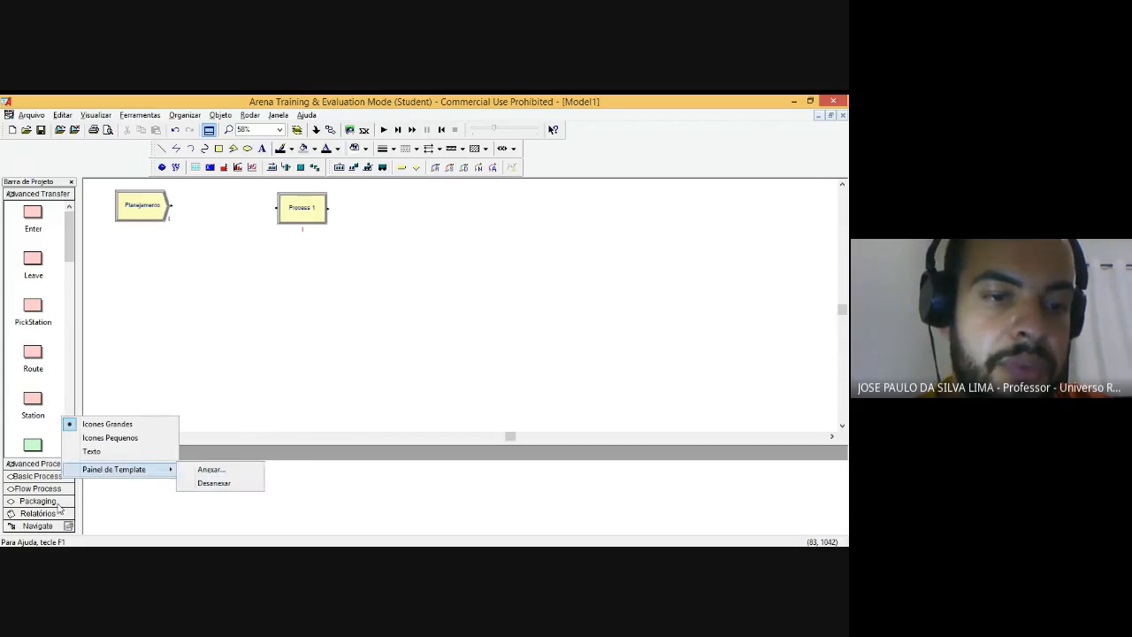
left_click(71, 239)
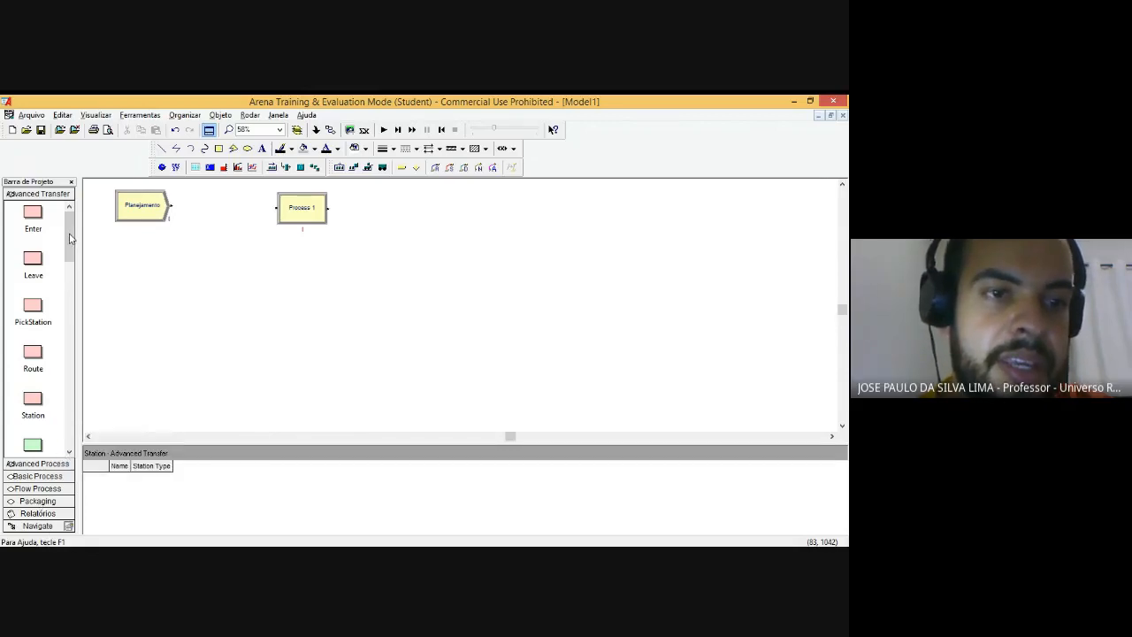
scroll(69, 243, "down", 3)
scroll(62, 270, "up", 3)
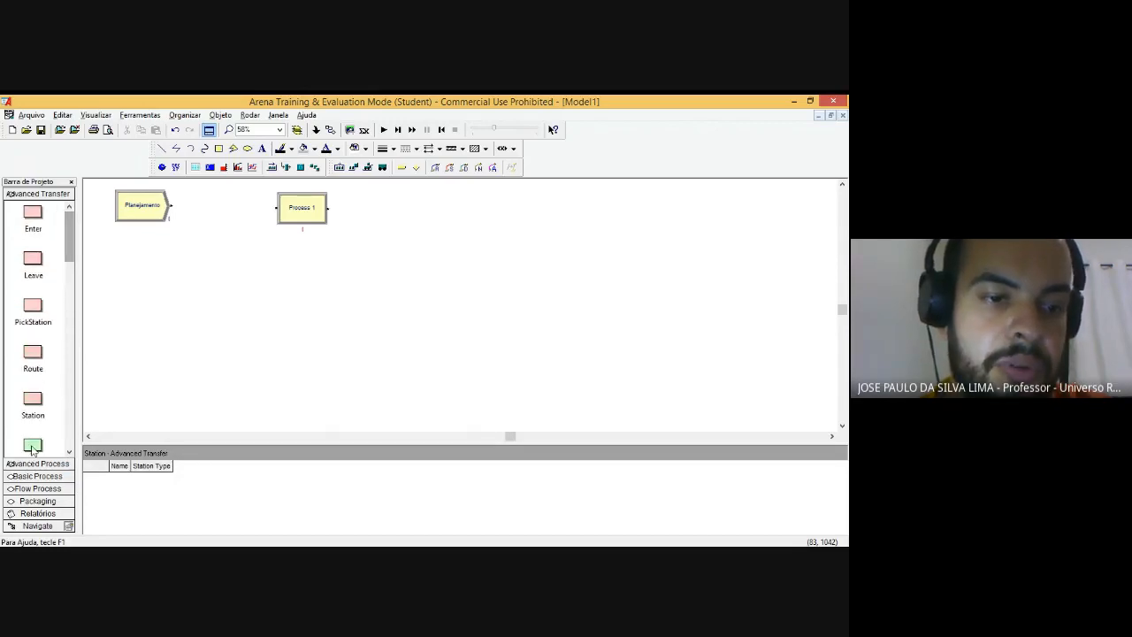
right_click(53, 359)
left_click(42, 469)
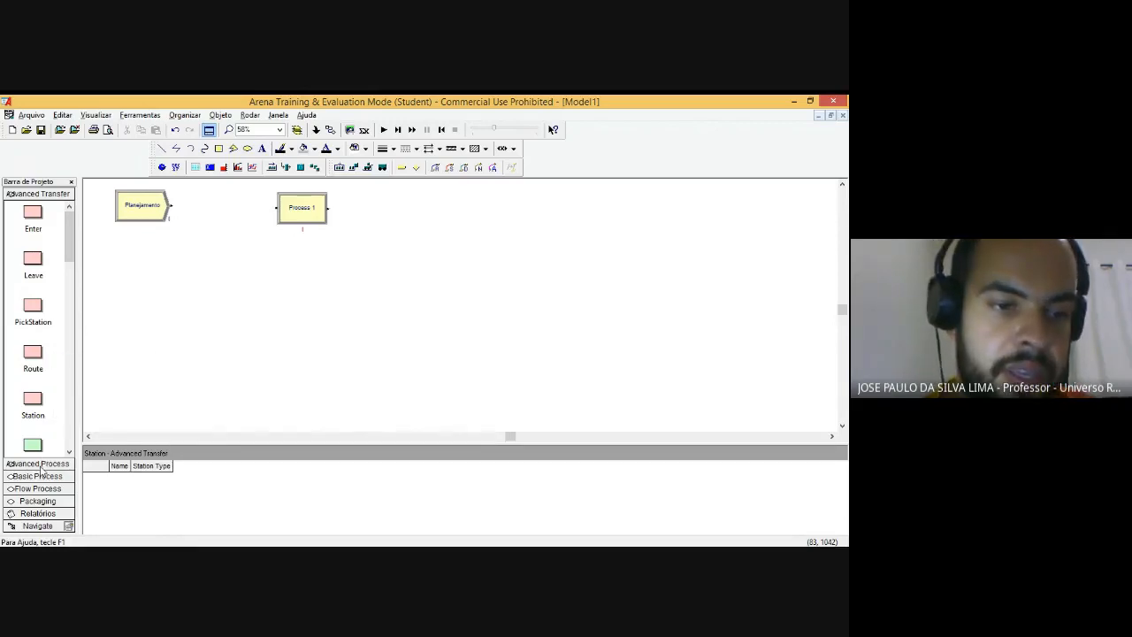
right_click(78, 490)
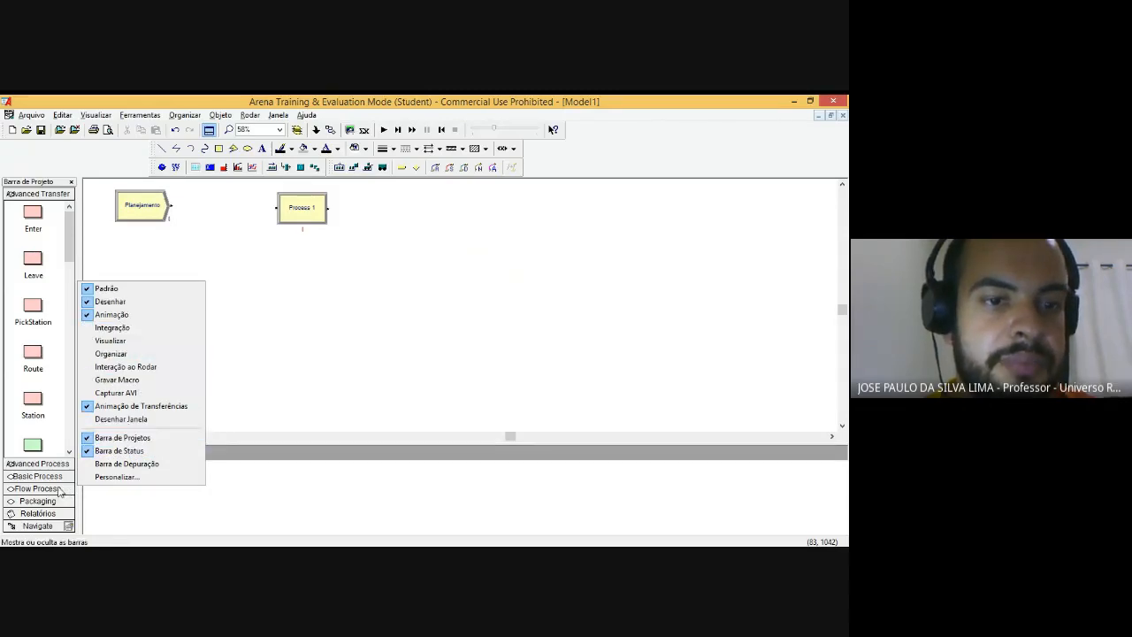
left_click(40, 196)
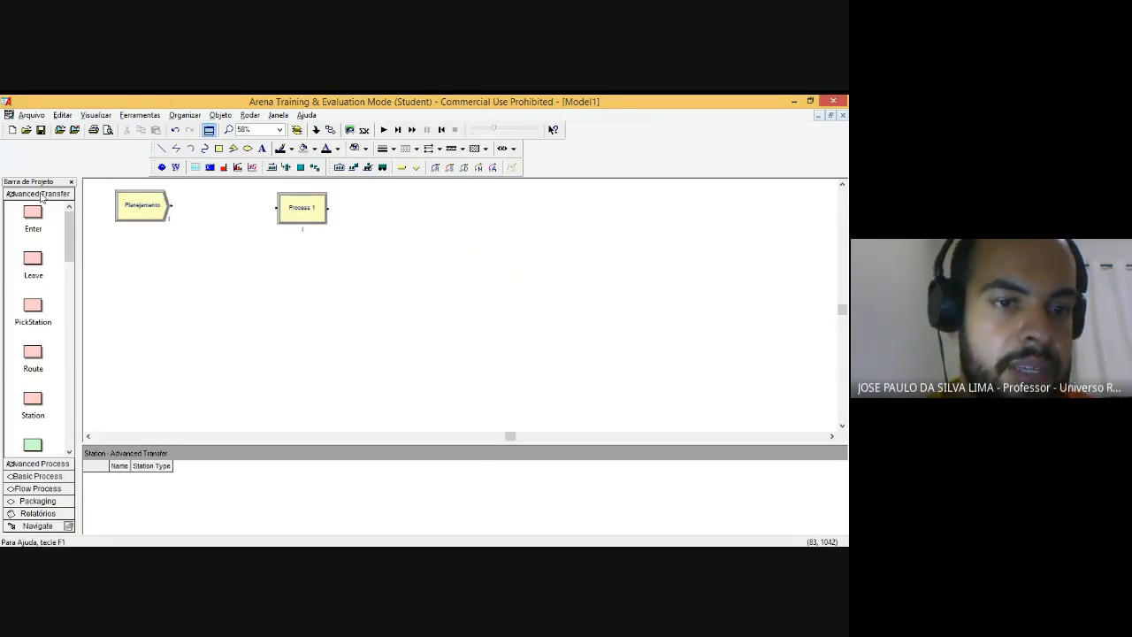
Step: Review the template files available for attaching, such as AdvancedTransfer.tpo, Blocks.tpo and FlowProcessUtil.tpo, without attaching any
left_click(36, 477)
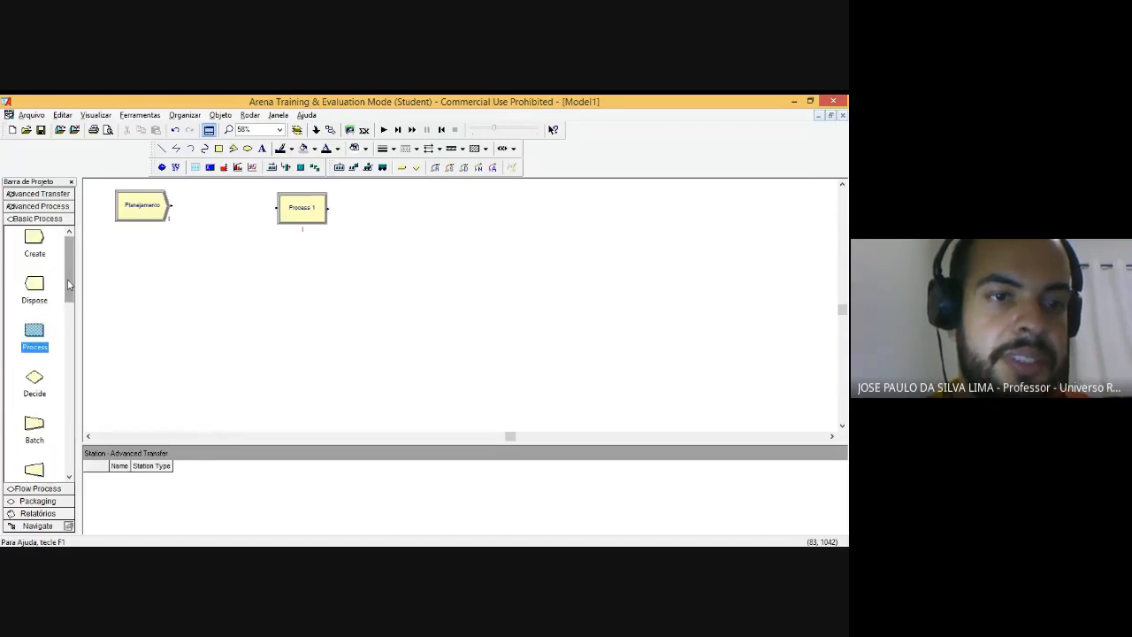
right_click(71, 283)
mouse_move(108, 338)
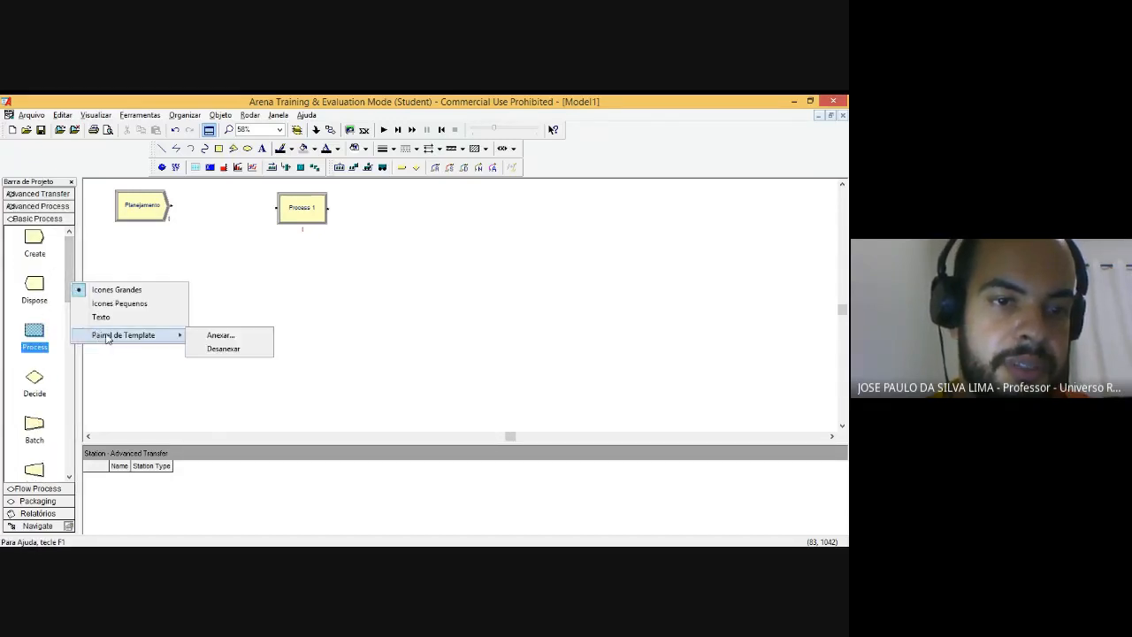
left_click(220, 337)
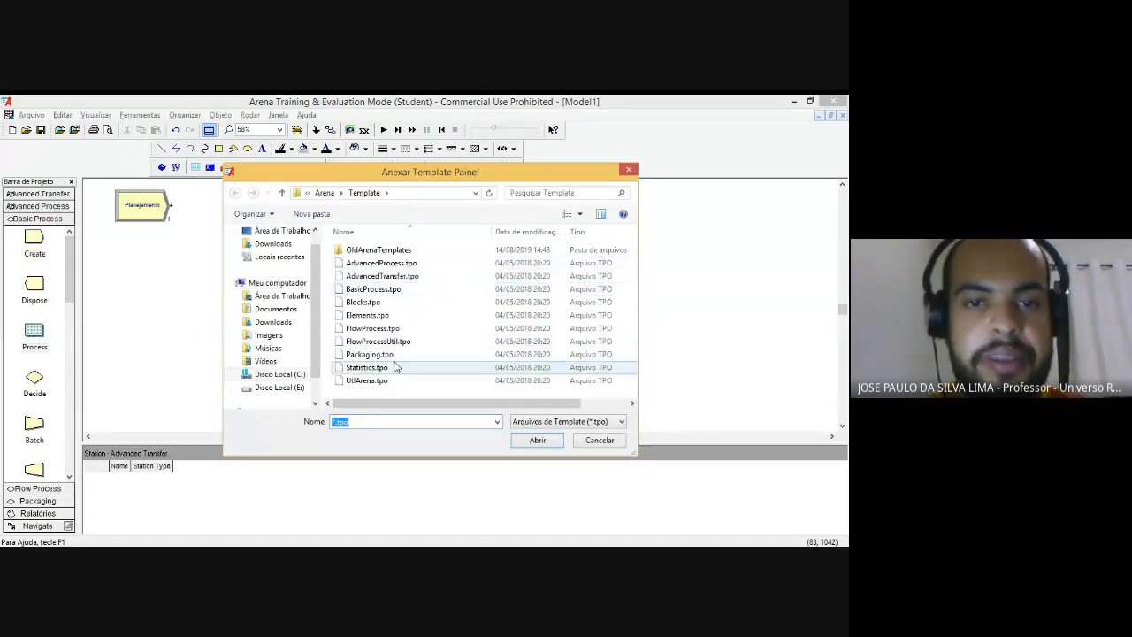
left_click(392, 276)
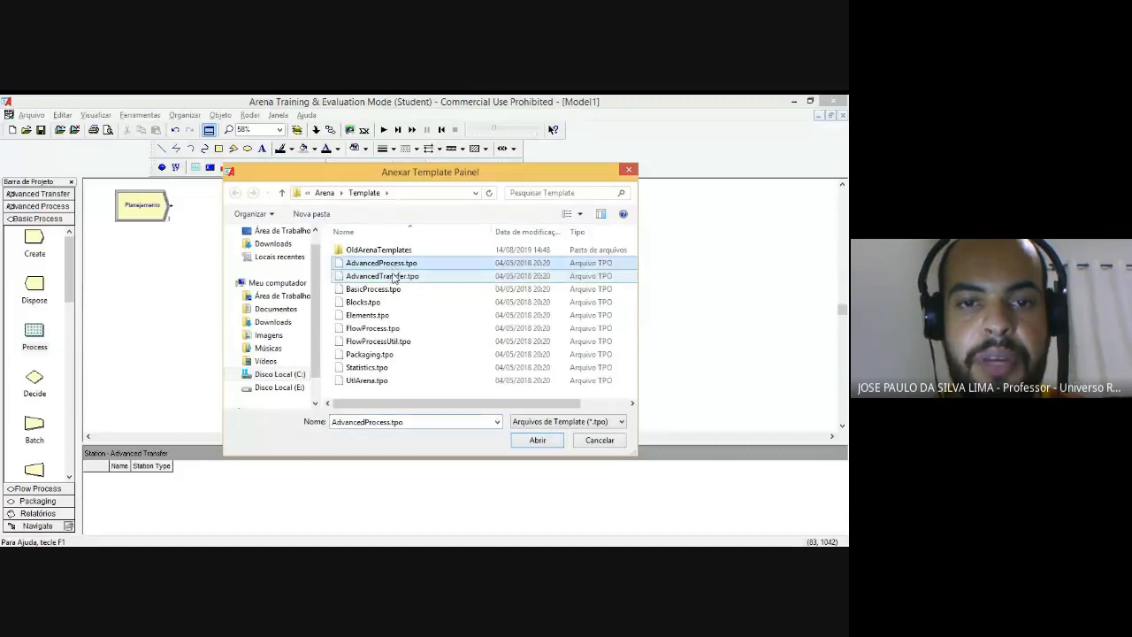
left_click(387, 295)
left_click(386, 302)
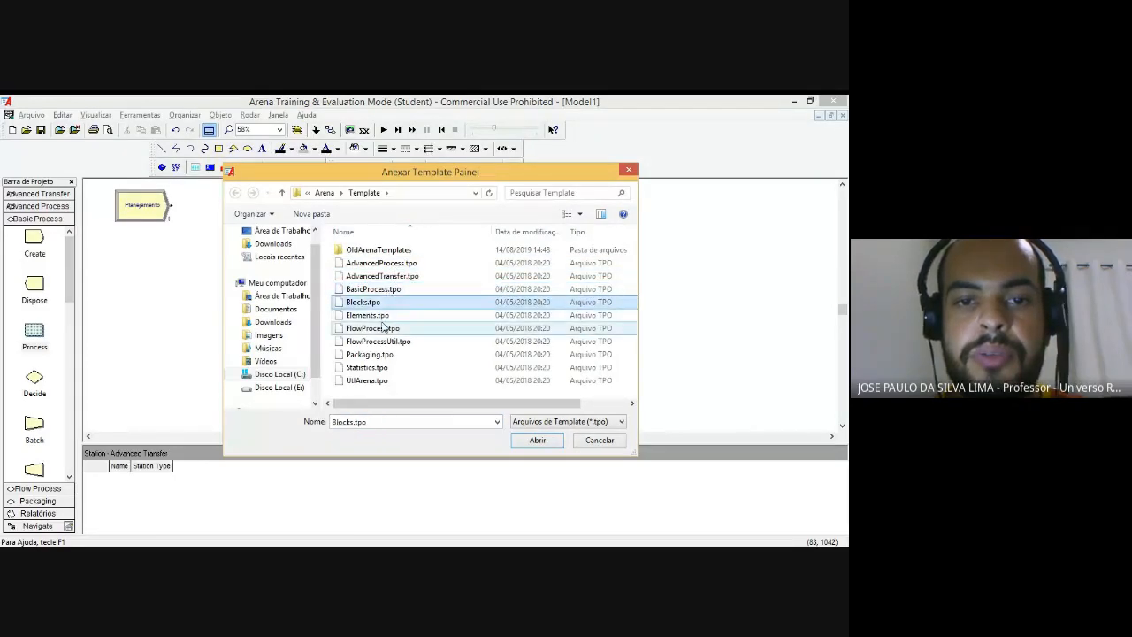
left_click(386, 328)
left_click(387, 341)
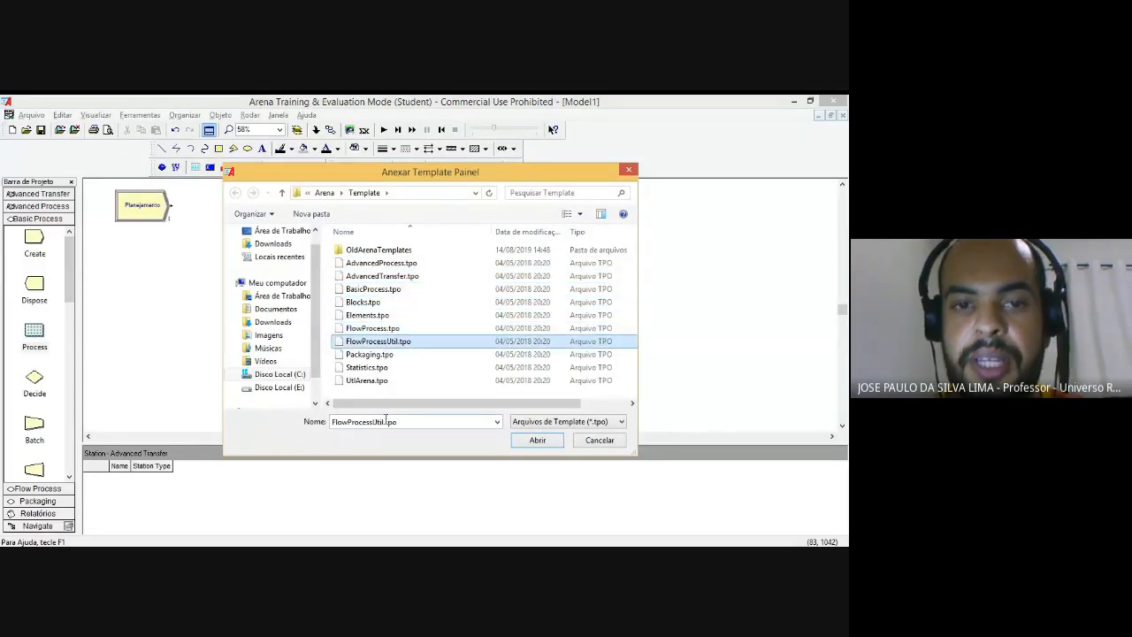
left_click(397, 276)
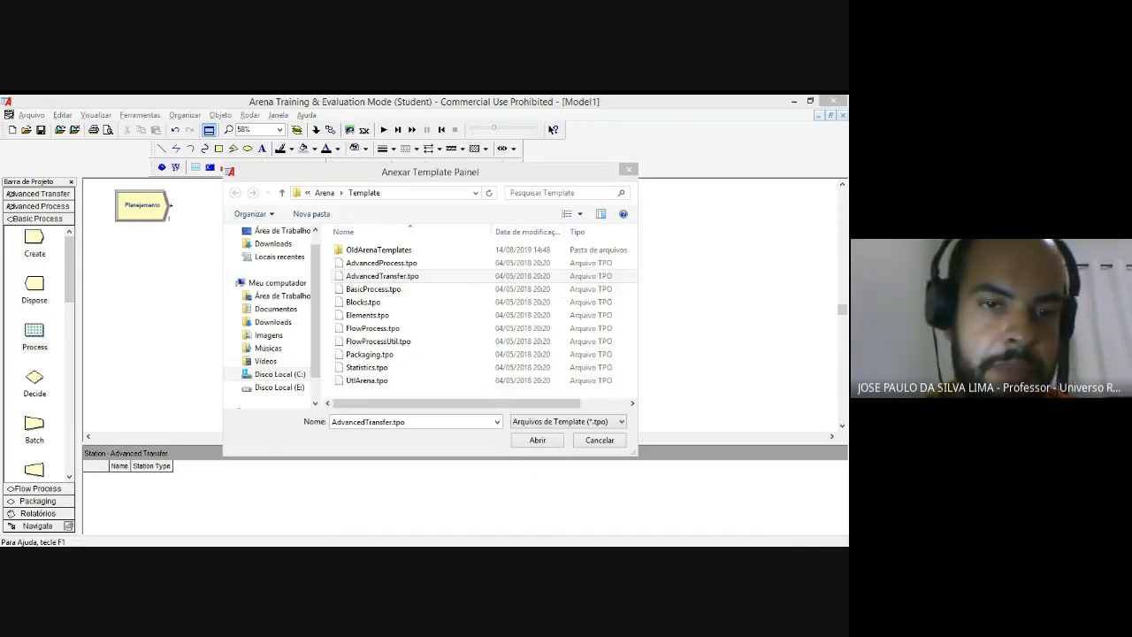
left_click(227, 495)
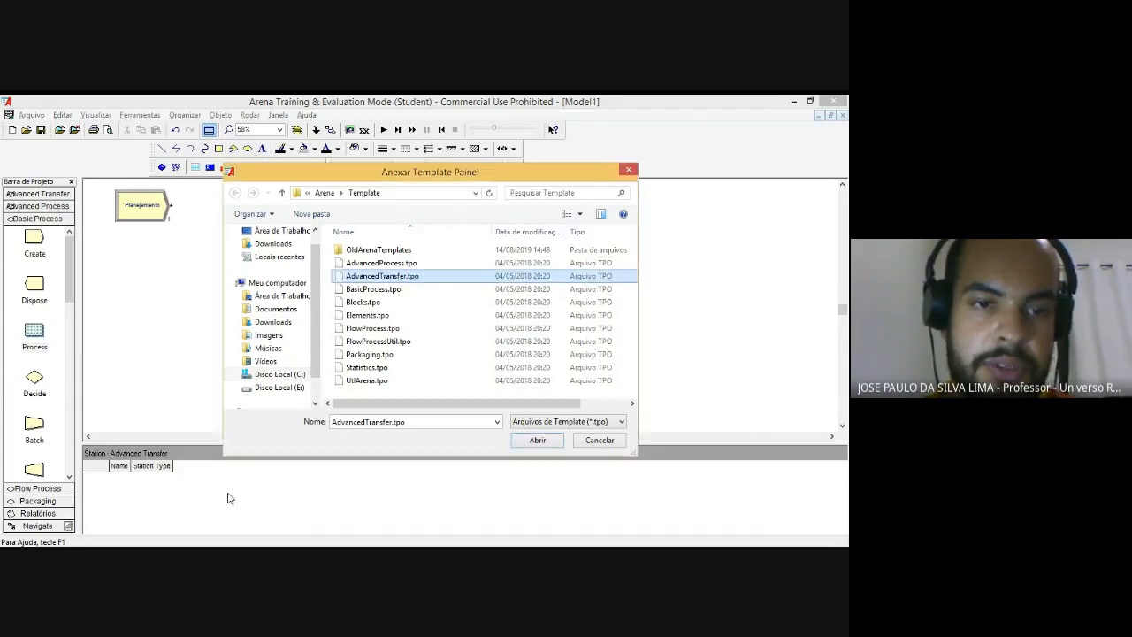
left_click(599, 440)
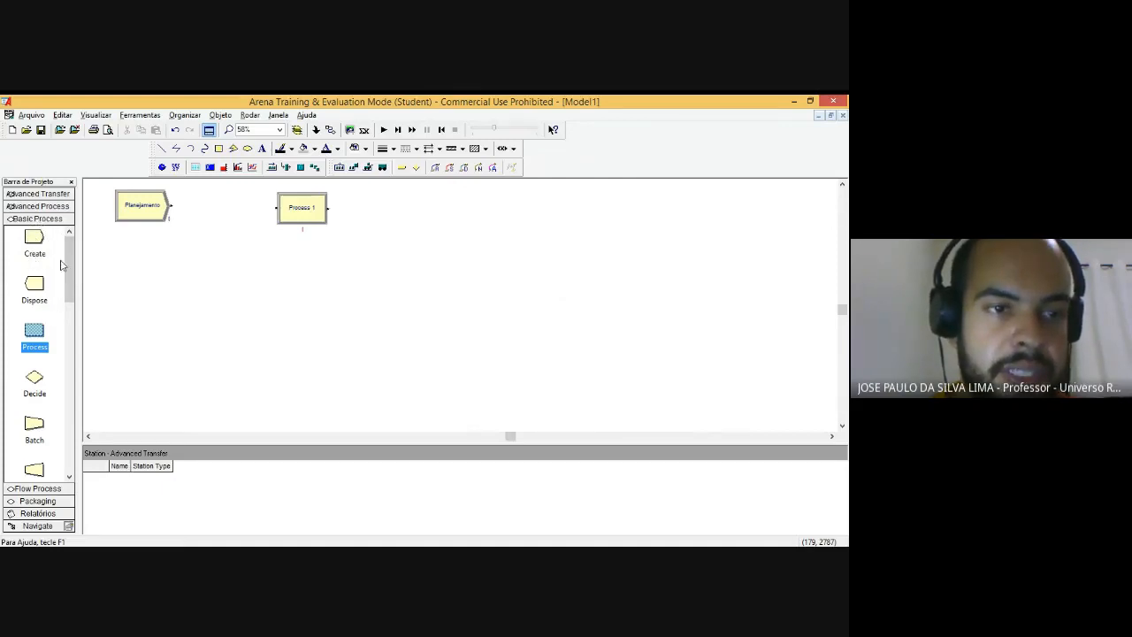
left_click_drag(66, 267, 70, 241)
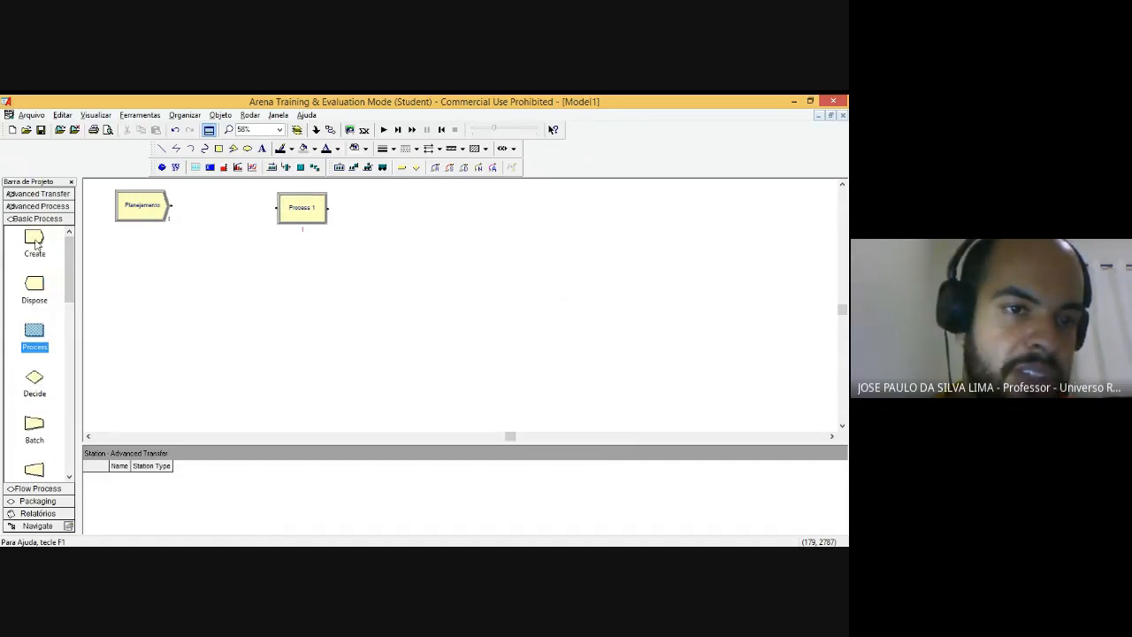
left_click(36, 243)
left_click(35, 284)
left_click(35, 329)
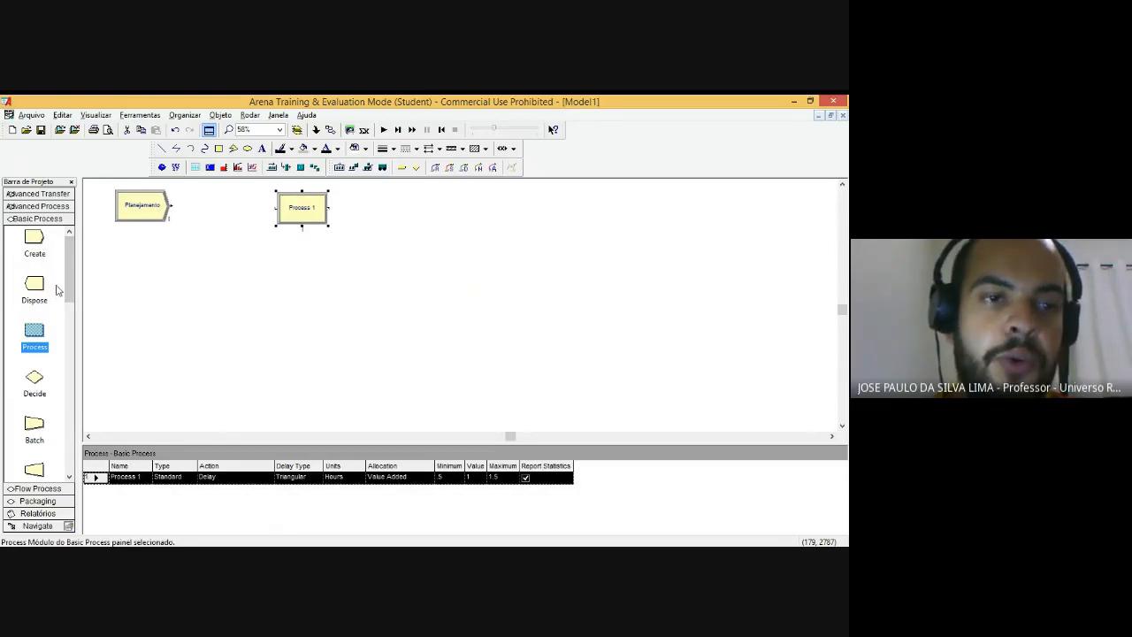
left_click(38, 193)
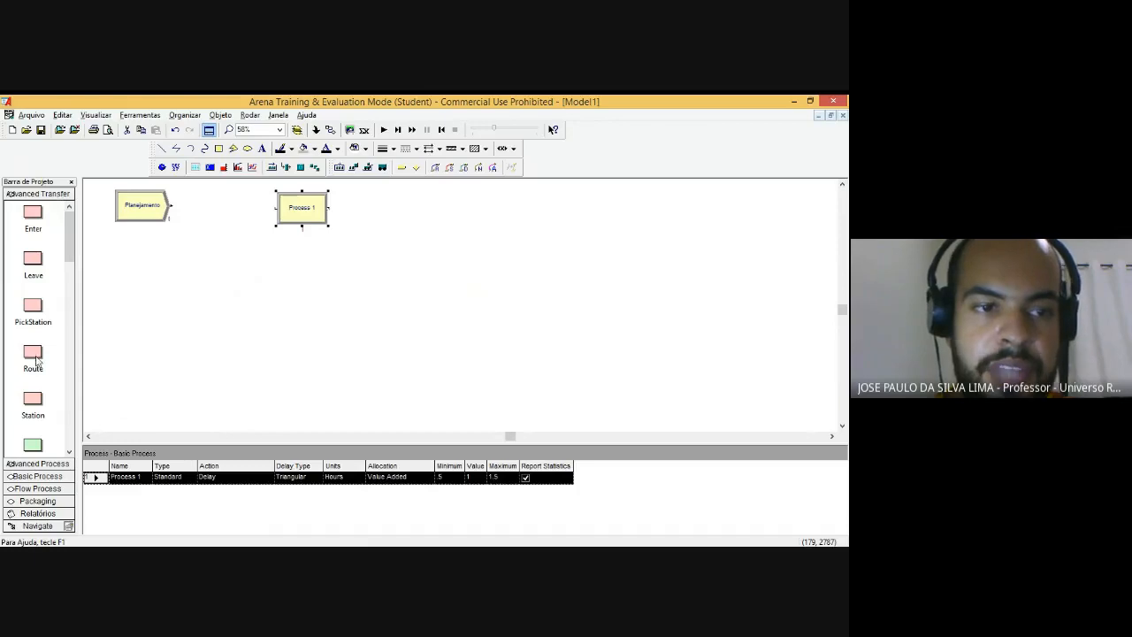
left_click(37, 400)
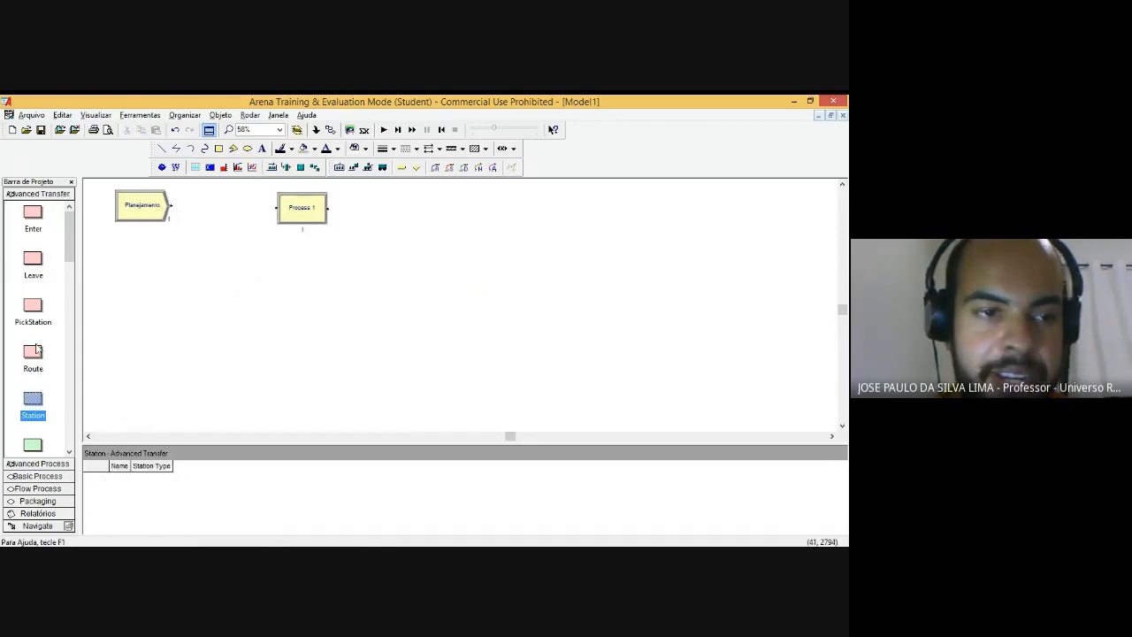
left_click(53, 395)
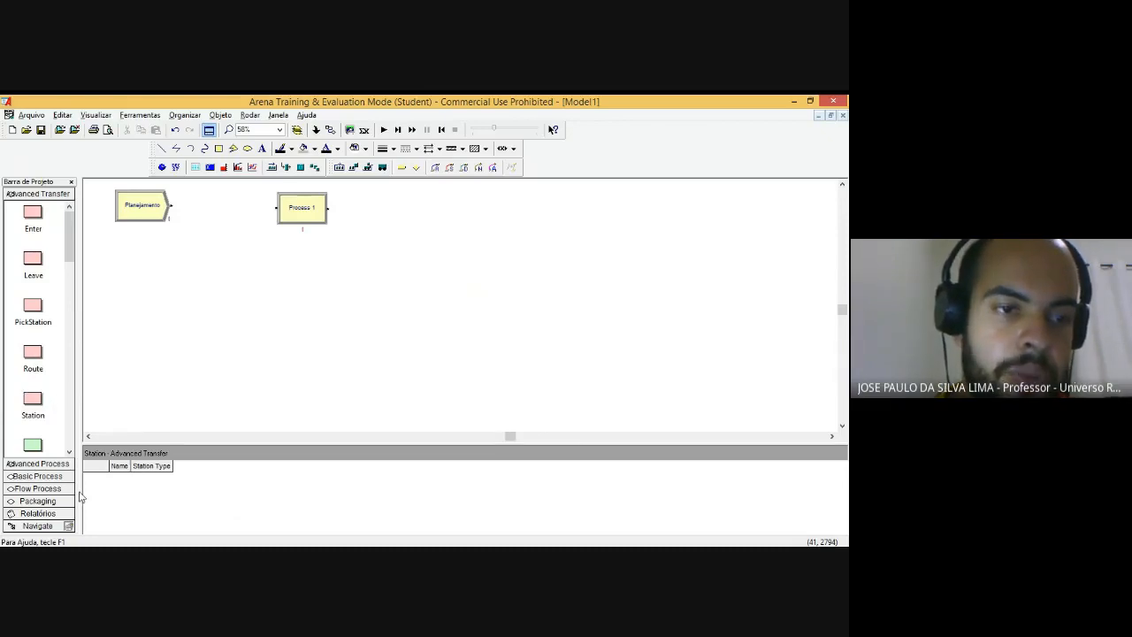
left_click(27, 403)
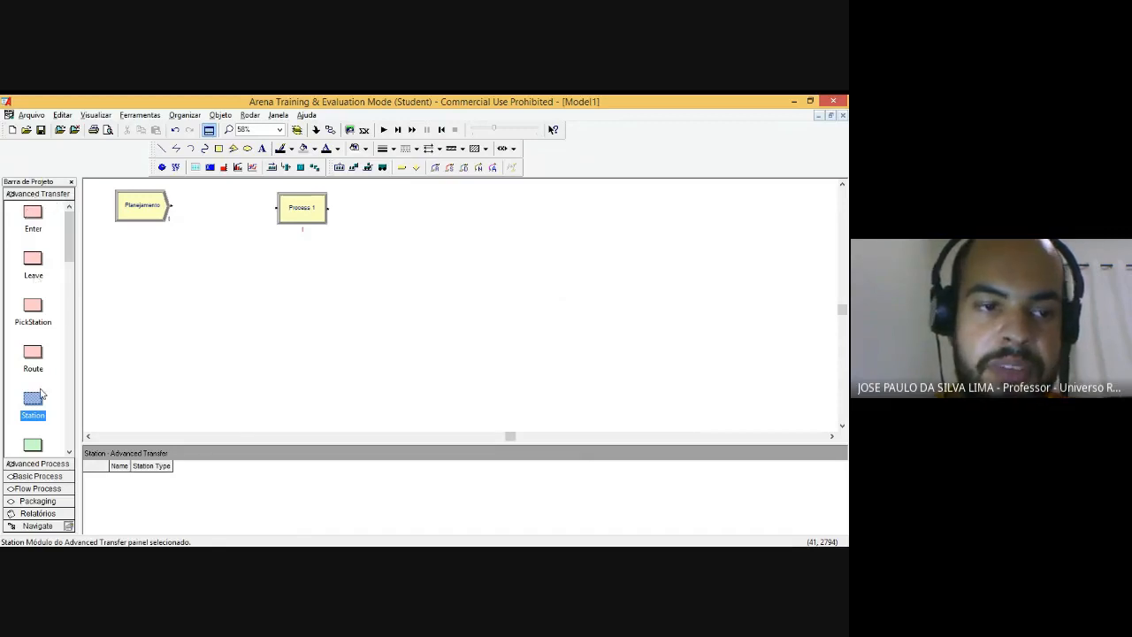
Step: Attach the AdvancedTransfer.tpo template panel to the project bar
left_click(44, 477)
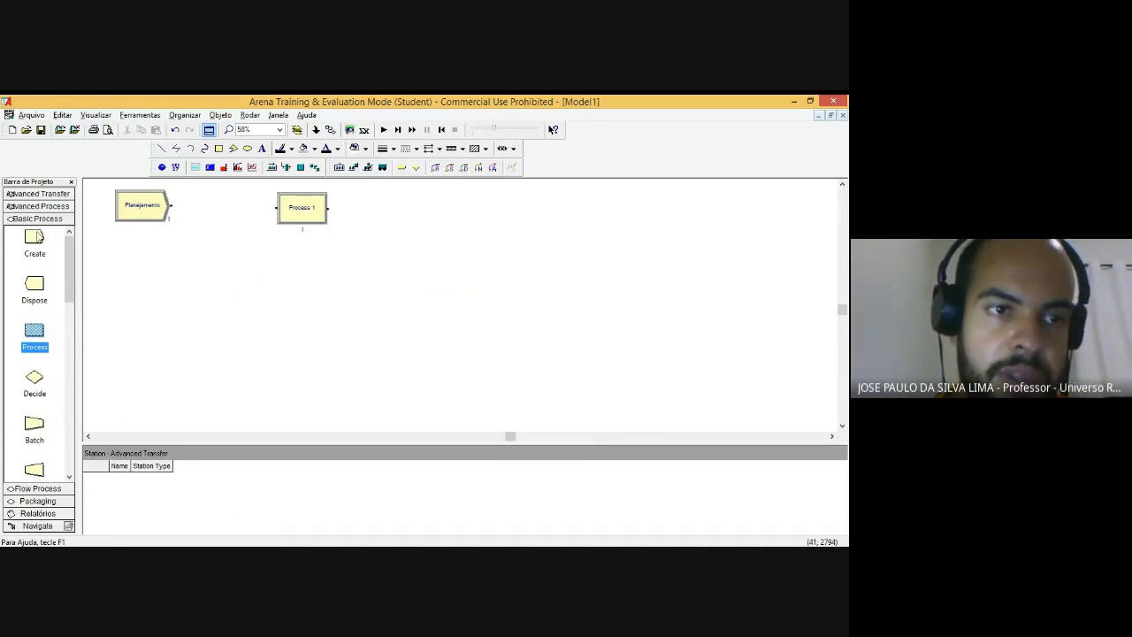
right_click(15, 372)
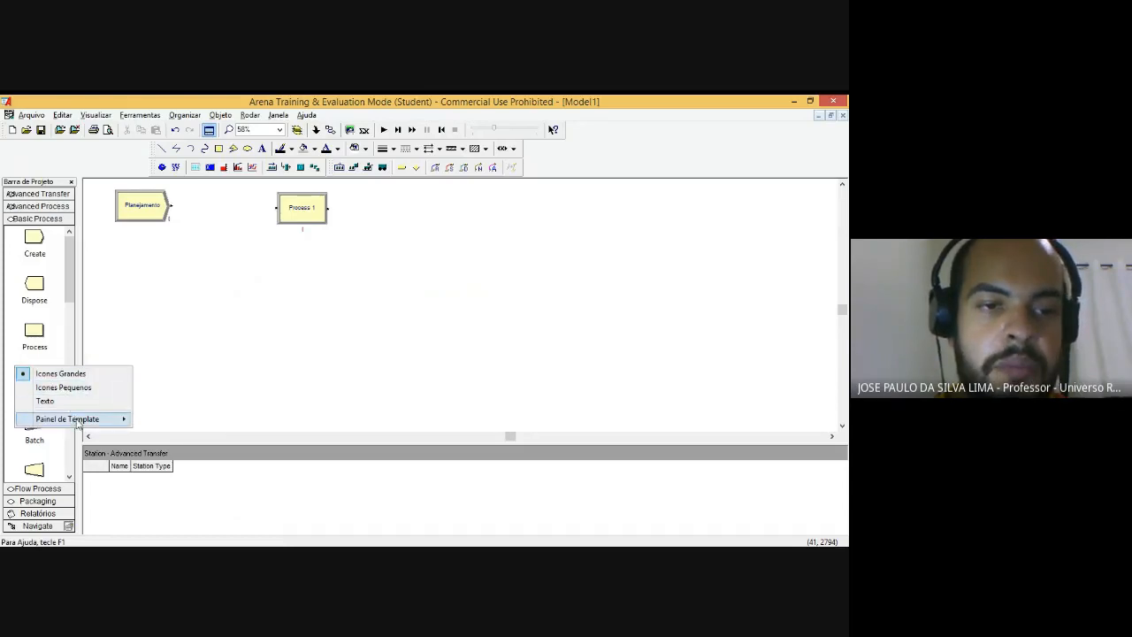
mouse_move(78, 422)
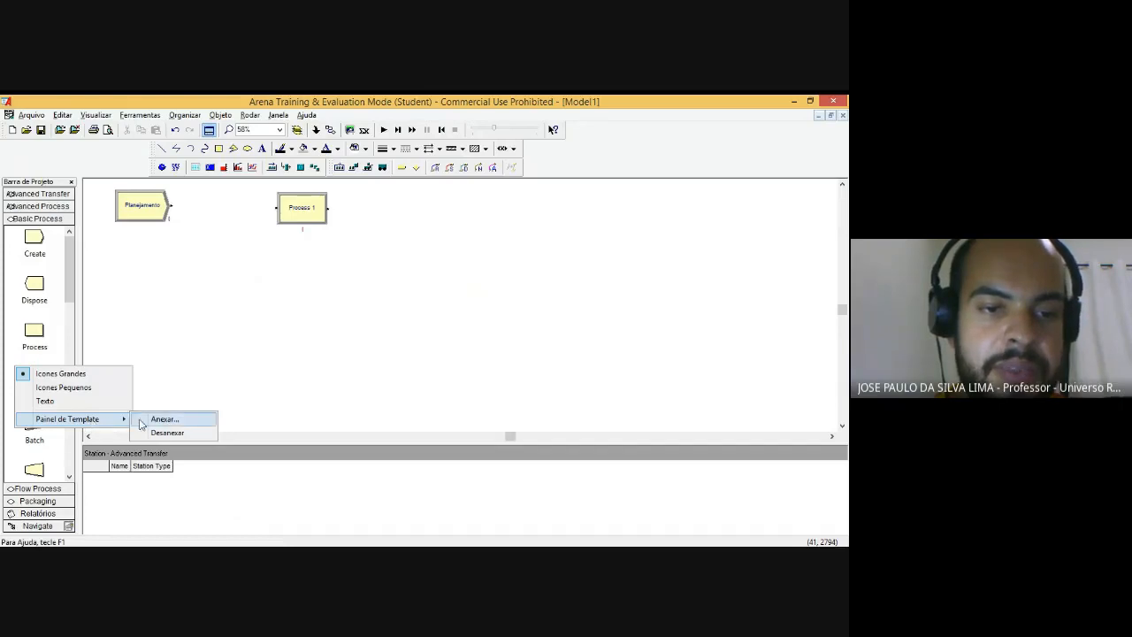
left_click(209, 422)
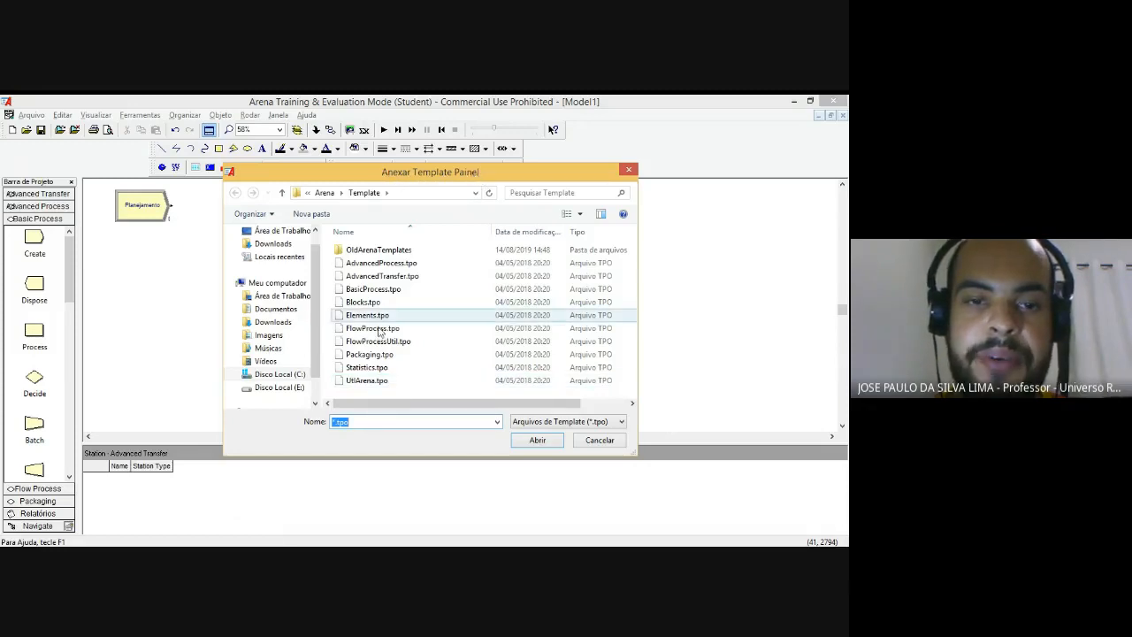
left_click(382, 263)
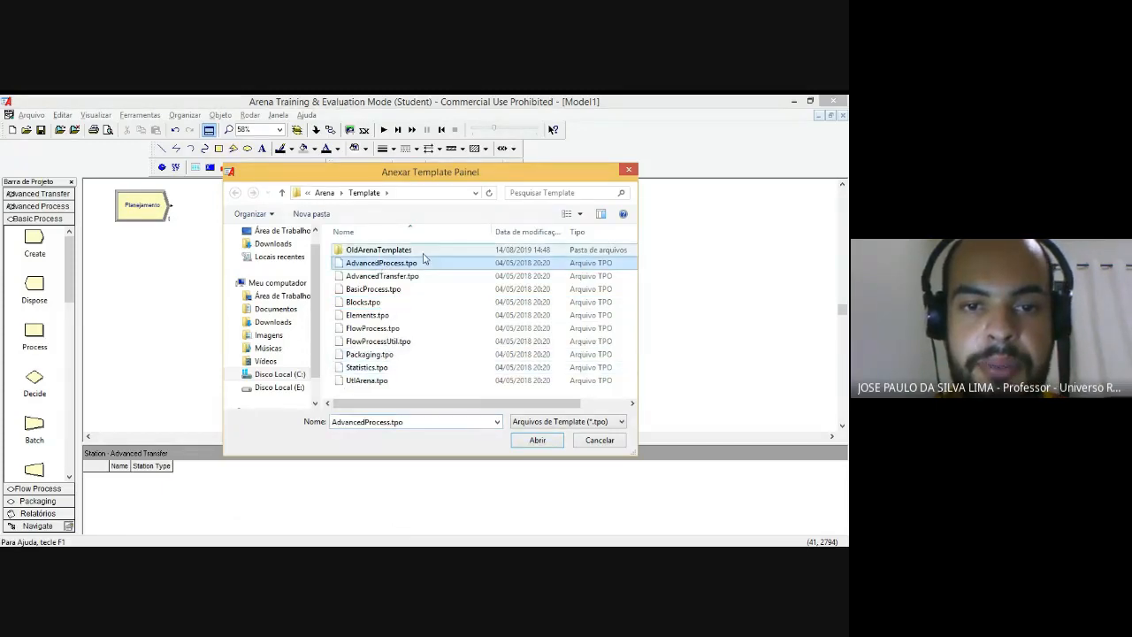
left_click(389, 276)
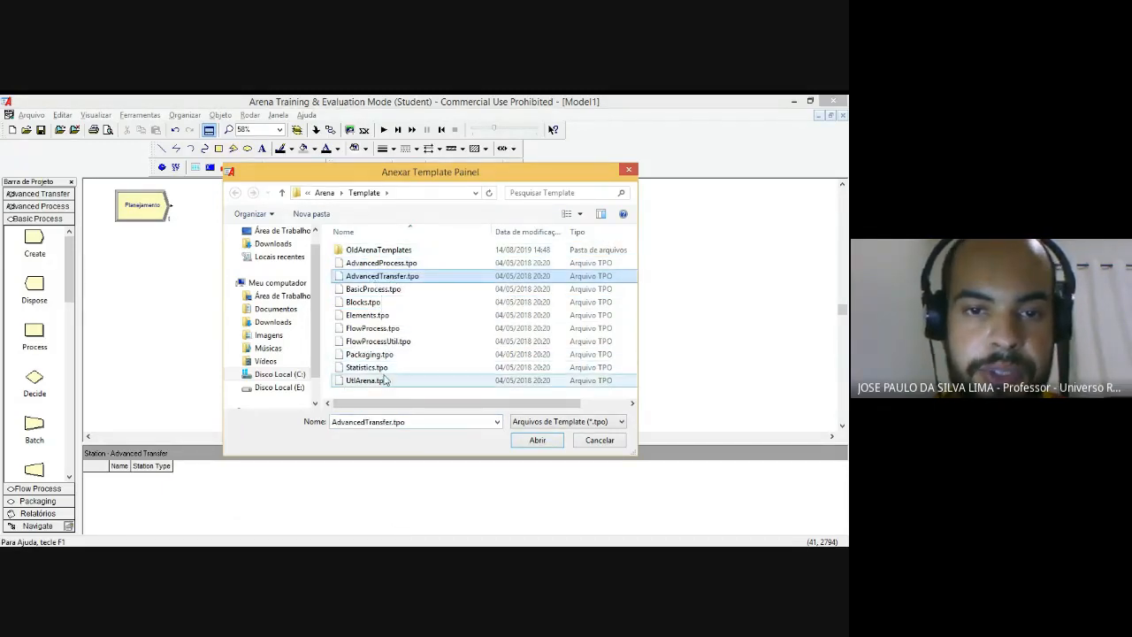
left_click(387, 277)
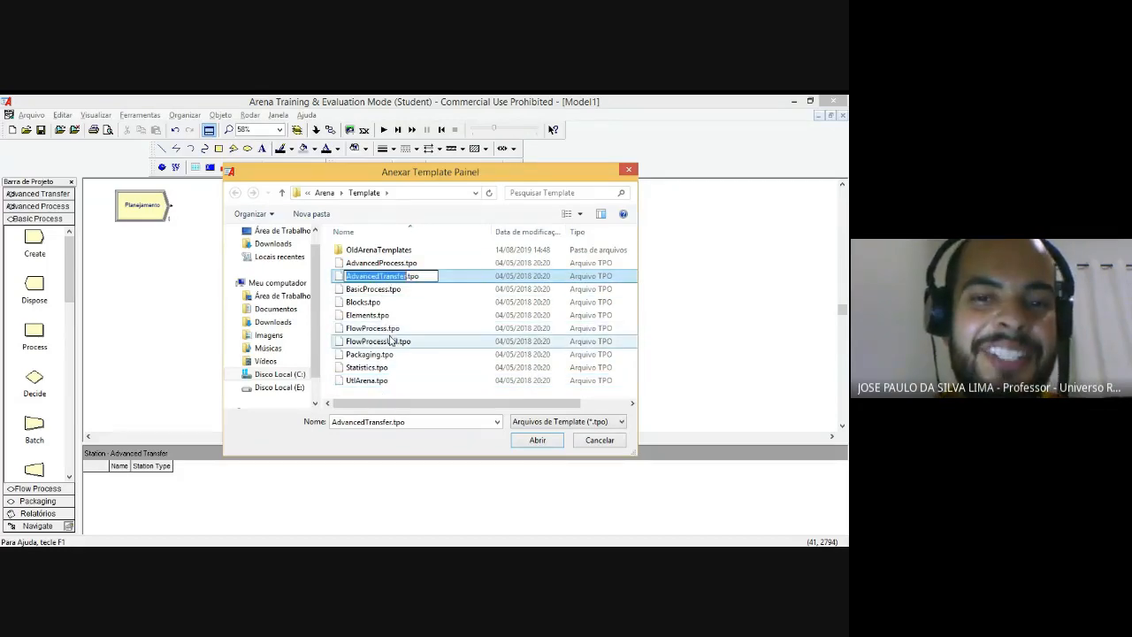
left_click(504, 279)
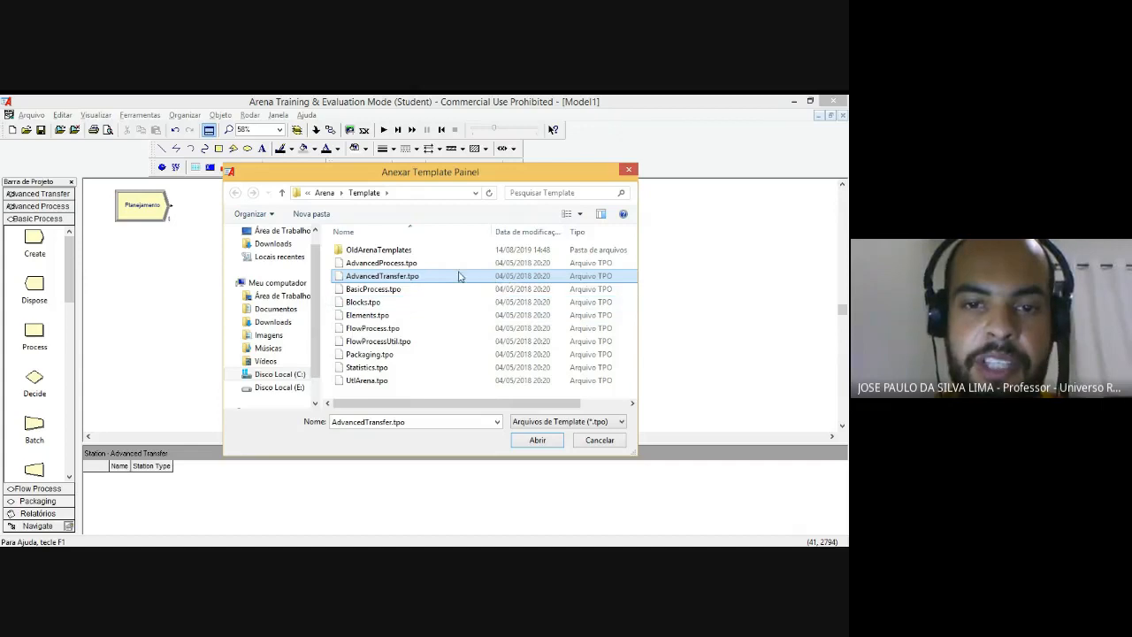
left_click(547, 445)
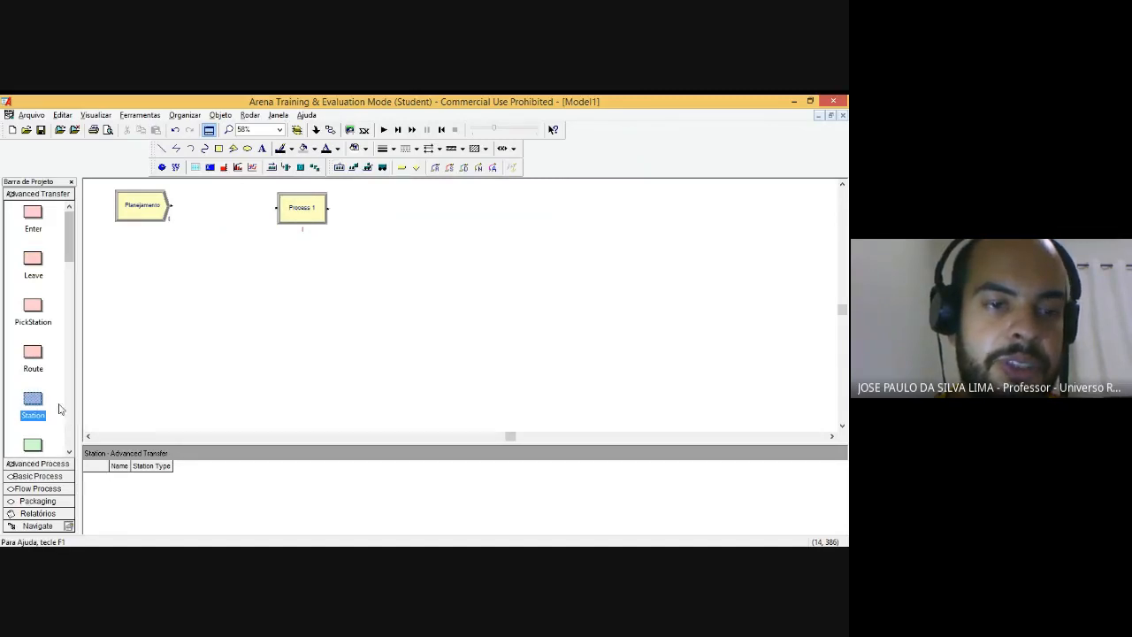
Step: Examine the Enter, Leave, PickStation, Route and Station modules and the others in the Advanced Transfer template
left_click(43, 216)
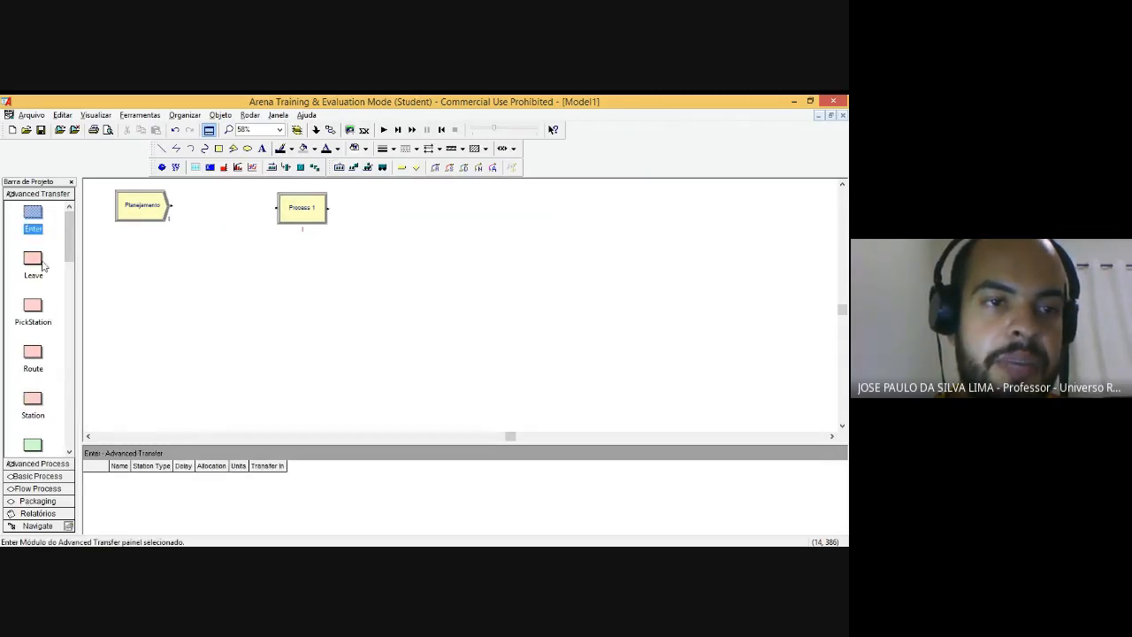
left_click(34, 258)
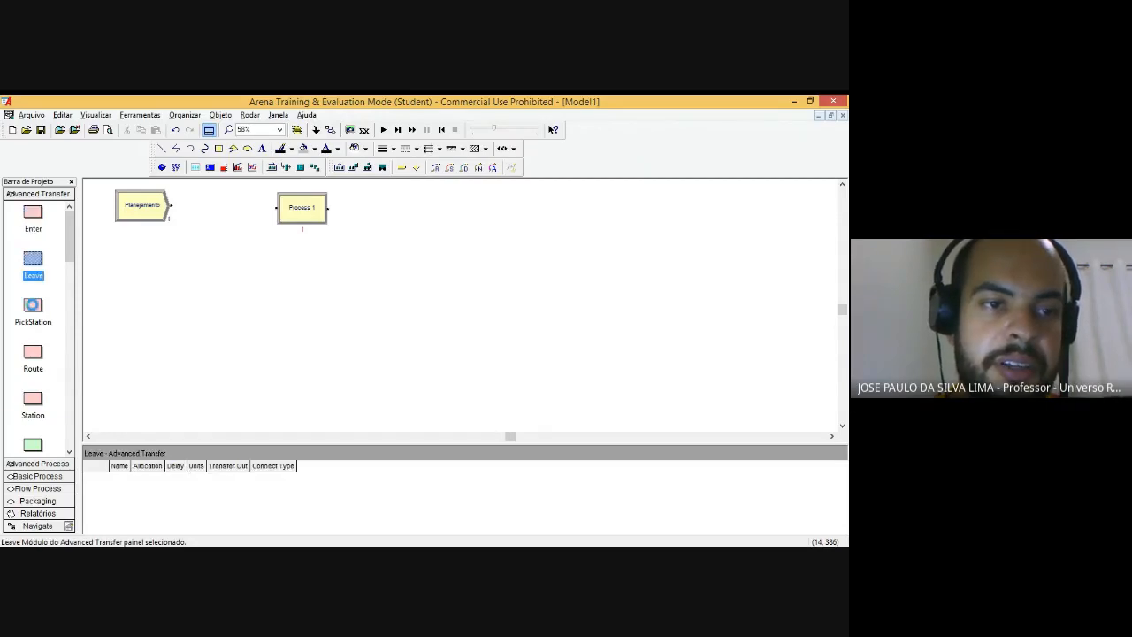
left_click(36, 306)
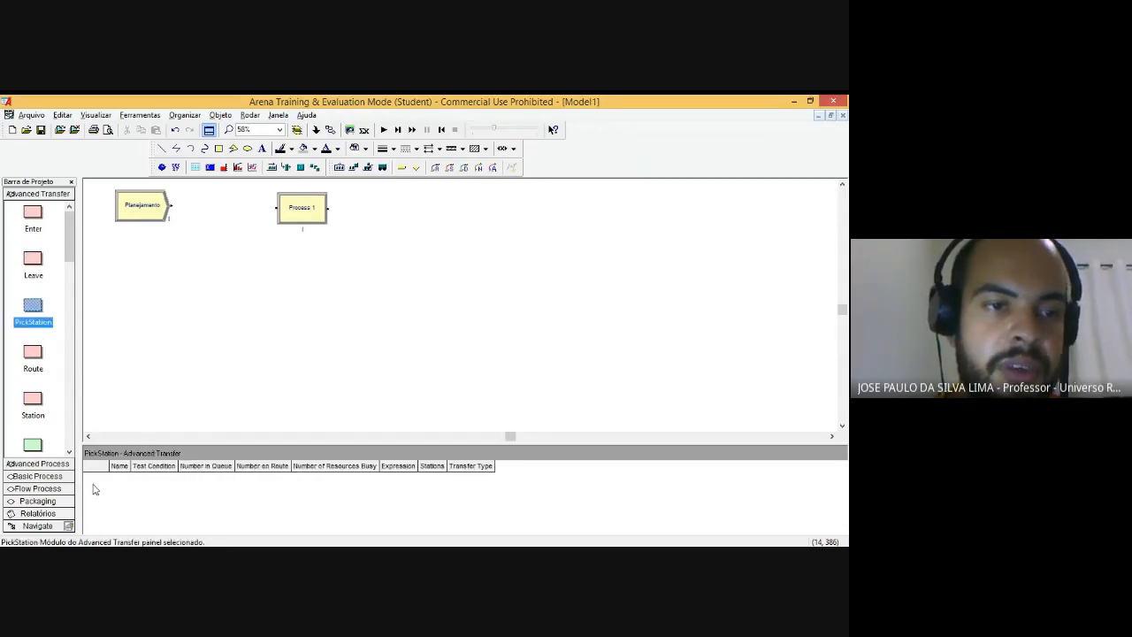
left_click(36, 353)
left_click(36, 402)
scroll(53, 385, "down", 3)
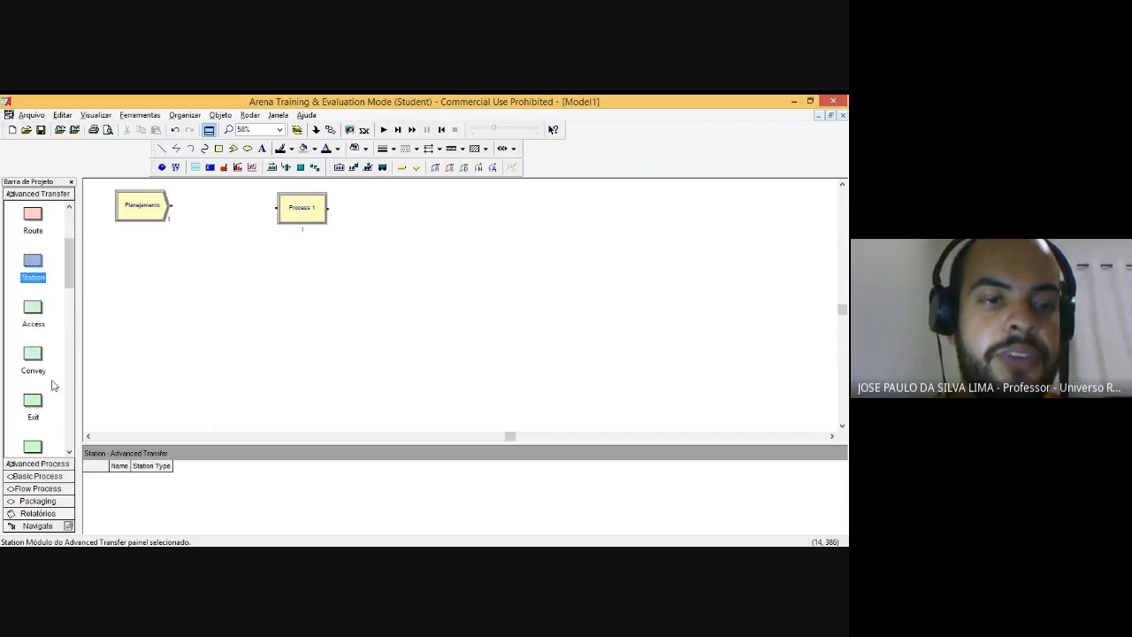
scroll(53, 384, "up", 3)
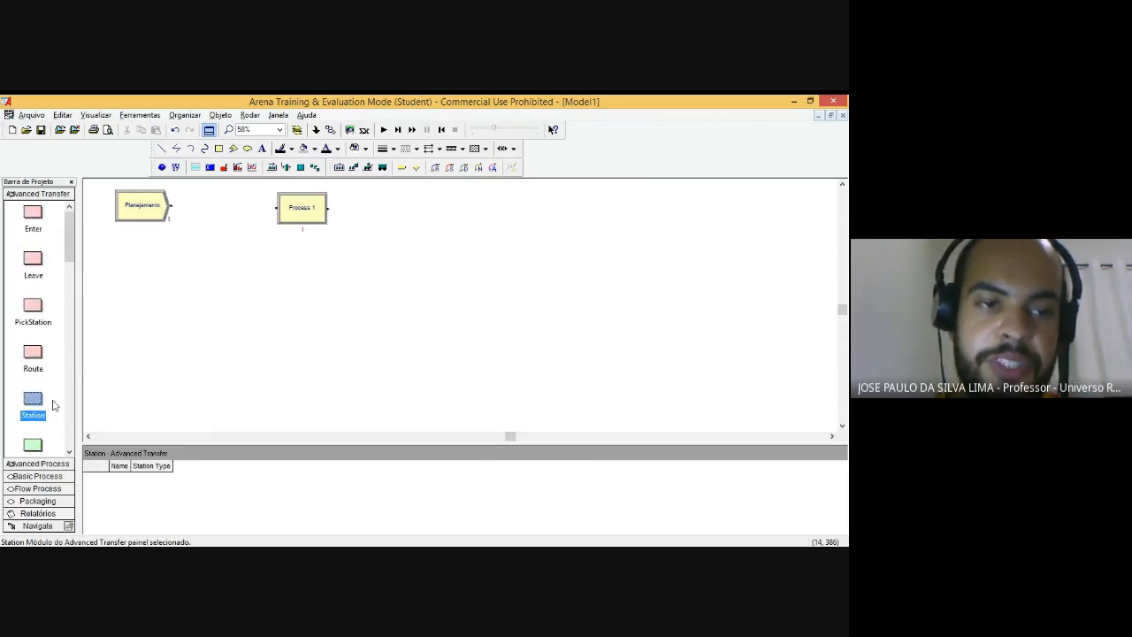
Step: Add a Station module between the Planejamento and Process 1 modules and shift it slightly towards Process 1
left_click(53, 382)
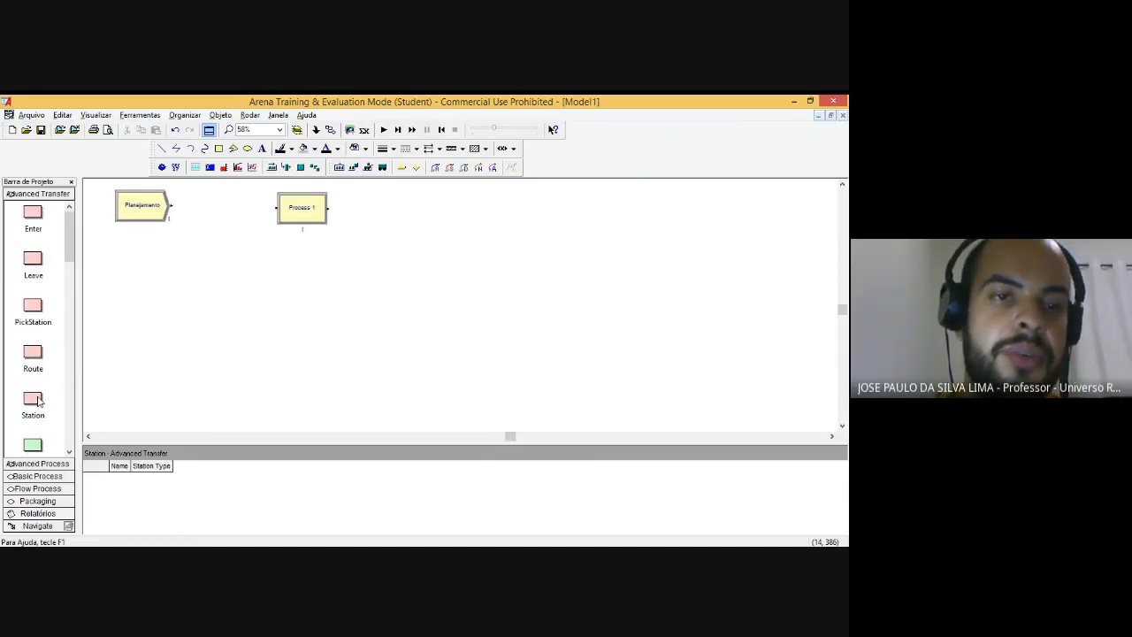
left_click_drag(38, 400, 202, 214)
left_click(201, 214)
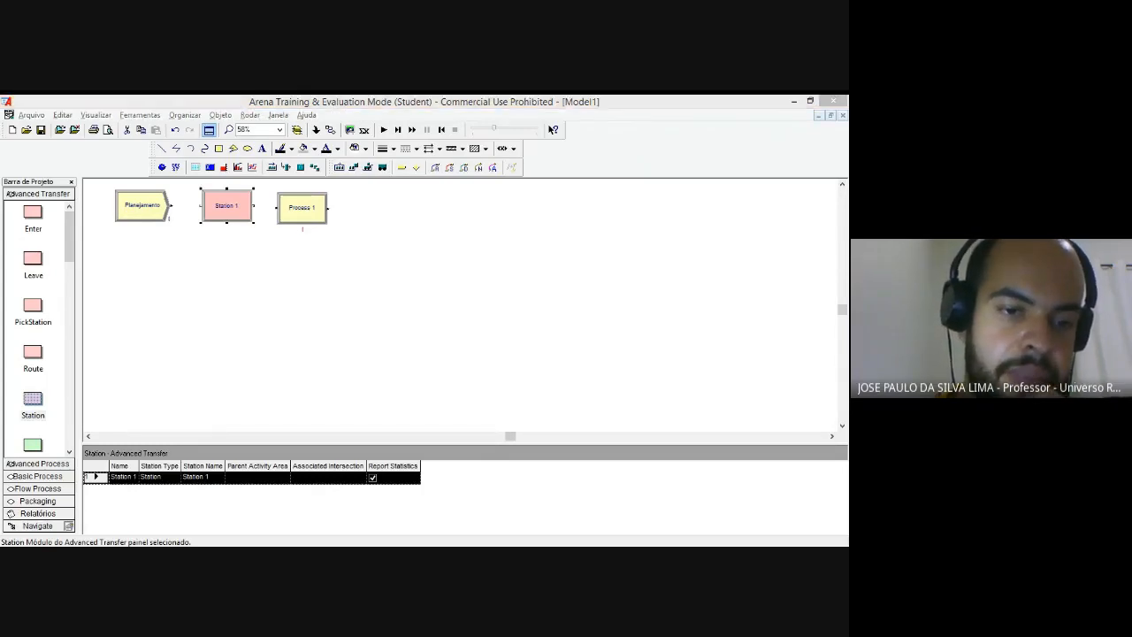
left_click(253, 310)
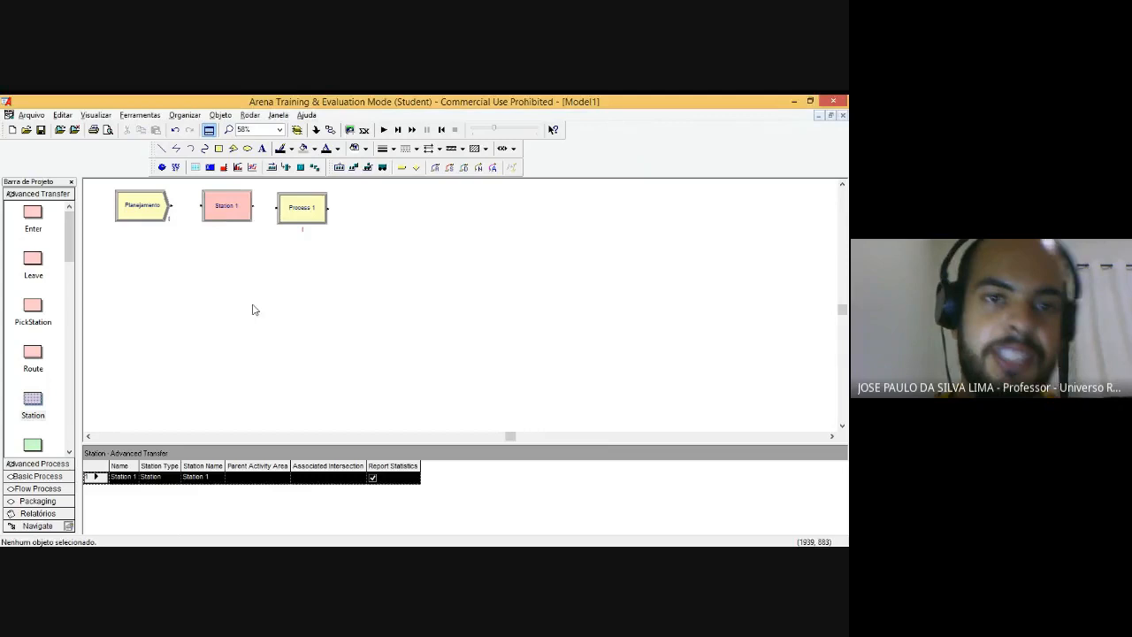
left_click(315, 217)
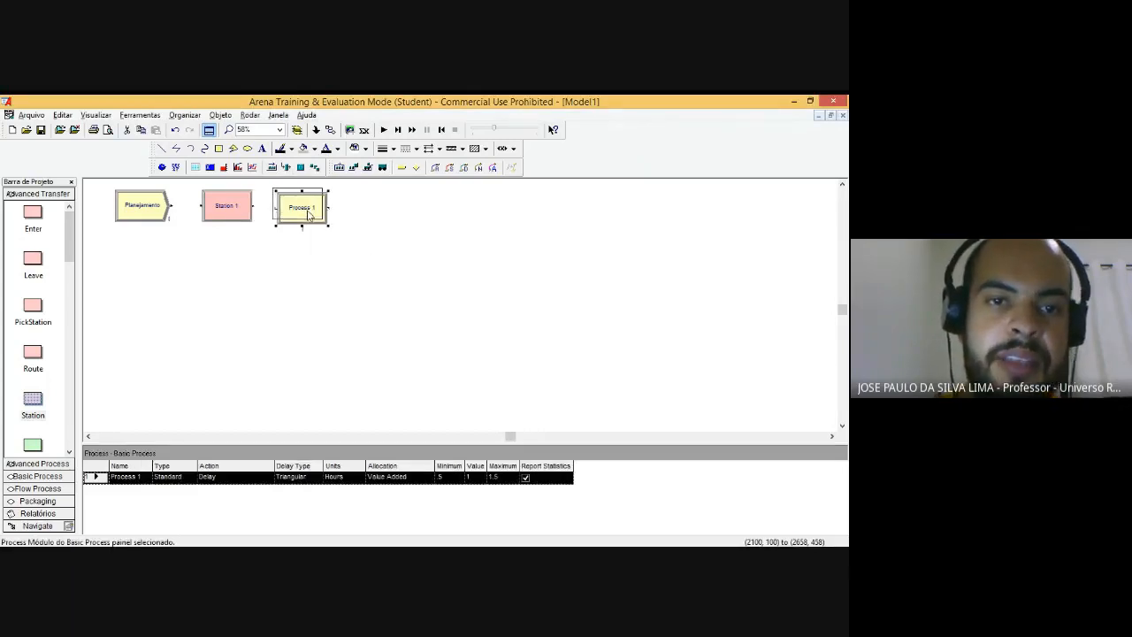
left_click(219, 217)
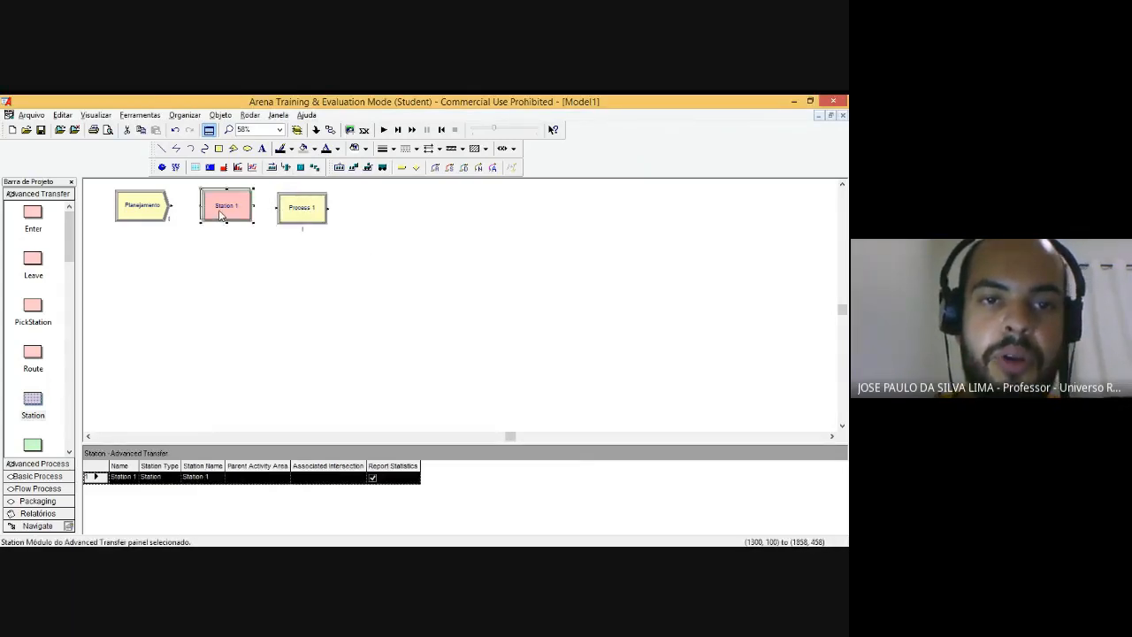
left_click_drag(219, 217, 227, 217)
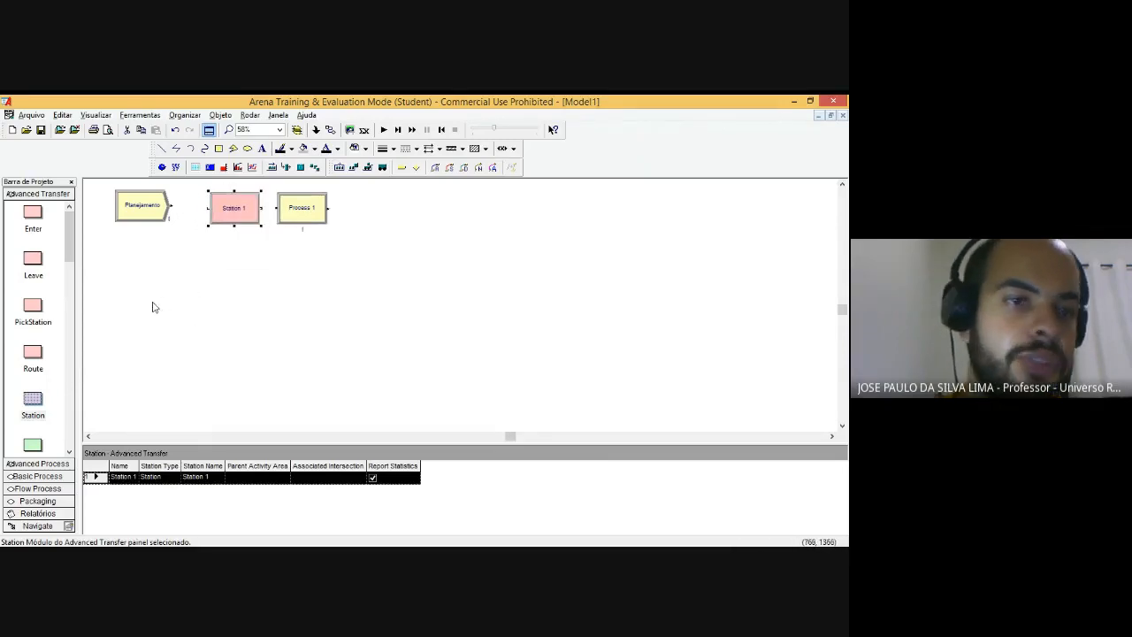
Step: Add a Leave module from the Advanced Transfer template directly after Process 1 in the flowchart
left_click(299, 212)
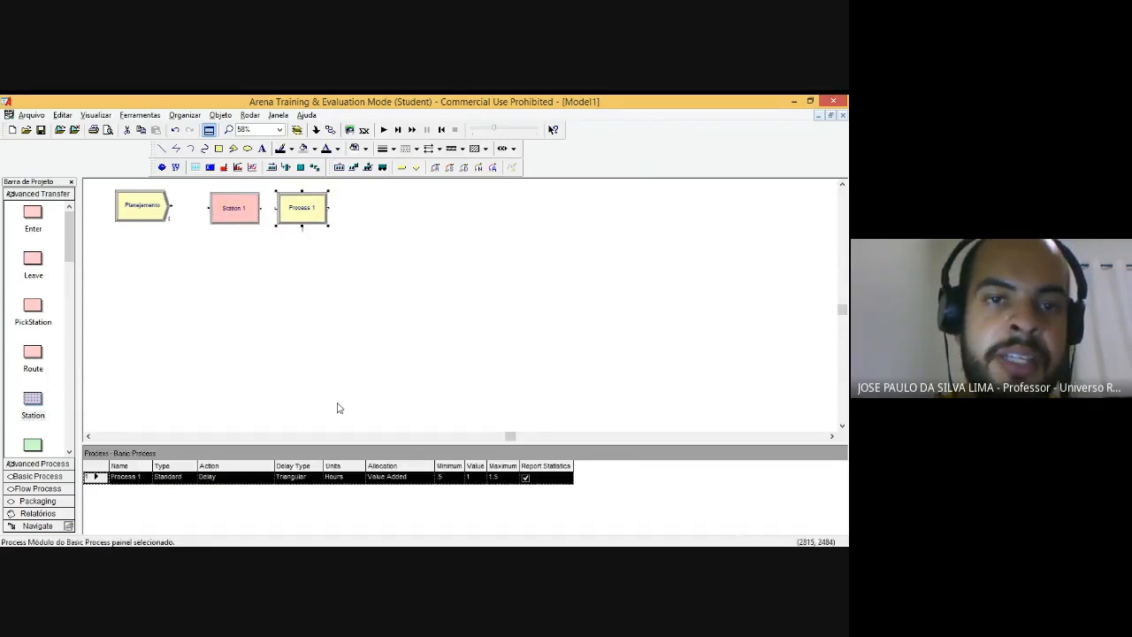
left_click(237, 215)
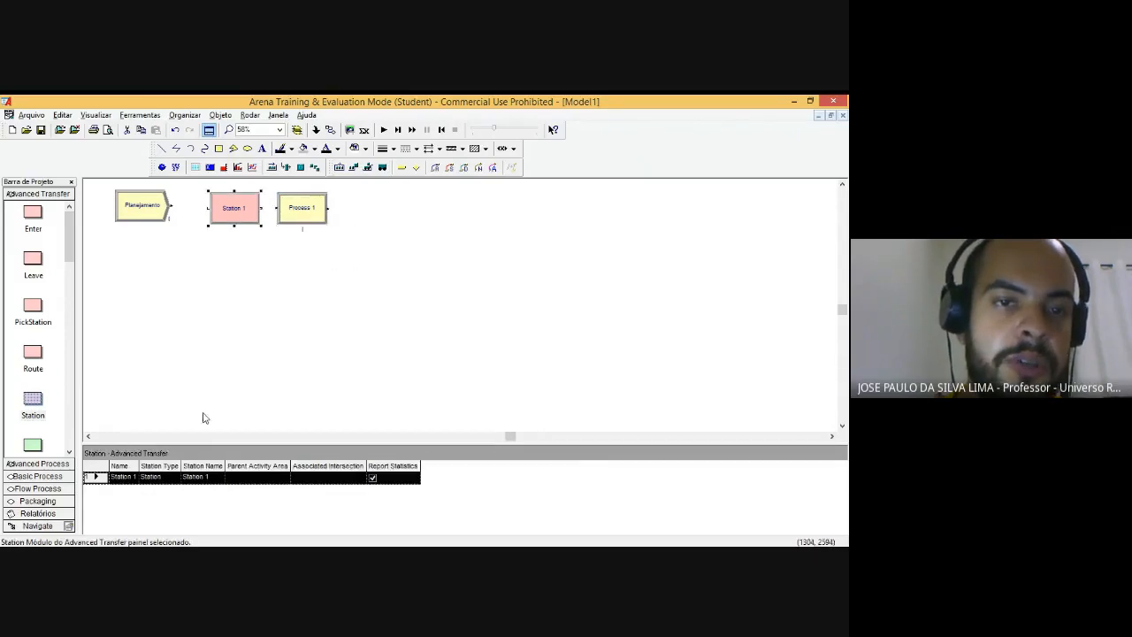
left_click(287, 217)
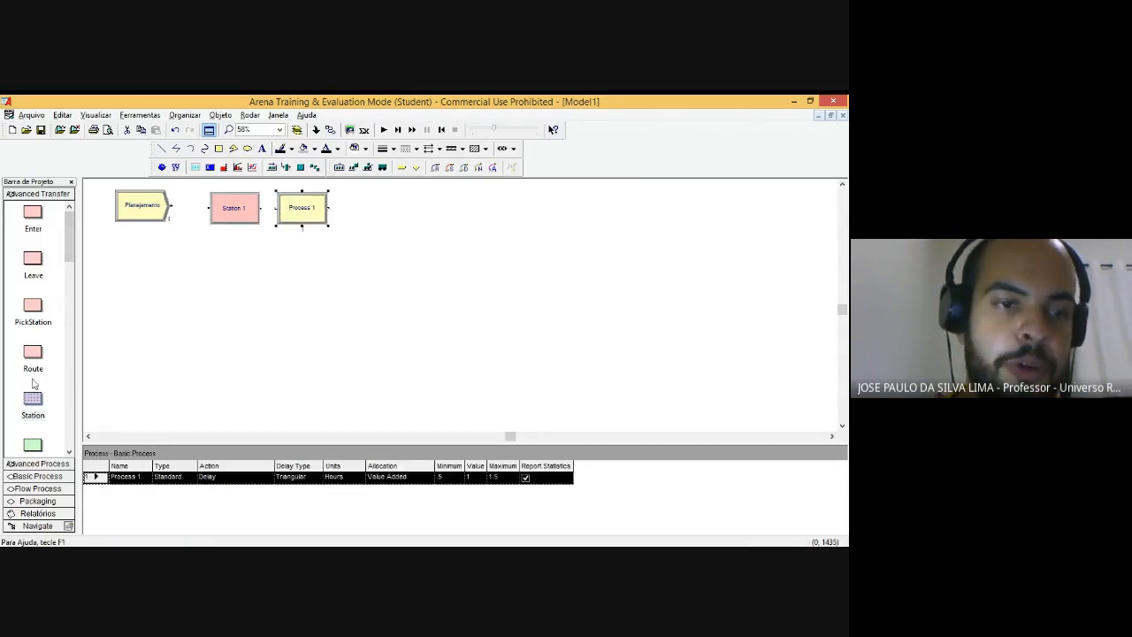
left_click_drag(33, 260, 344, 208)
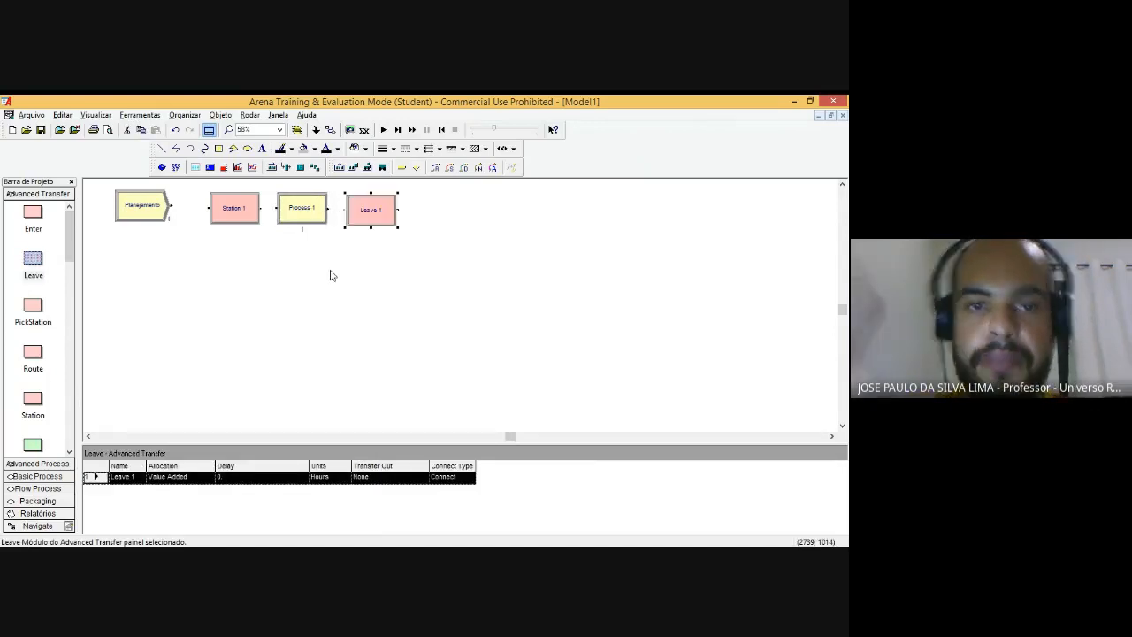
Step: Review the Process 1 settings without changing them, and inspect the data of the Station 1, Process 1 and Leave 1 modules
left_click(317, 220)
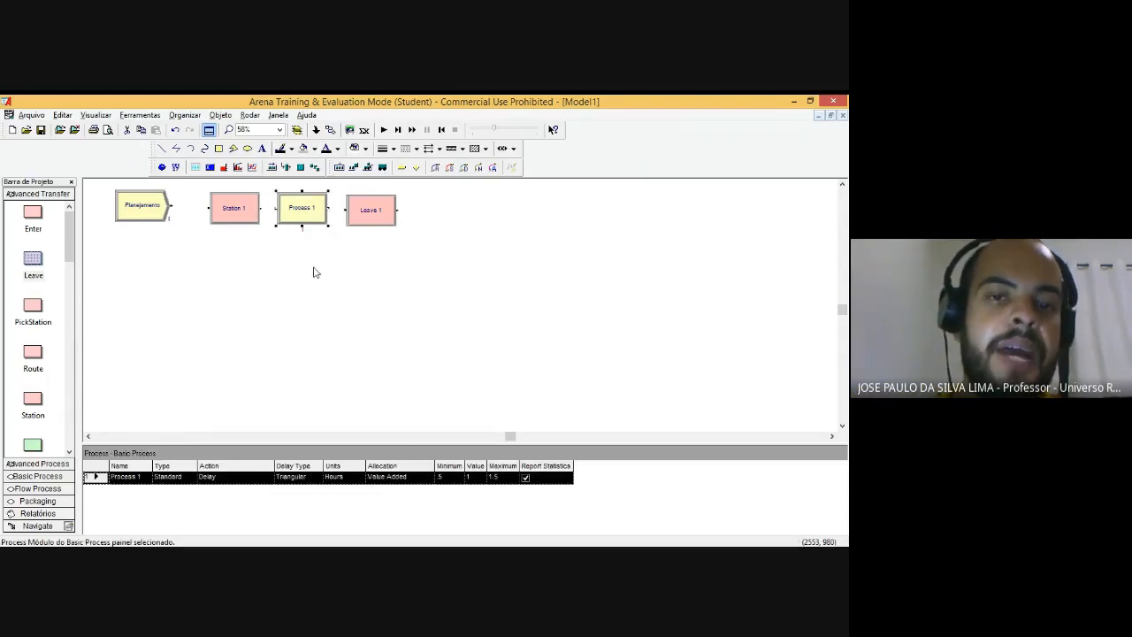
double_click(317, 220)
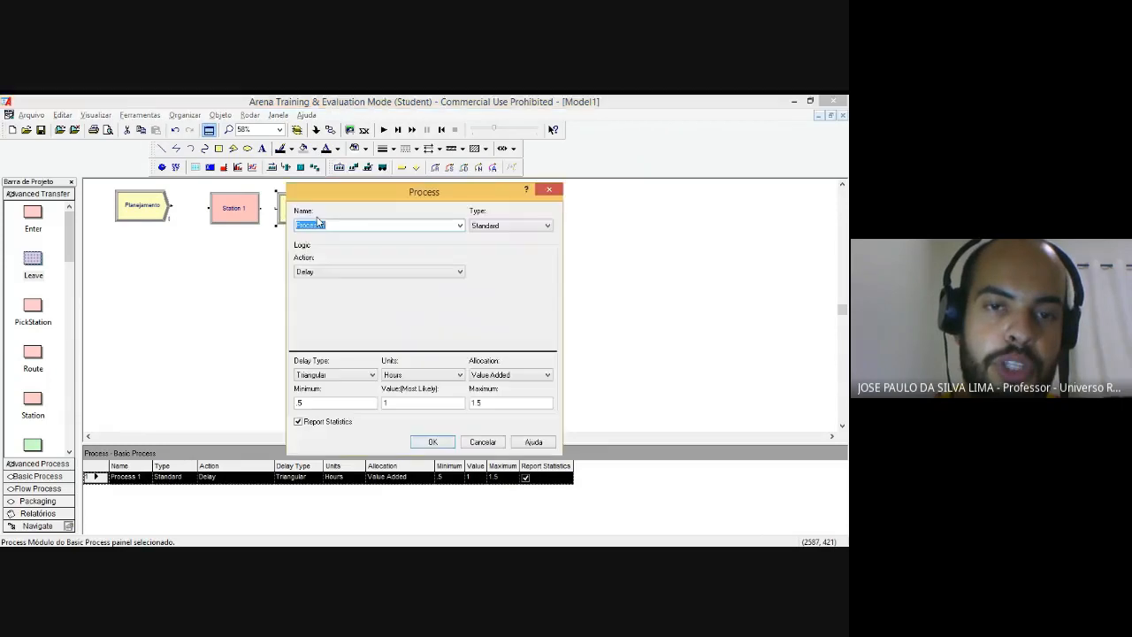
left_click(501, 441)
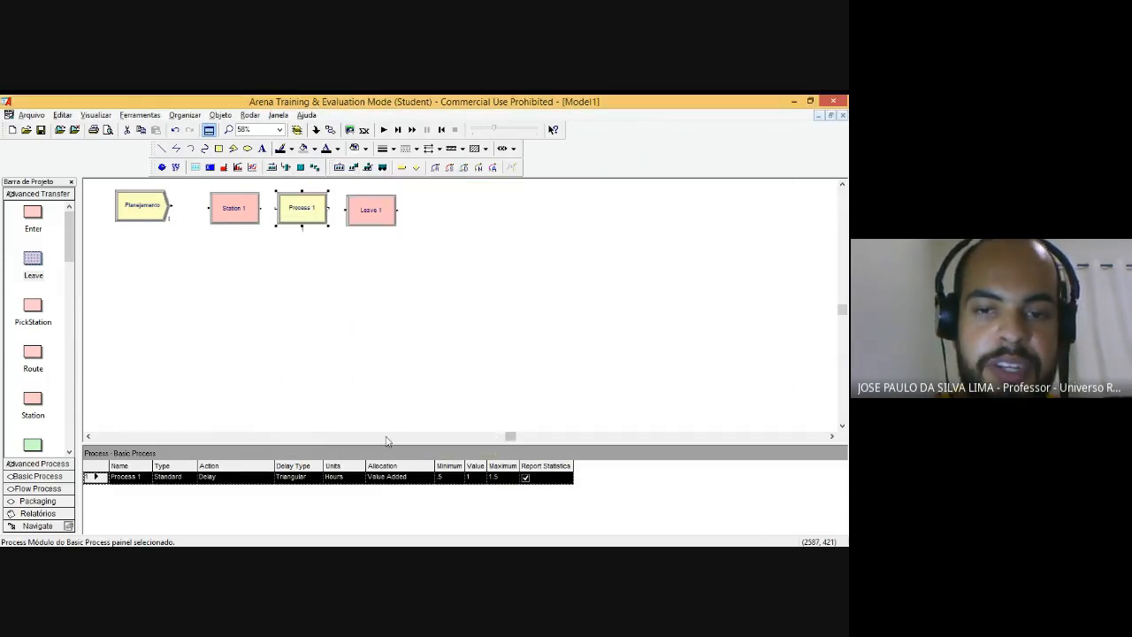
left_click(239, 215)
left_click(297, 219)
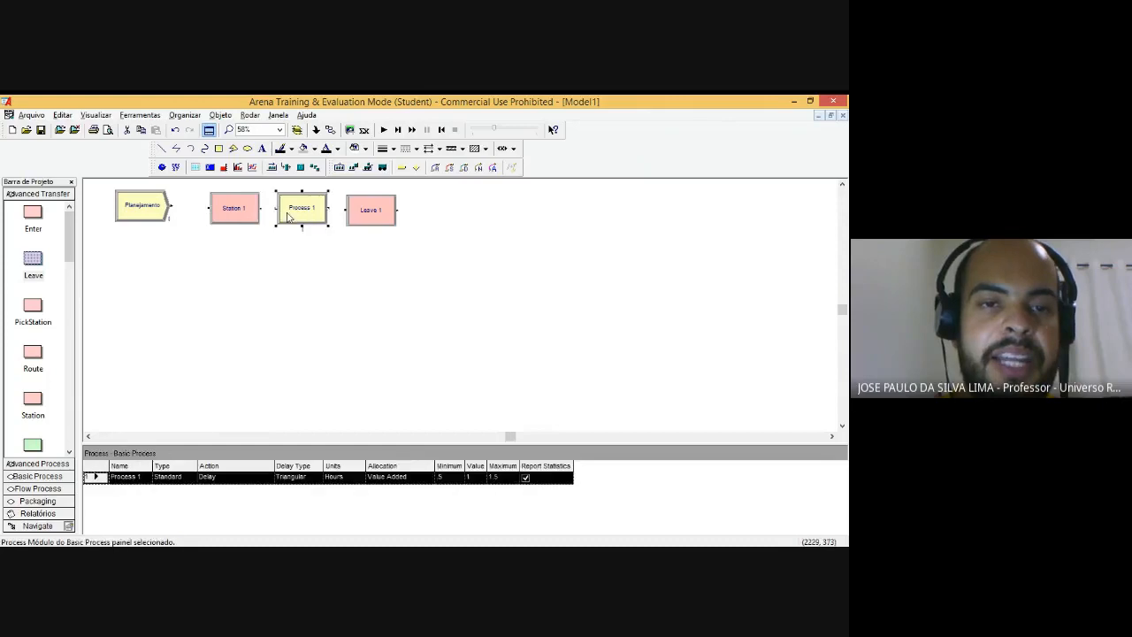
left_click(255, 221)
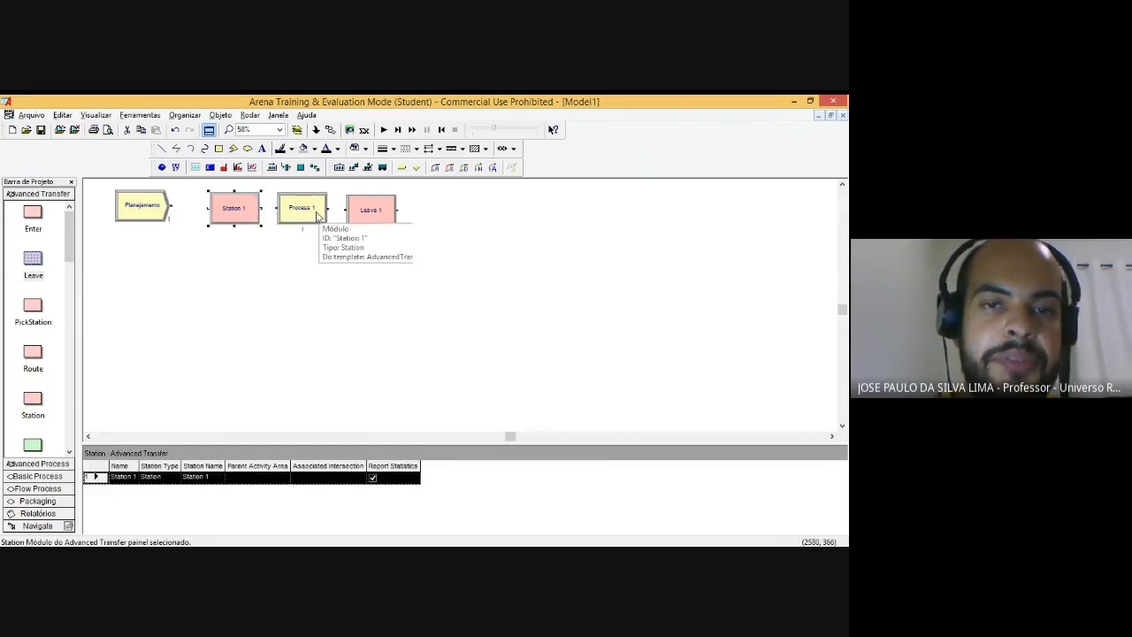
left_click(371, 222)
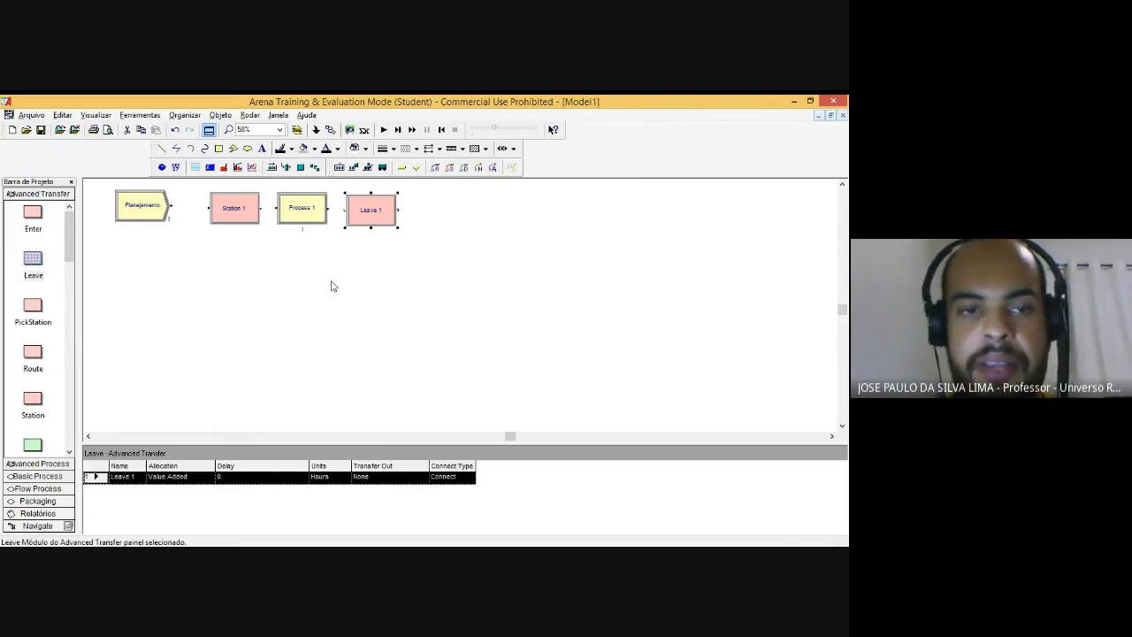
left_click(236, 218)
left_click(300, 217)
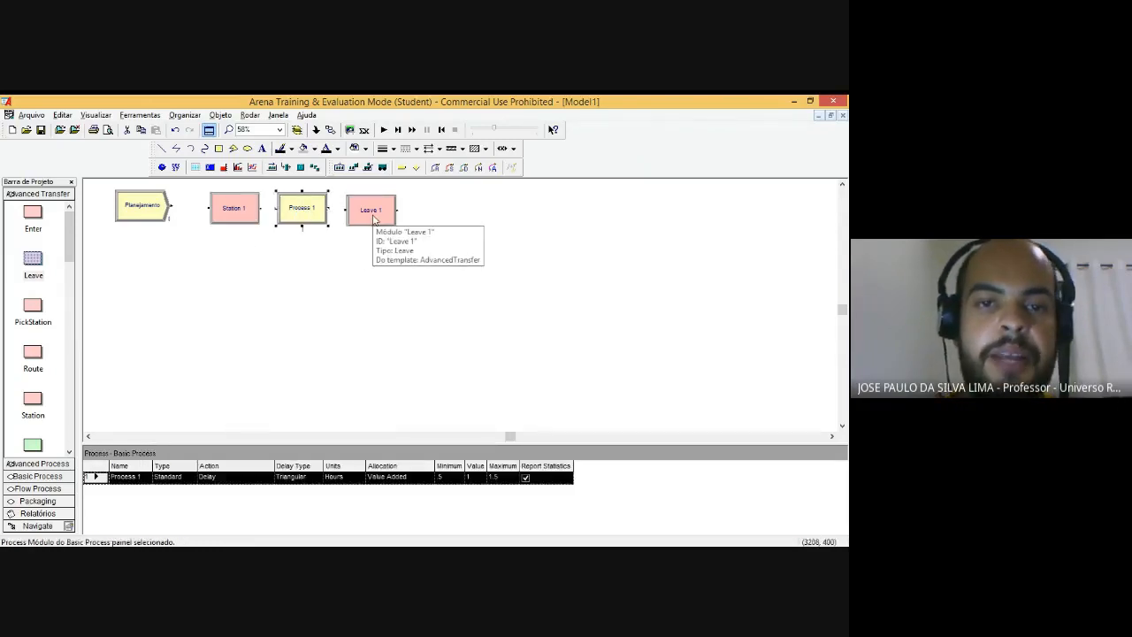
left_click(371, 220)
left_click(266, 288)
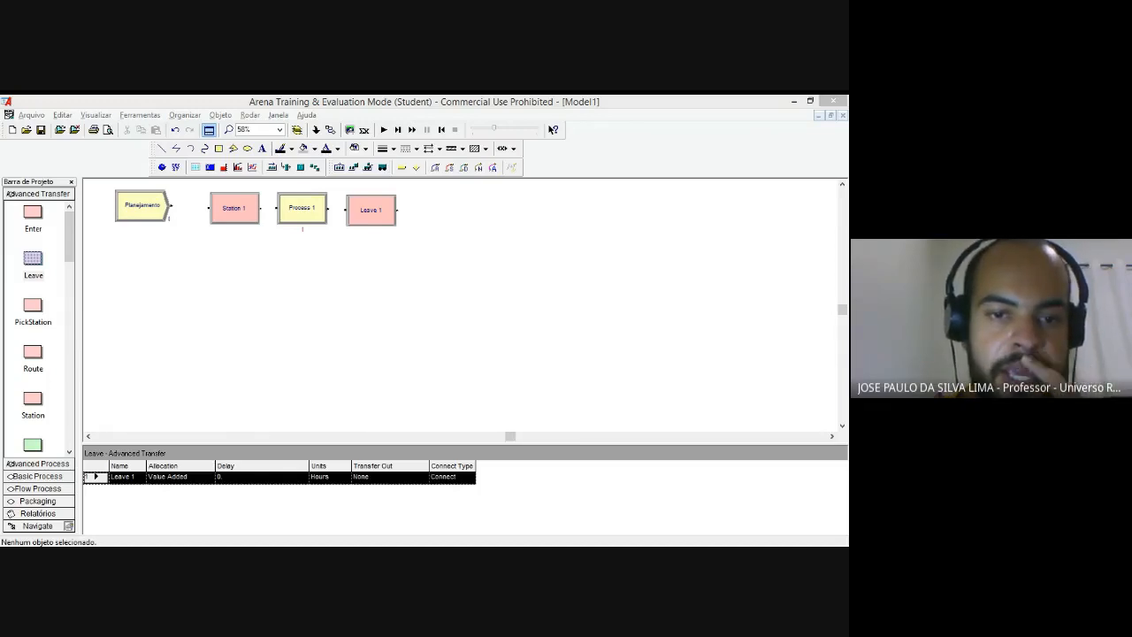
Step: Rename the Station 1 module as "Estação de Corte"
double_click(235, 207)
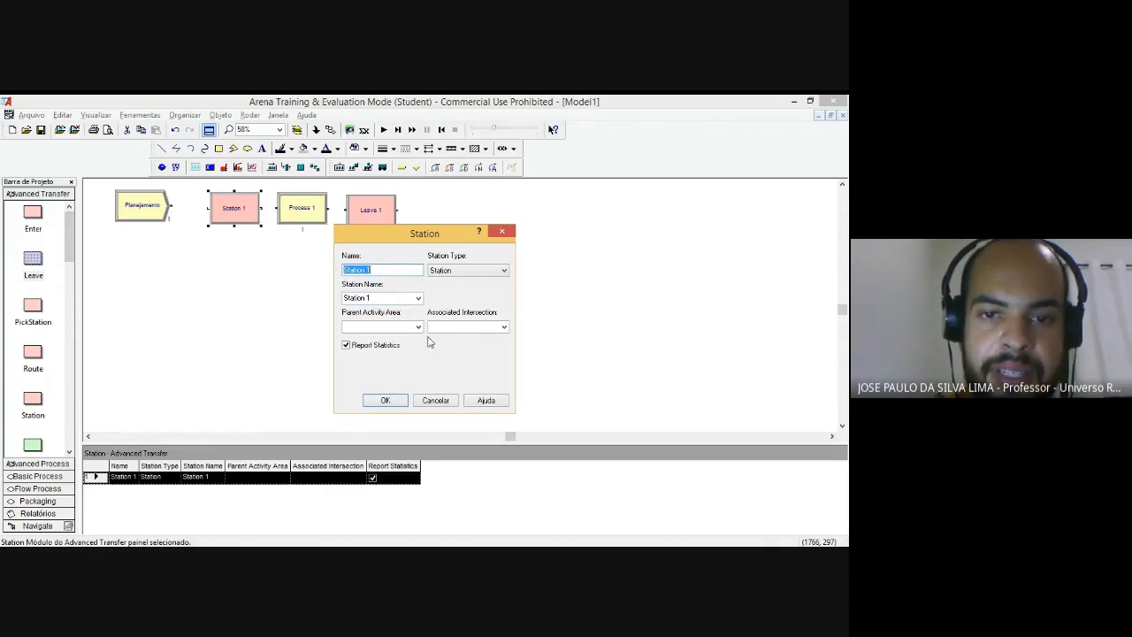
left_click(381, 270)
double_click(382, 271)
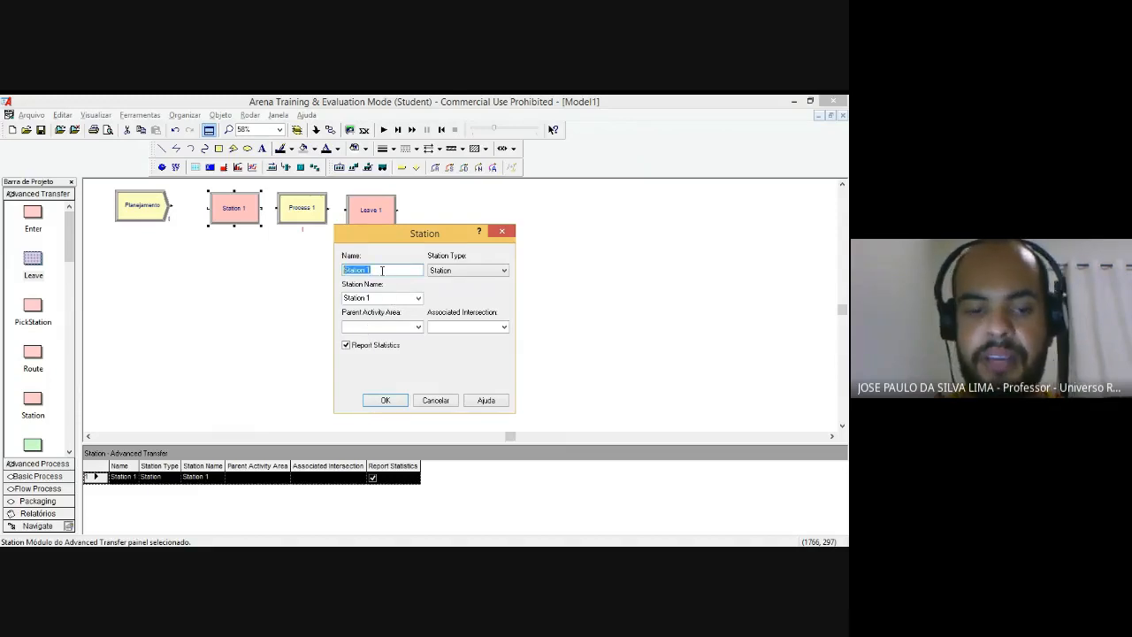
type("Est")
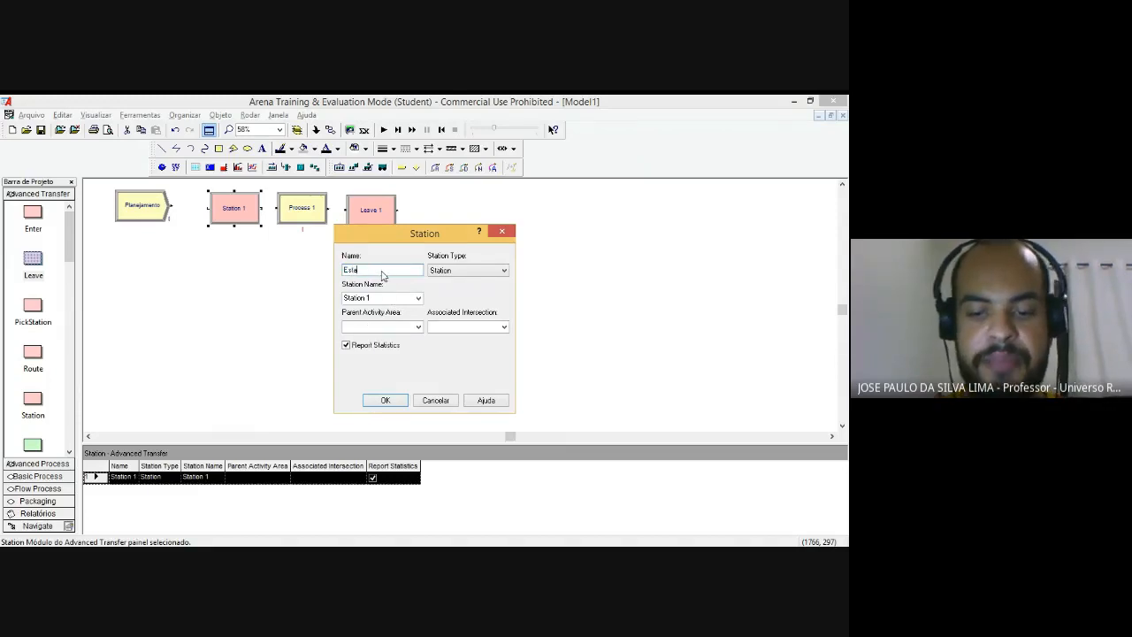
type("ação de")
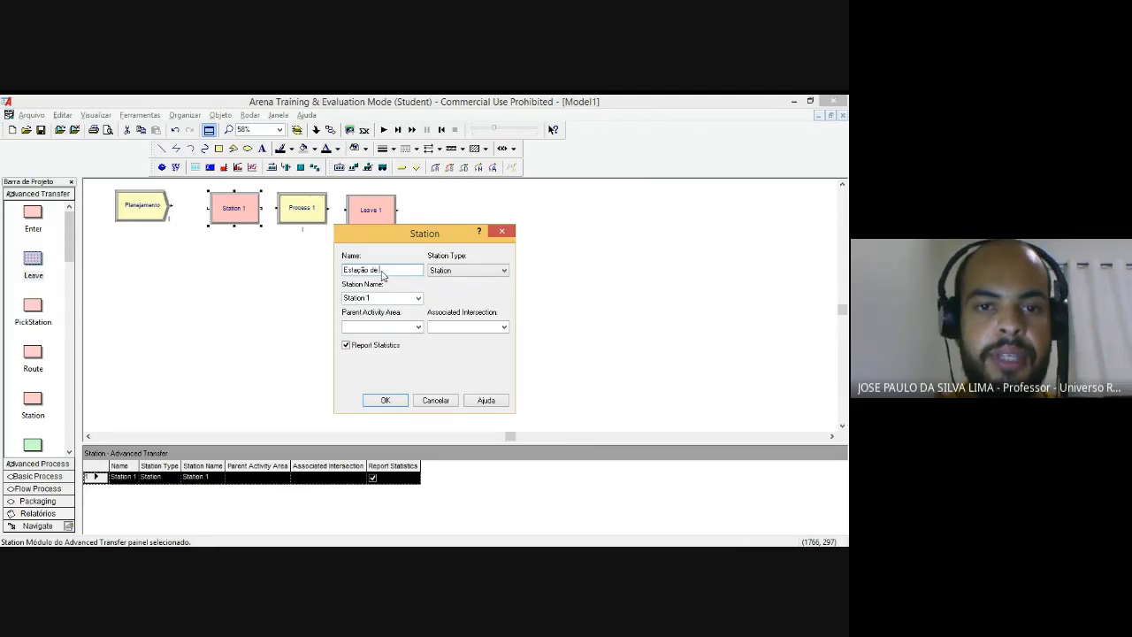
type(" Conte")
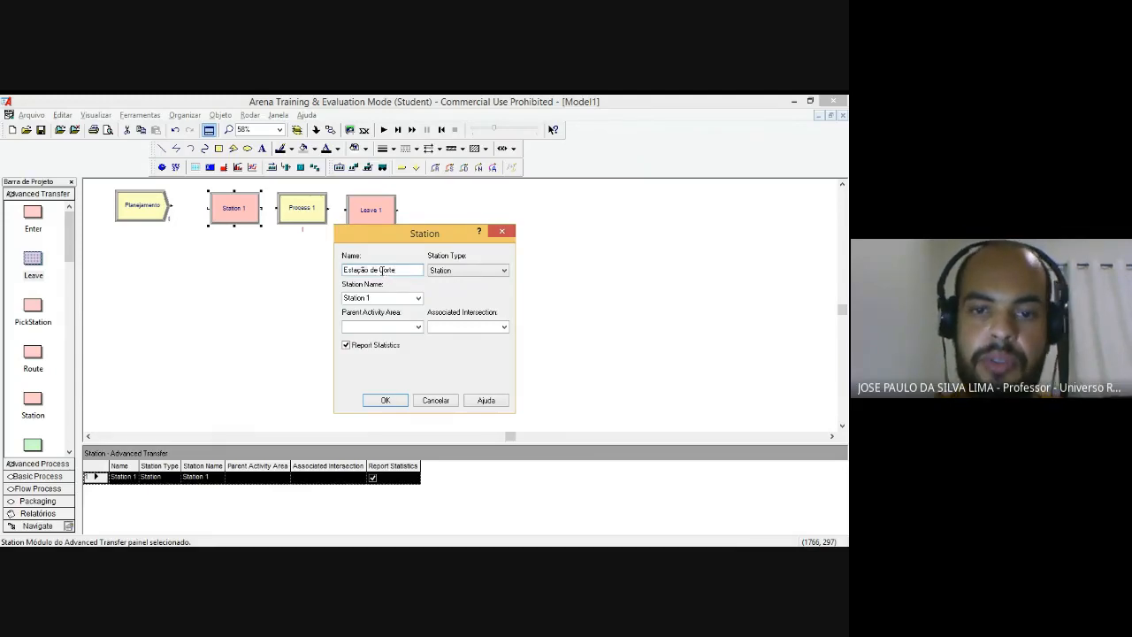
left_click(384, 400)
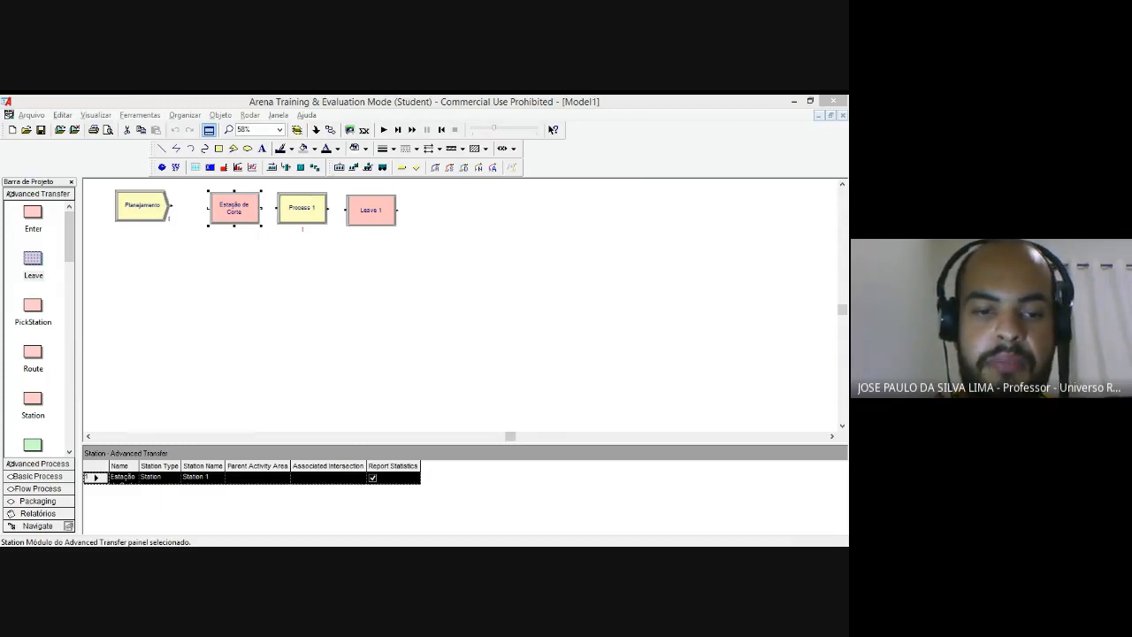
Step: Open the settings of Process 1 and rename the module as "Processo de Corte"
left_click(297, 214)
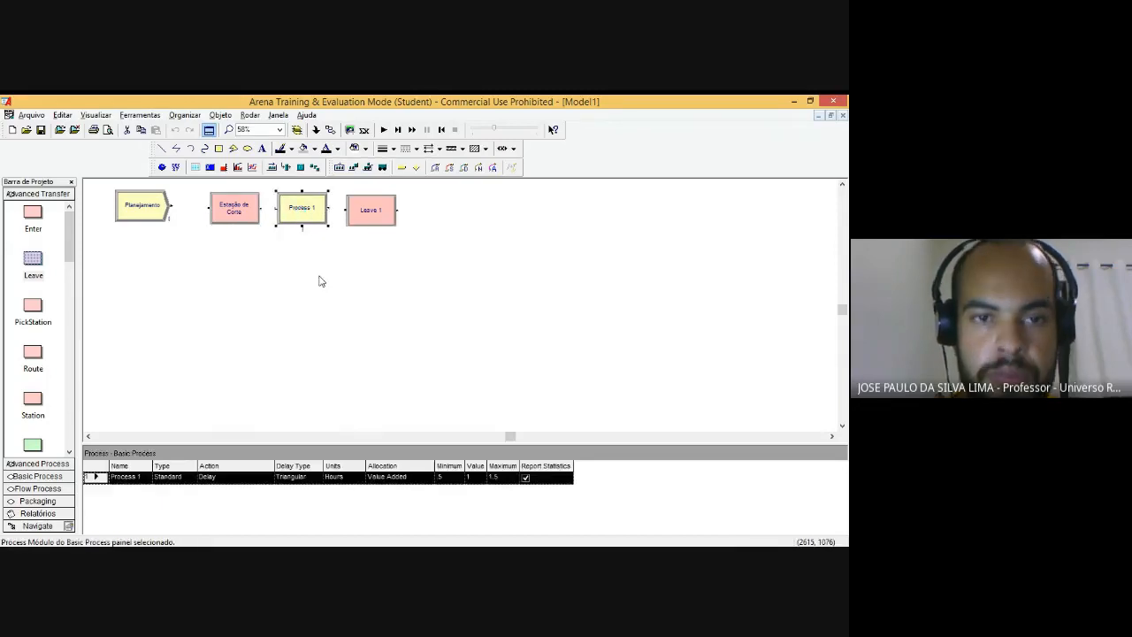
double_click(315, 213)
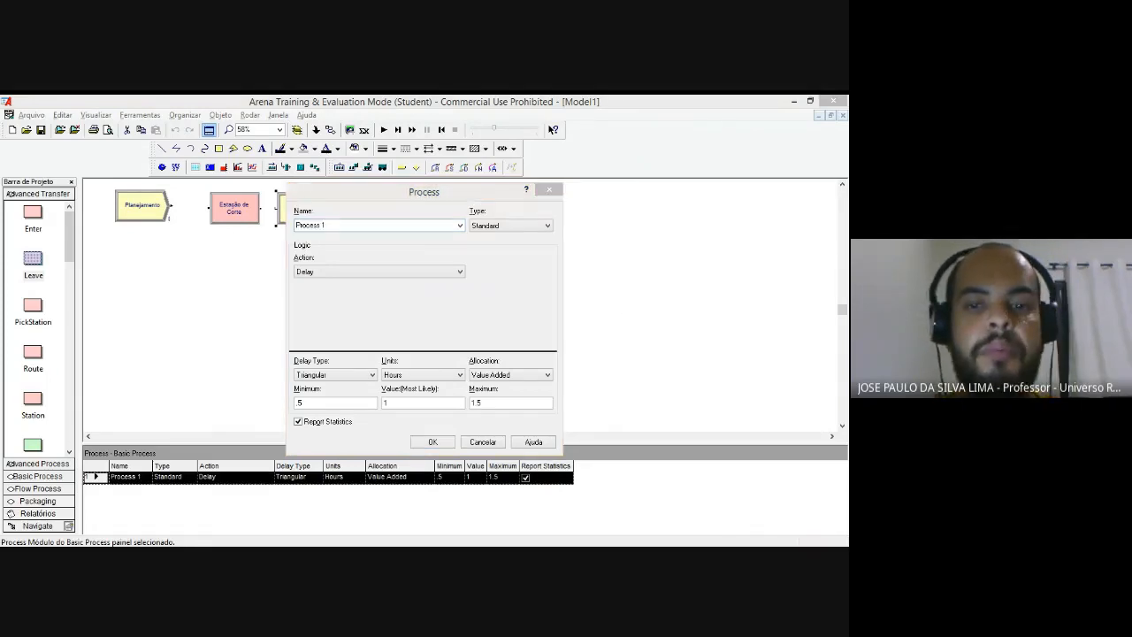
left_click(597, 308)
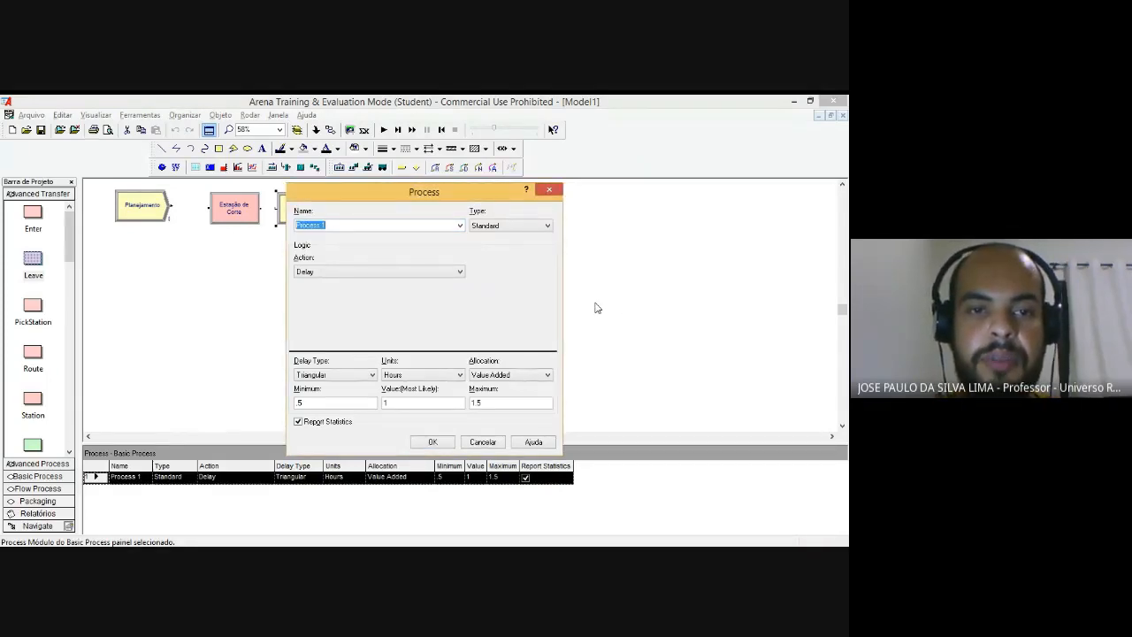
key("End")
key("BackSpace")
key("BackSpace")
type("o")
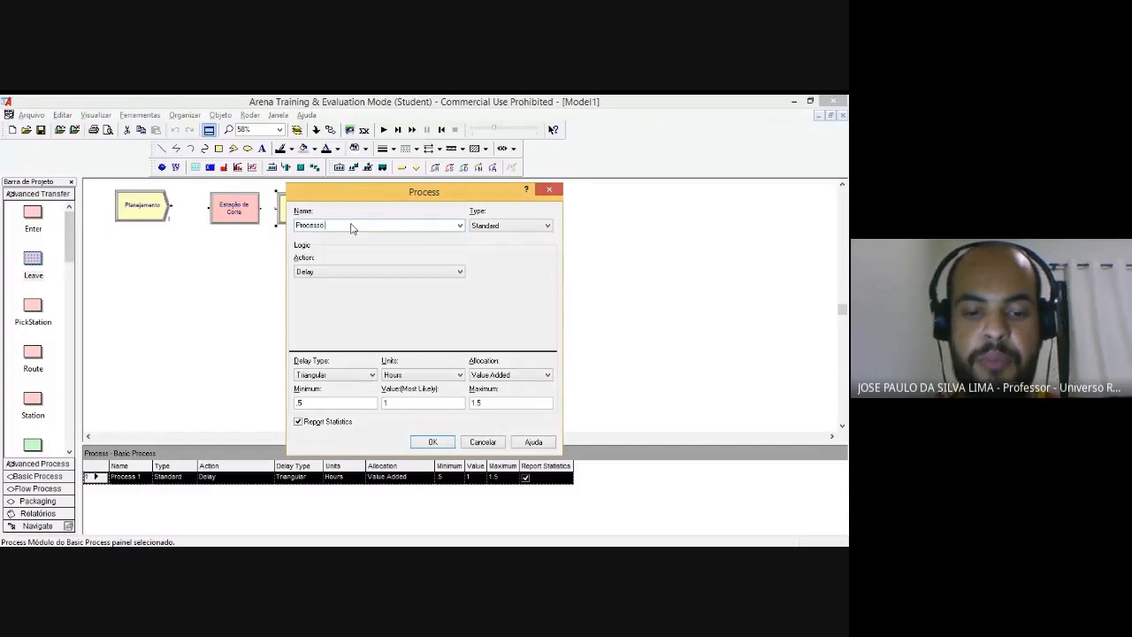
type(" de")
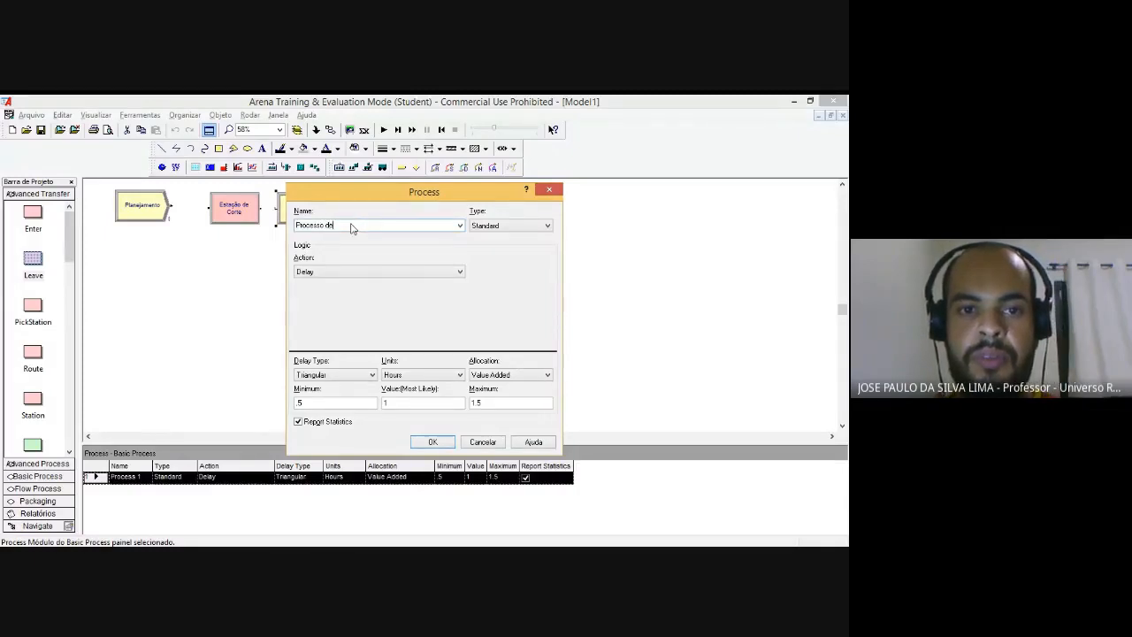
type(" Corte")
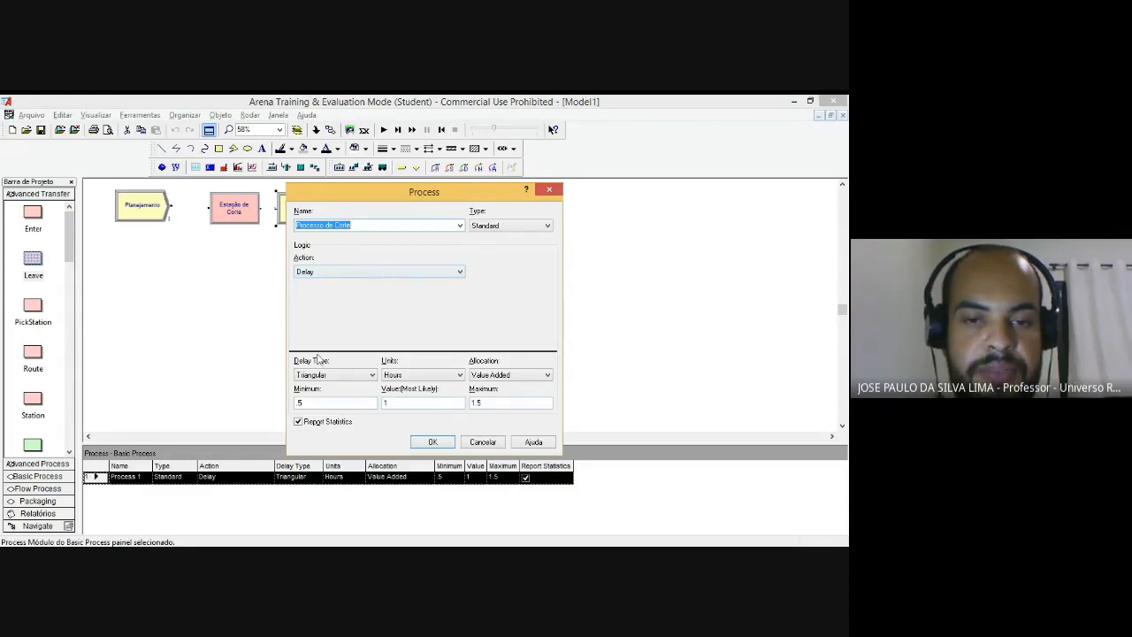
Step: Set the cutting process's action to Seize Delay Release and its delay units to Minutes, keeping the Triangular delay type
left_click(351, 279)
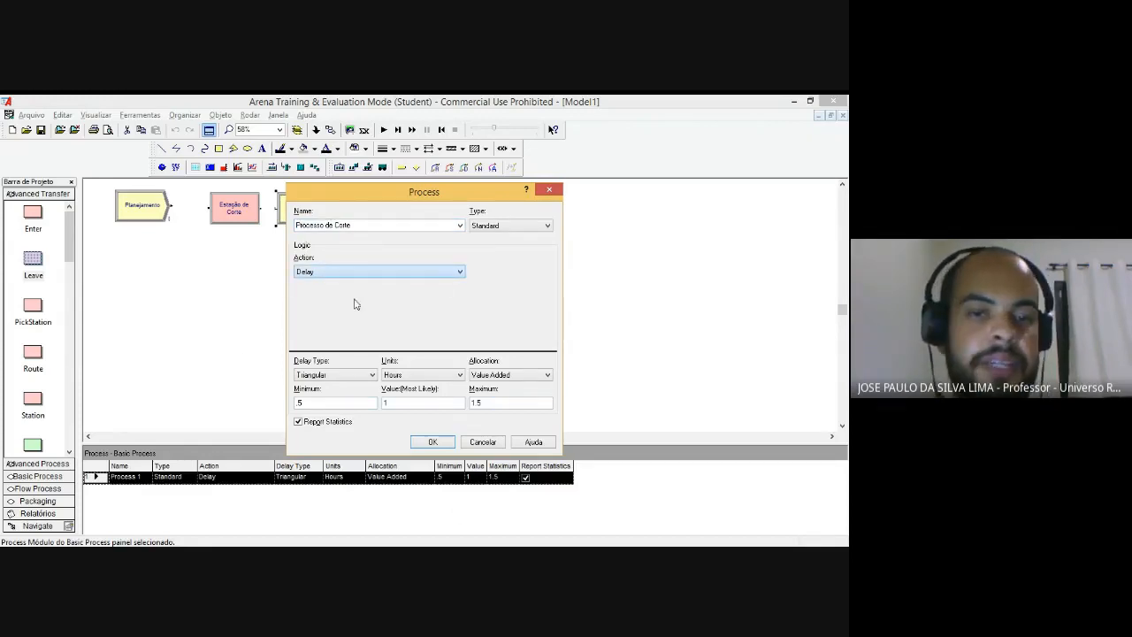
key("Down")
key("Down")
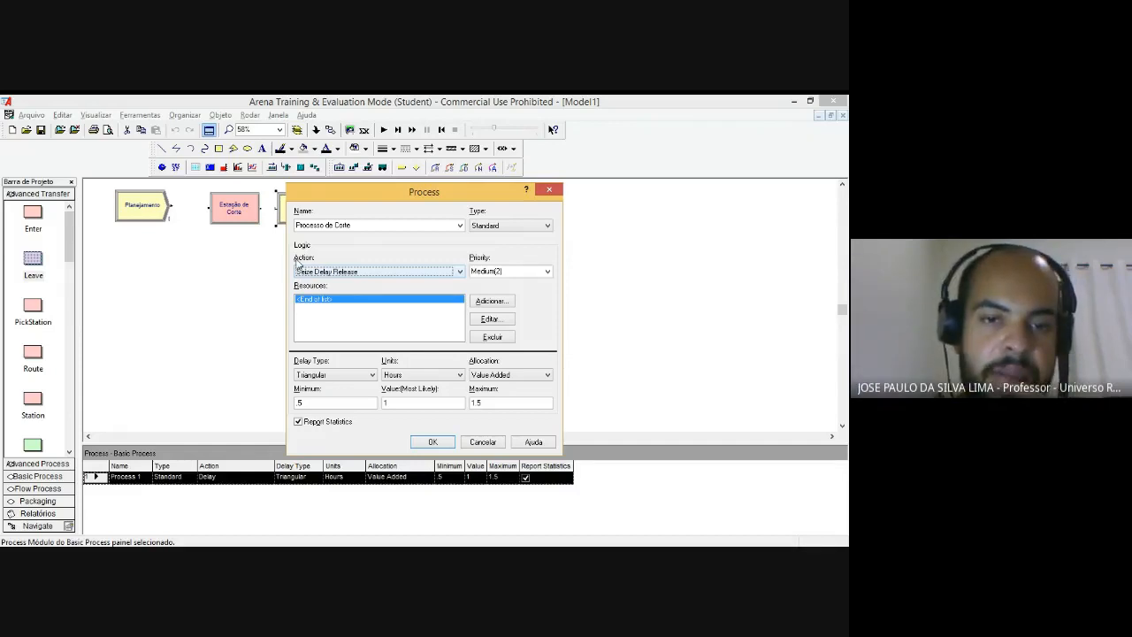
left_click(329, 377)
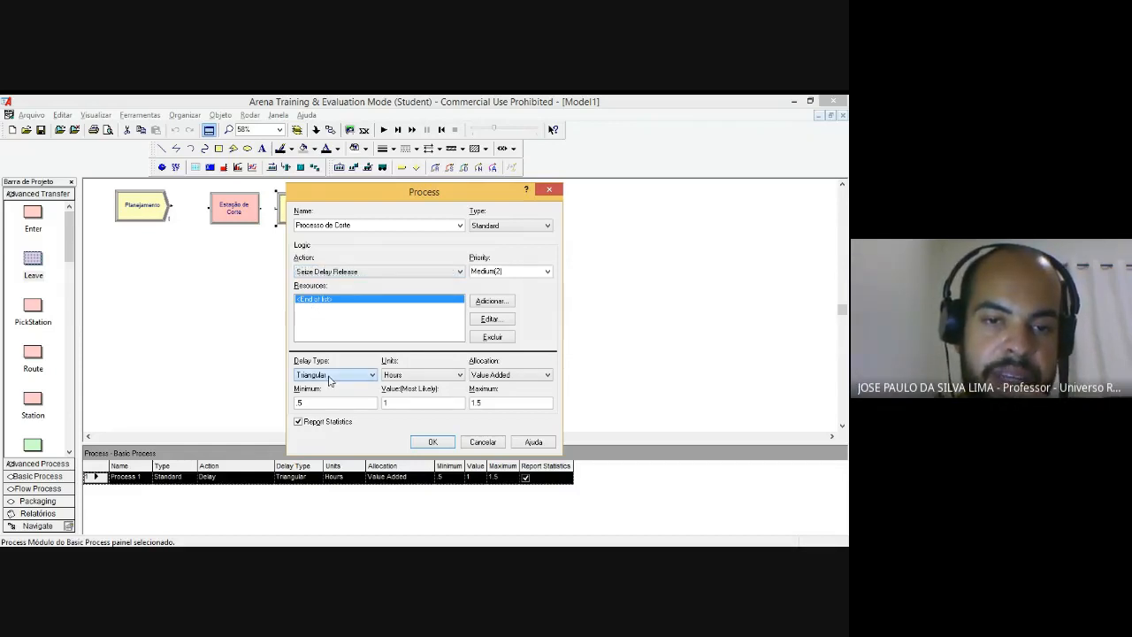
left_click(329, 377)
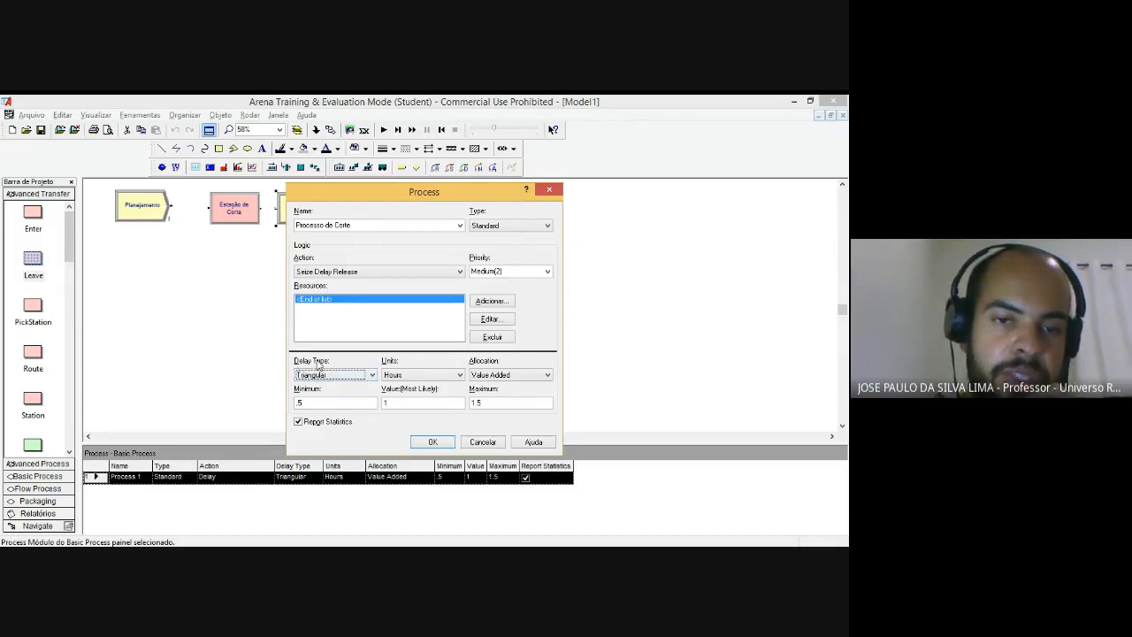
left_click(423, 378)
left_click(423, 375)
left_click(413, 399)
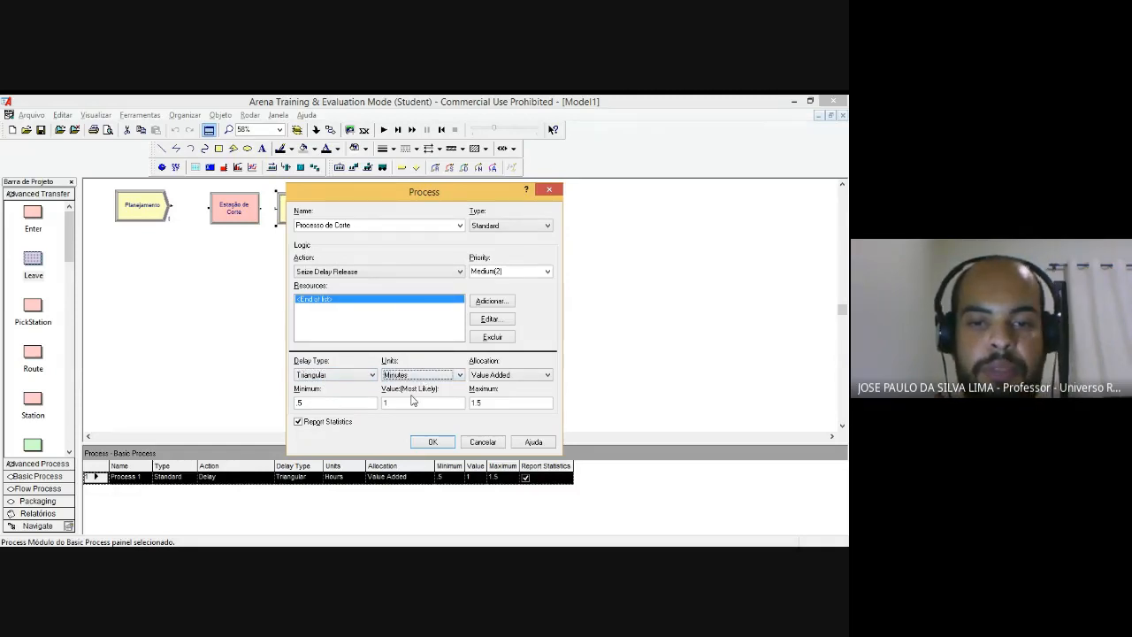
Step: Set the triangular delay of Processo de Corte to minimum 8, most likely value 10 and maximum 12
left_click_drag(313, 404, 293, 403)
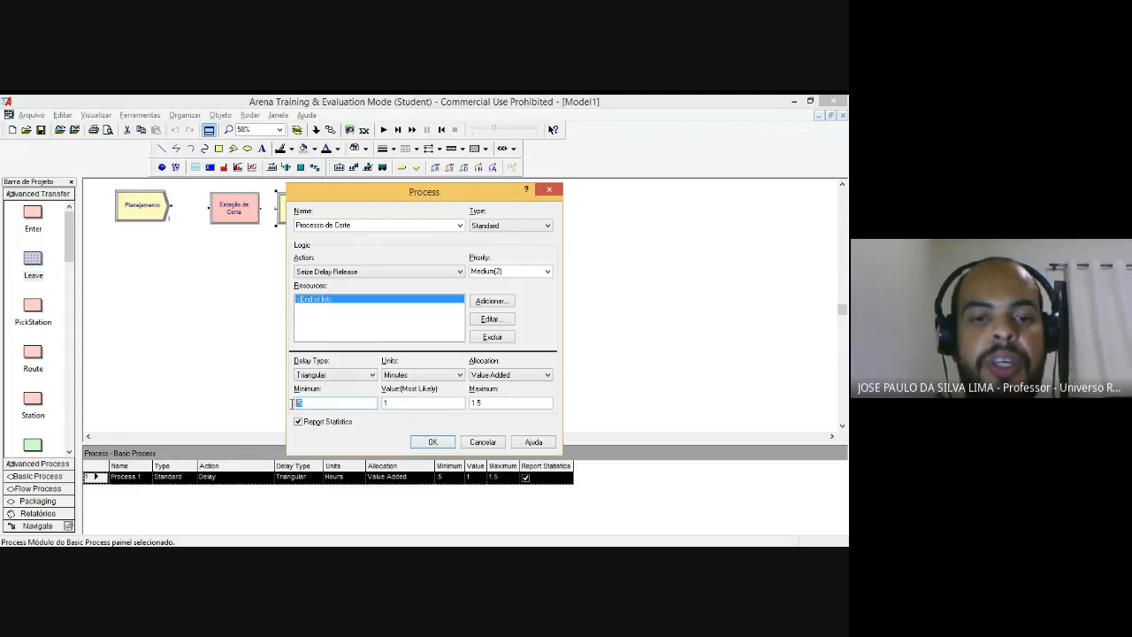
type("8")
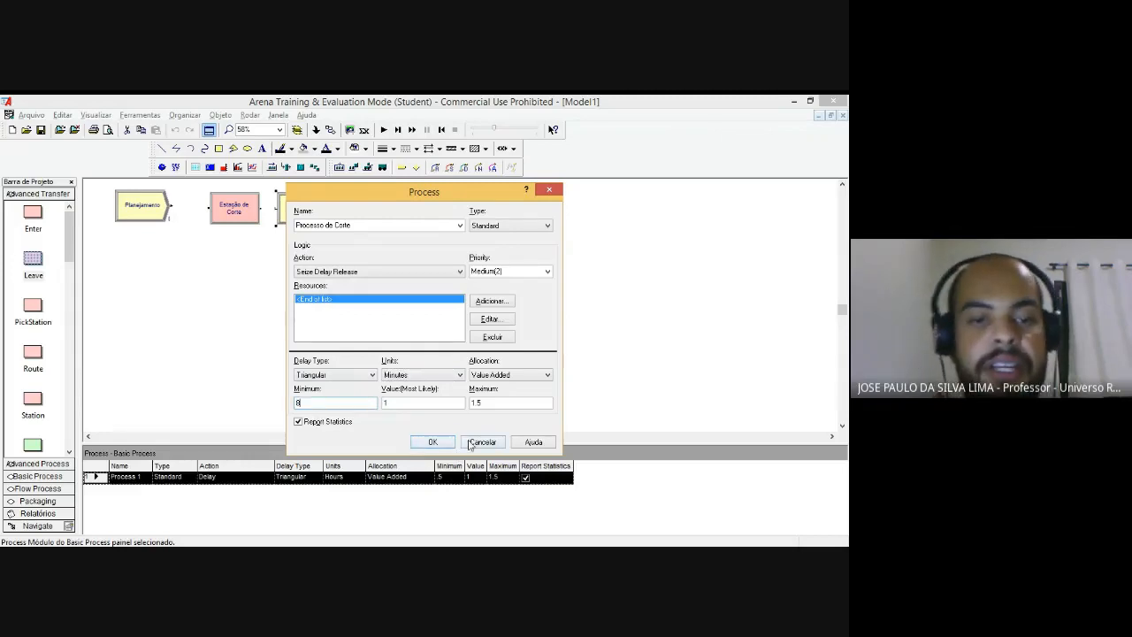
left_click_drag(485, 405, 471, 404)
type("1")
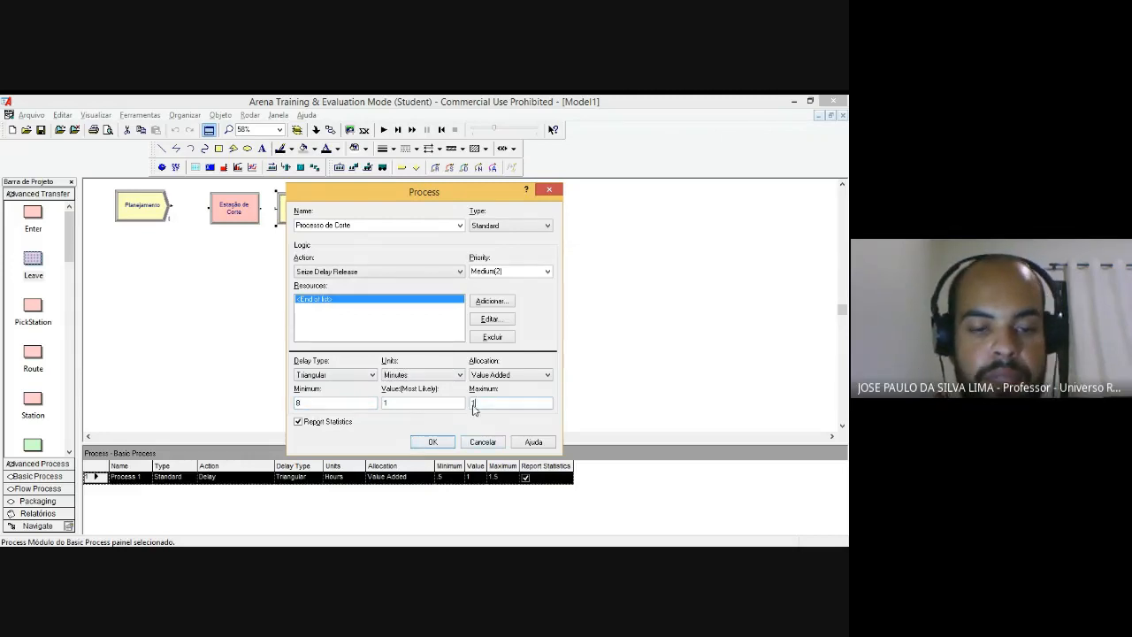
type("0")
left_click(404, 403)
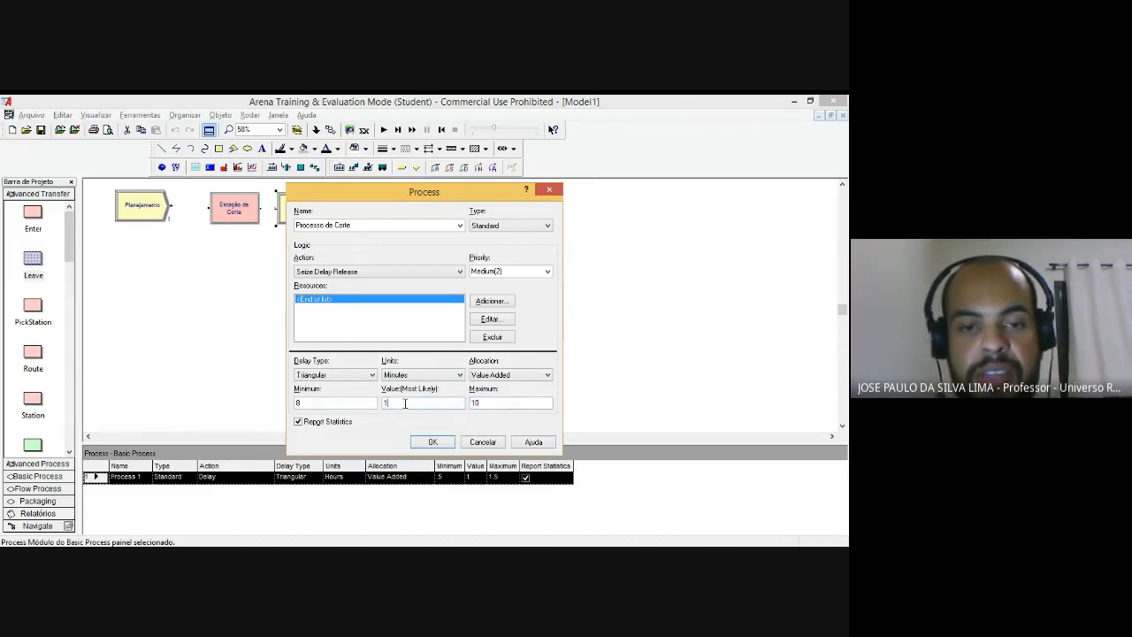
left_click_drag(481, 404, 470, 406)
type("1")
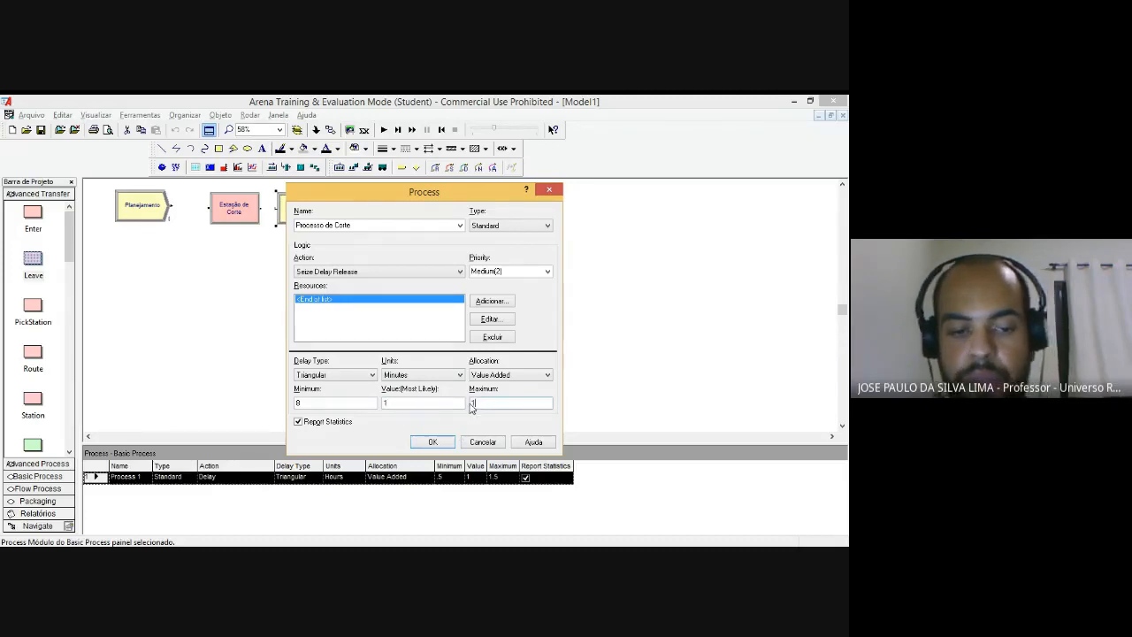
type("2")
left_click(394, 404)
type("0")
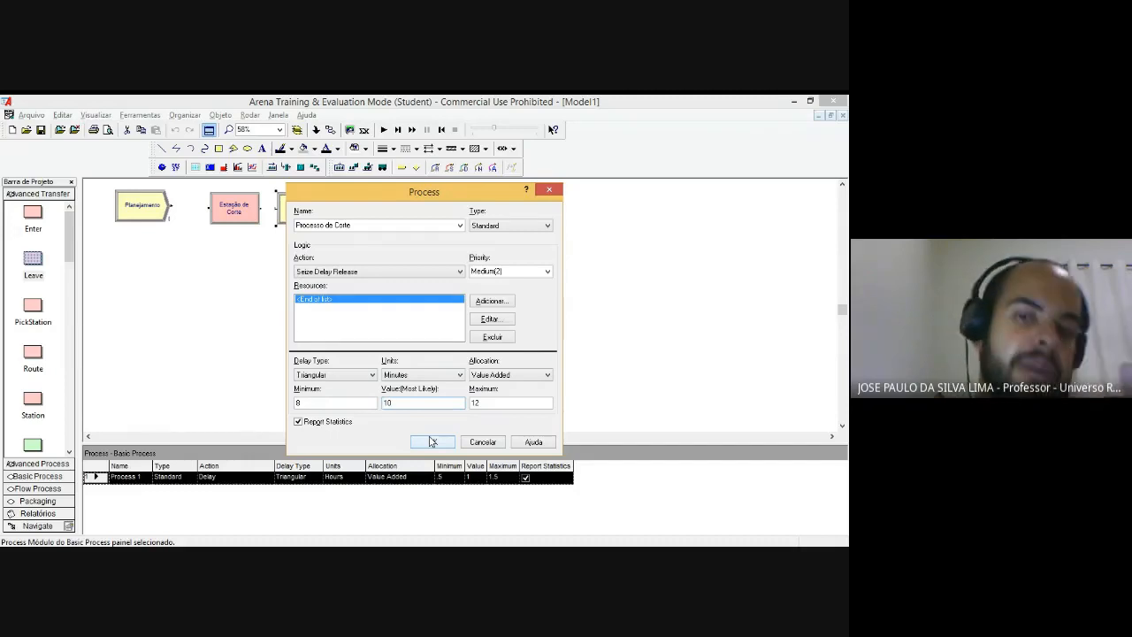
left_click(515, 402)
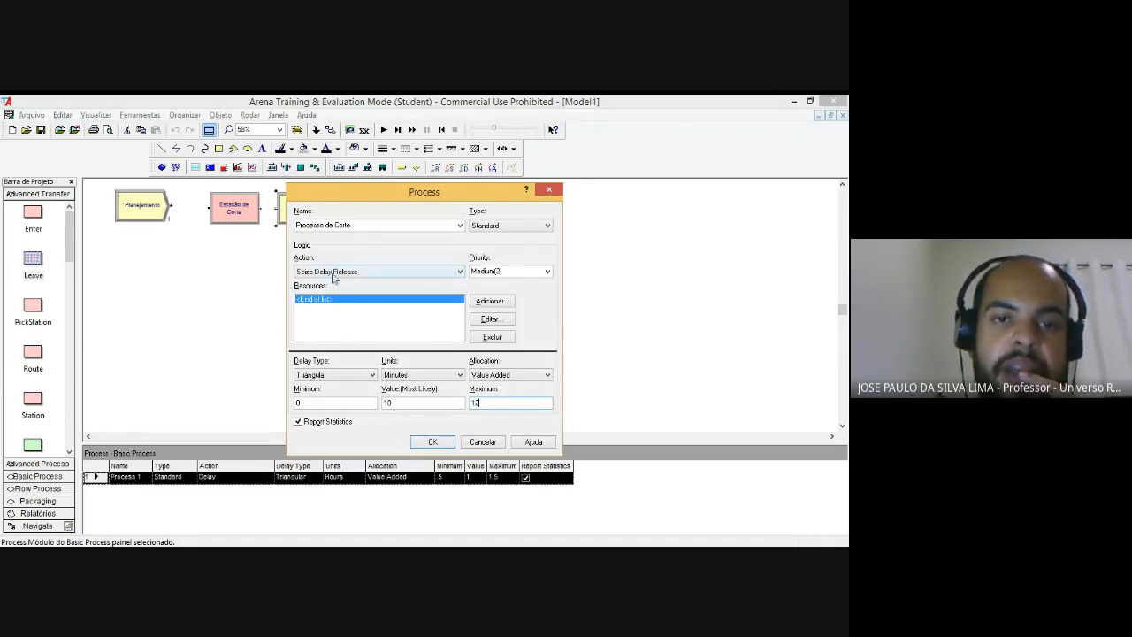
Step: Add a resource named R_Corte with 1 unit to seize/release to Processo de Corte and apply the process settings
left_click(492, 300)
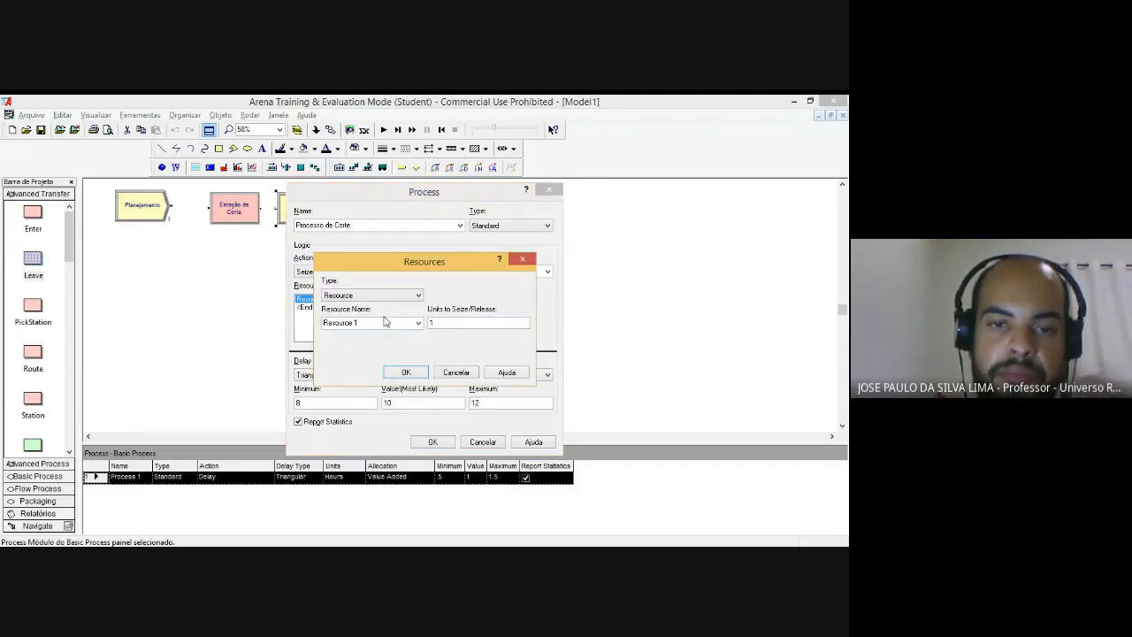
double_click(371, 323)
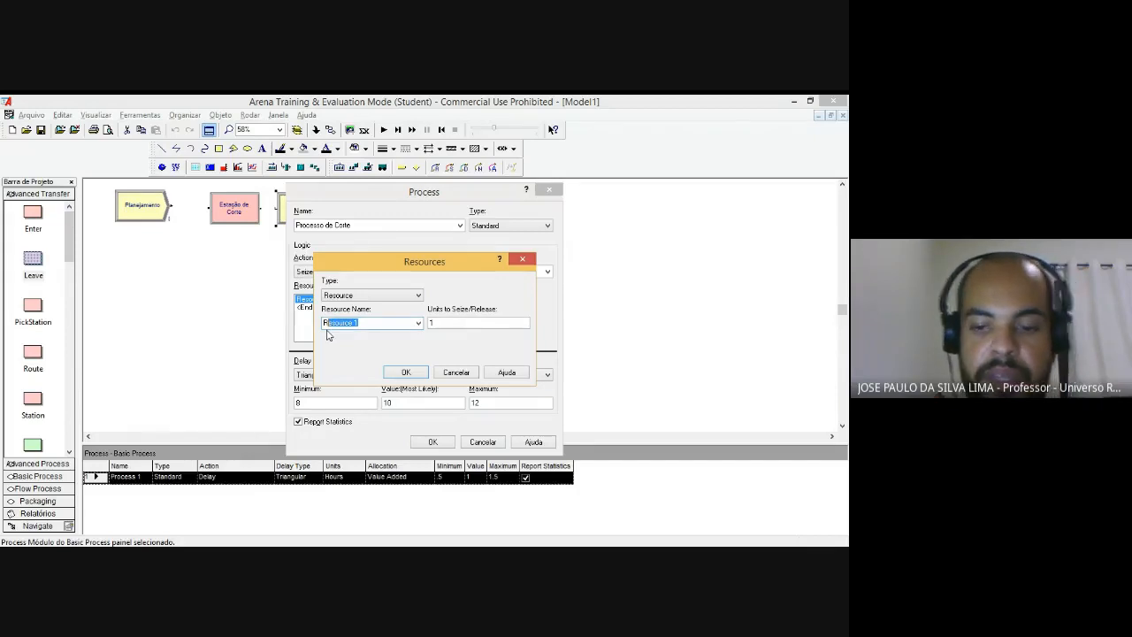
type("R_Corte")
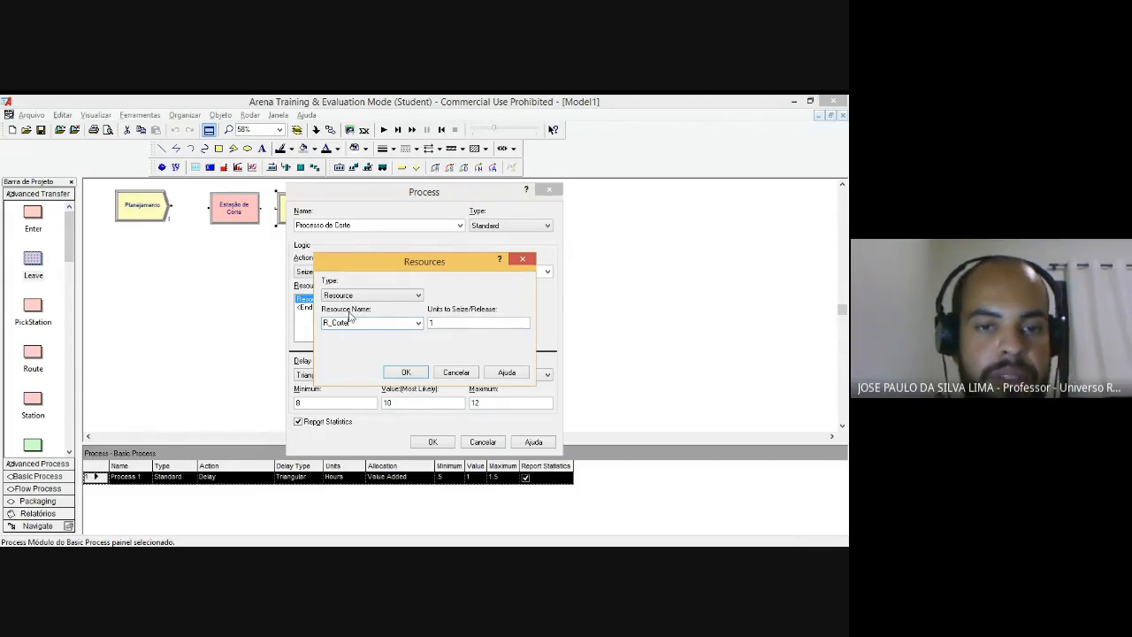
left_click_drag(330, 323, 352, 324)
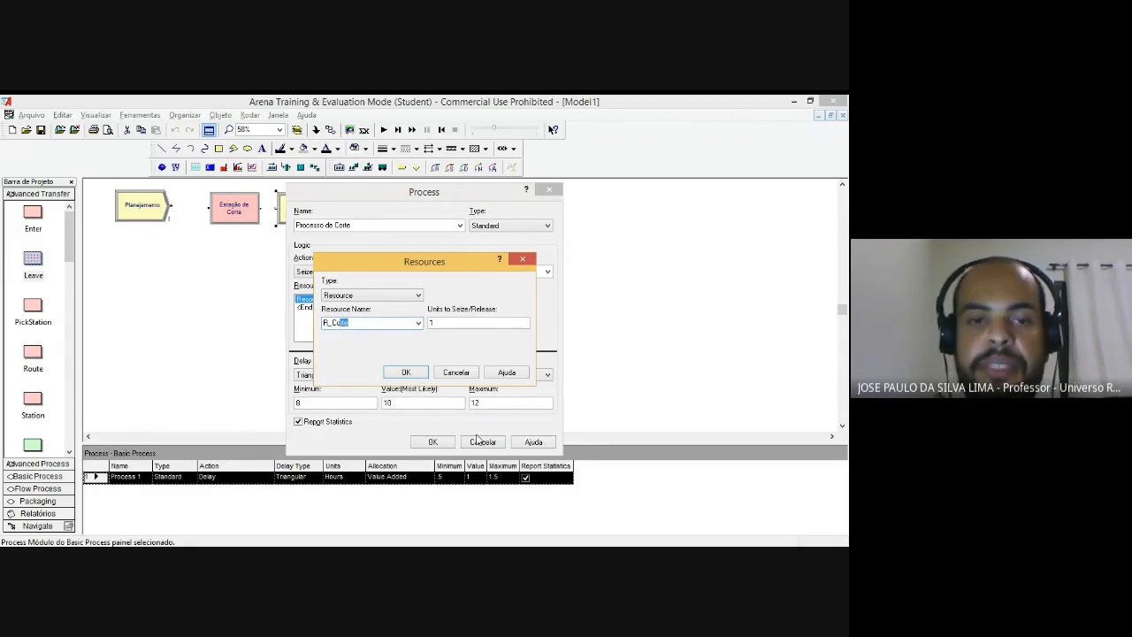
left_click(374, 323)
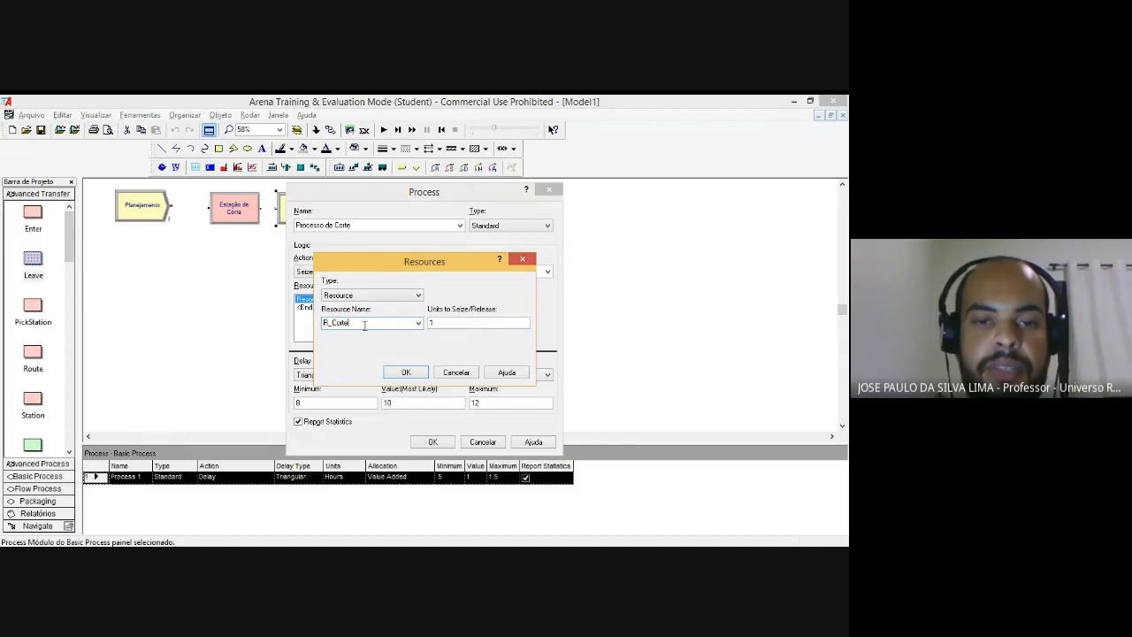
left_click(409, 373)
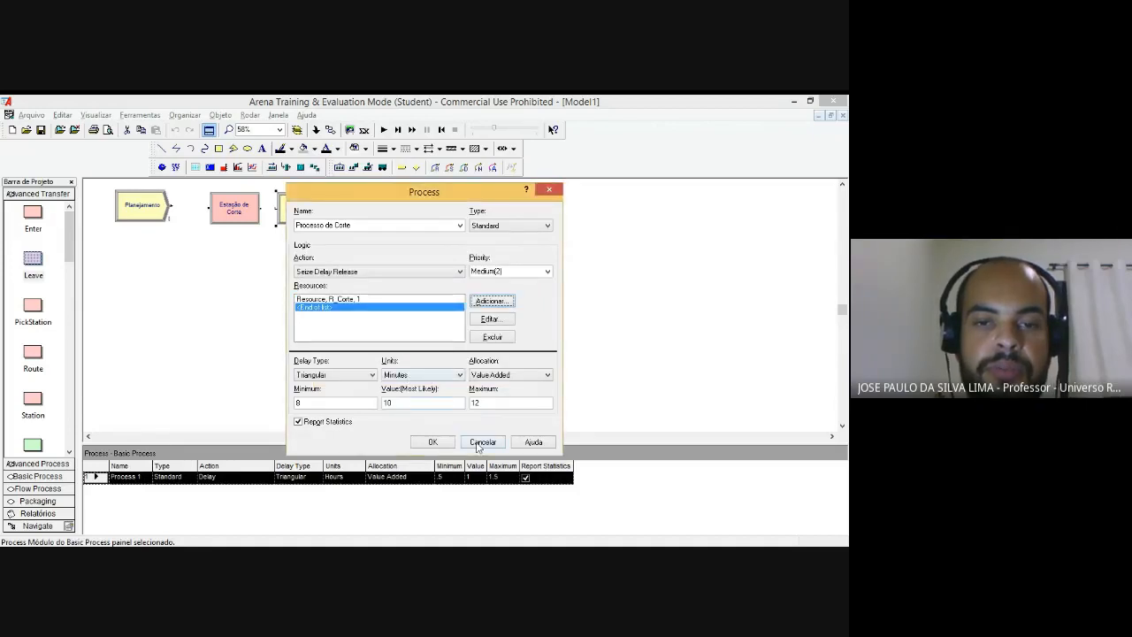
left_click(432, 442)
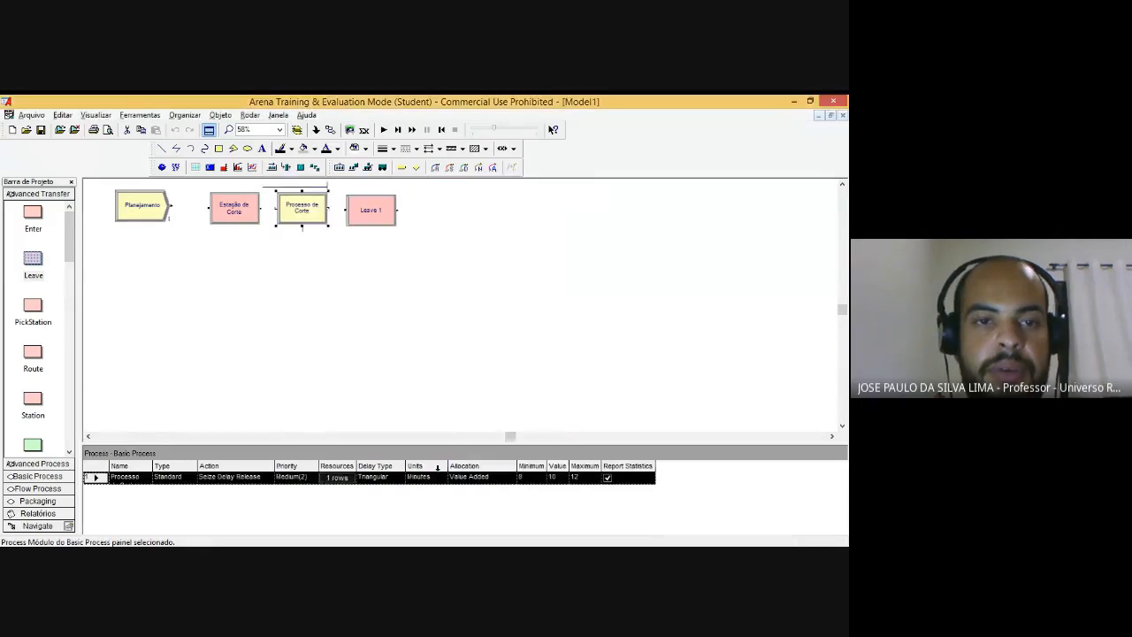
left_click(347, 423)
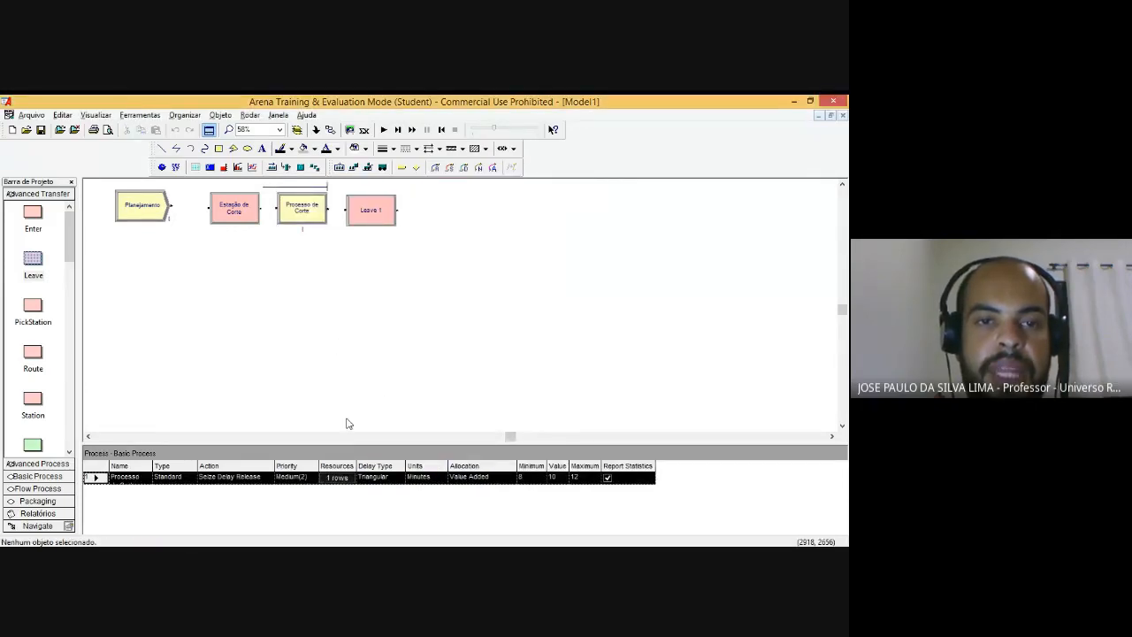
left_click(322, 189)
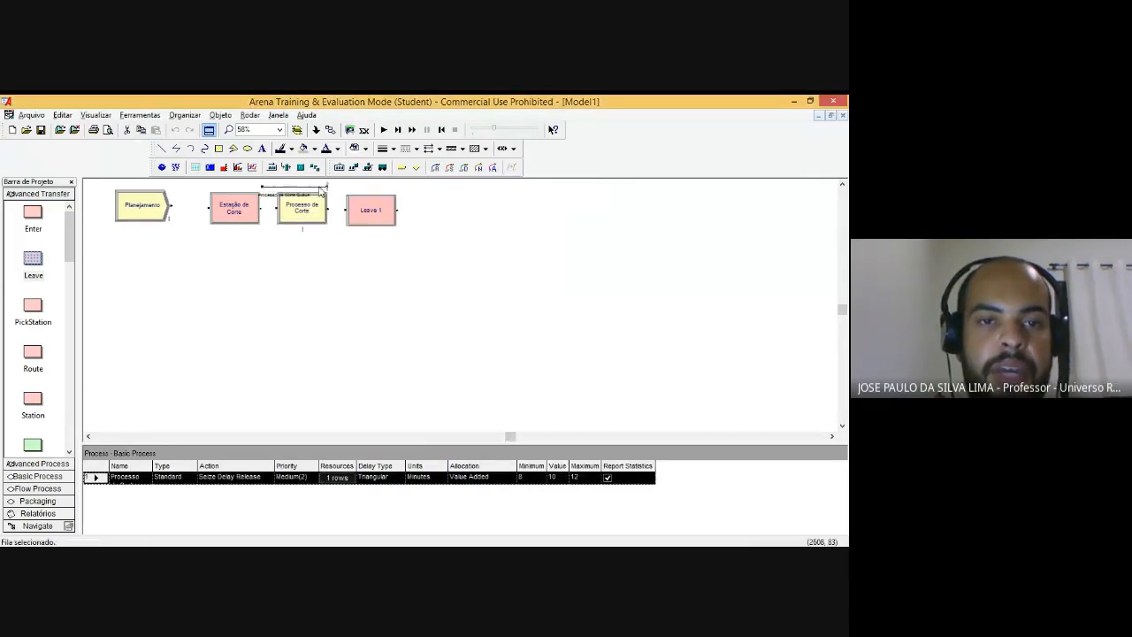
left_click(321, 351)
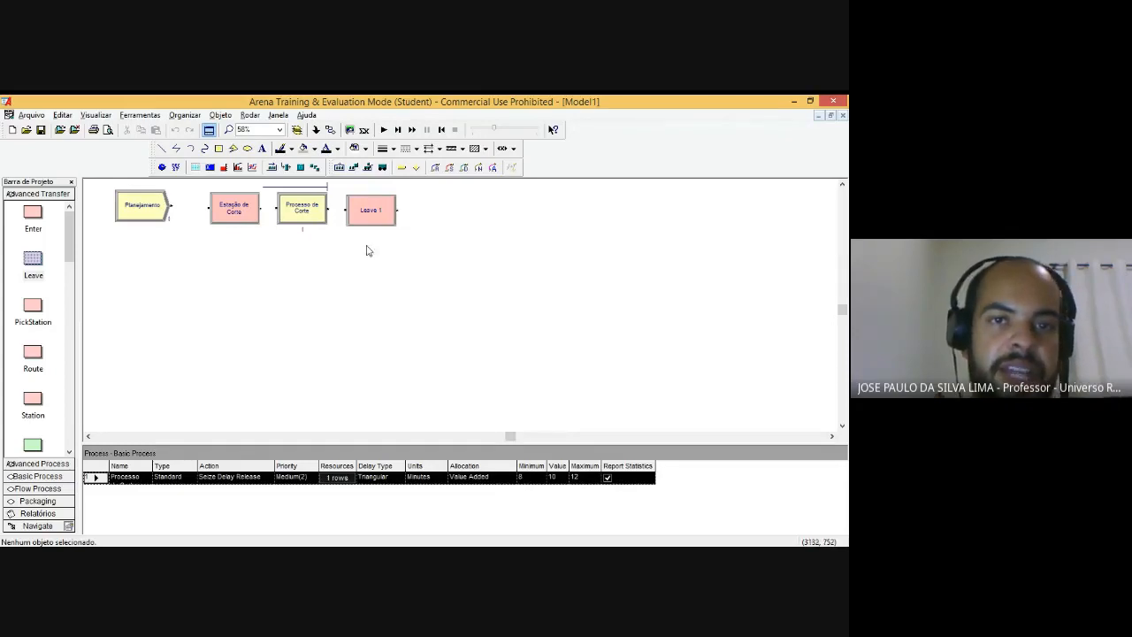
Step: Connect the modules in sequence from Planejamento through Estação de Corte and Processo de Corte to Leave 1
left_click(330, 130)
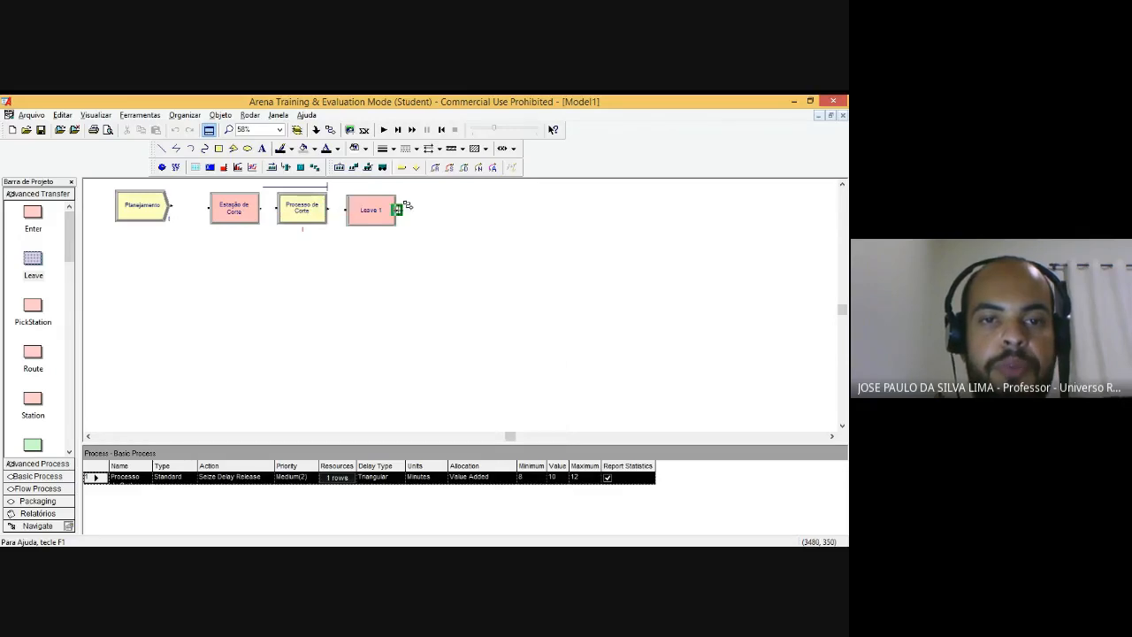
left_click(179, 201)
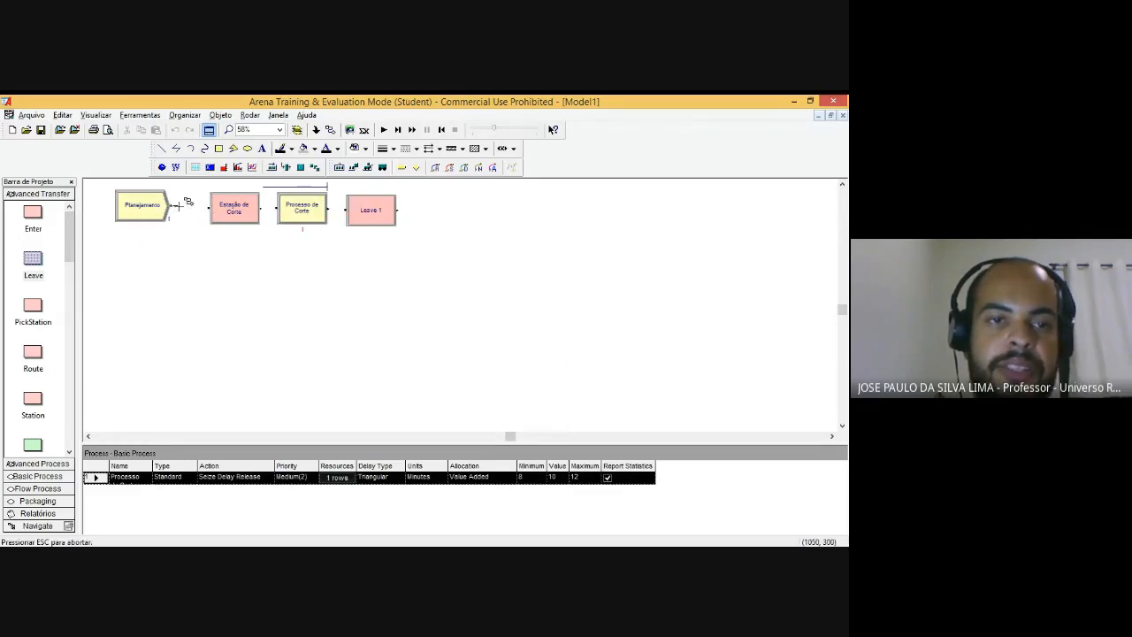
left_click(208, 206)
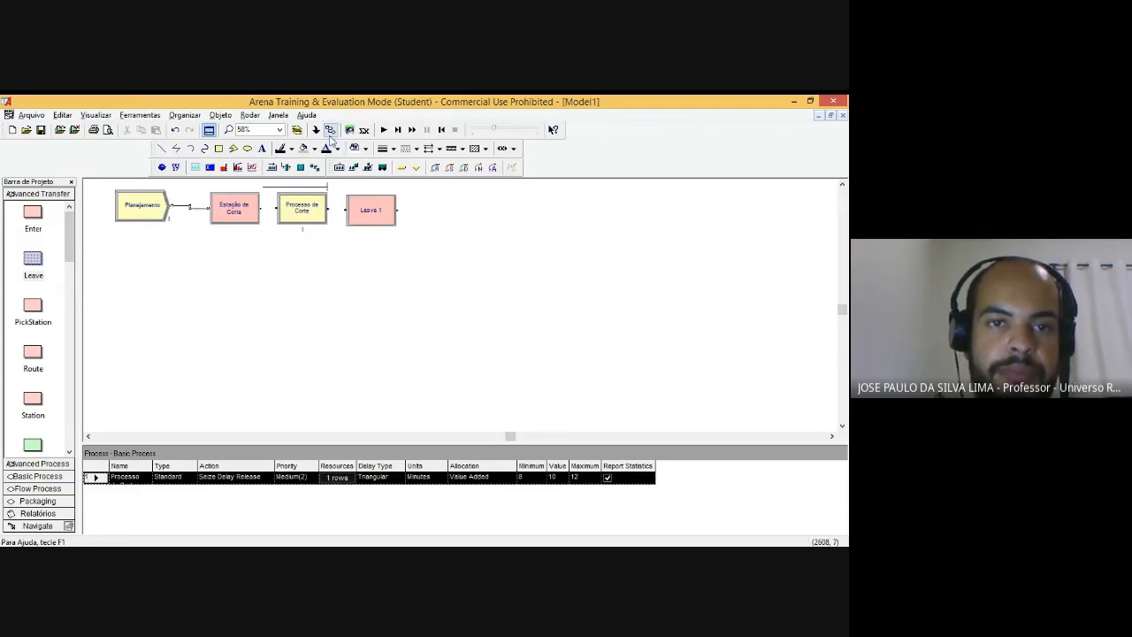
left_click(330, 130)
left_click(262, 209)
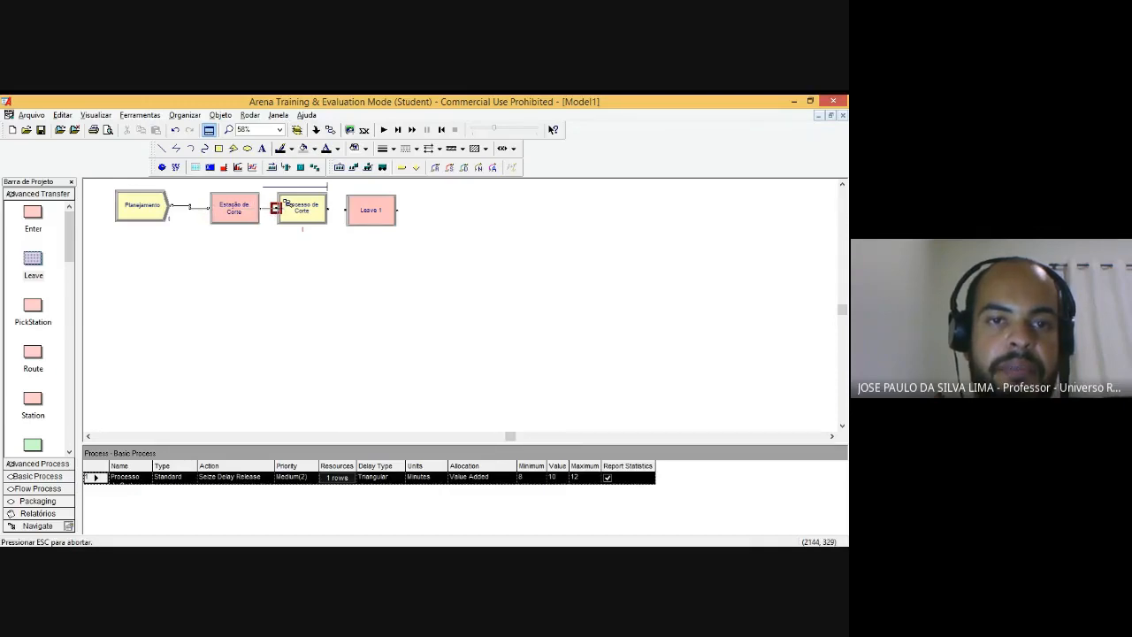
left_click(284, 203)
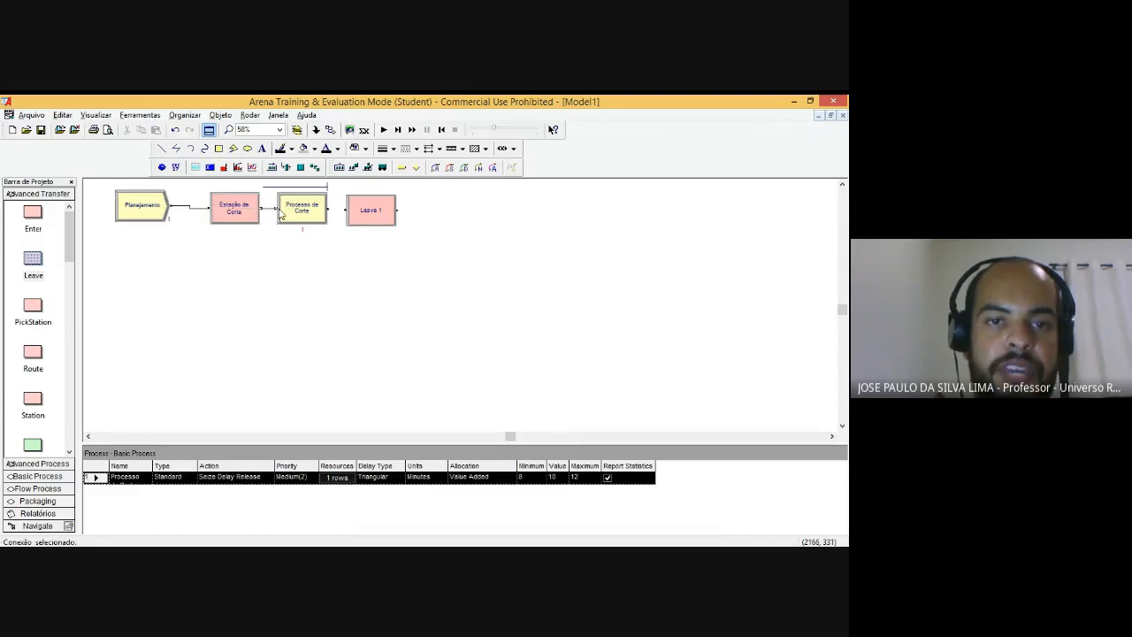
left_click(332, 130)
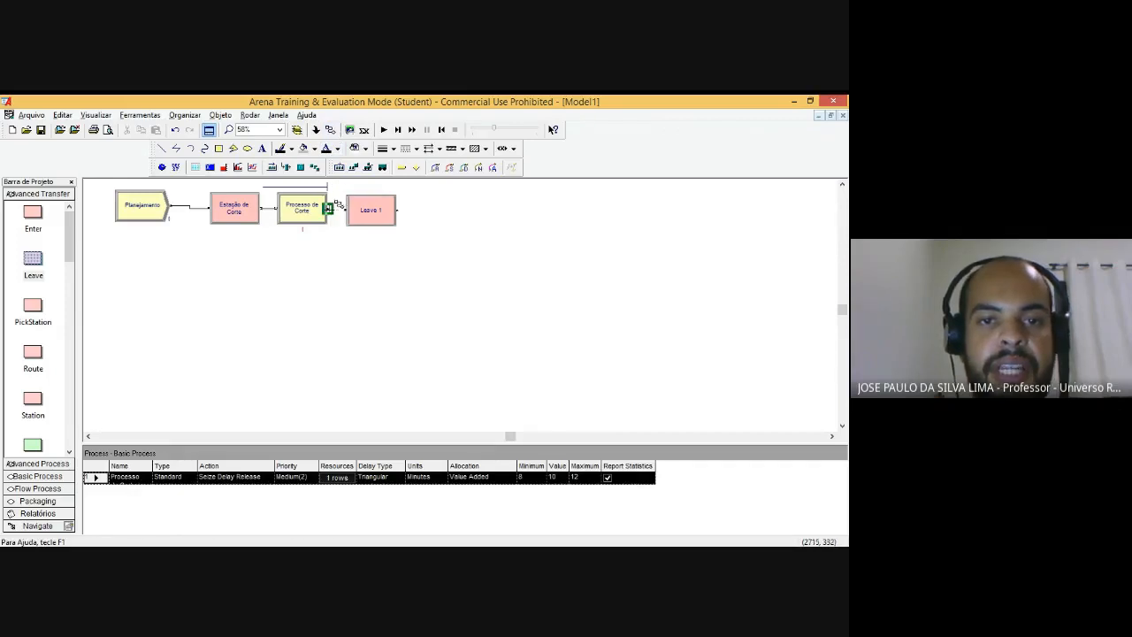
left_click(328, 207)
left_click(347, 209)
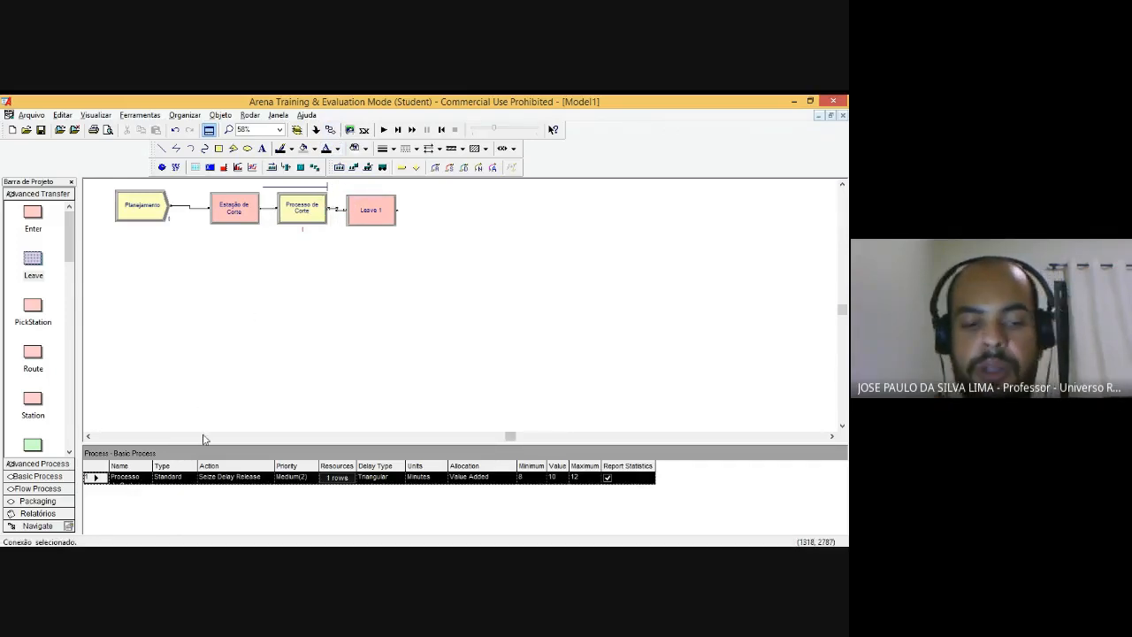
Step: Rename the Leave 1 module as "Leave Corte para Costura" and apply its settings
key("alt+Tab")
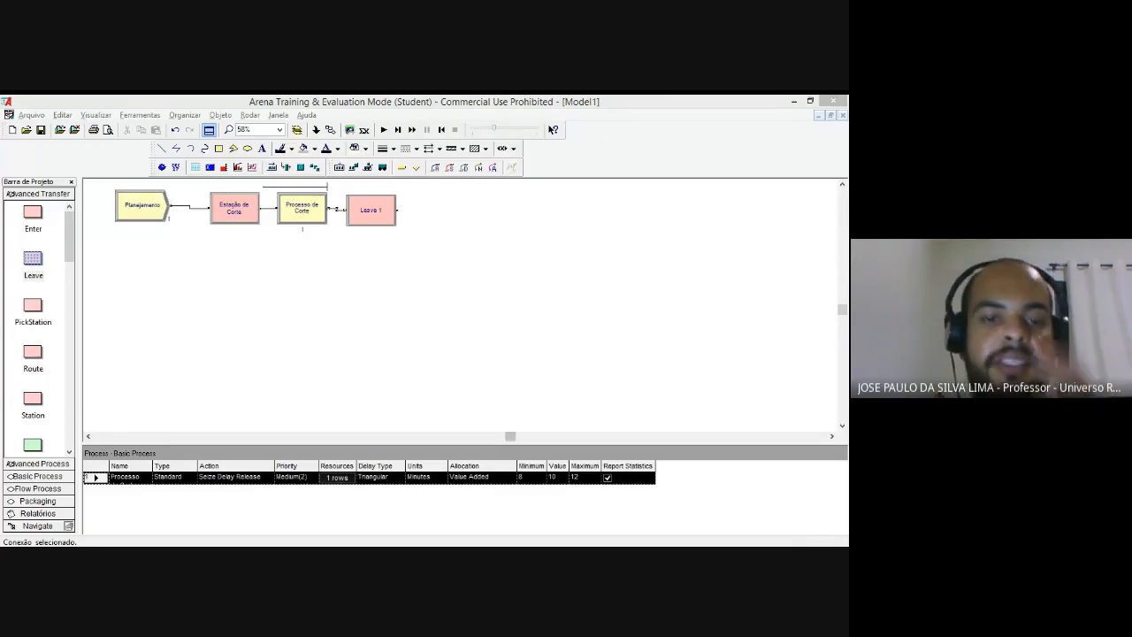
left_click(240, 502)
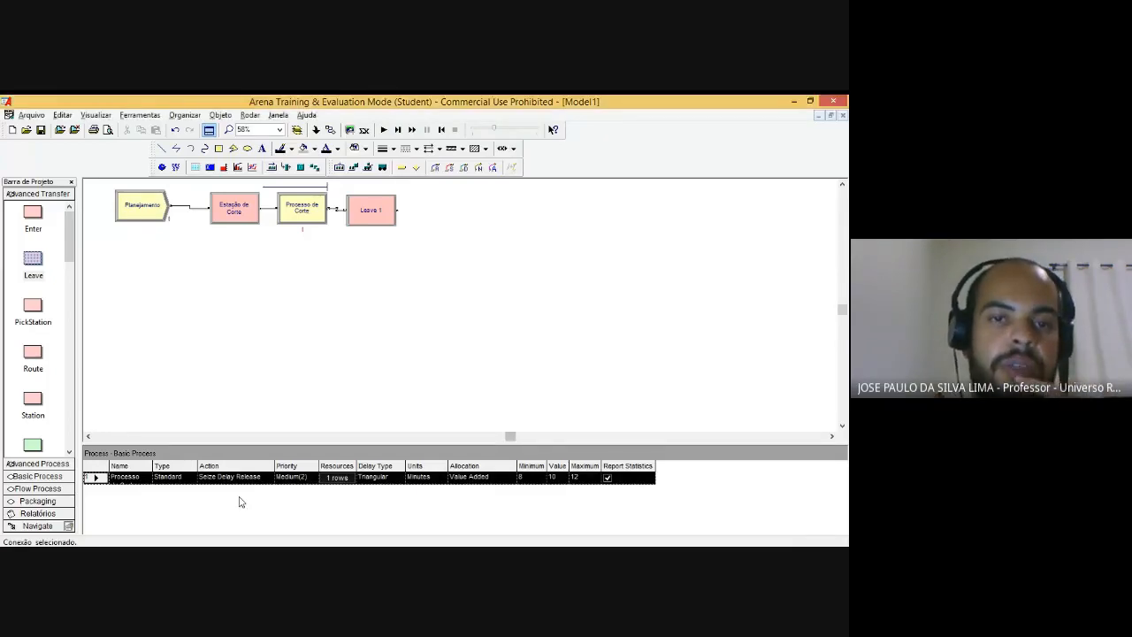
double_click(381, 216)
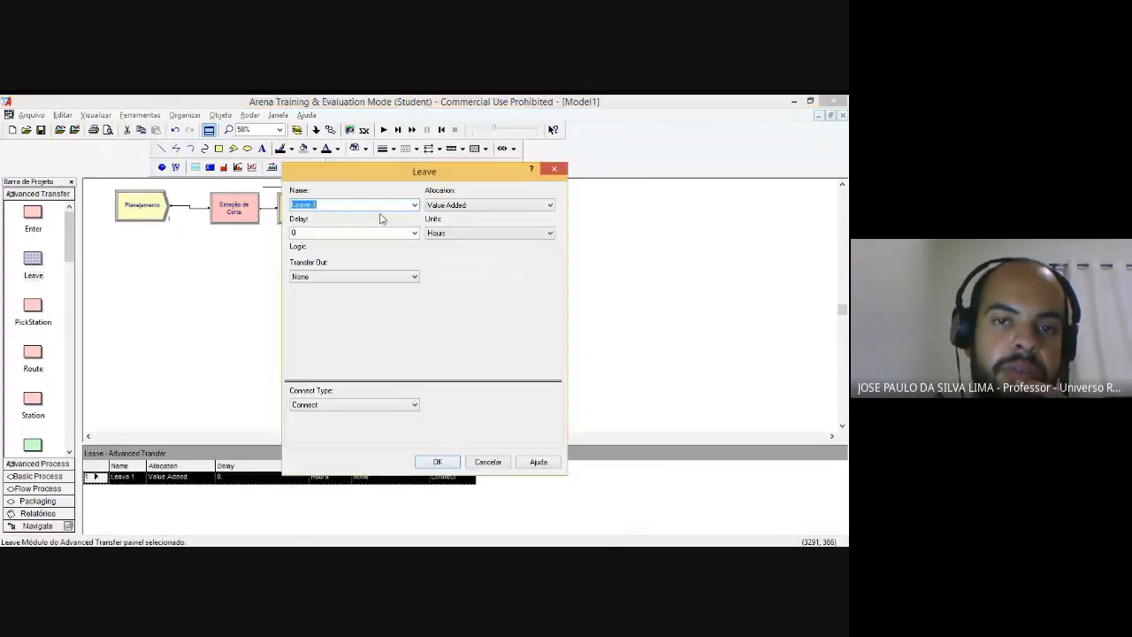
key("alt+Tab")
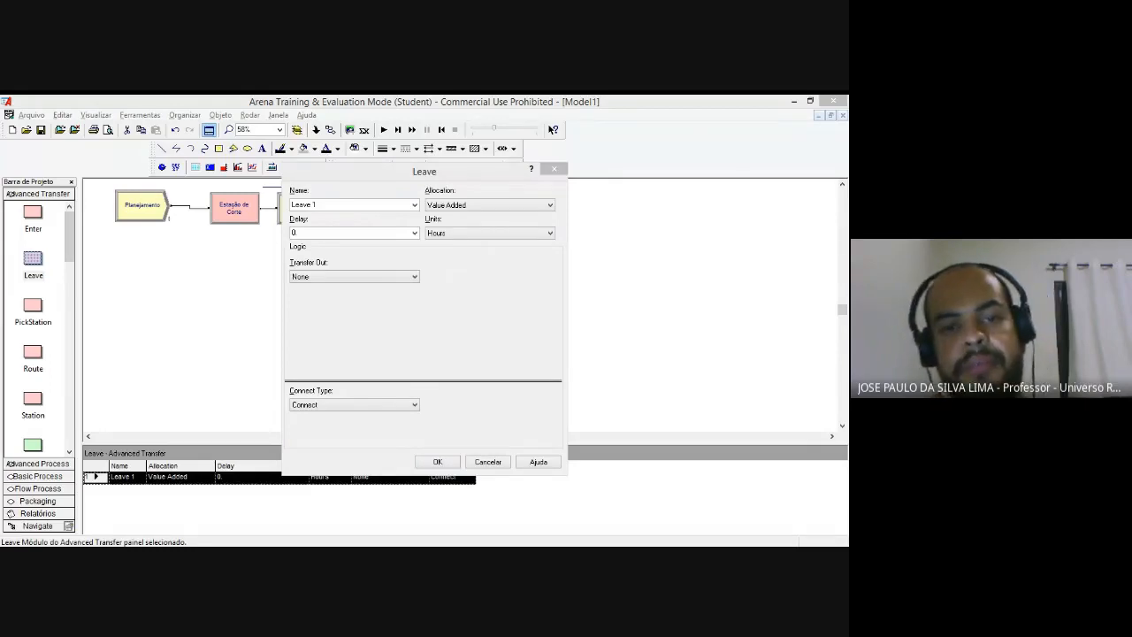
key("alt+Tab")
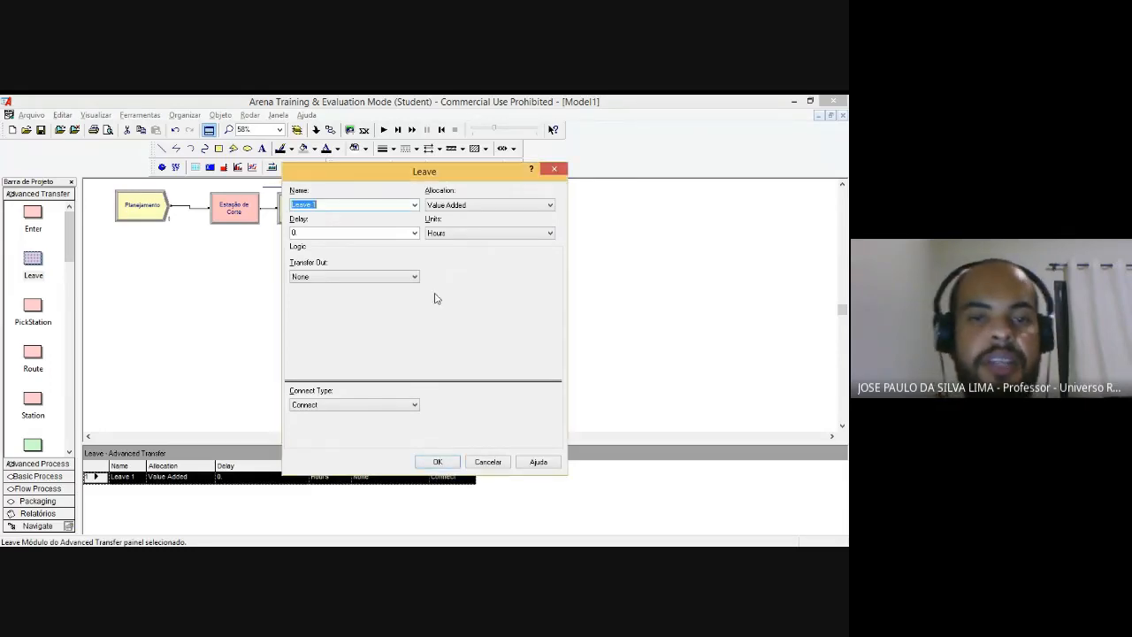
left_click(337, 202)
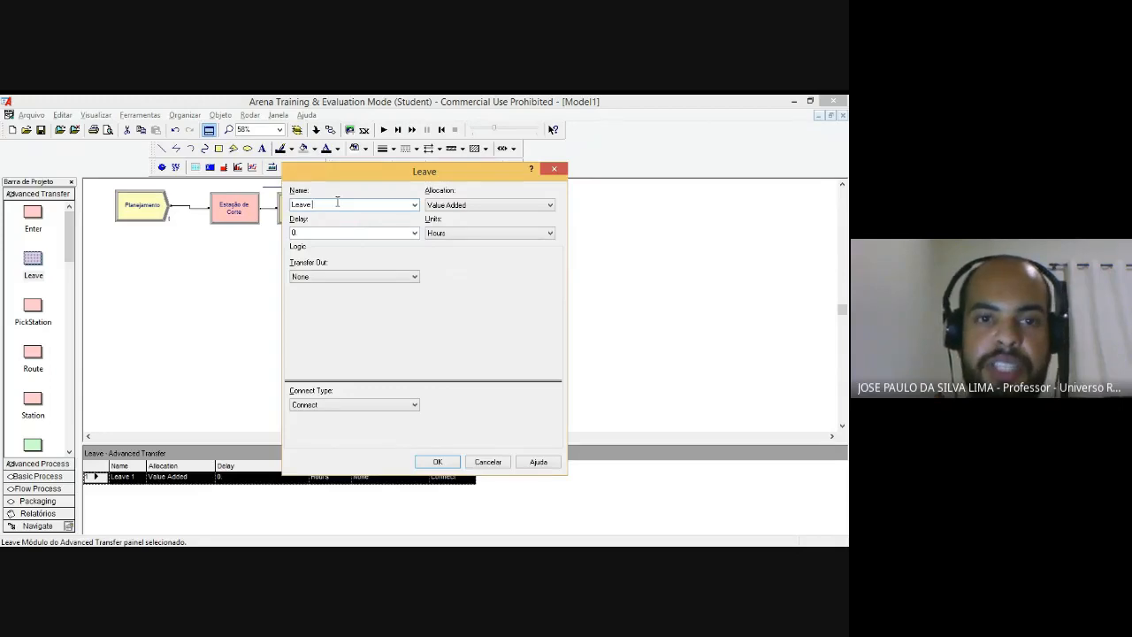
type("Corte para Costura")
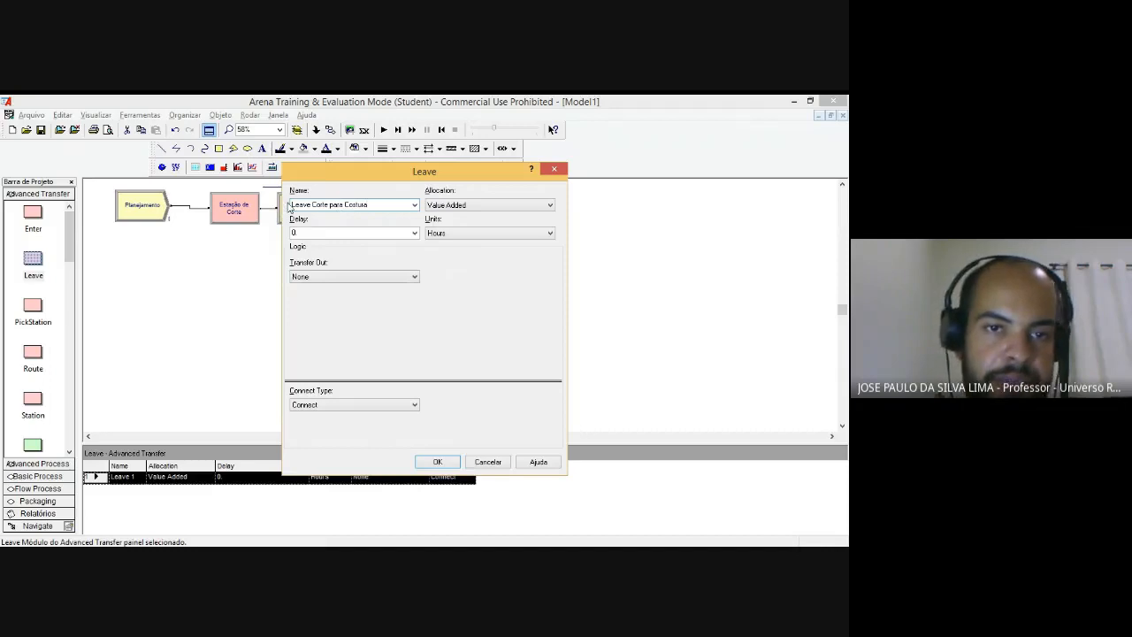
left_click_drag(290, 205, 376, 206)
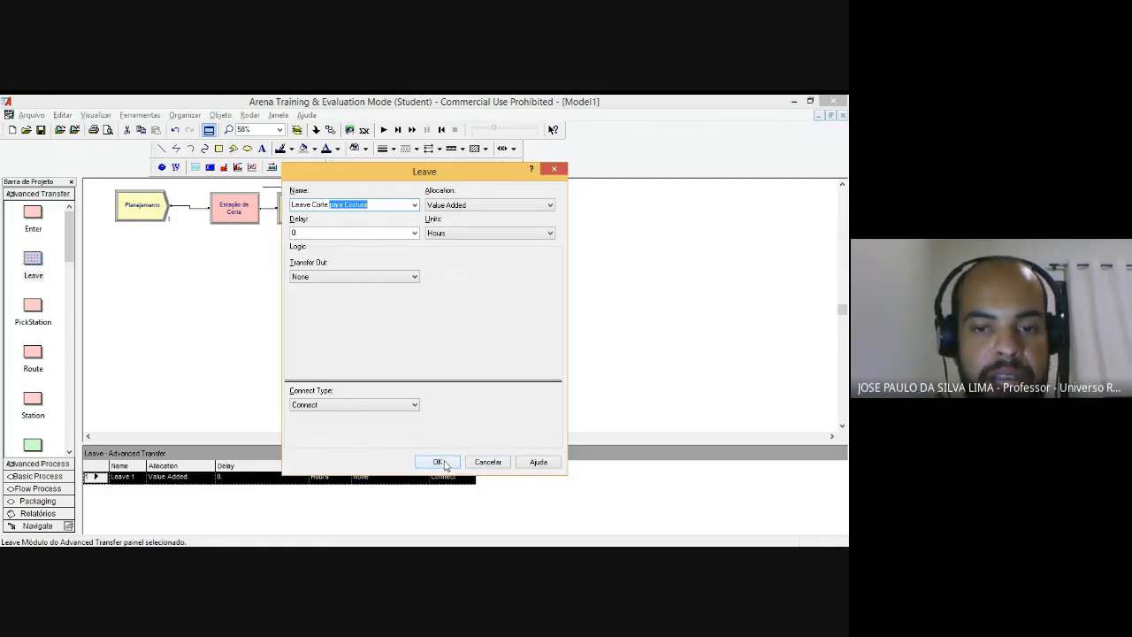
left_click(342, 232)
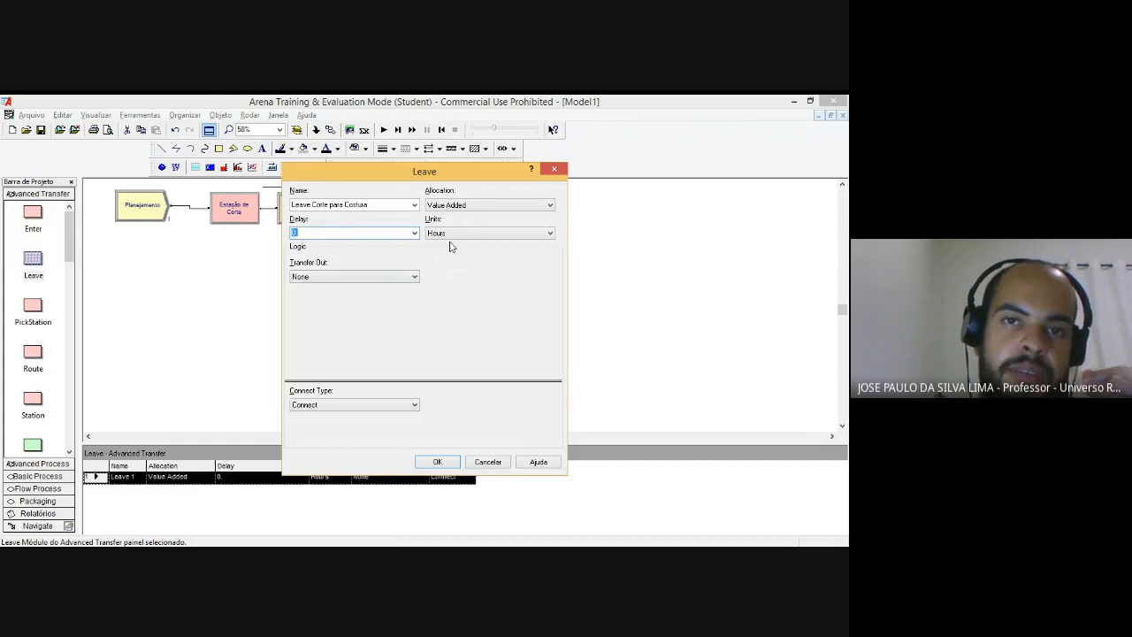
left_click(459, 462)
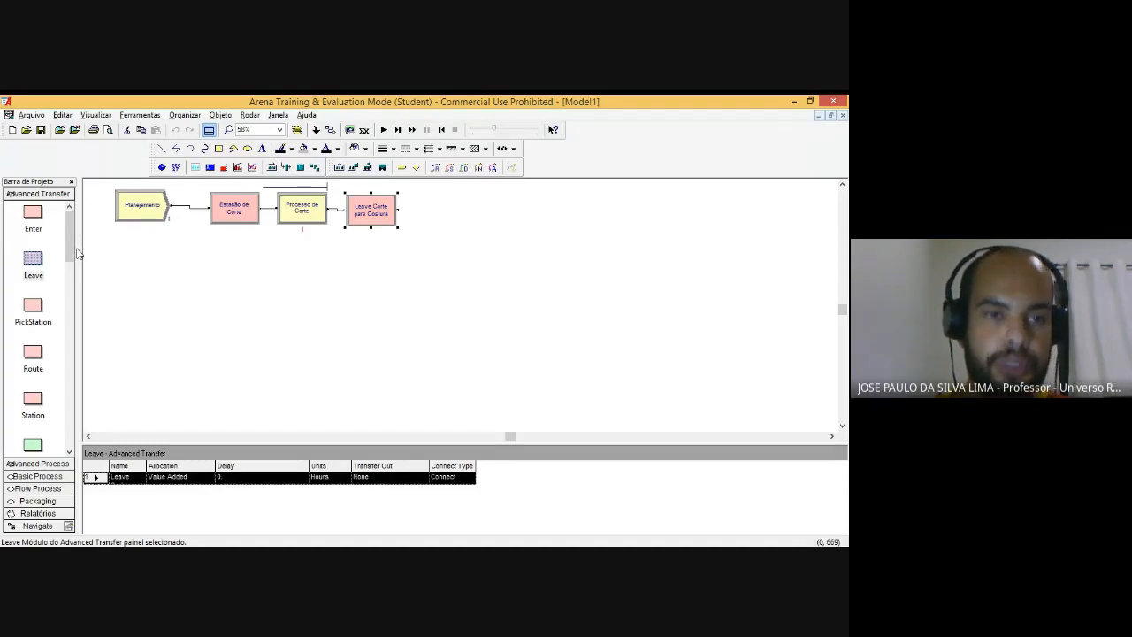
left_click(242, 316)
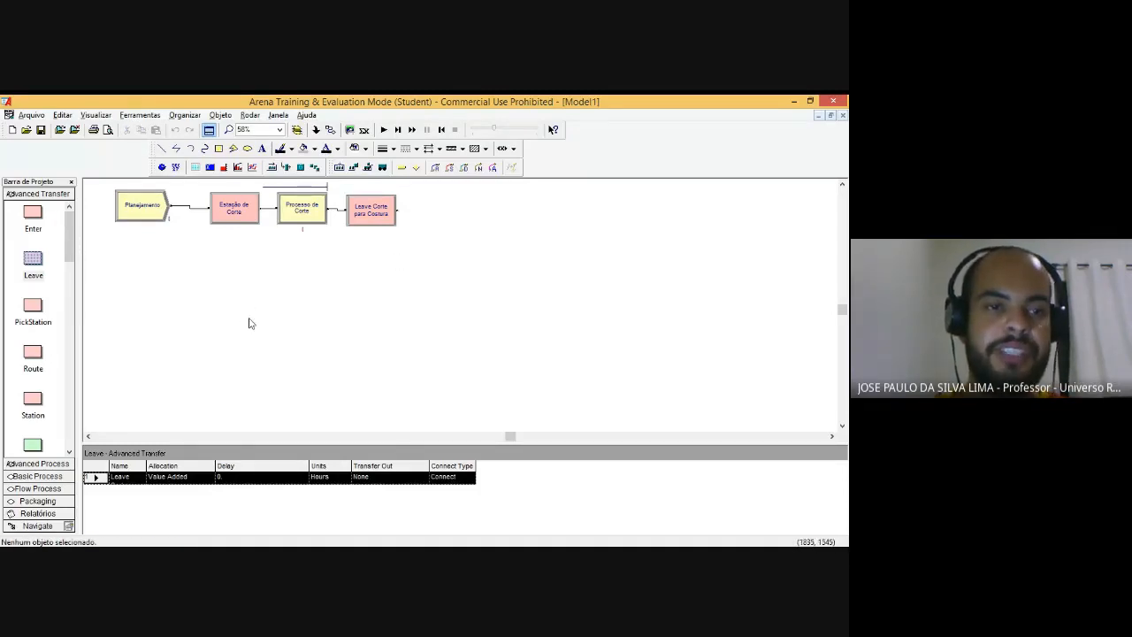
left_click(26, 262)
left_click_drag(27, 262, 210, 274)
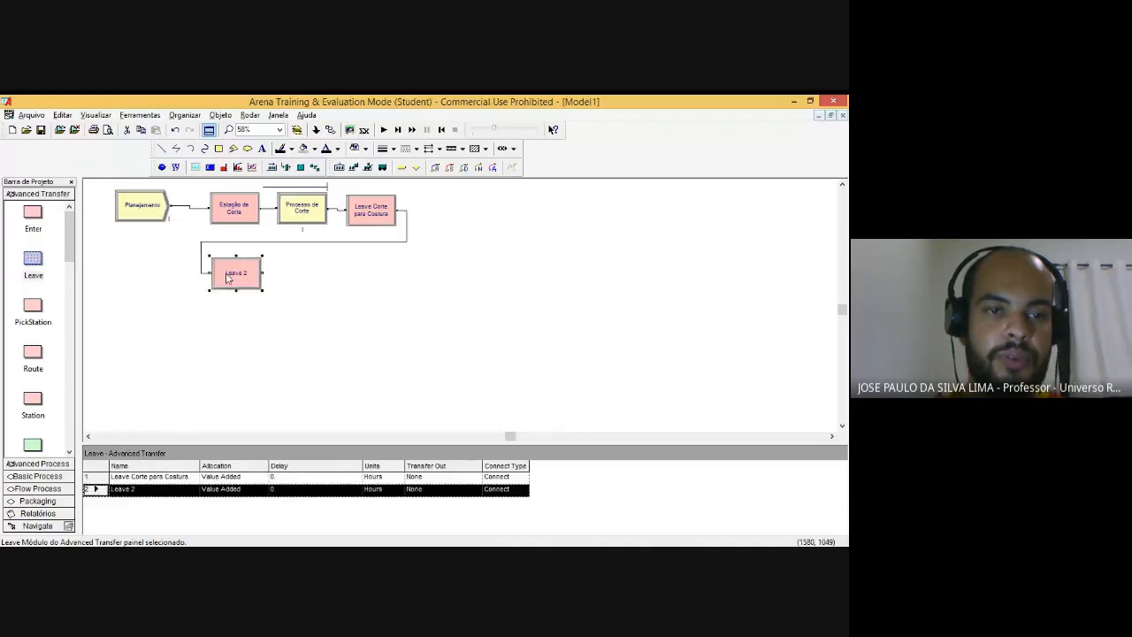
key("Delete")
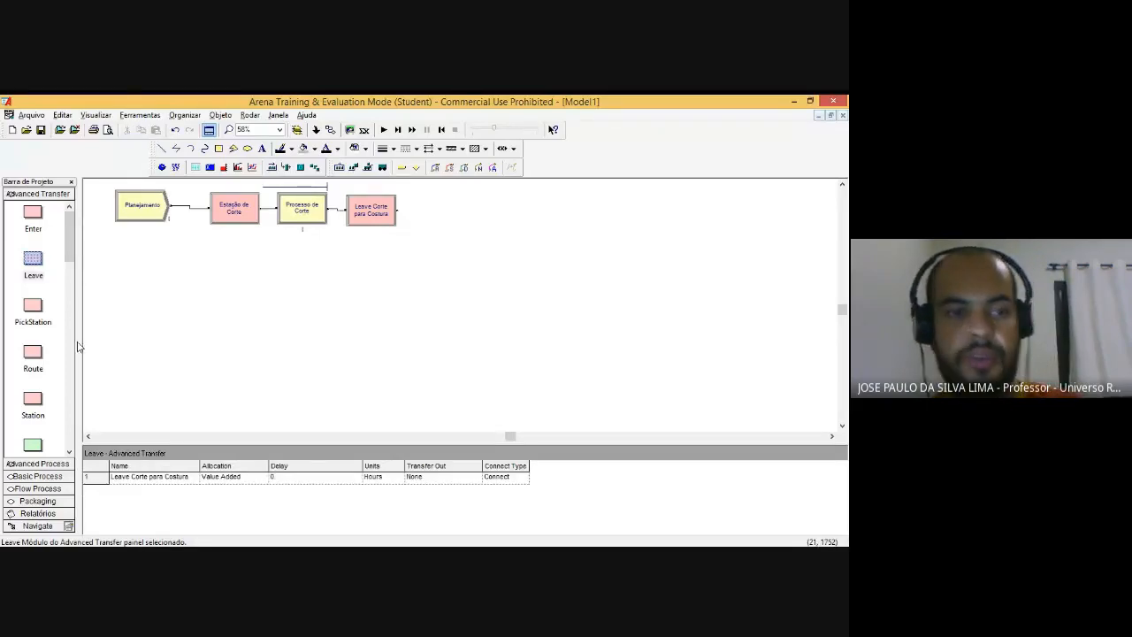
Step: Place a new Station, Process and Leave module side by side in a second row beneath the cutting line
left_click_drag(42, 404, 210, 273)
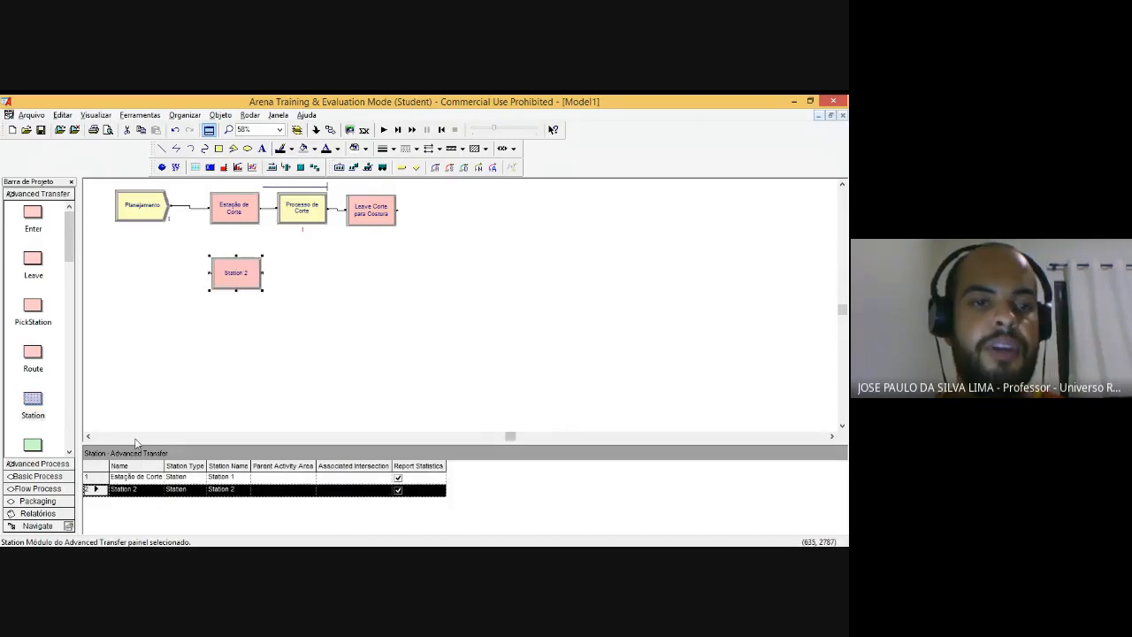
left_click(36, 476)
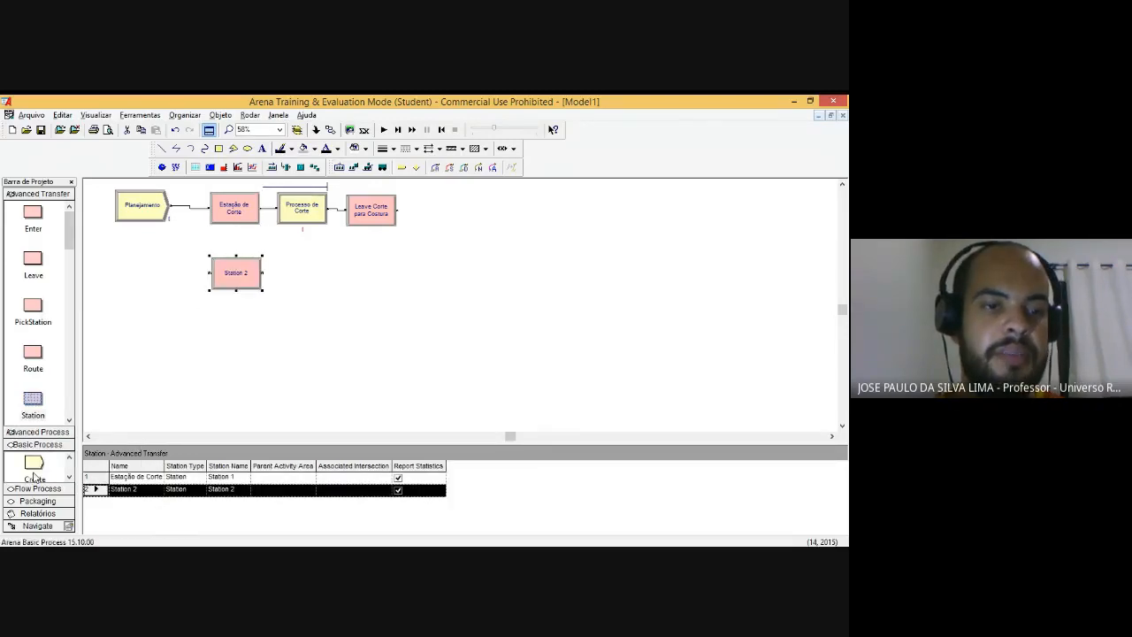
left_click_drag(34, 331, 285, 283)
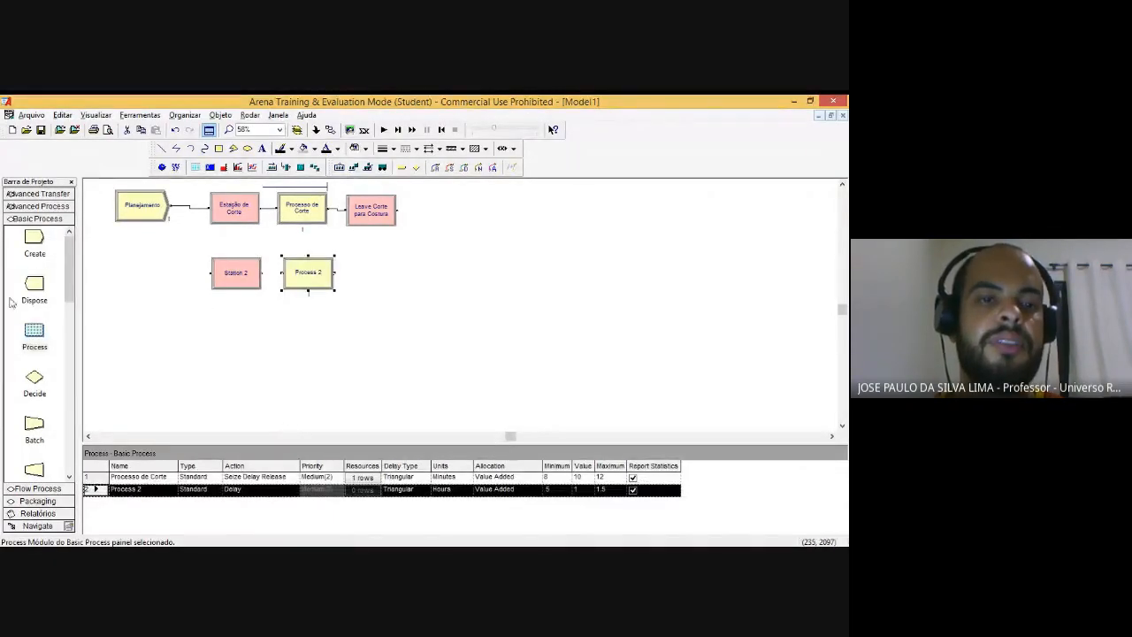
left_click(49, 206)
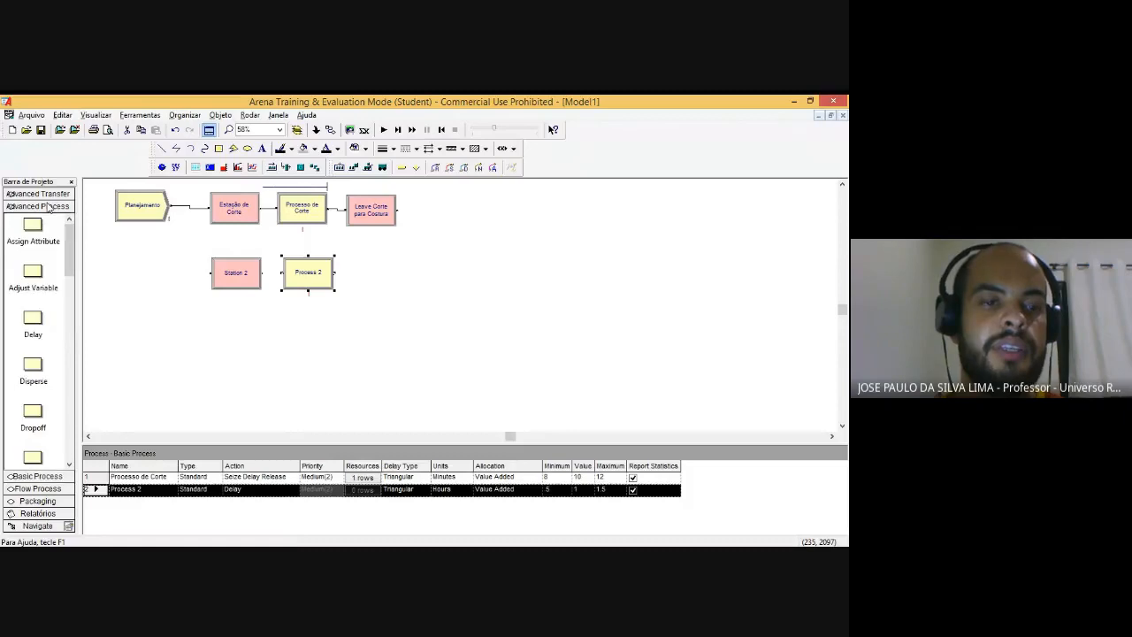
left_click(48, 194)
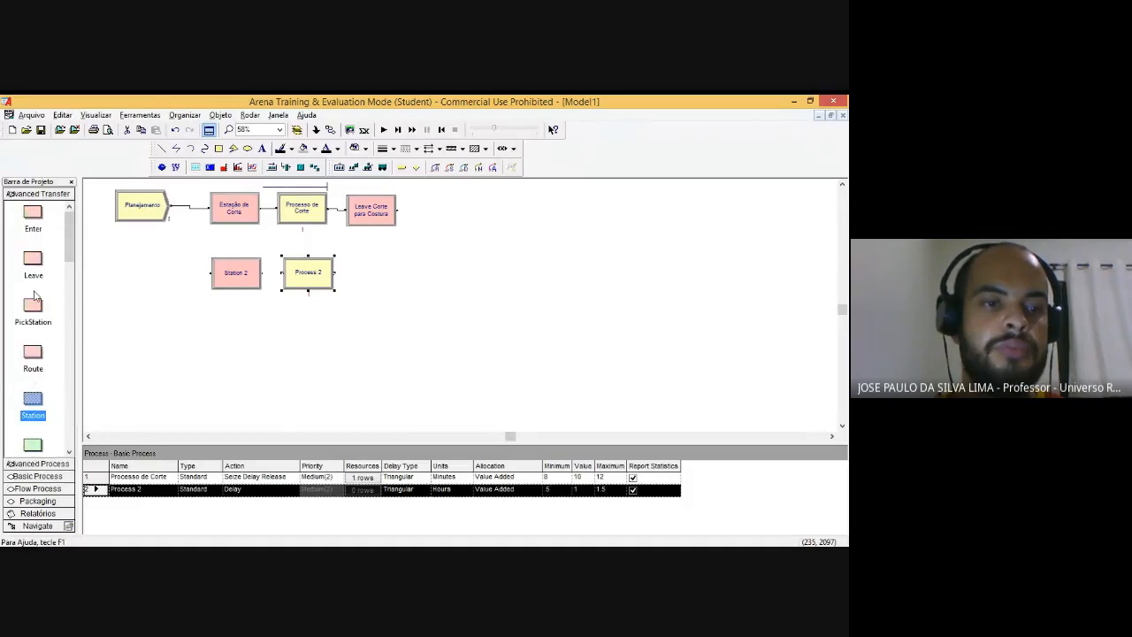
left_click_drag(34, 261, 355, 272)
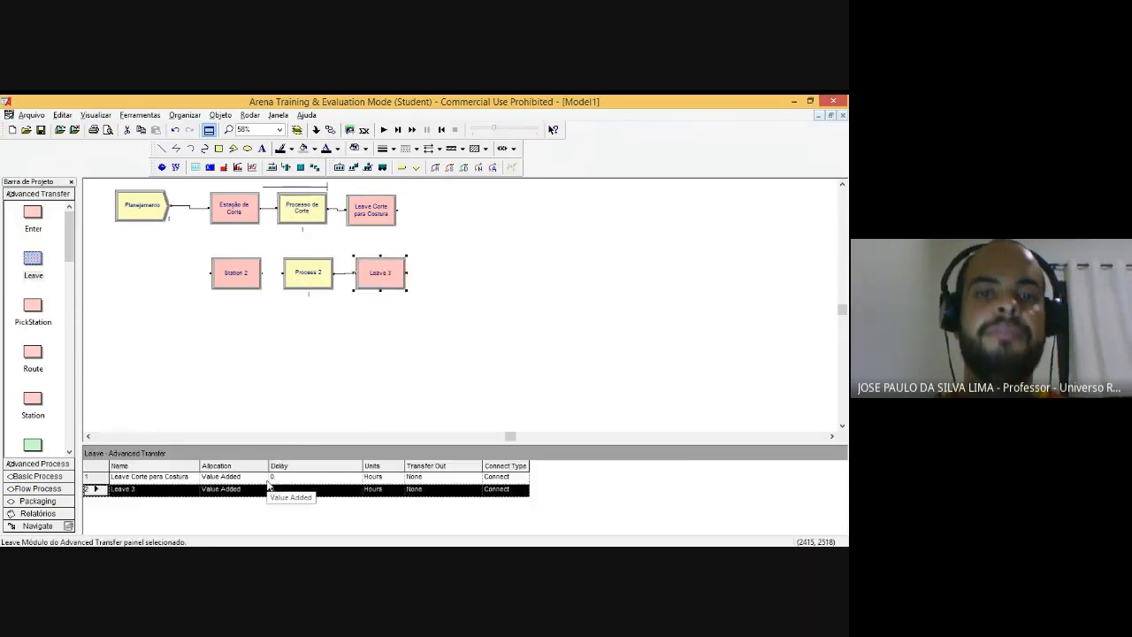
Step: Connect the output of Station 2 to the input of Process 2
left_click(330, 131)
left_click(262, 272)
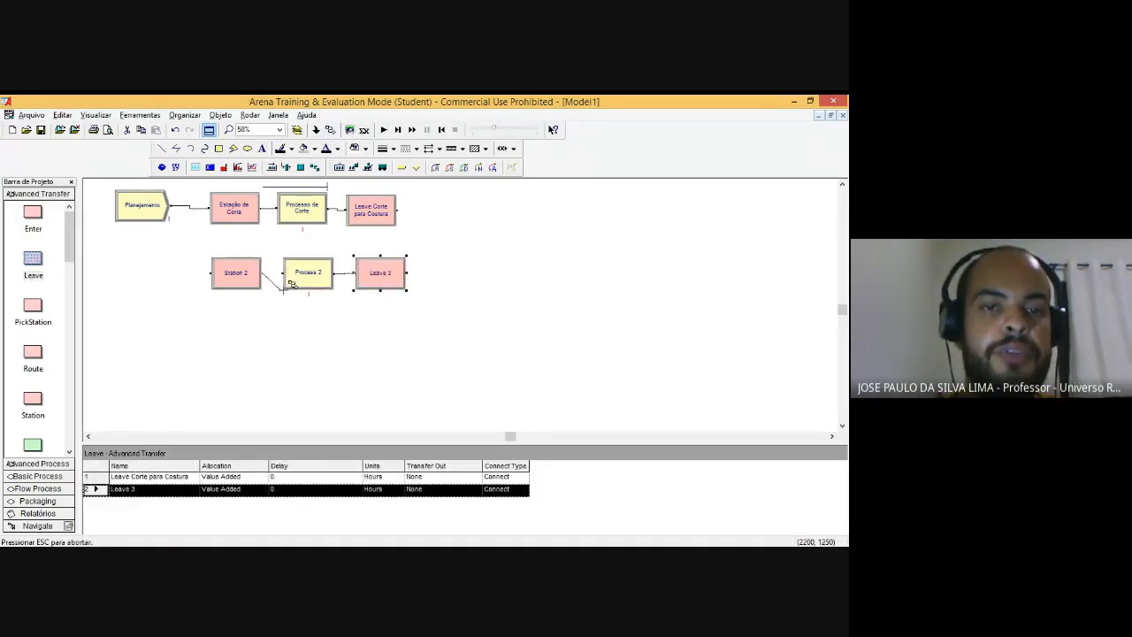
left_click(283, 273)
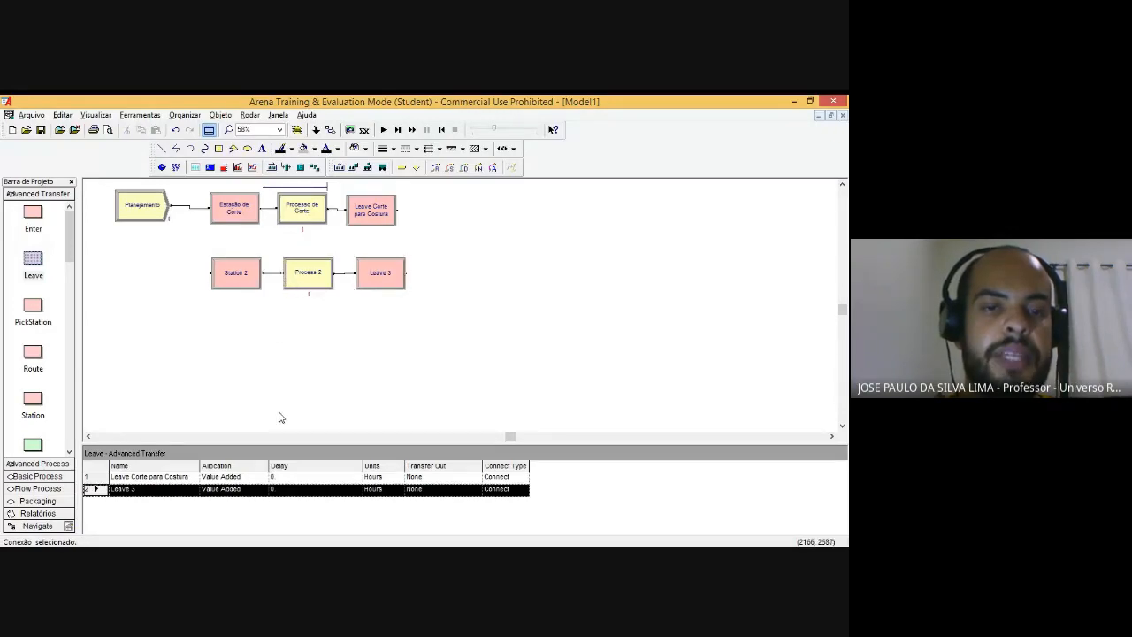
Step: Open the settings of Station 2 and set its module name to "Estacao de Costura" without accents
double_click(241, 272)
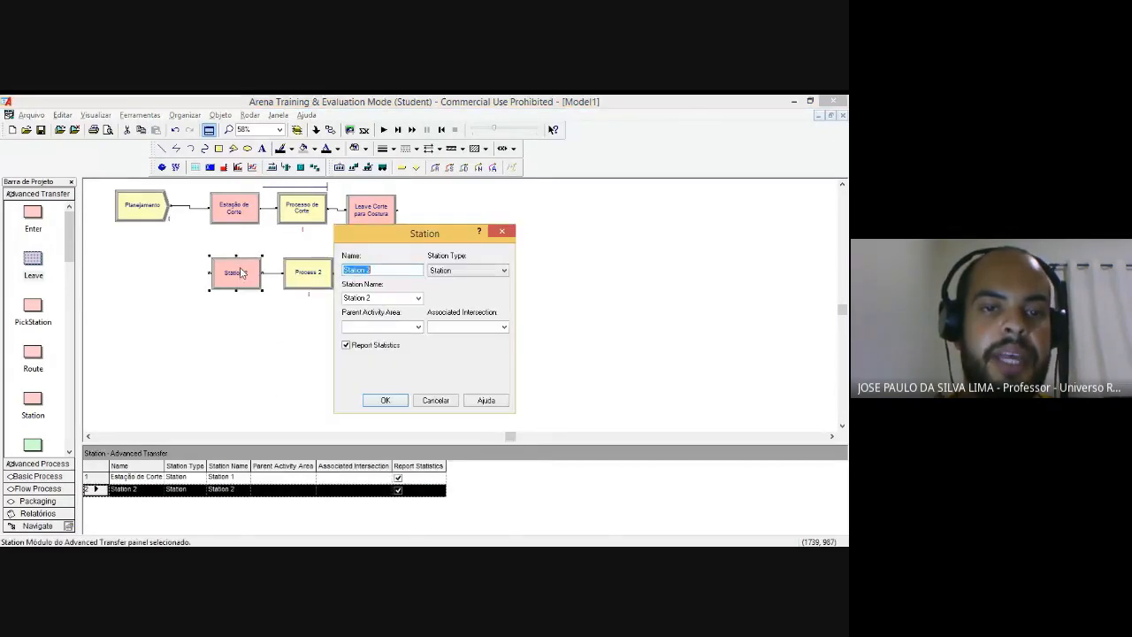
left_click(398, 270)
left_click_drag(398, 270, 285, 276)
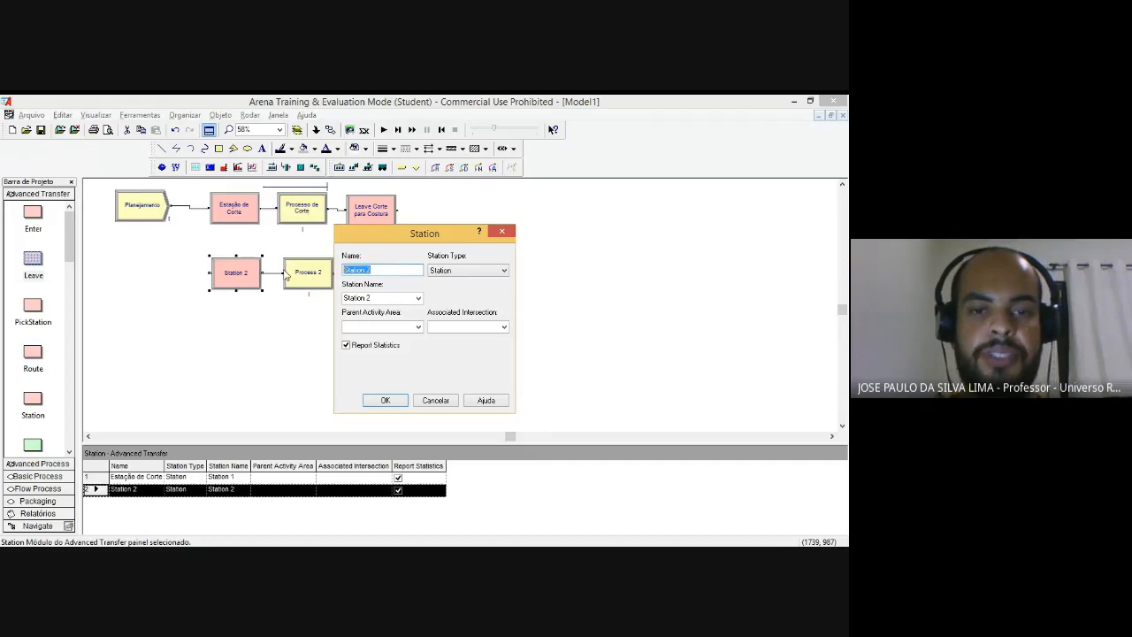
type("Estação")
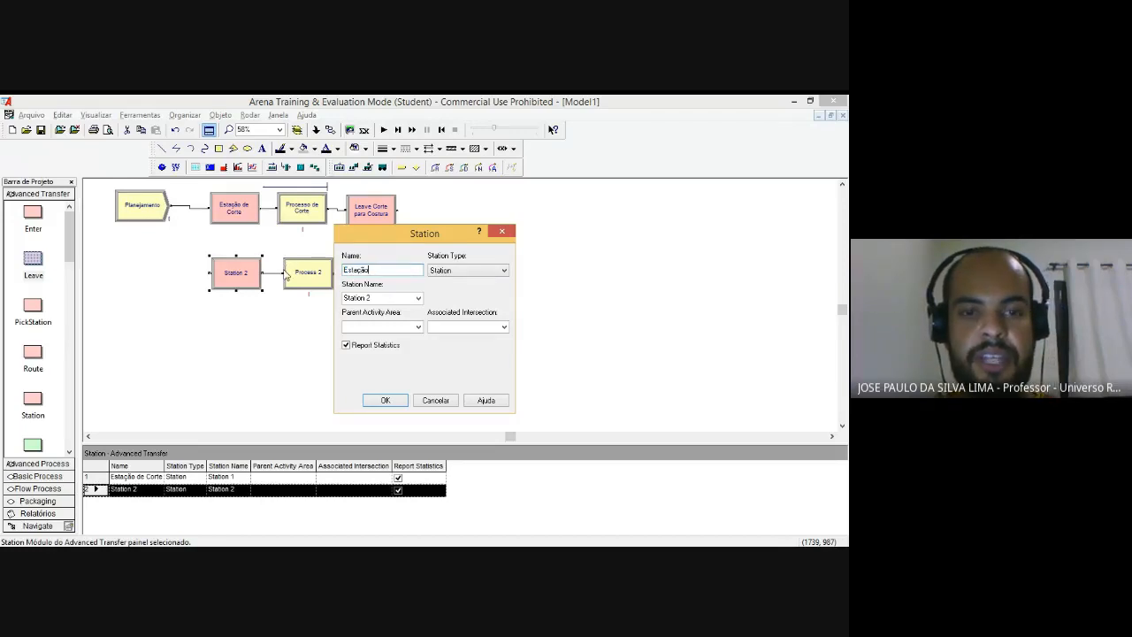
type(" de")
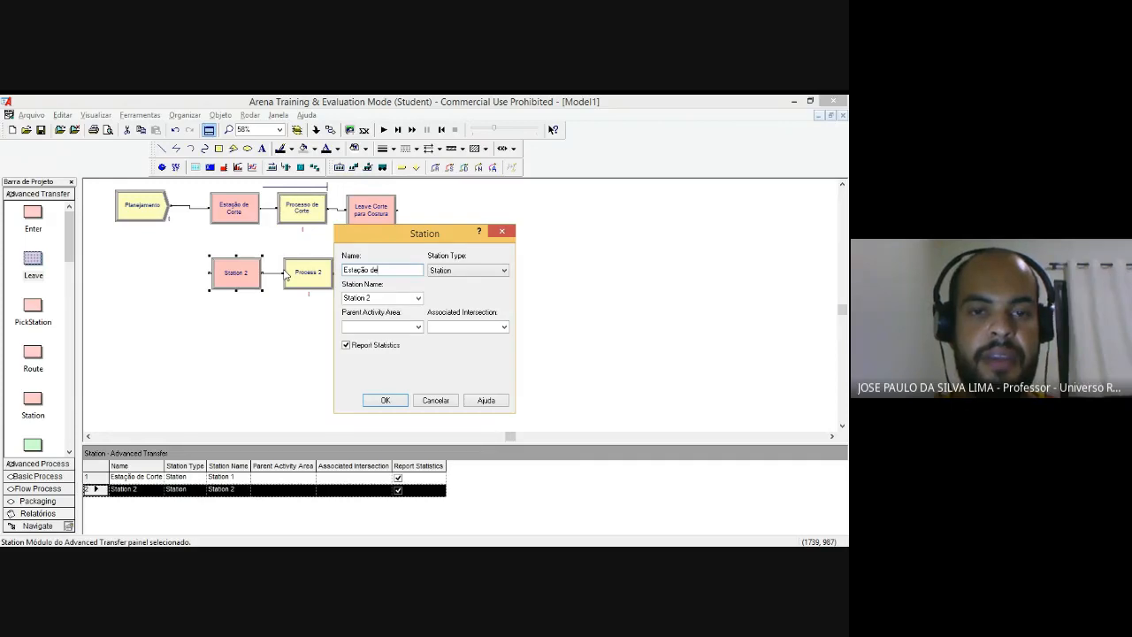
type(" C")
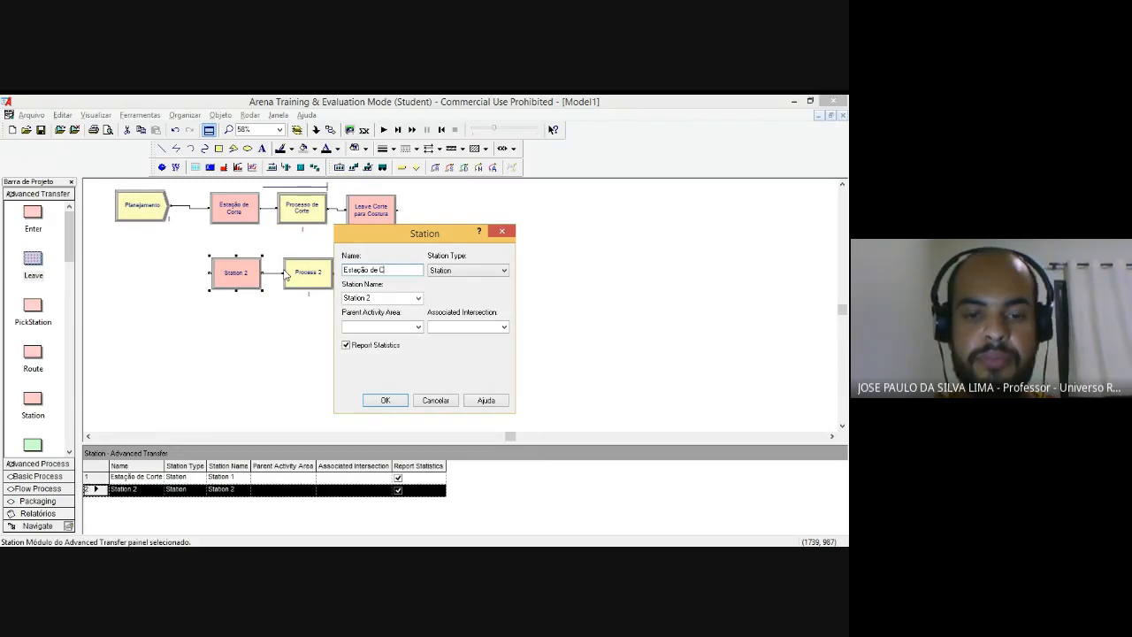
type("uortura")
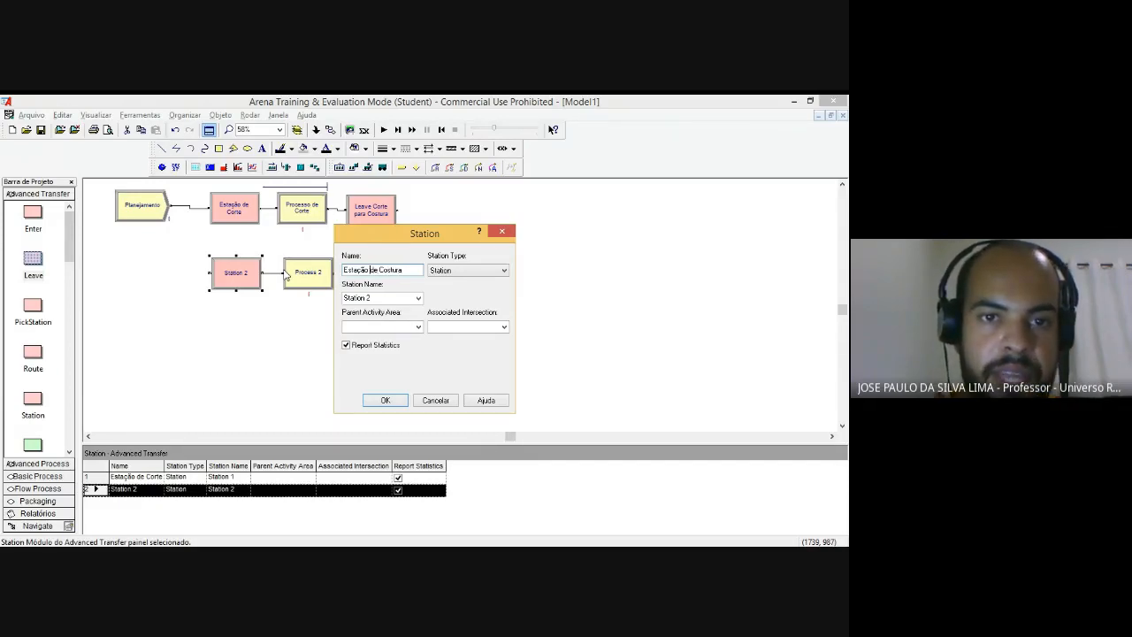
key("BackSpace")
key("BackSpace")
type("ca")
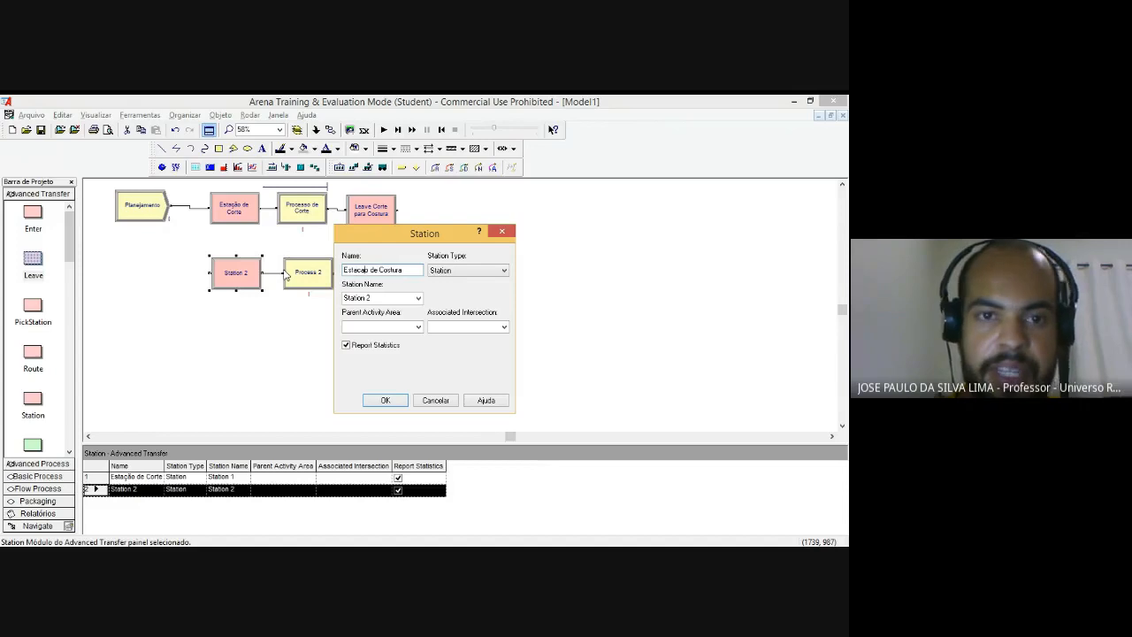
Step: Apply the sewing station's name and rename the cutting station module as "Estacao de Corte" without accents
left_click(384, 402)
double_click(239, 212)
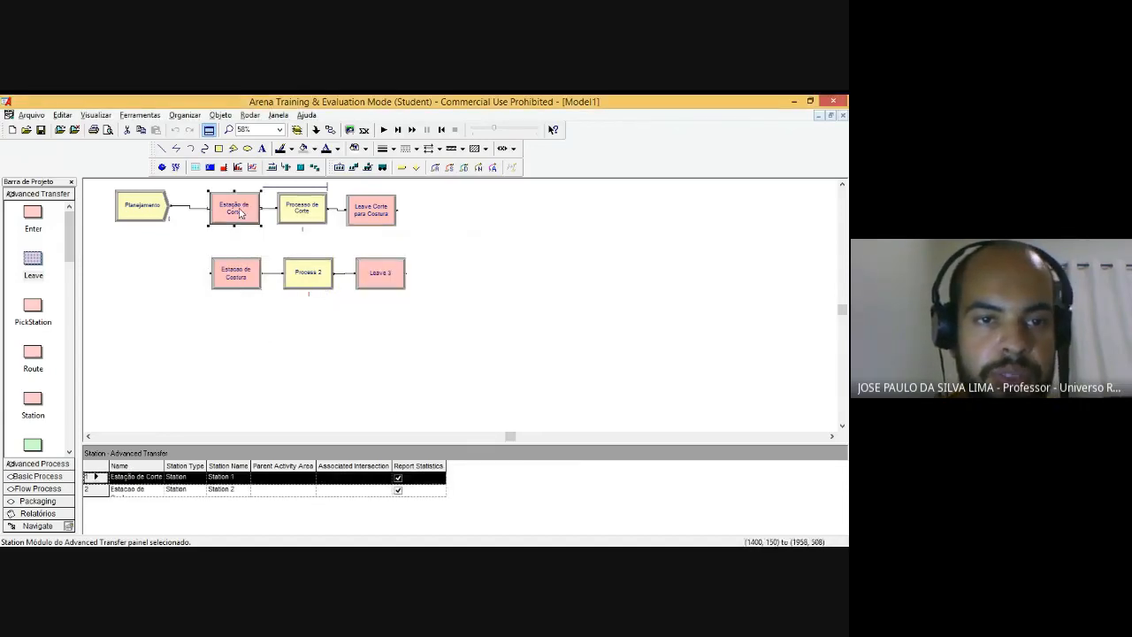
left_click(365, 270)
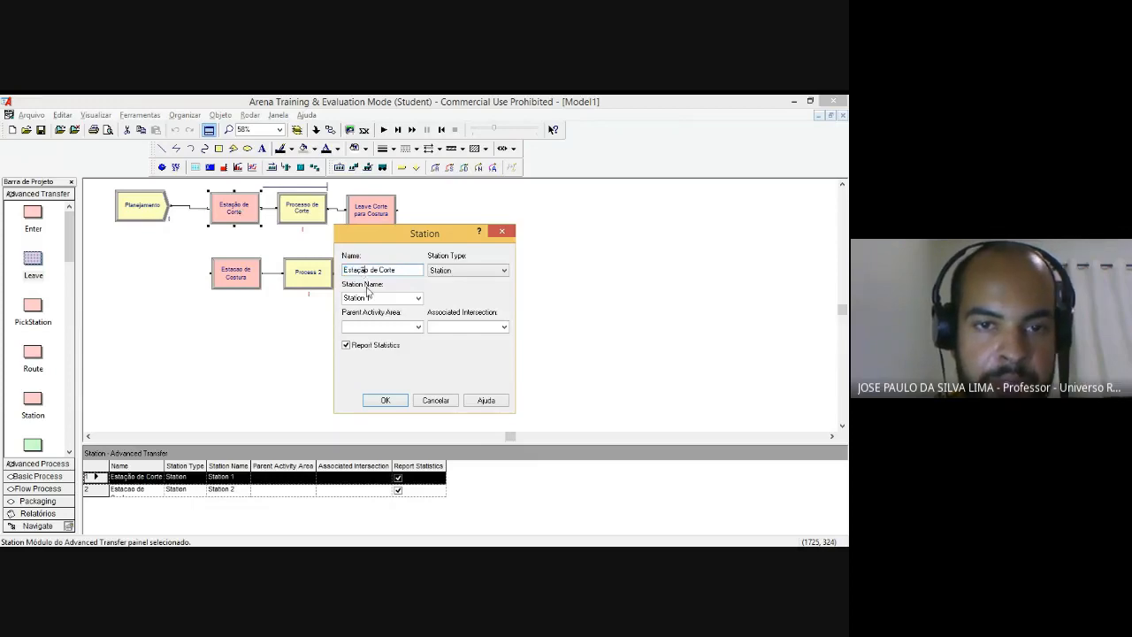
key("BackSpace")
key("BackSpace")
type("cao")
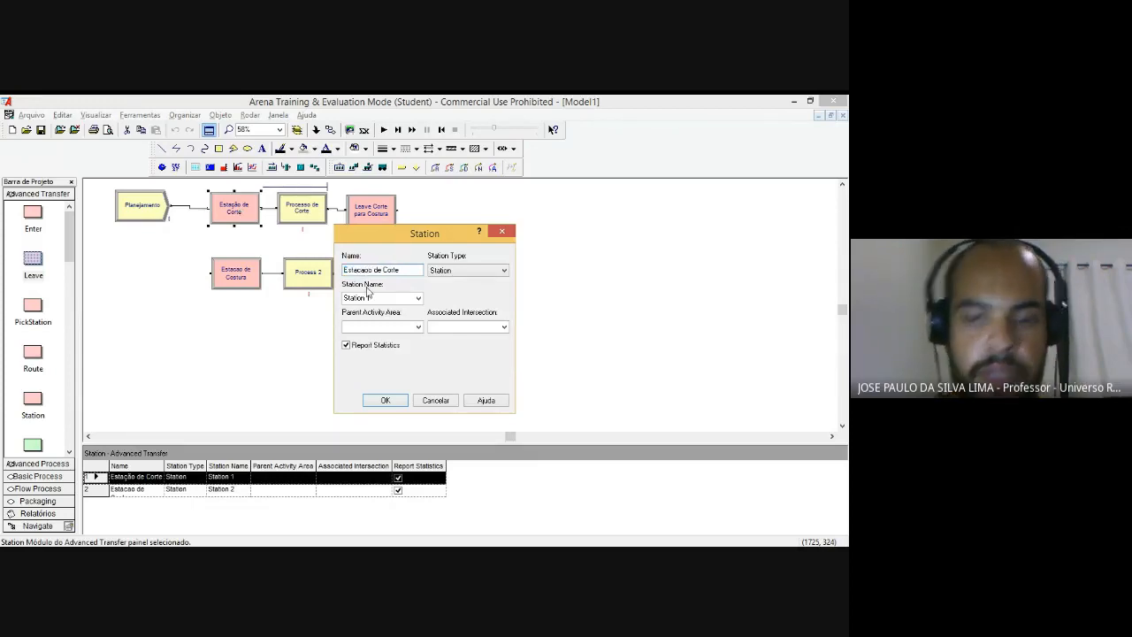
left_click(384, 400)
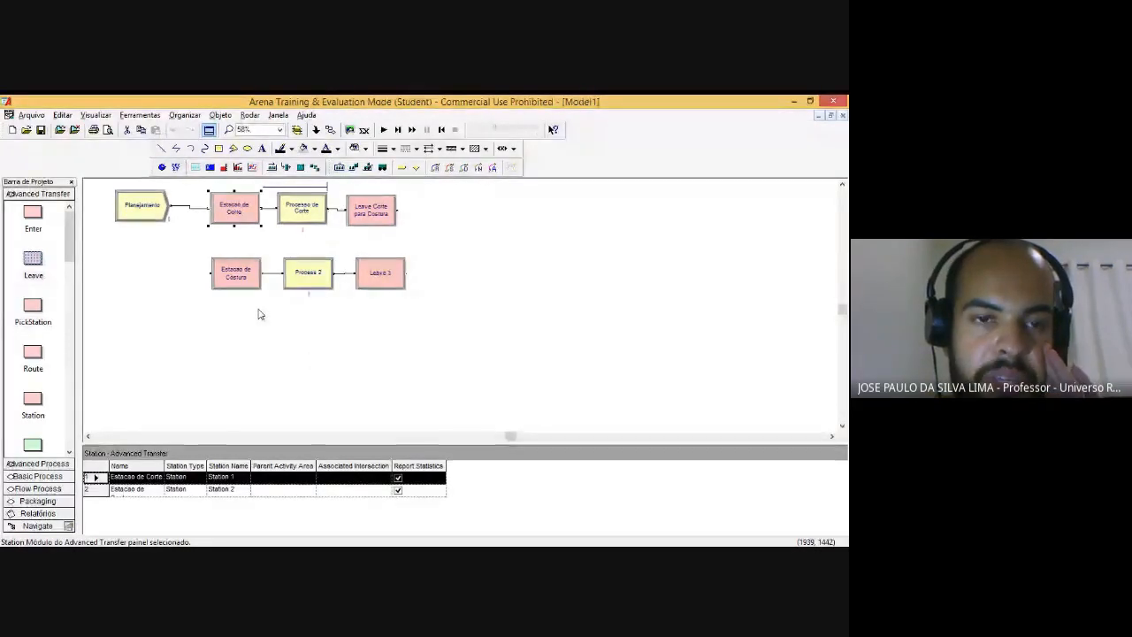
left_click(232, 276)
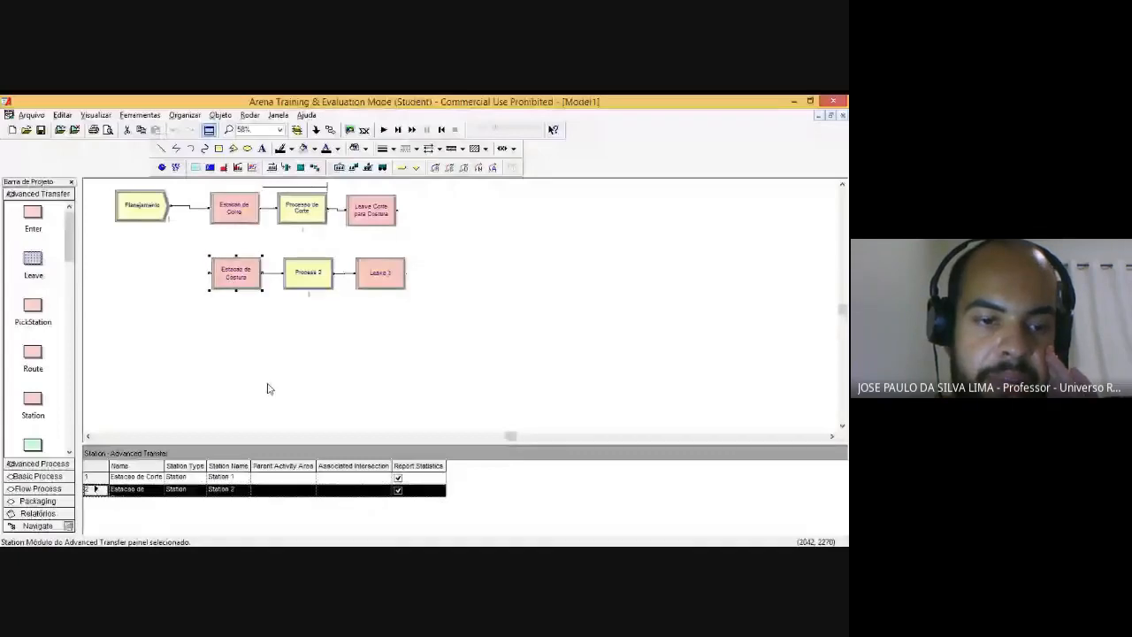
left_click(52, 556)
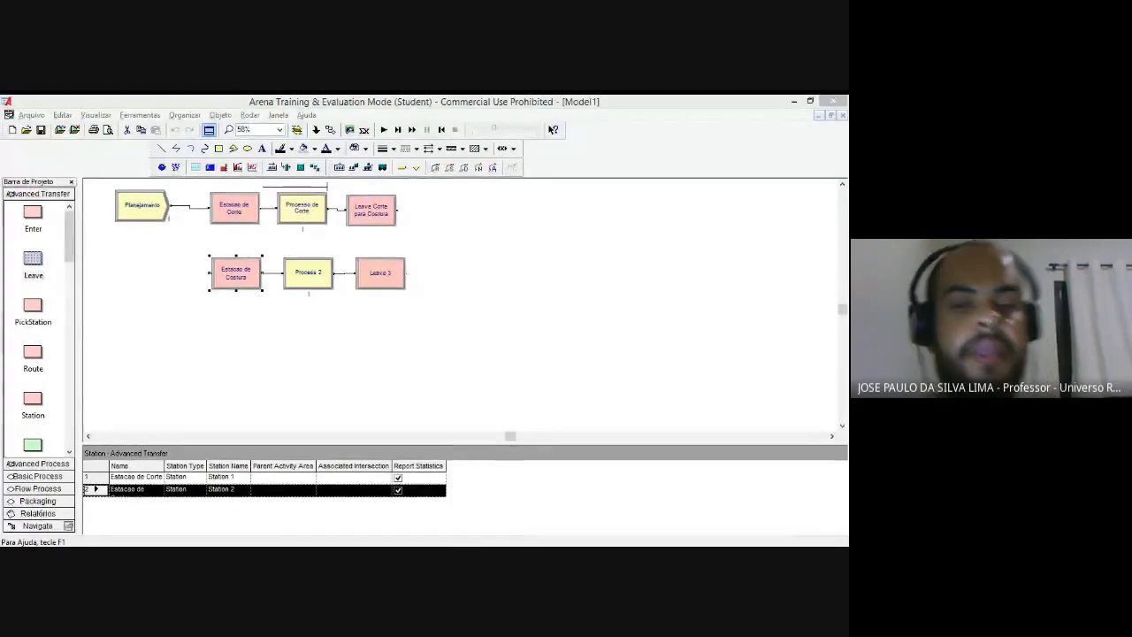
left_click(161, 488)
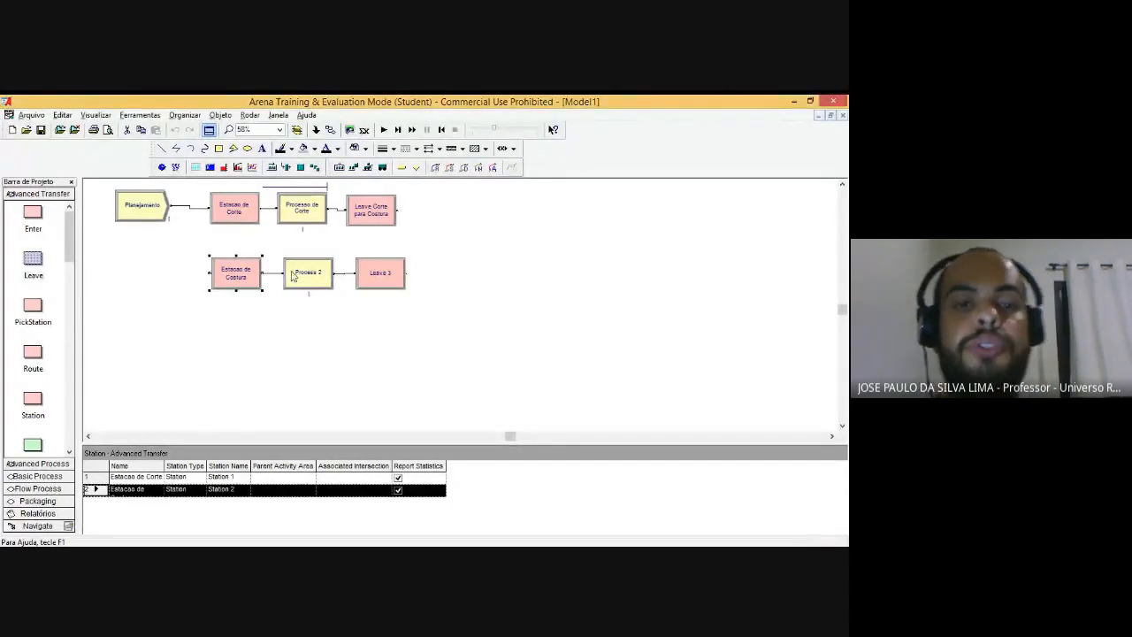
Step: Rename the Process 2 module as "Processo de costura" and set its action to Seize Delay Release
double_click(304, 277)
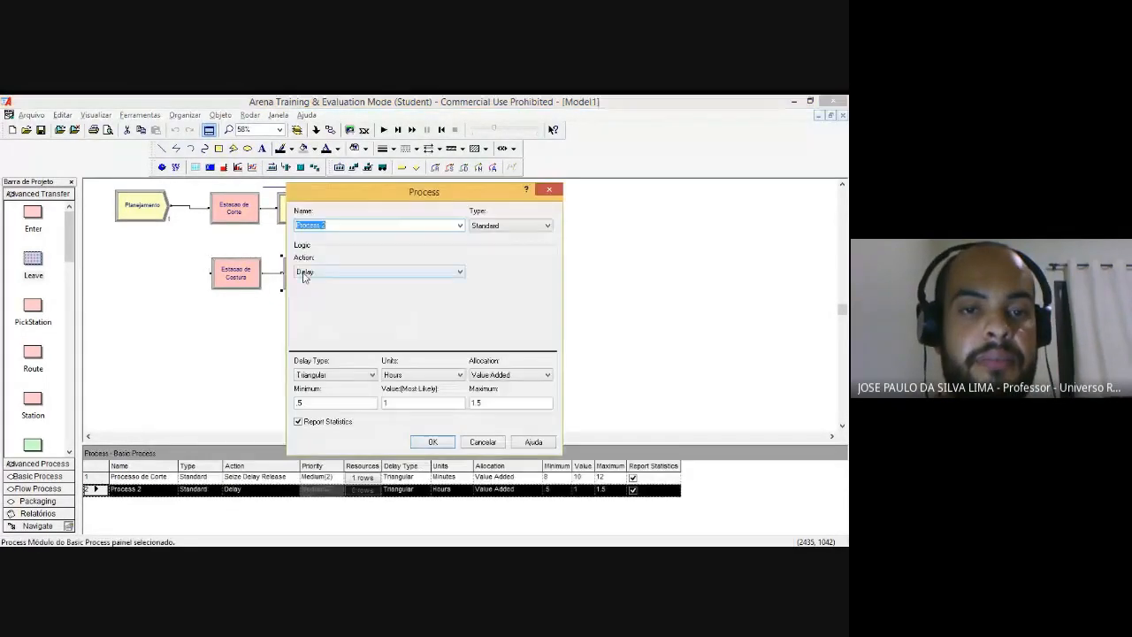
left_click(356, 227)
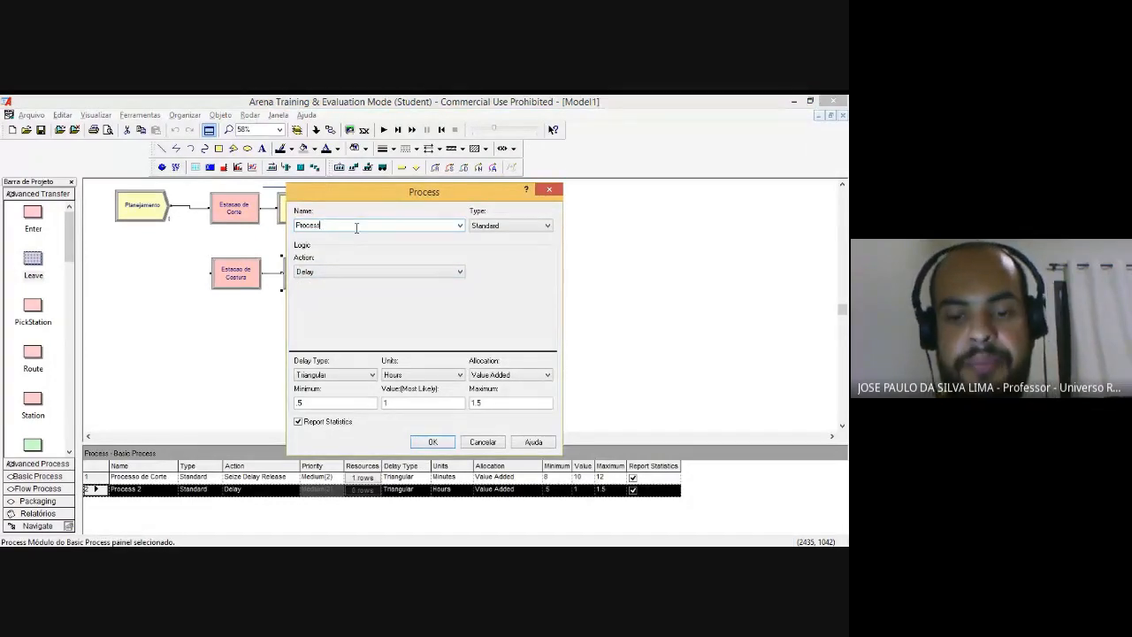
type("o de co")
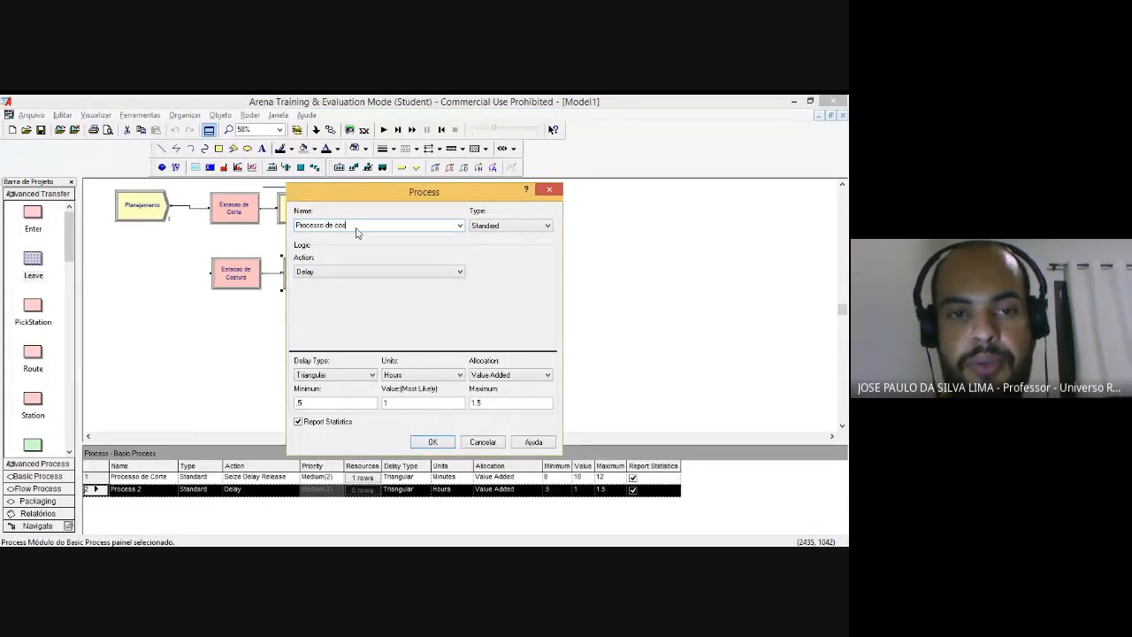
type("stura")
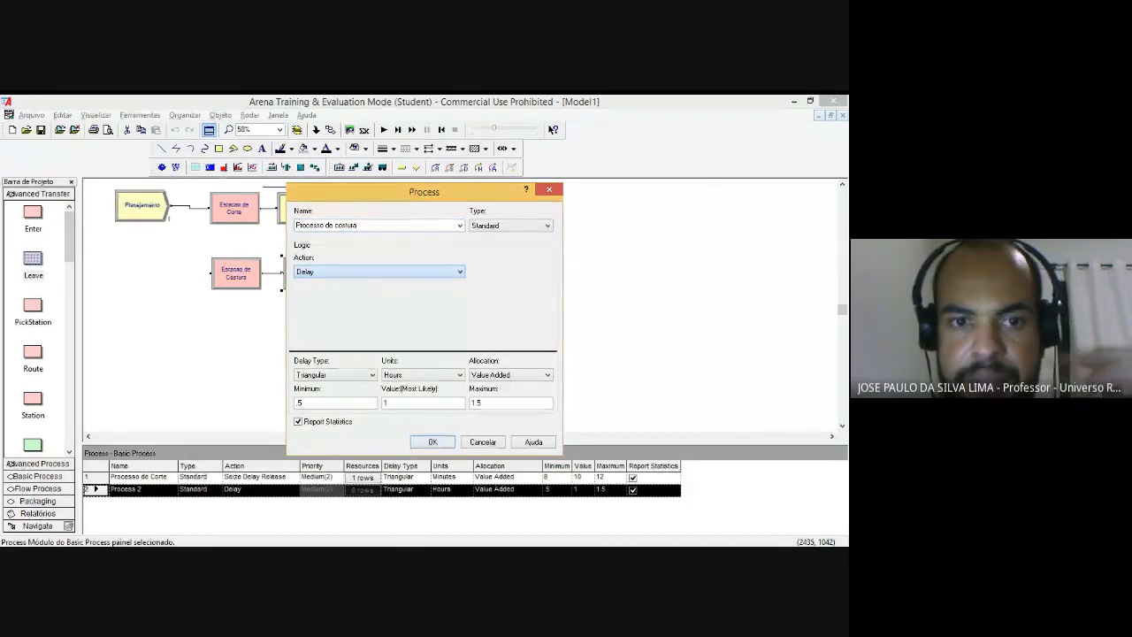
left_click(380, 277)
left_click(370, 306)
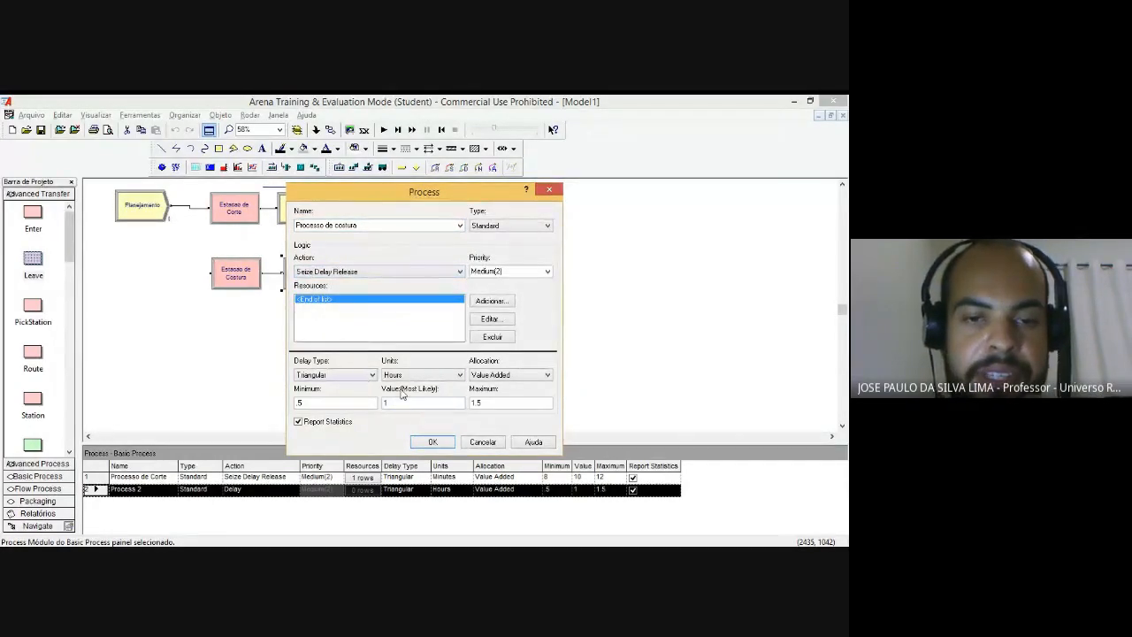
Step: Set the sewing process's triangular delay in minutes, with minimum 18, most likely value 22 and maximum 28
key("alt+Tab")
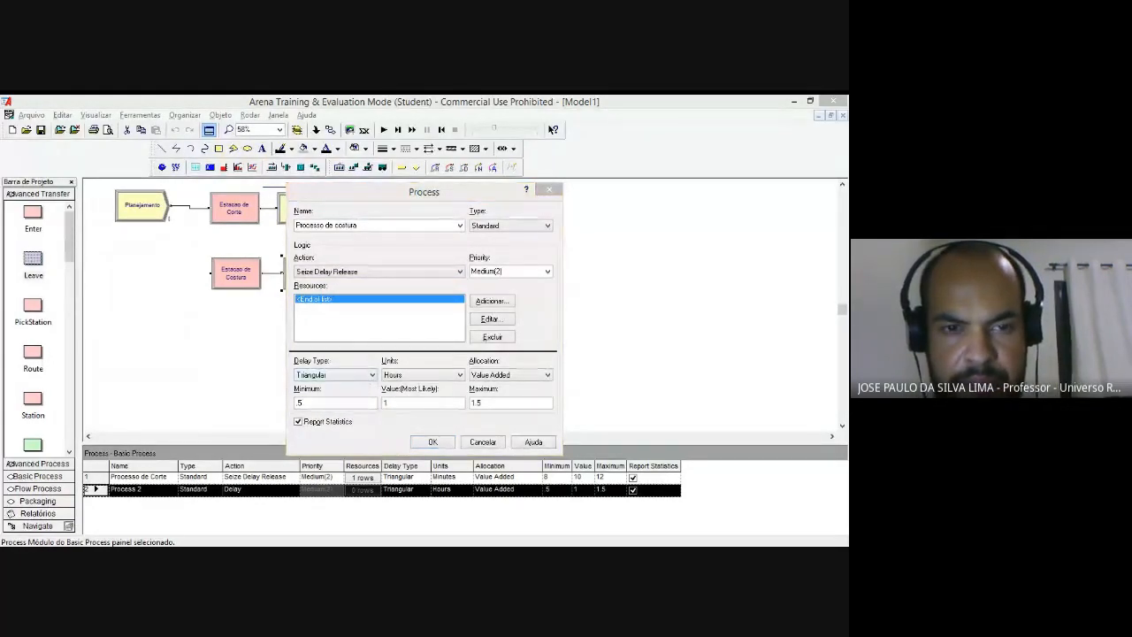
key("alt+Tab")
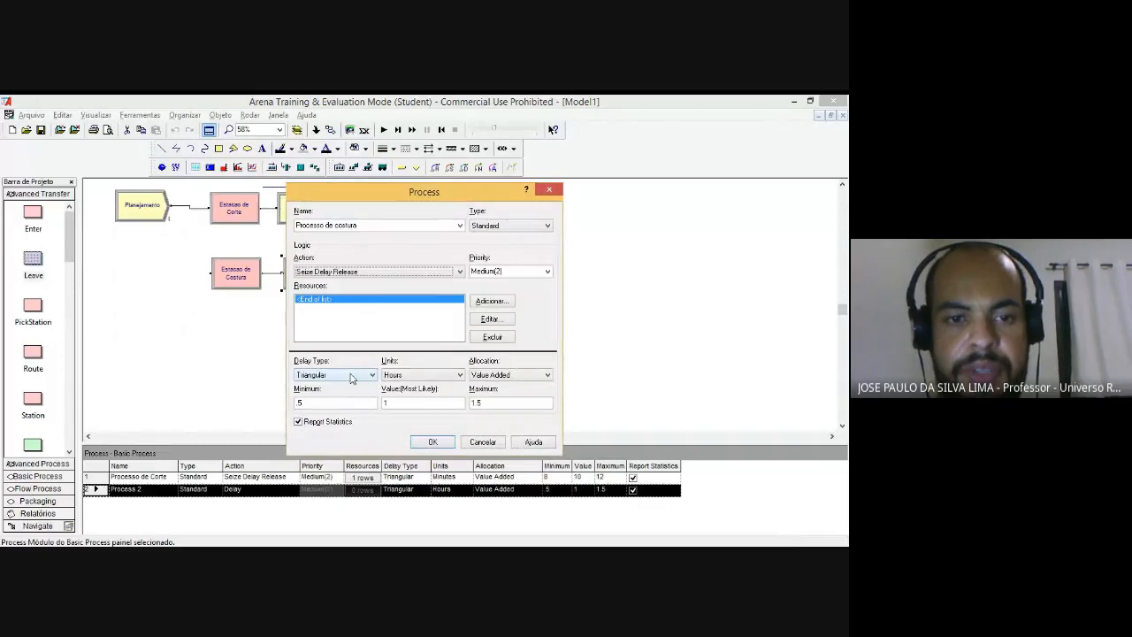
left_click(352, 378)
key("Tab")
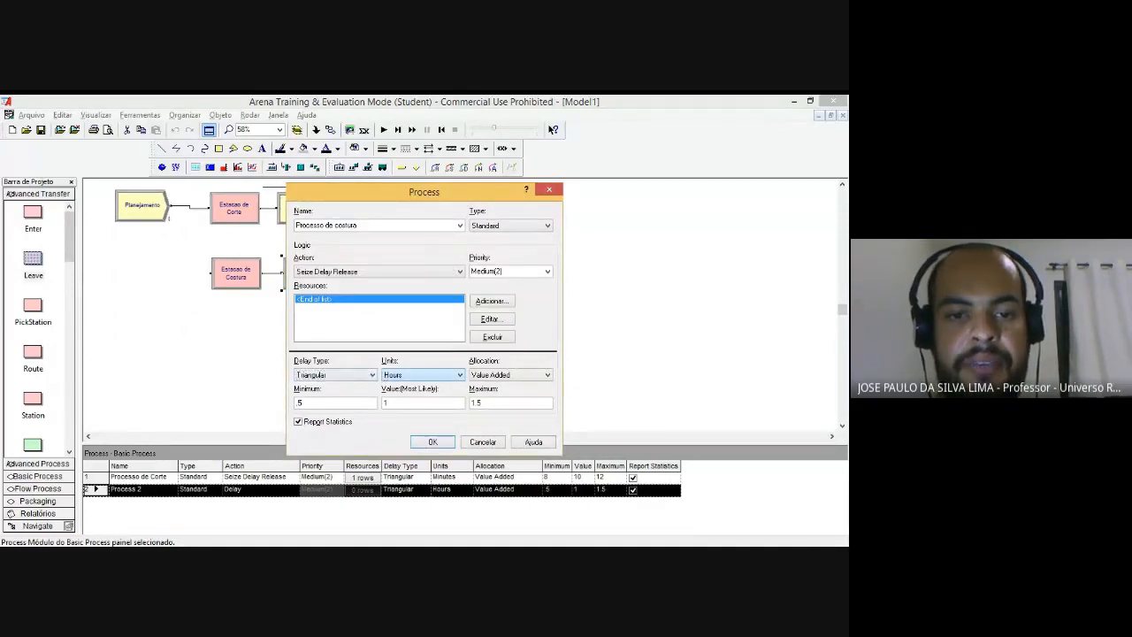
left_click(407, 393)
left_click_drag(327, 404, 251, 402)
key("alt+Tab")
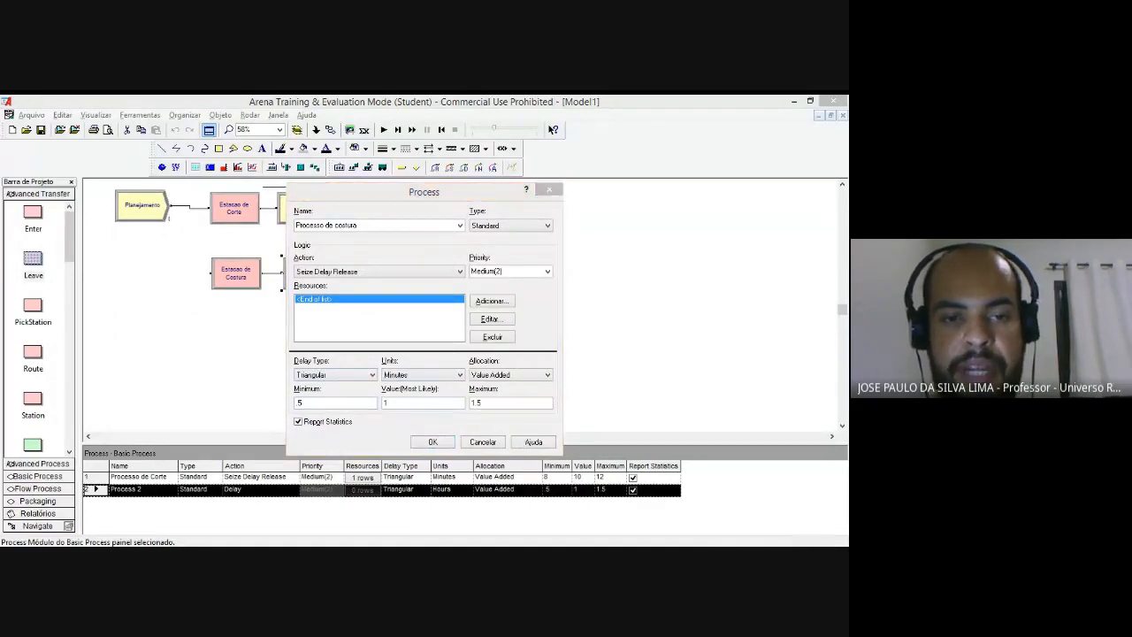
key("alt+Tab")
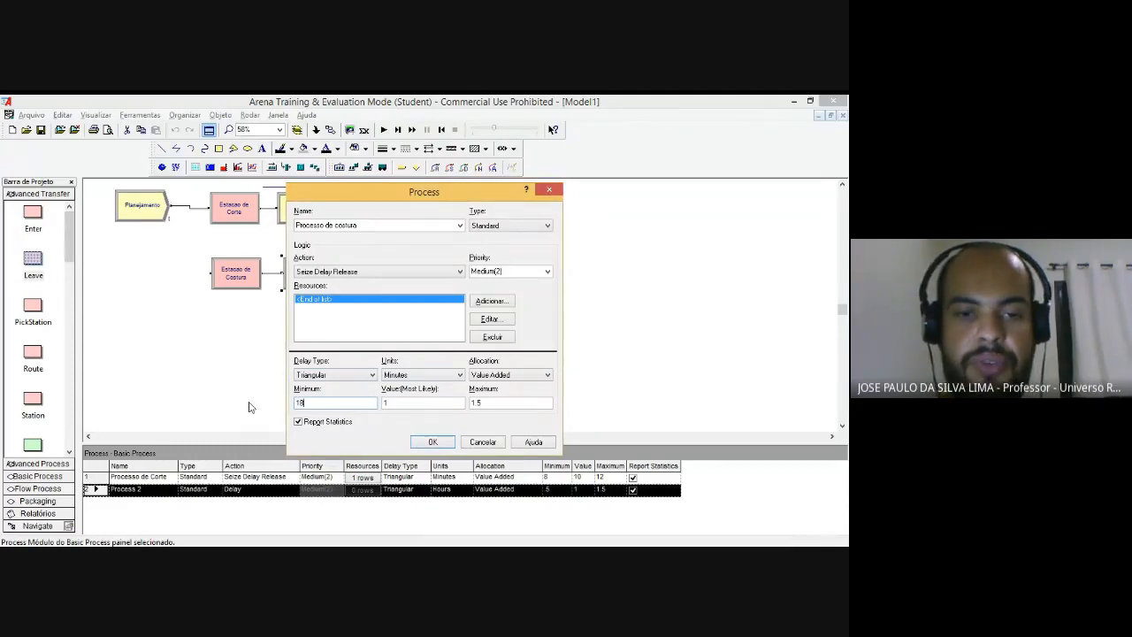
left_click_drag(494, 402, 474, 403)
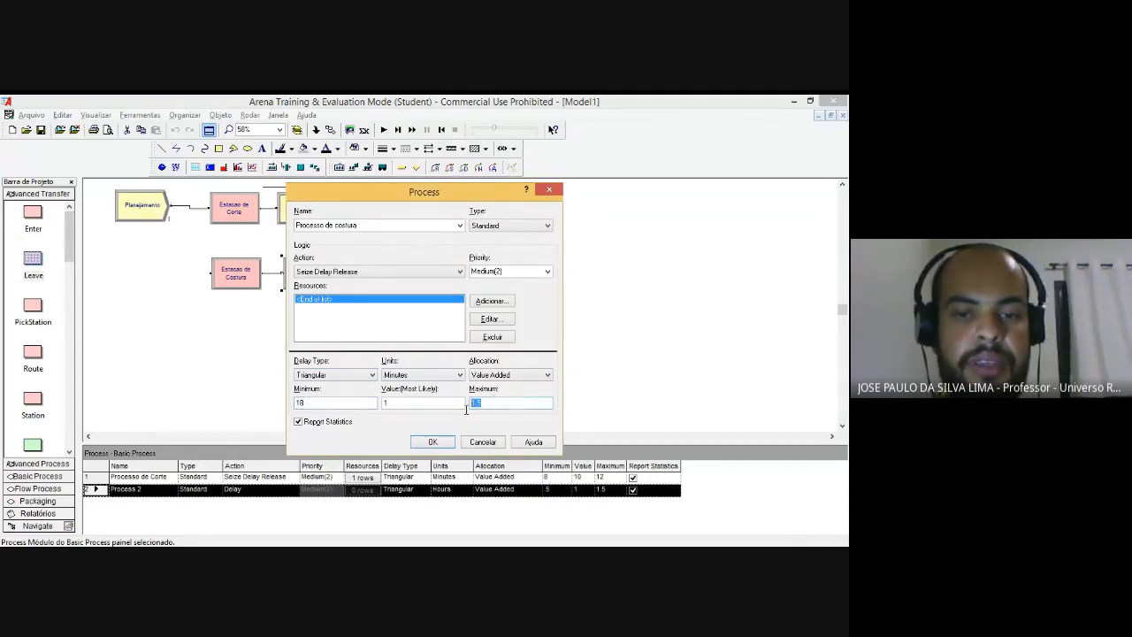
type("28")
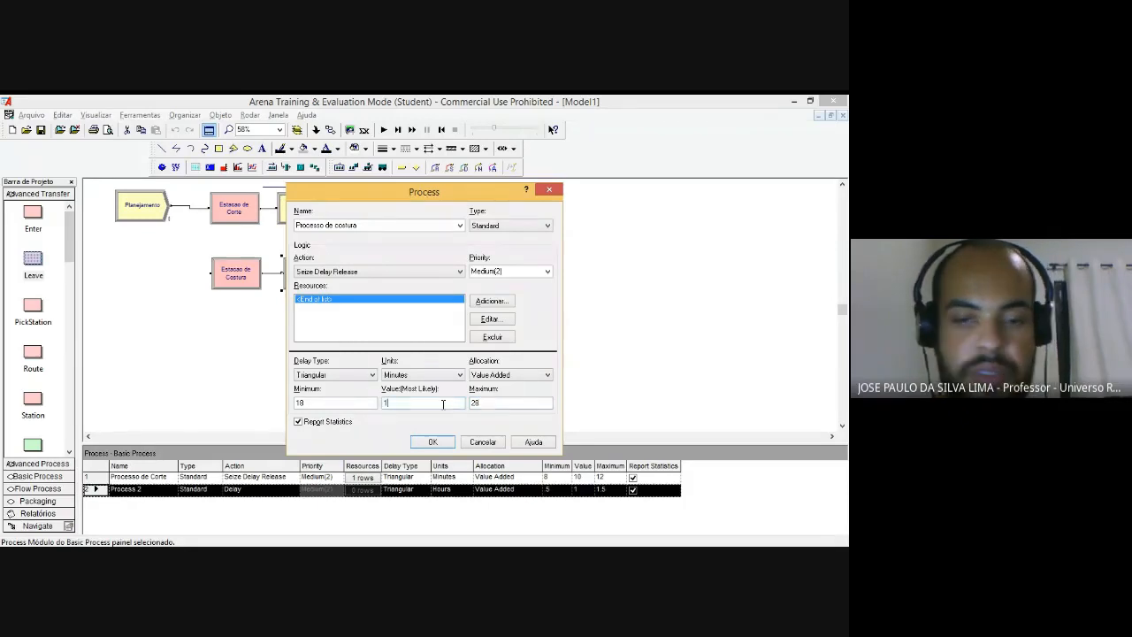
key("alt+Tab")
key("alt+Tab")
type("22")
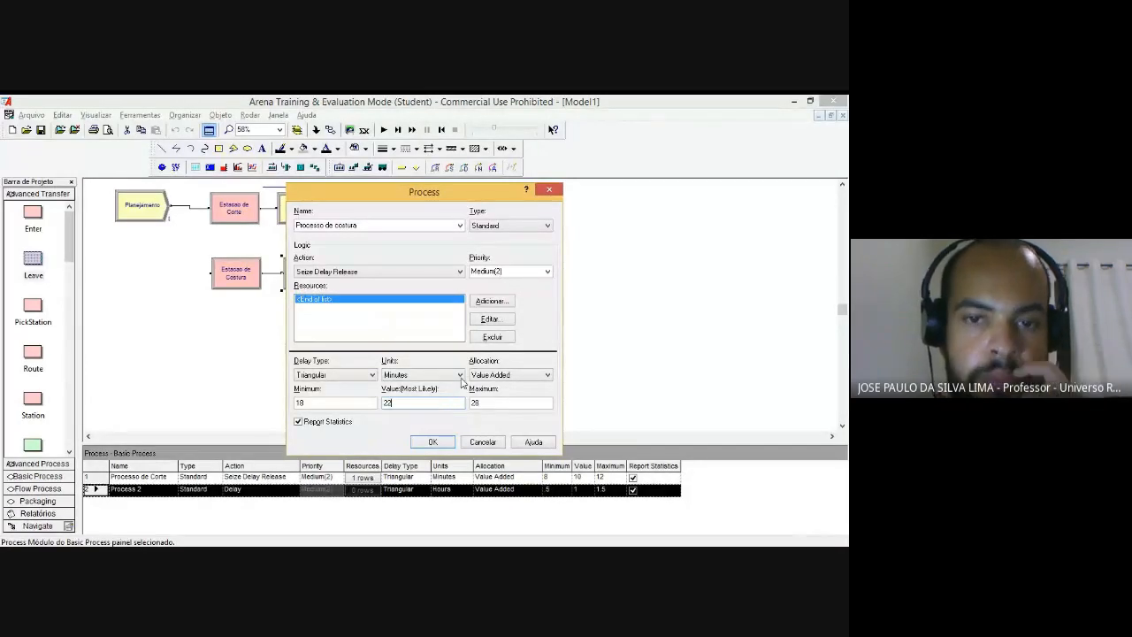
Step: Add a resource named "R_Costura" to the sewing process and apply the module's settings
left_click(491, 302)
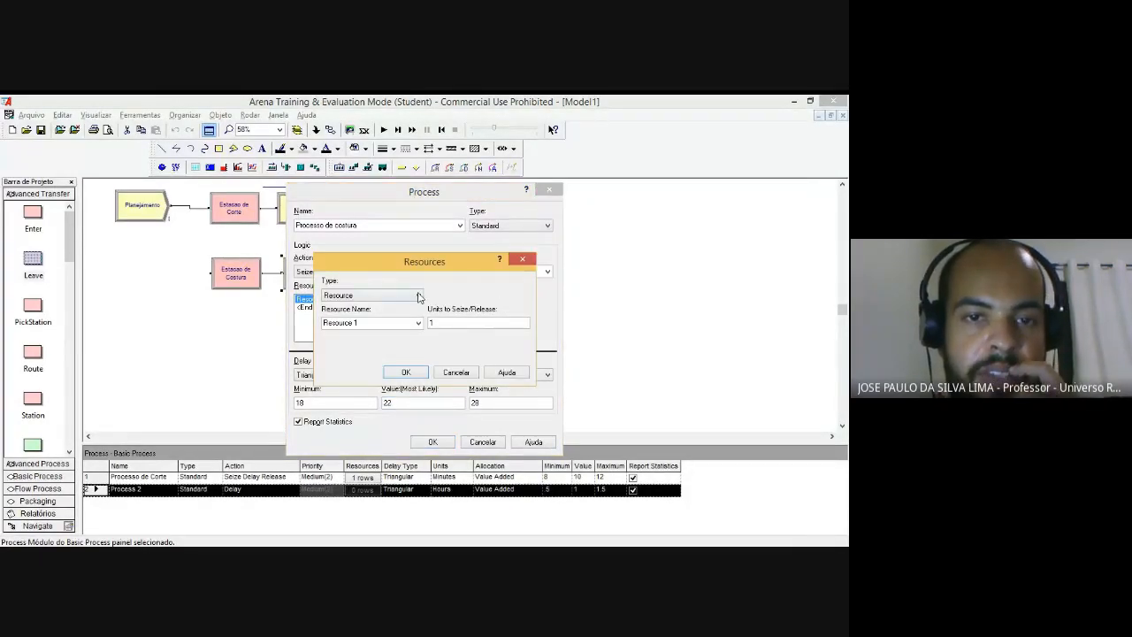
left_click(377, 323)
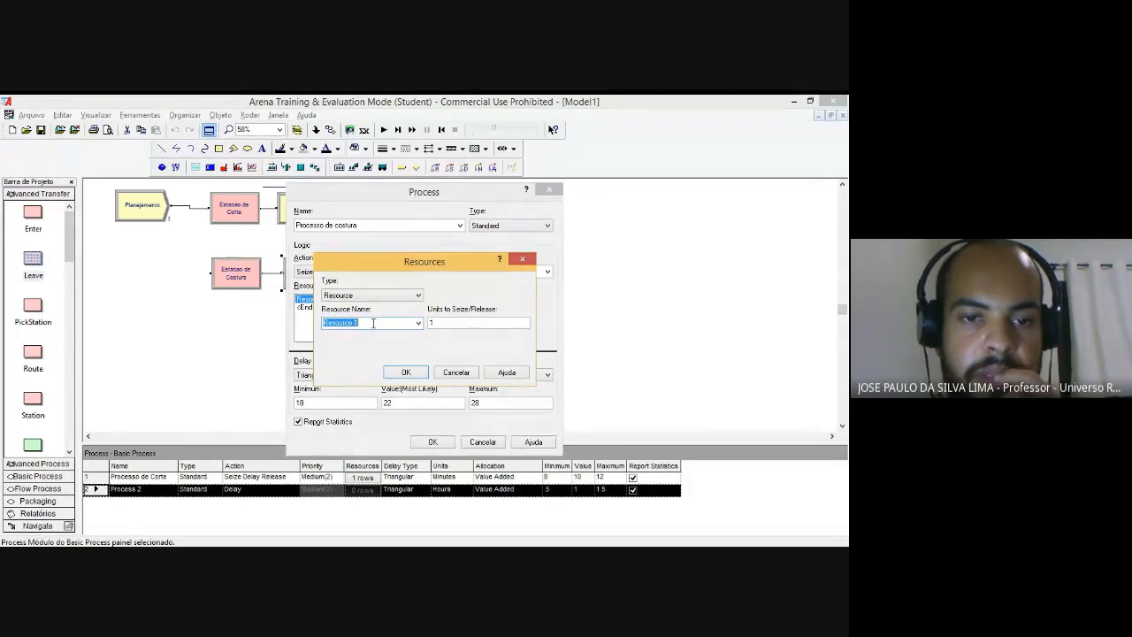
left_click(373, 323)
key("BackSpace")
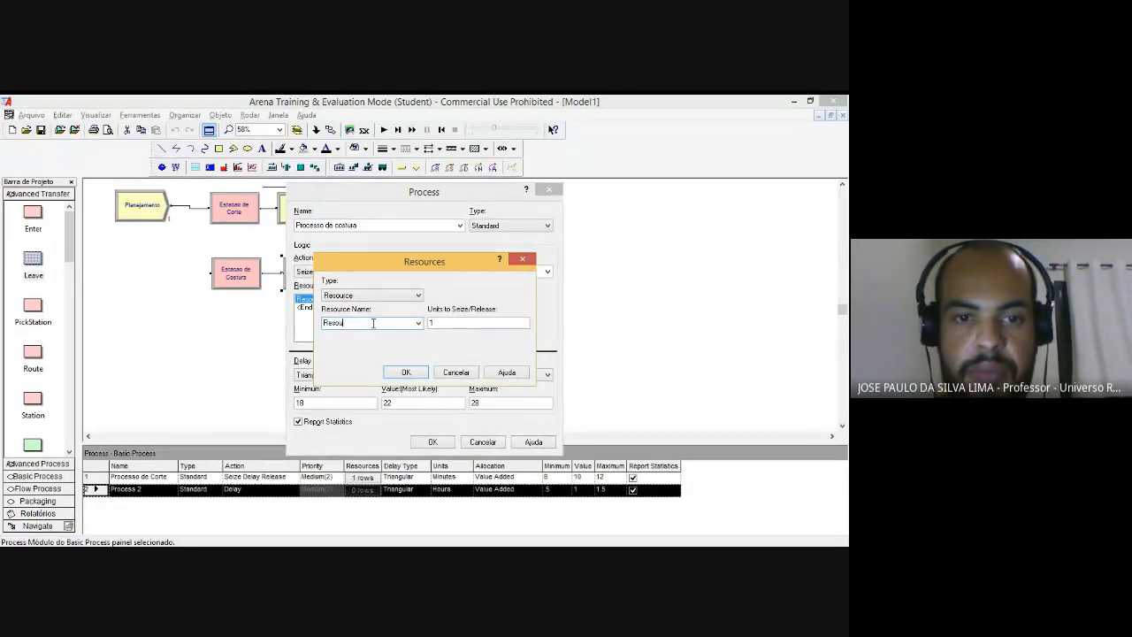
key("BackSpace")
key("BackSpace")
key("BackSpace")
key("BackSpace")
type("_Costura")
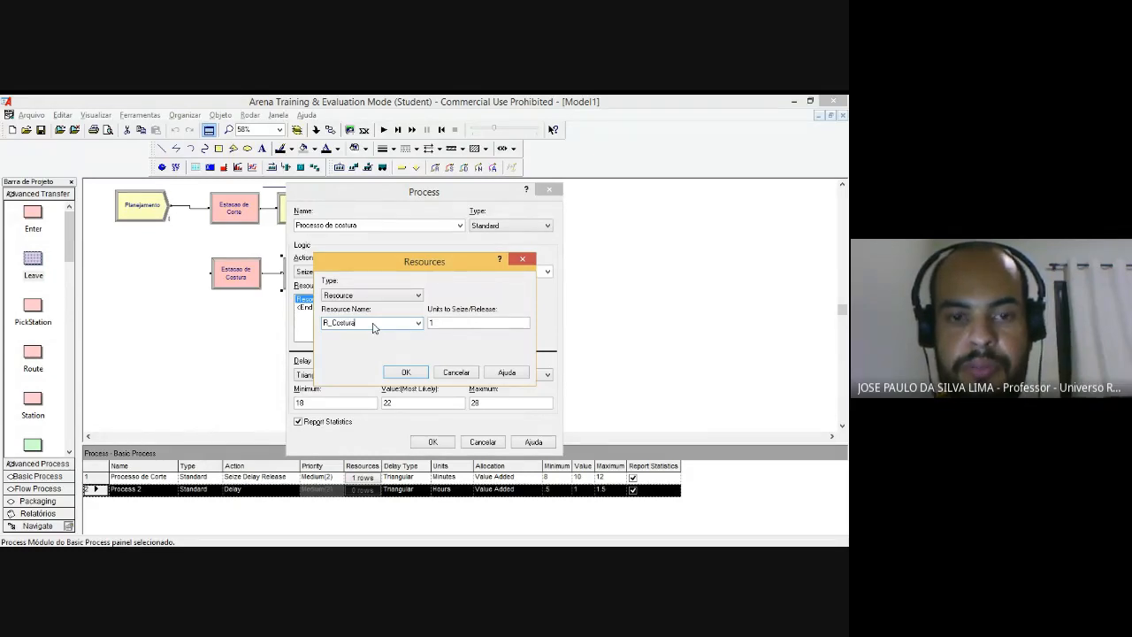
left_click(394, 373)
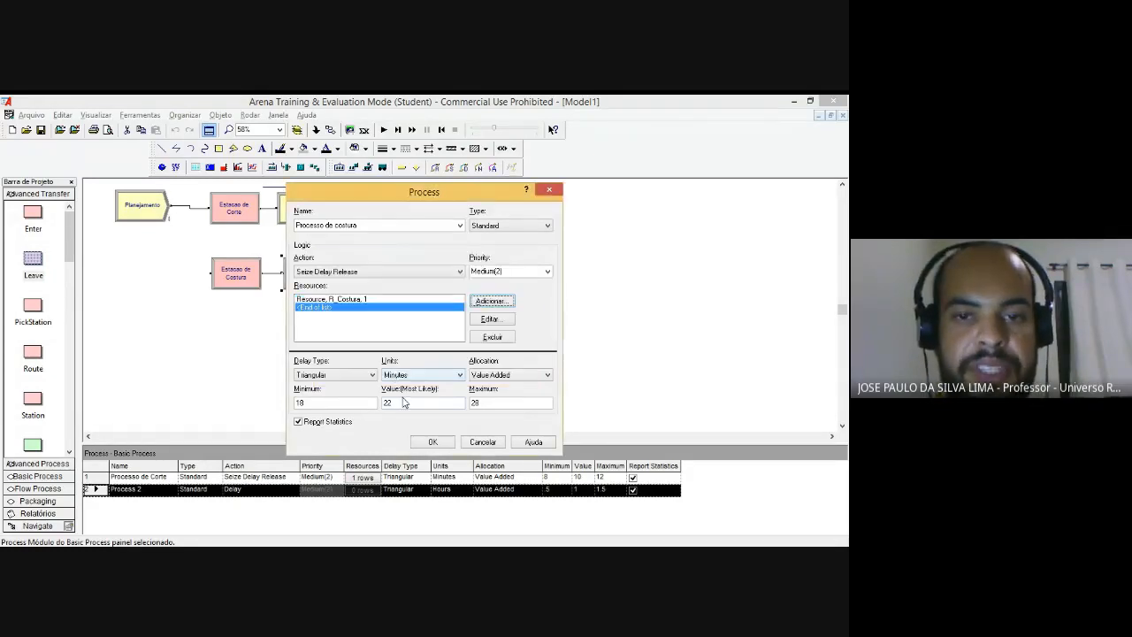
left_click(442, 441)
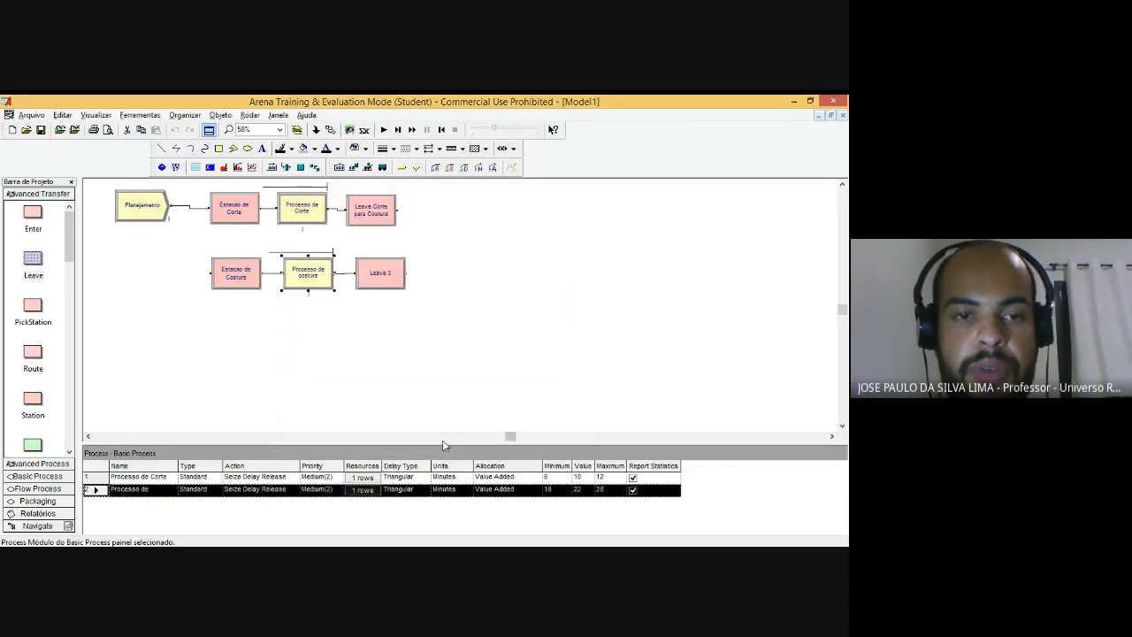
Step: Rename the Leave module at the end of the sewing line as "Leave Costura para Inspecao" and apply it
left_click(390, 282)
double_click(390, 283)
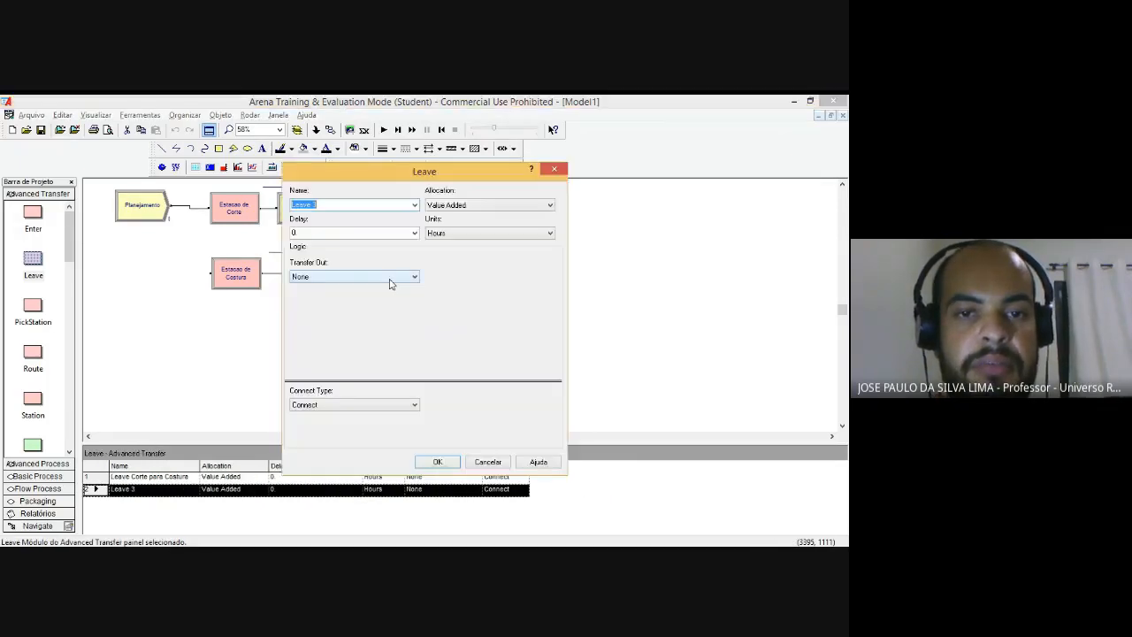
left_click(329, 205)
key("BackSpace")
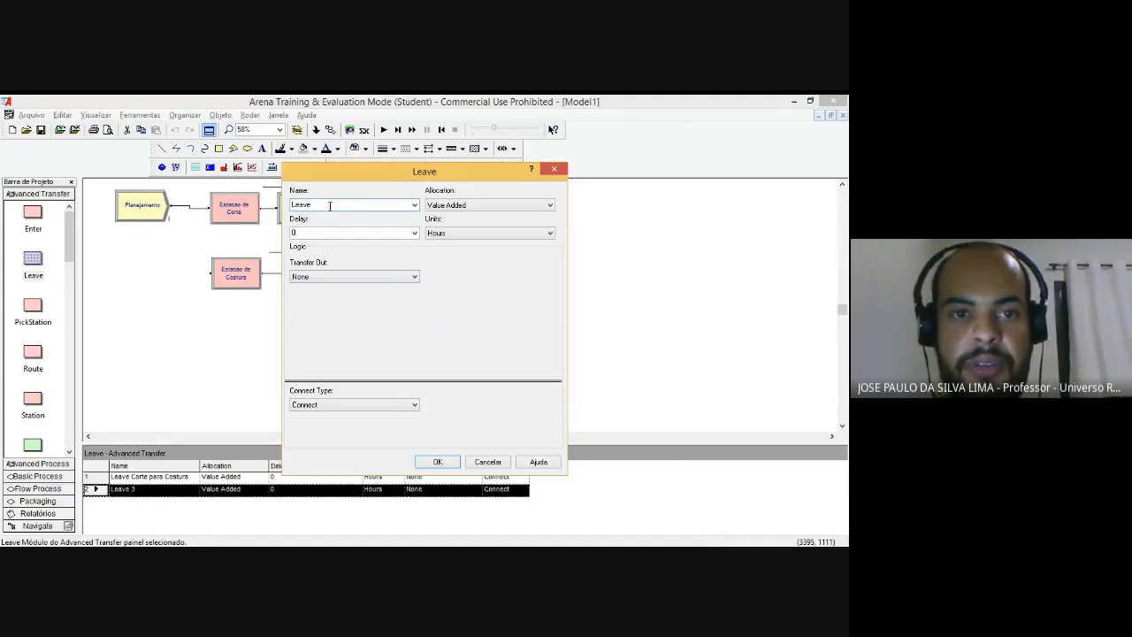
type("Cos")
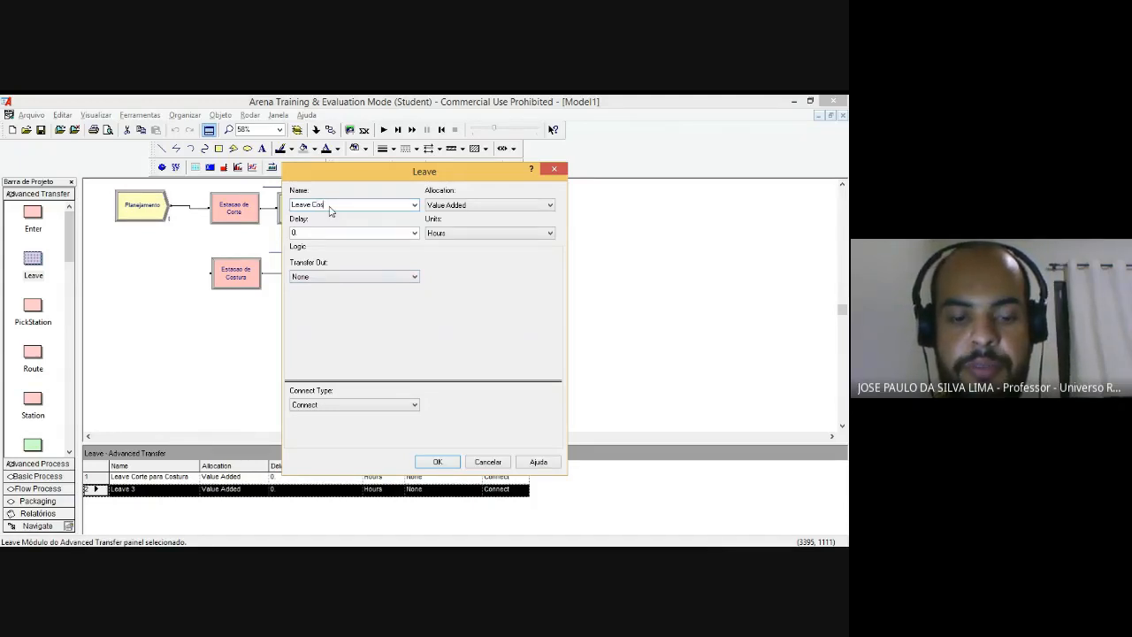
type("tura p")
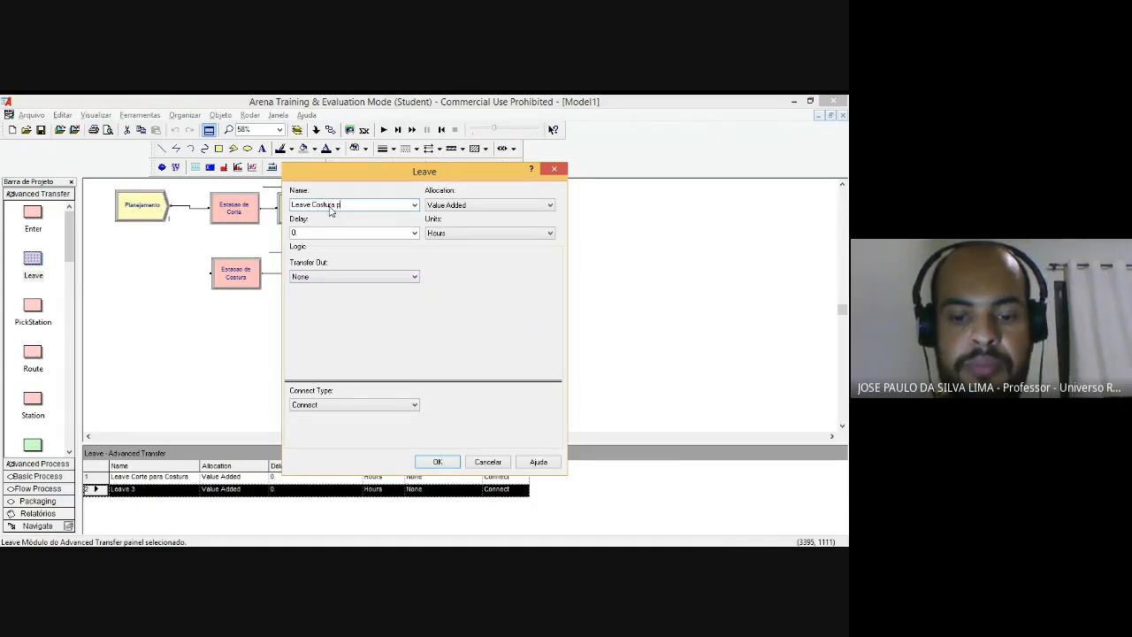
type("ara")
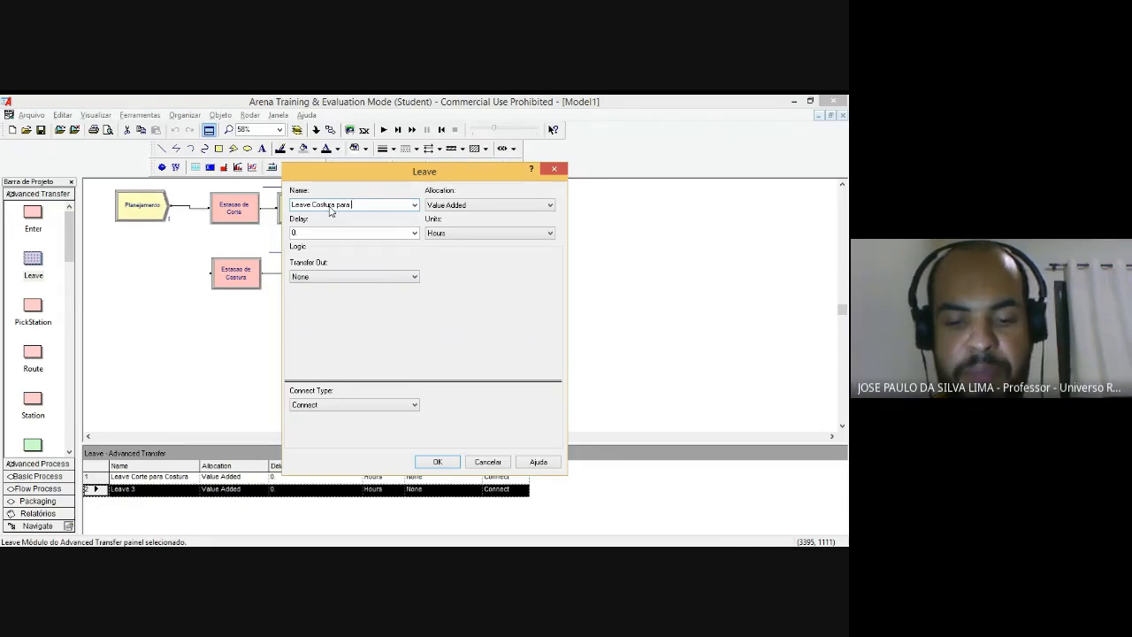
type(" In")
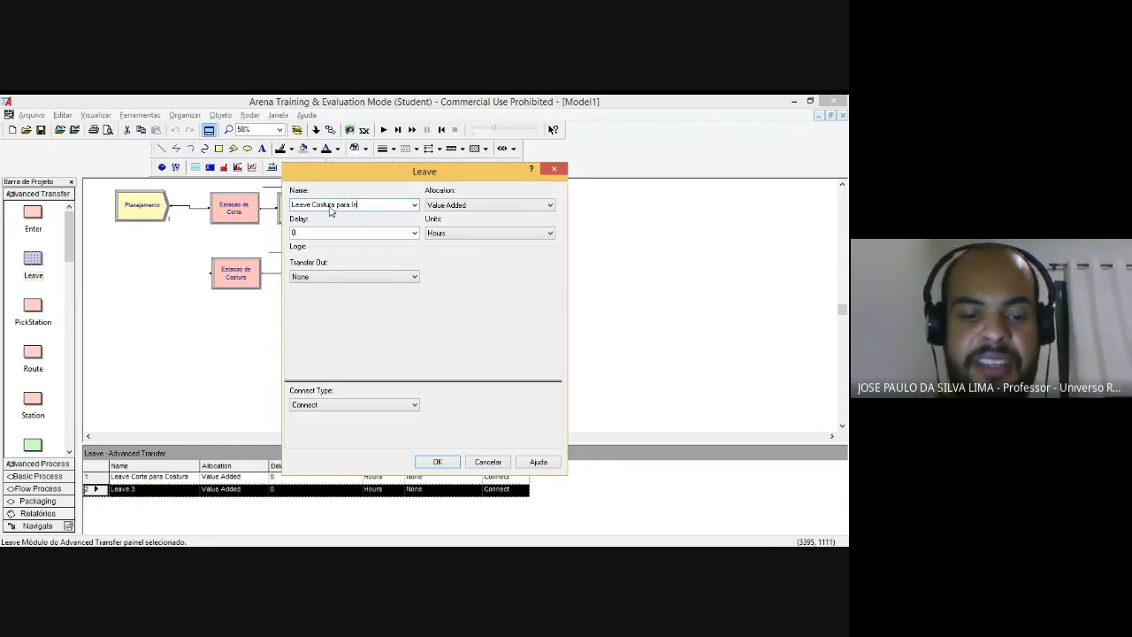
type("spec")
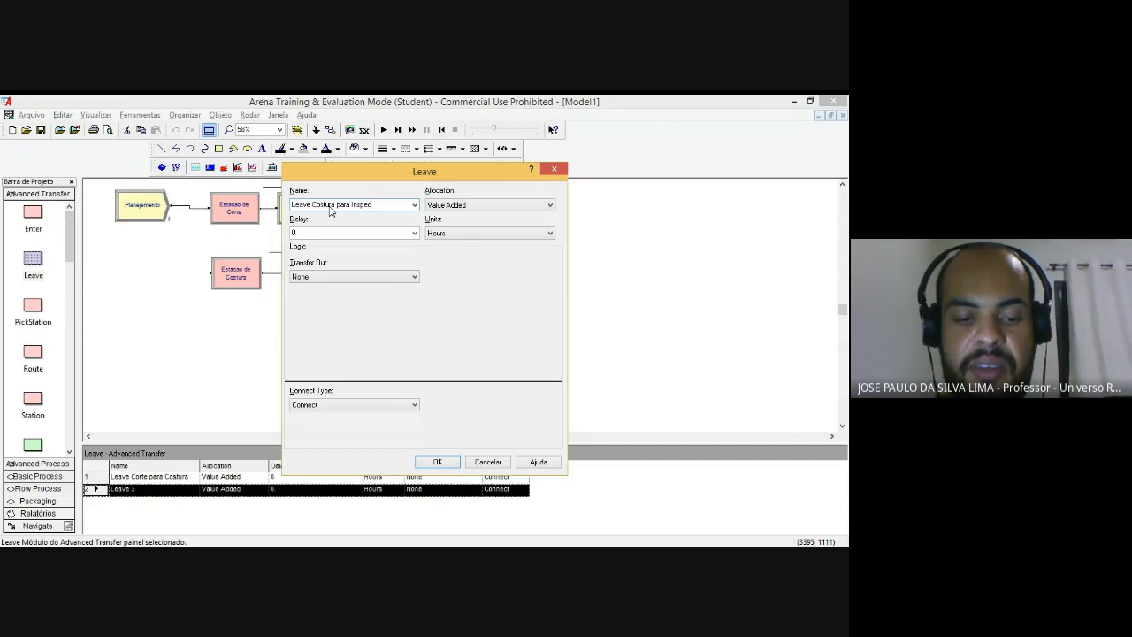
left_click(371, 209)
type("a")
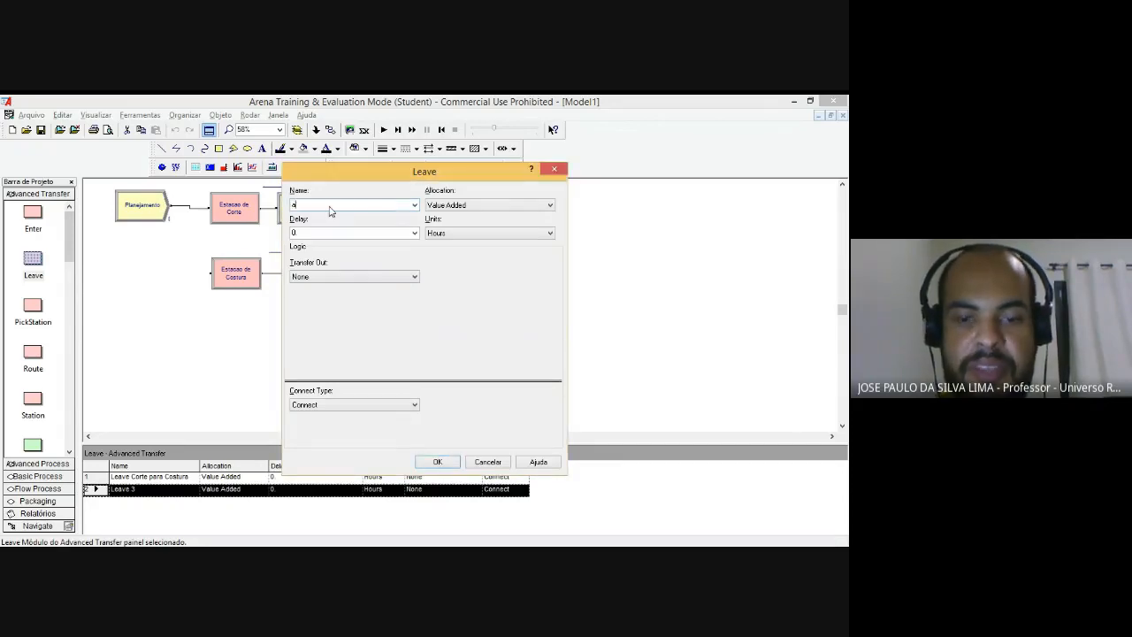
scroll(330, 207, "down", 3)
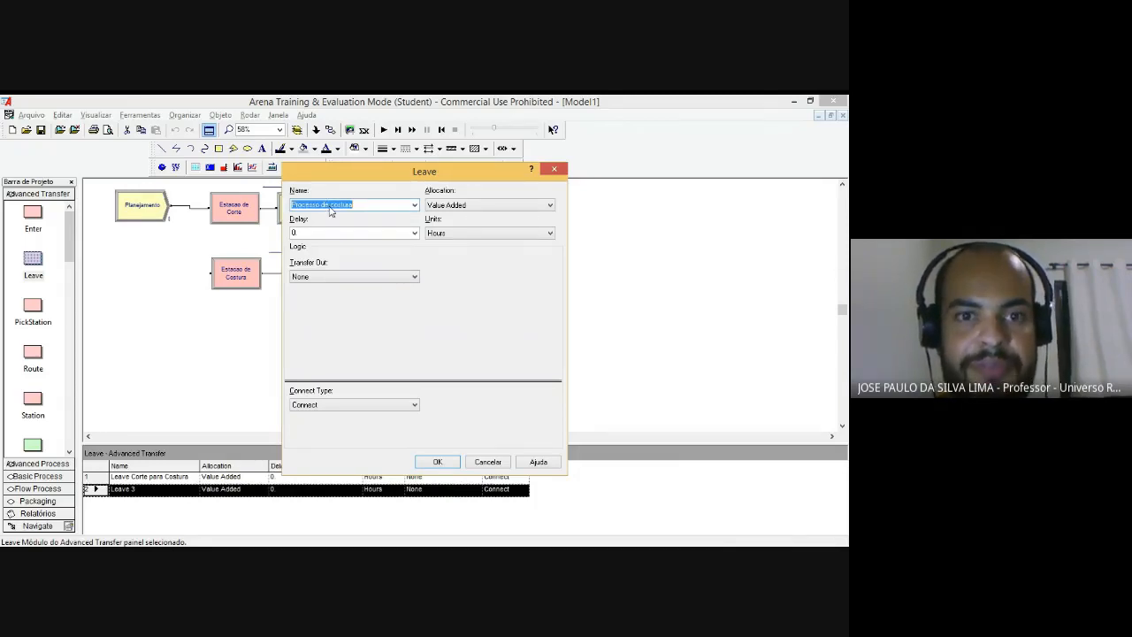
left_click(355, 205)
key("shift+Home")
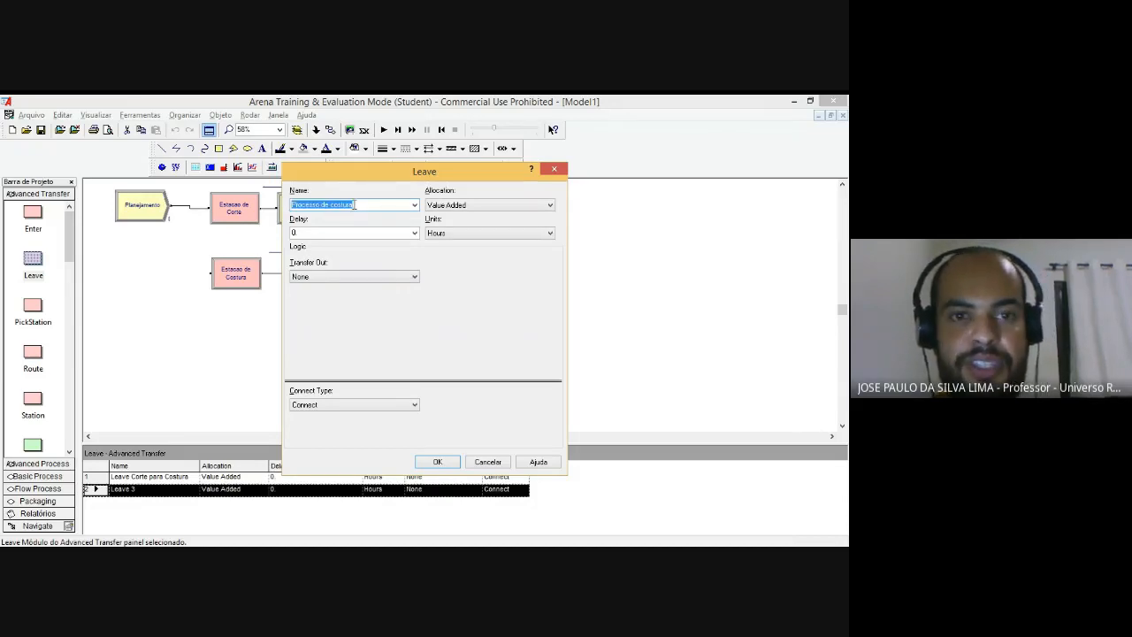
type("Le")
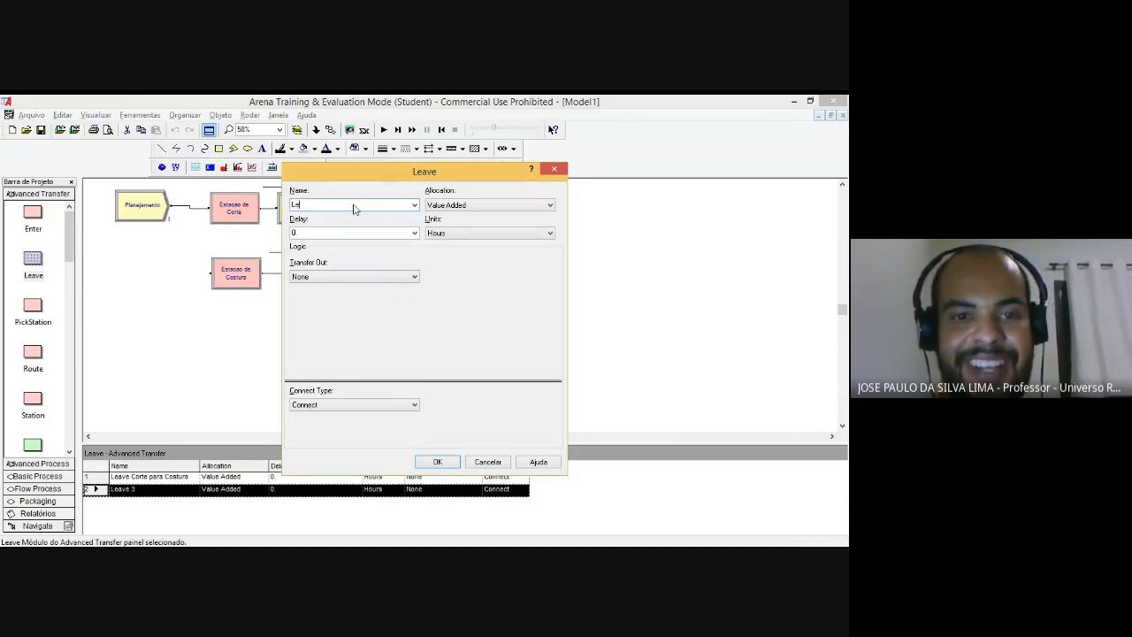
type("ave")
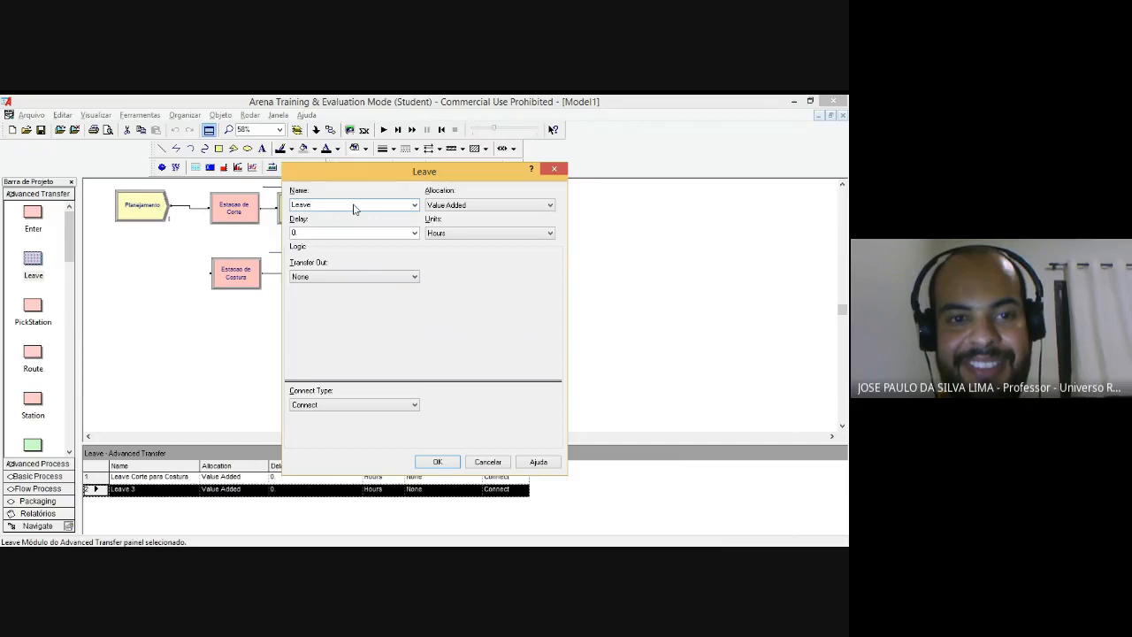
type(" Costura")
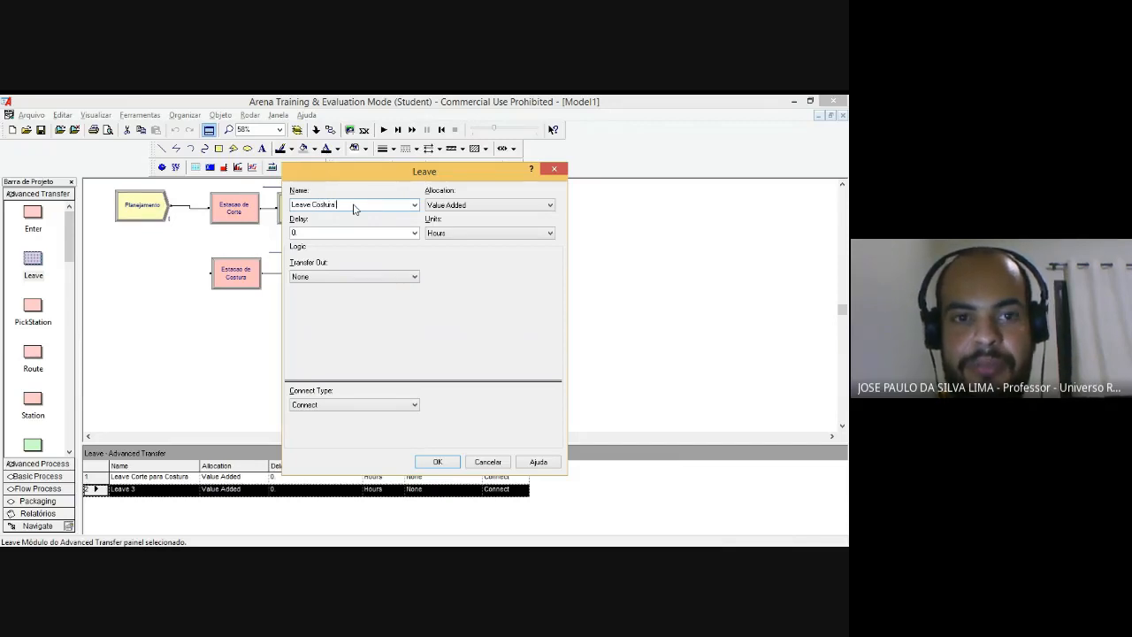
type(" para Inspecao")
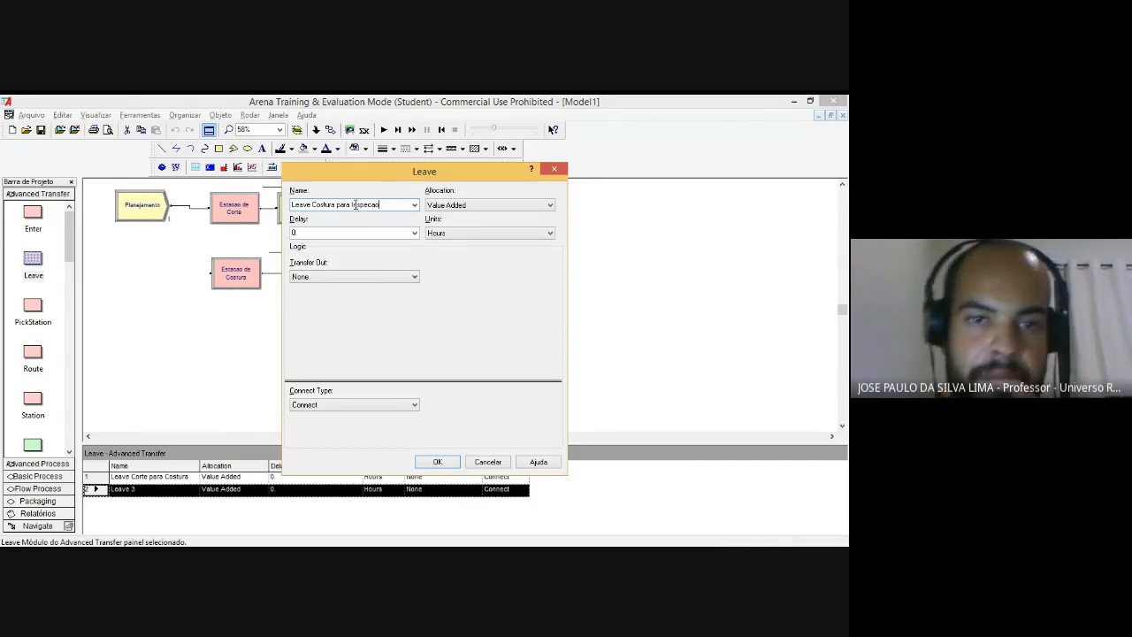
left_click(435, 462)
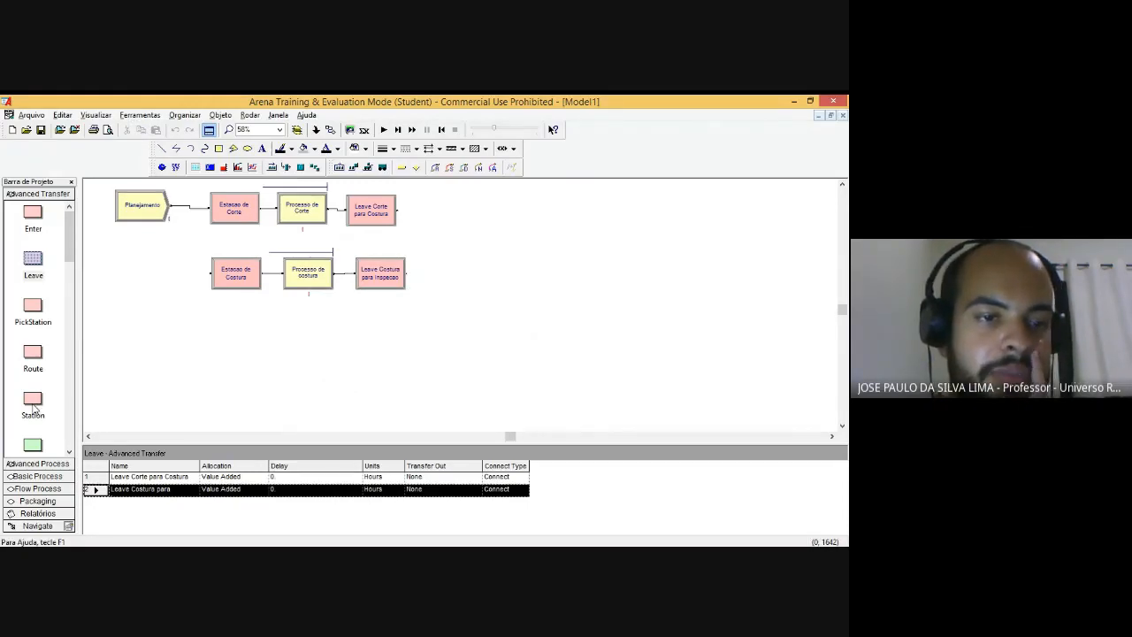
Step: Add a Station module below the sewing station and name it "Estacao de Inspecao"
left_click_drag(33, 403, 227, 333)
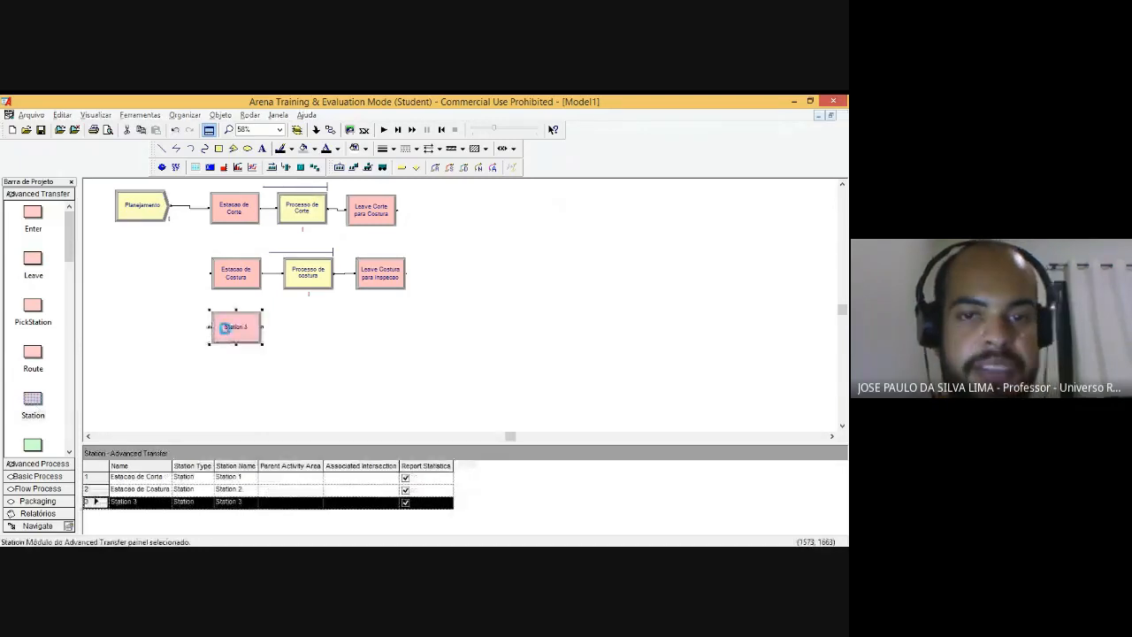
double_click(228, 327)
left_click_drag(383, 269, 341, 270)
type("Estacao de I")
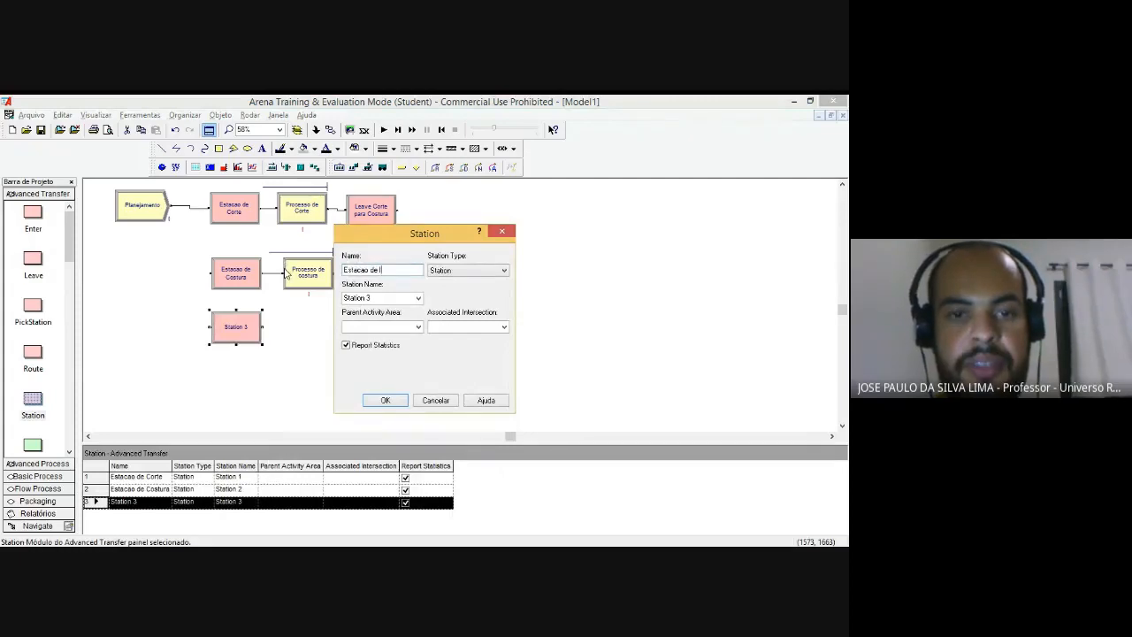
type("nspeca")
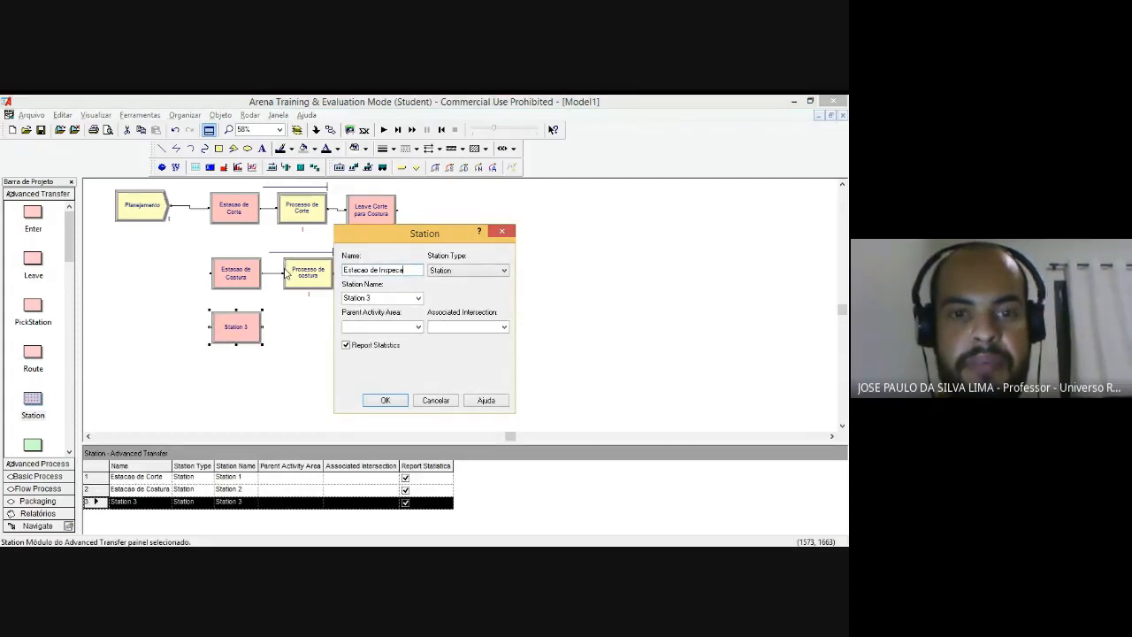
type("o")
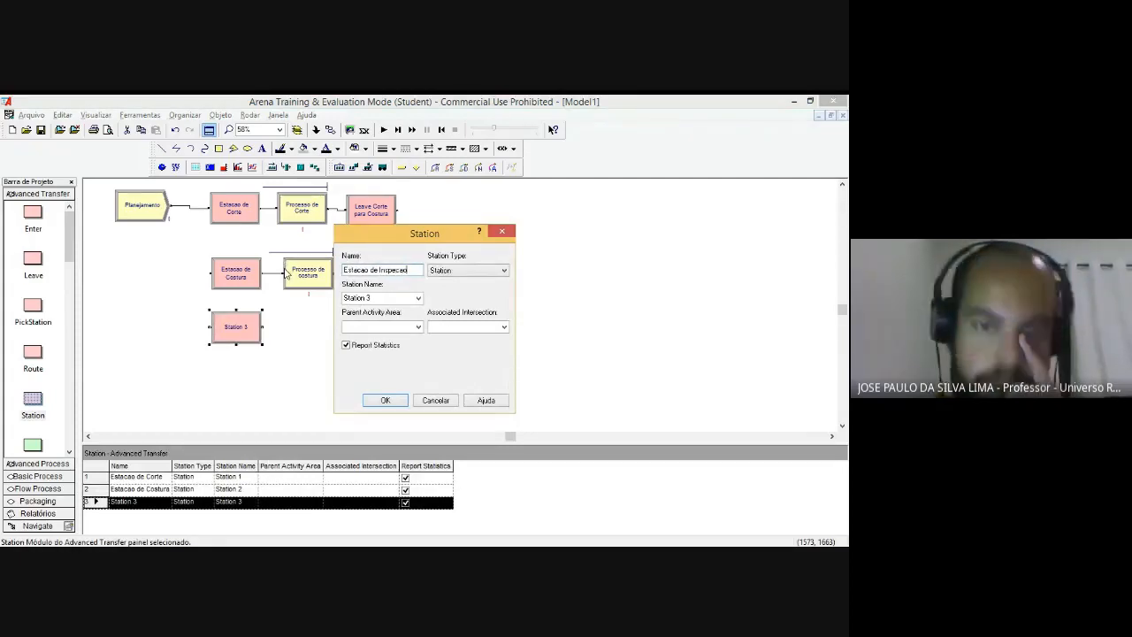
left_click(383, 401)
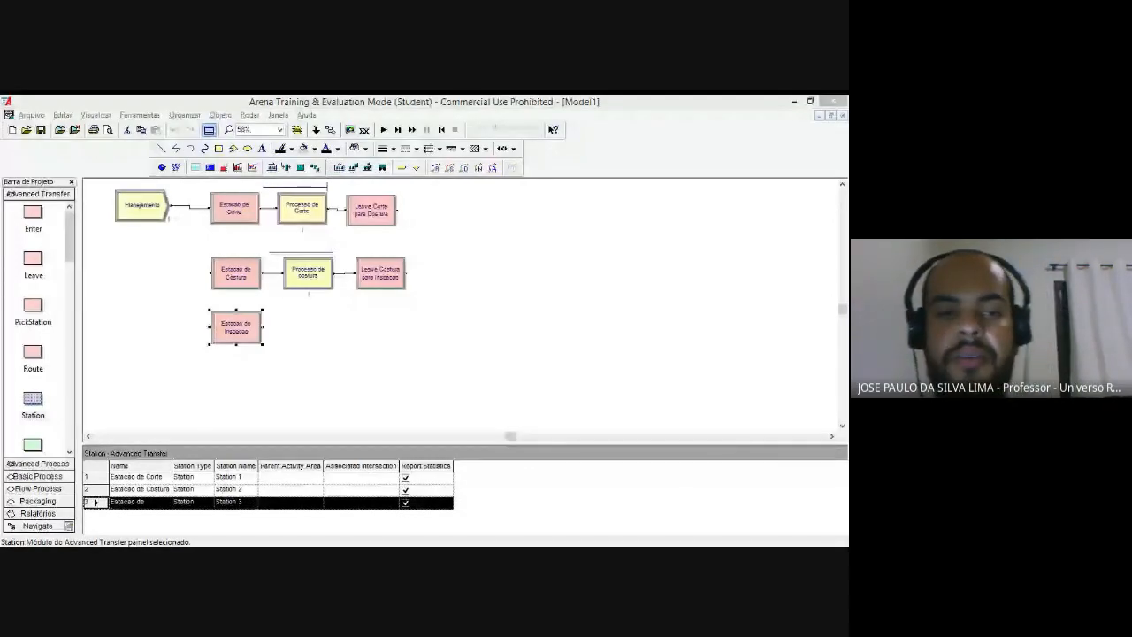
Step: Place a Basic Process Process module directly after the inspection station, connected to it
left_click(150, 520)
scroll(30, 377, "down", 1)
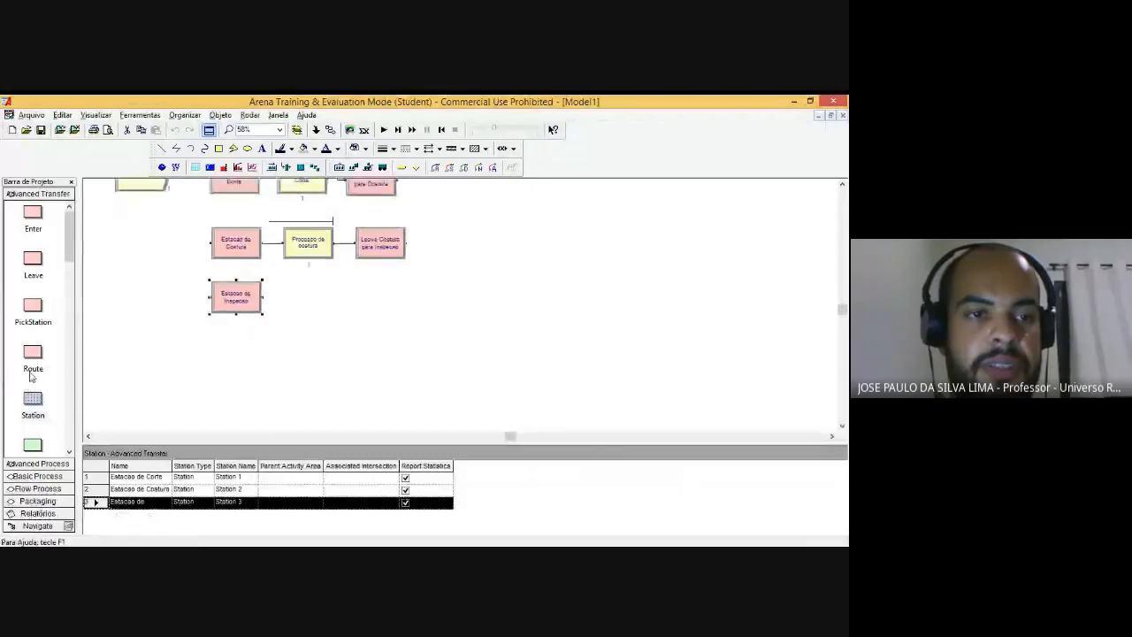
scroll(30, 377, "down", 3)
scroll(30, 377, "up", 4)
mouse_move(70, 254)
left_mouse_down()
mouse_move(72, 311)
mouse_move(57, 250)
left_mouse_up()
left_click(35, 477)
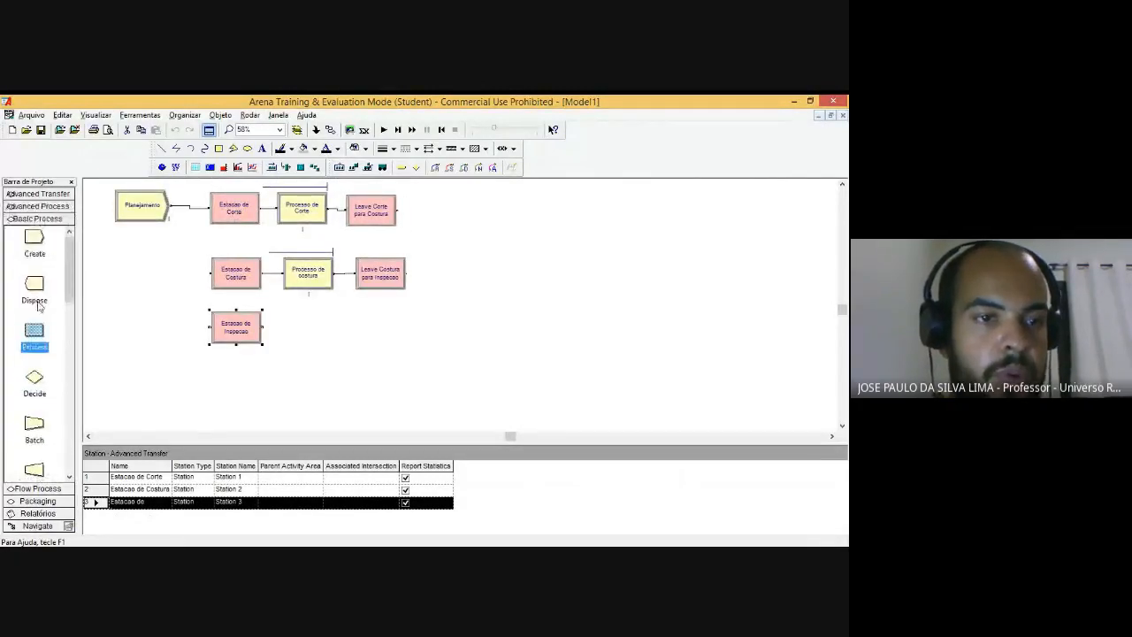
left_click_drag(36, 333, 289, 335)
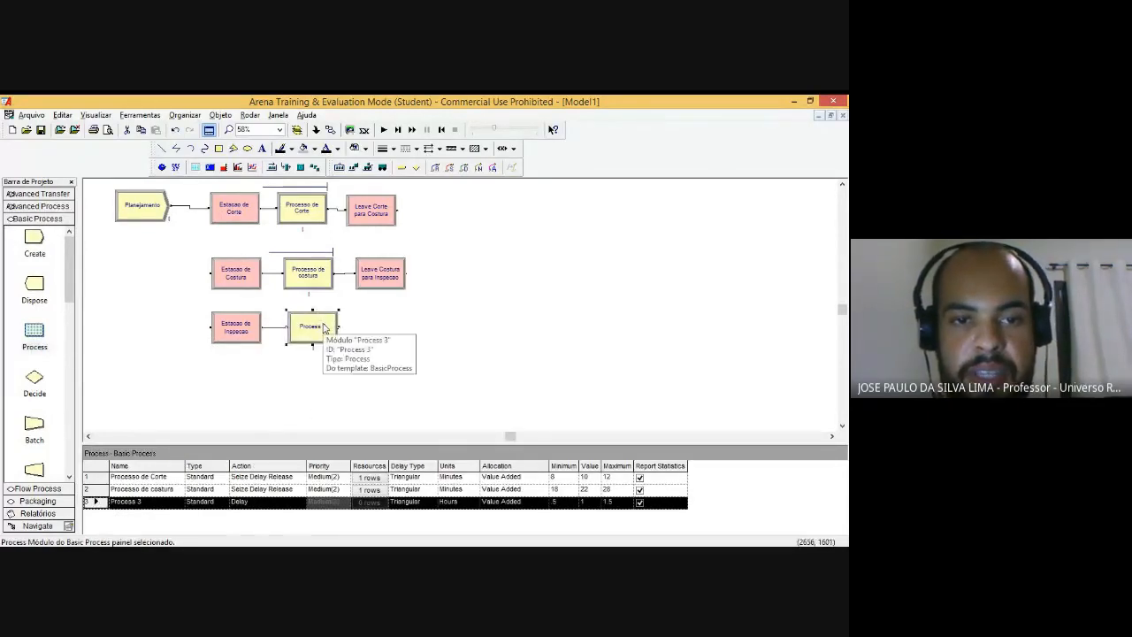
Step: Rename the new Process module after the inspection station as "Processo de Inspecao"
double_click(323, 333)
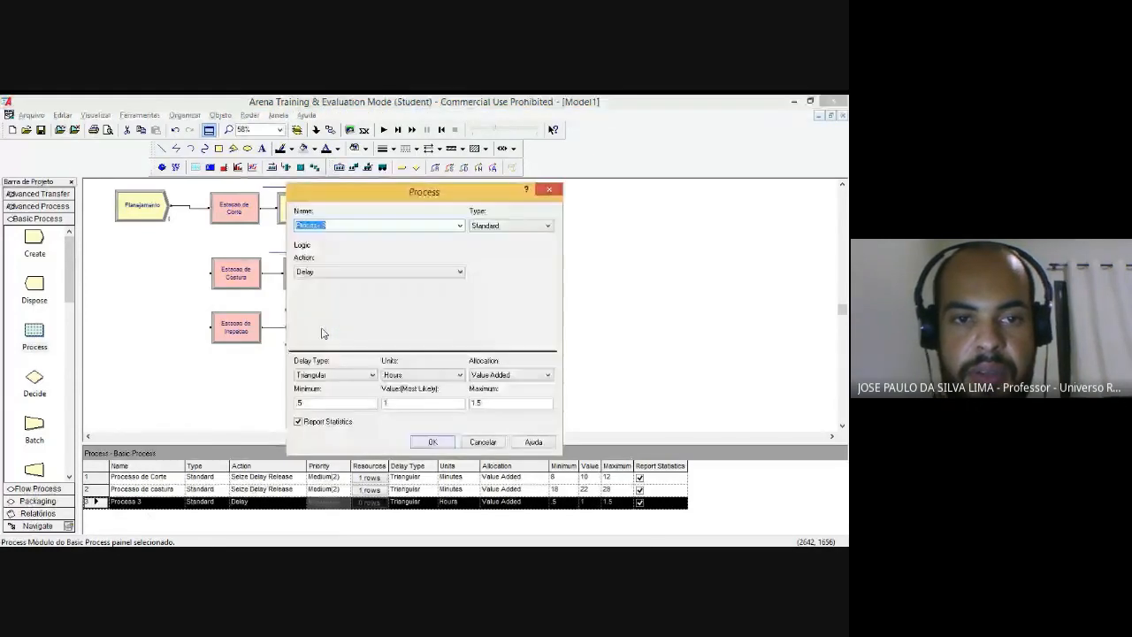
left_click(338, 225)
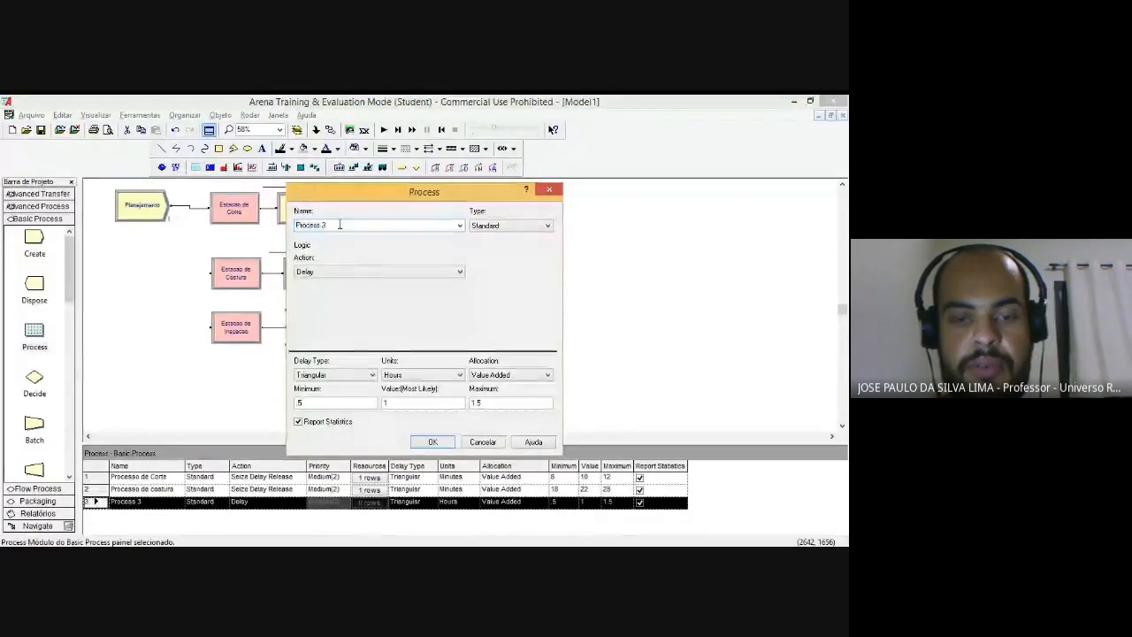
key("BackSpace")
key("BackSpace")
type("o de Inspecao")
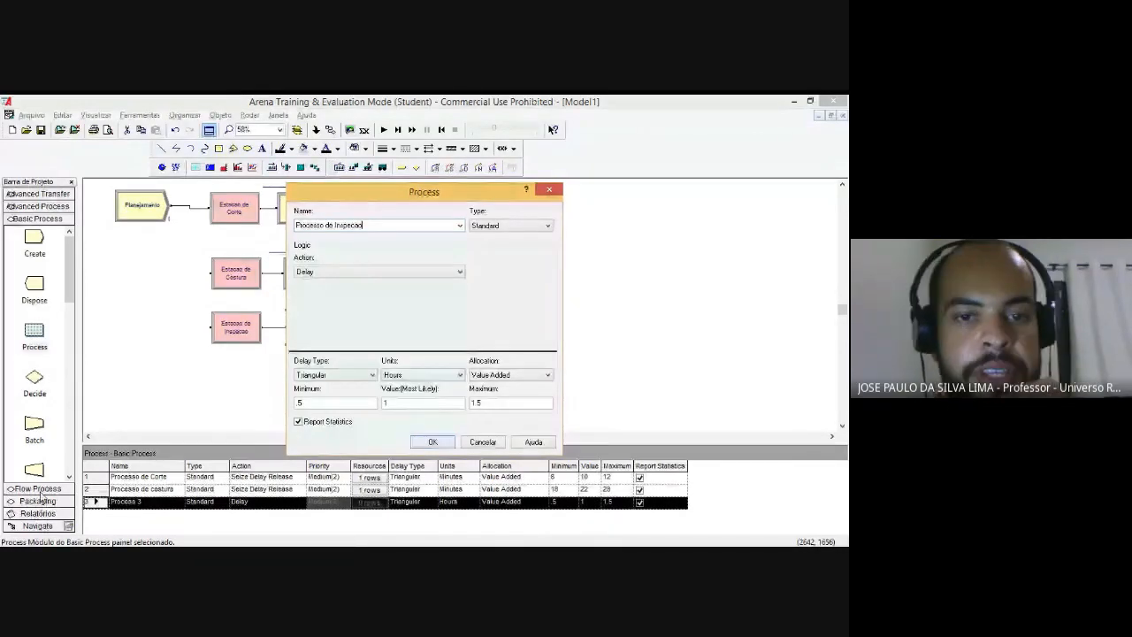
left_click(43, 557)
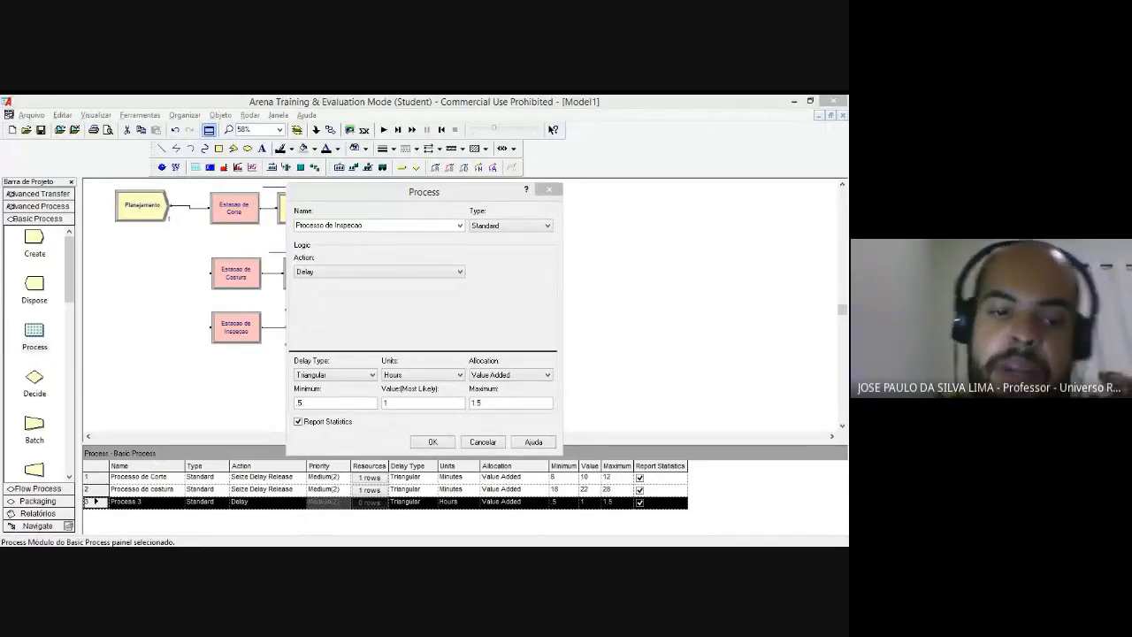
key("alt+Tab")
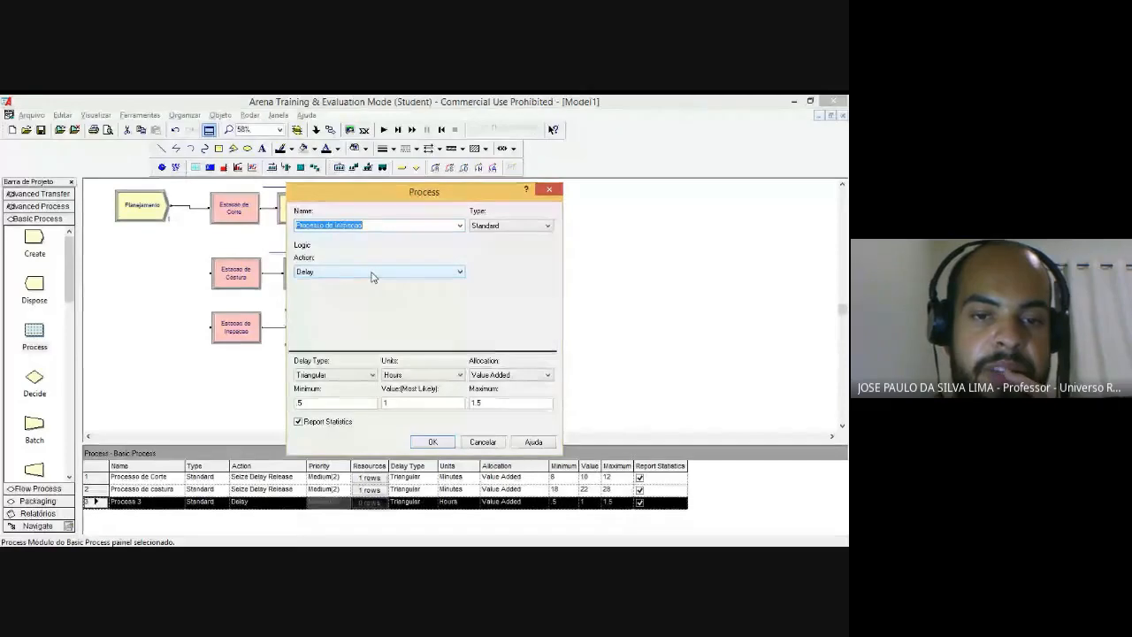
Step: Set the inspection process's delay to a constant 2 minutes
left_click(363, 375)
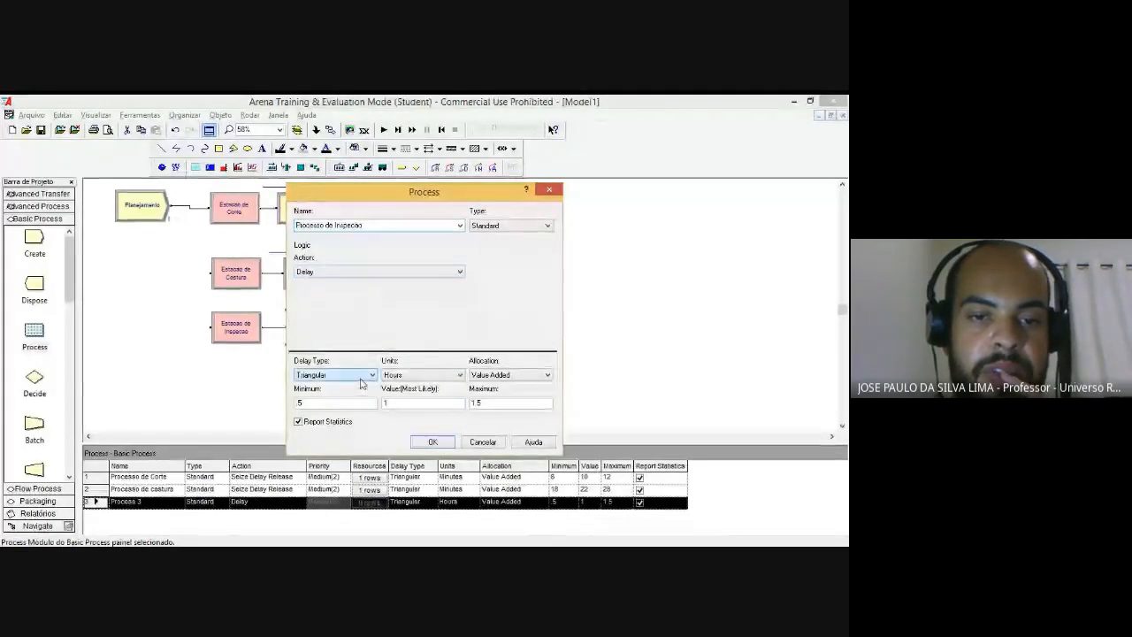
left_click(345, 390)
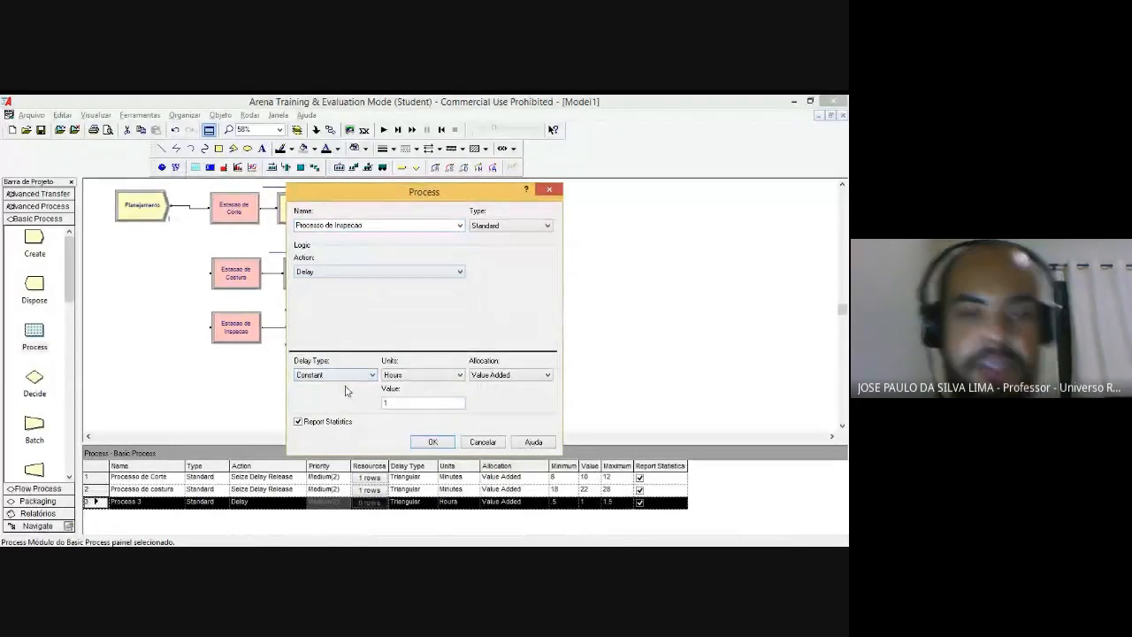
left_click(426, 375)
key("Up")
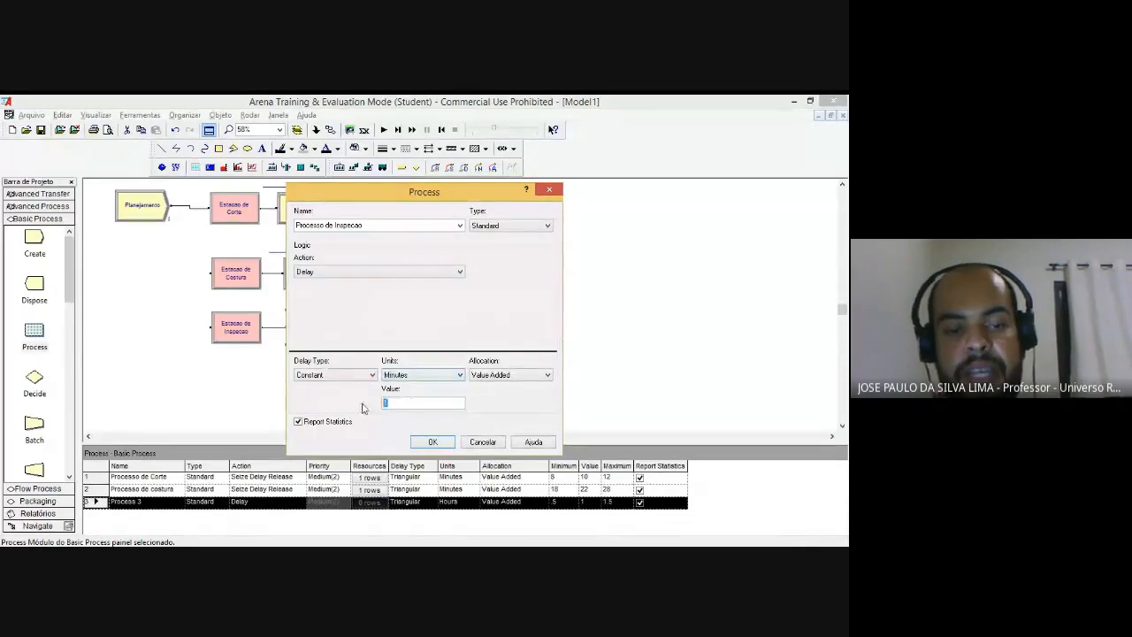
key("Tab")
type("2")
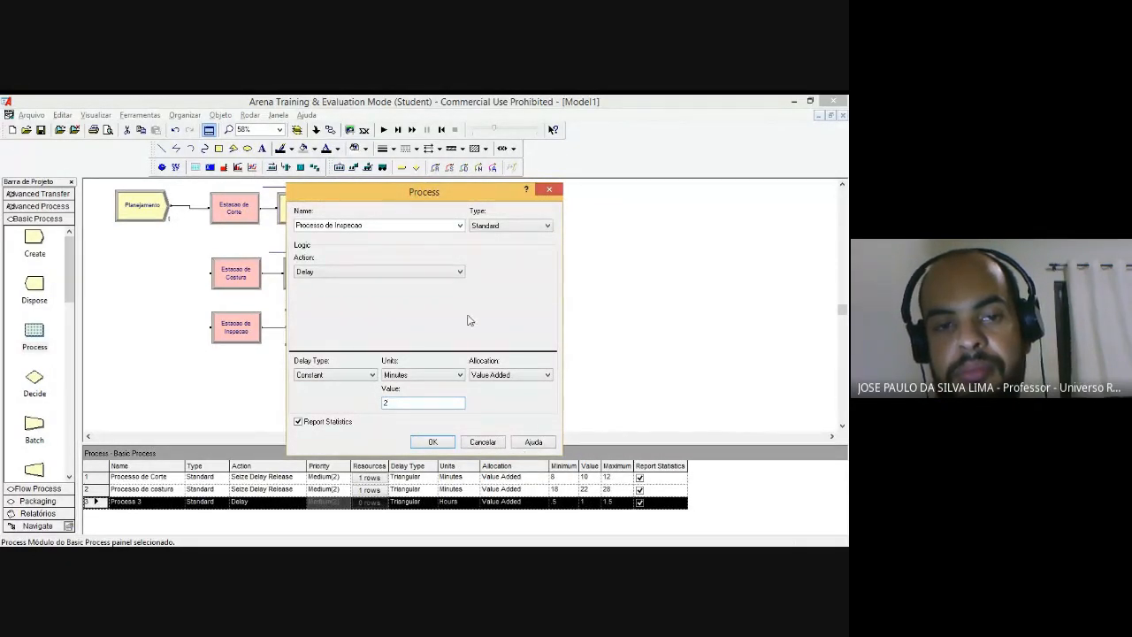
Step: Set the inspection process's action to Seize Delay Release and add one unit of a resource named "R_Inspecao"
left_click(459, 272)
left_click(354, 303)
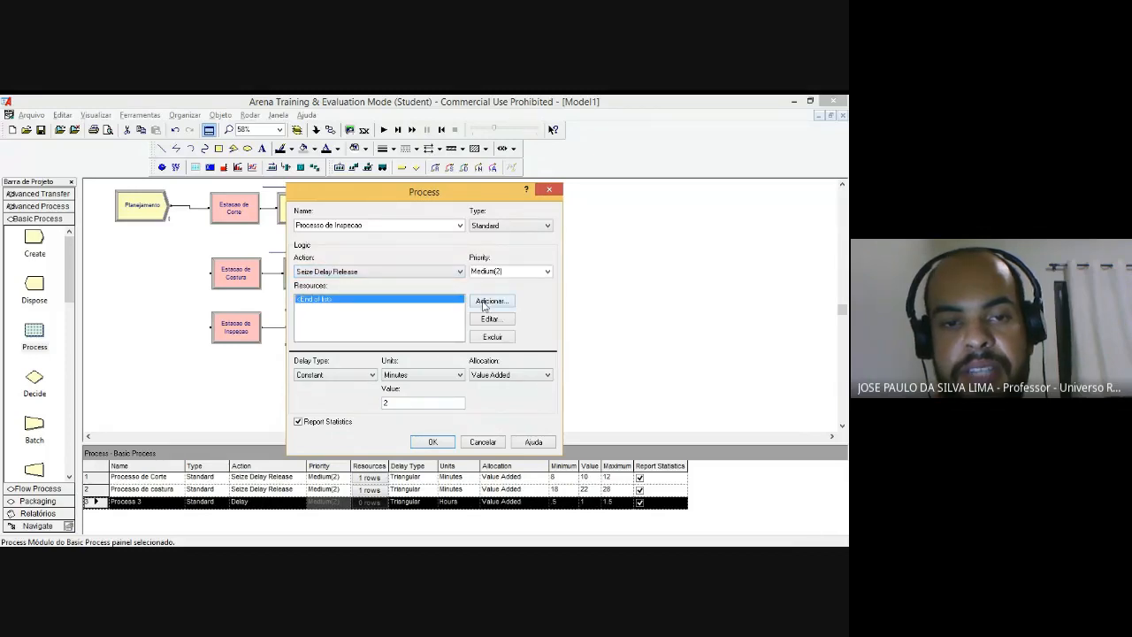
left_click(490, 301)
left_click(376, 324)
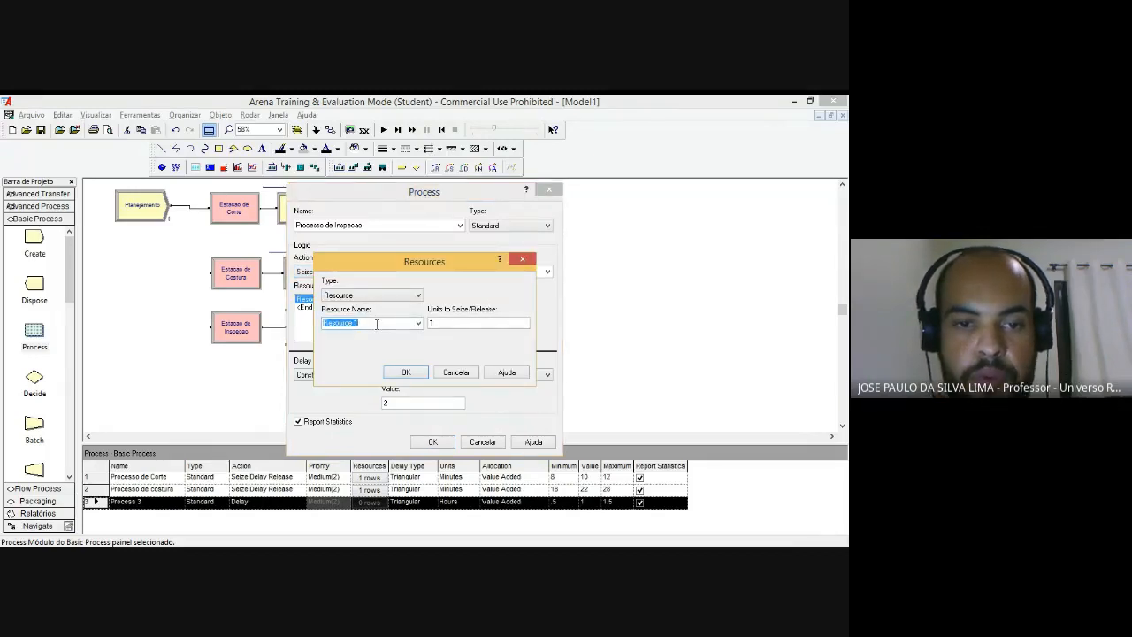
left_click_drag(377, 324, 328, 328)
type("ecao")
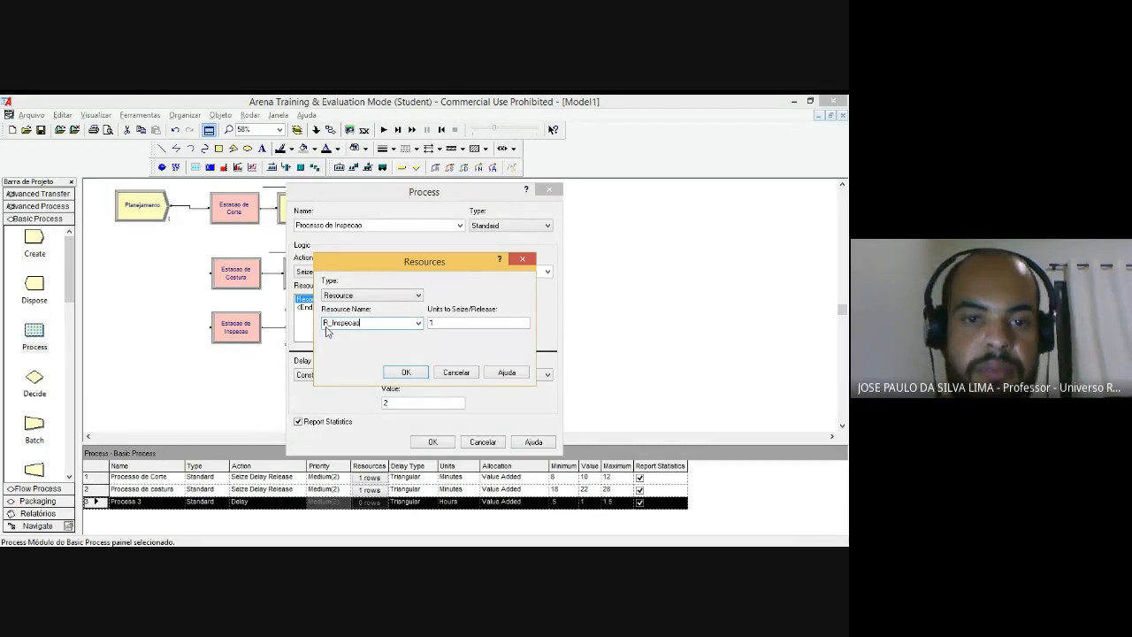
left_click(395, 373)
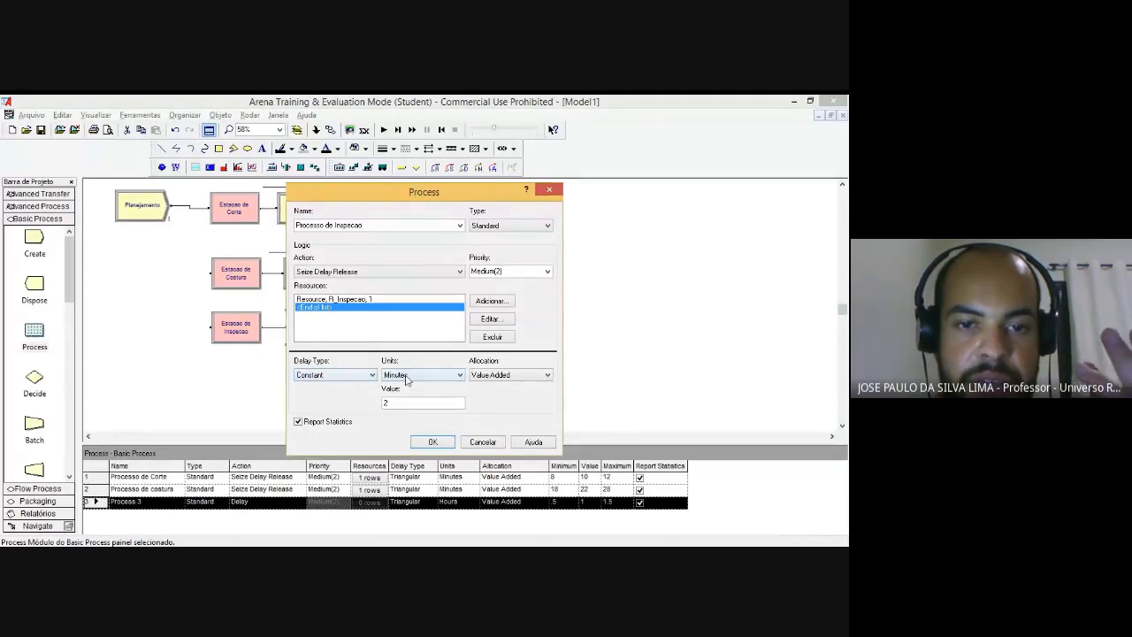
left_click(434, 442)
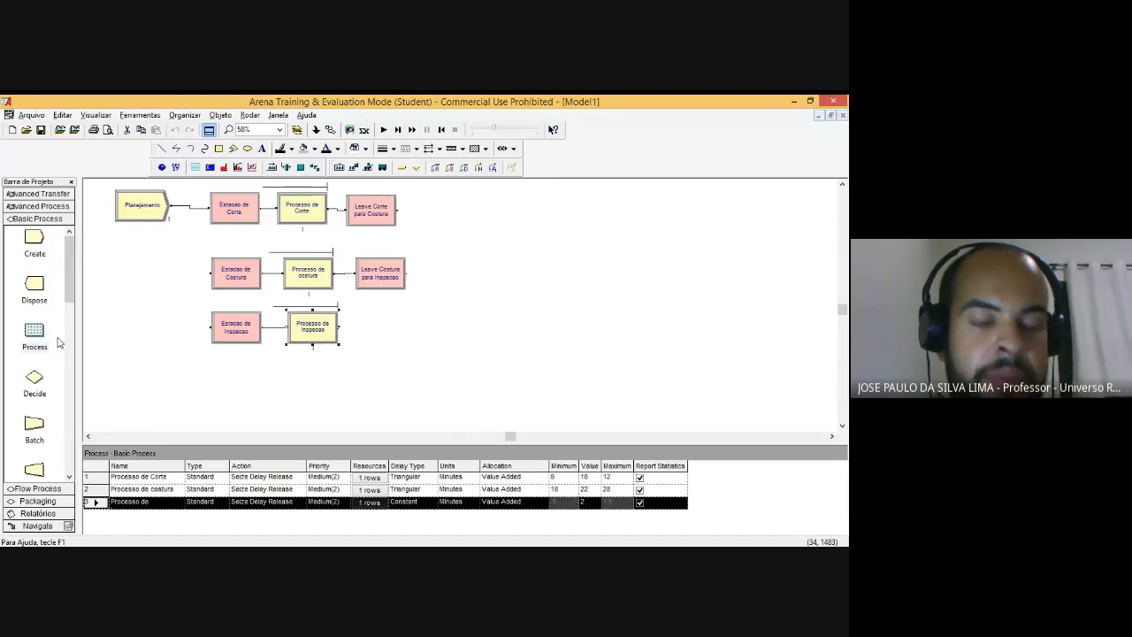
Step: Place a Decide module after the inspection process and connect the process's exit to it
left_click(110, 557)
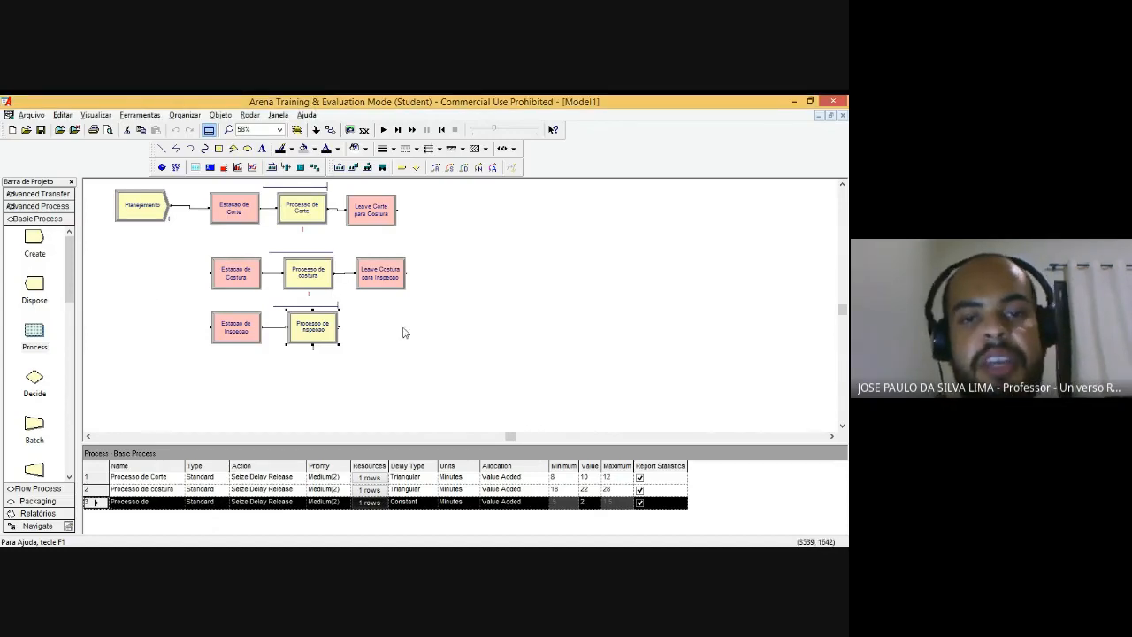
left_click(34, 377)
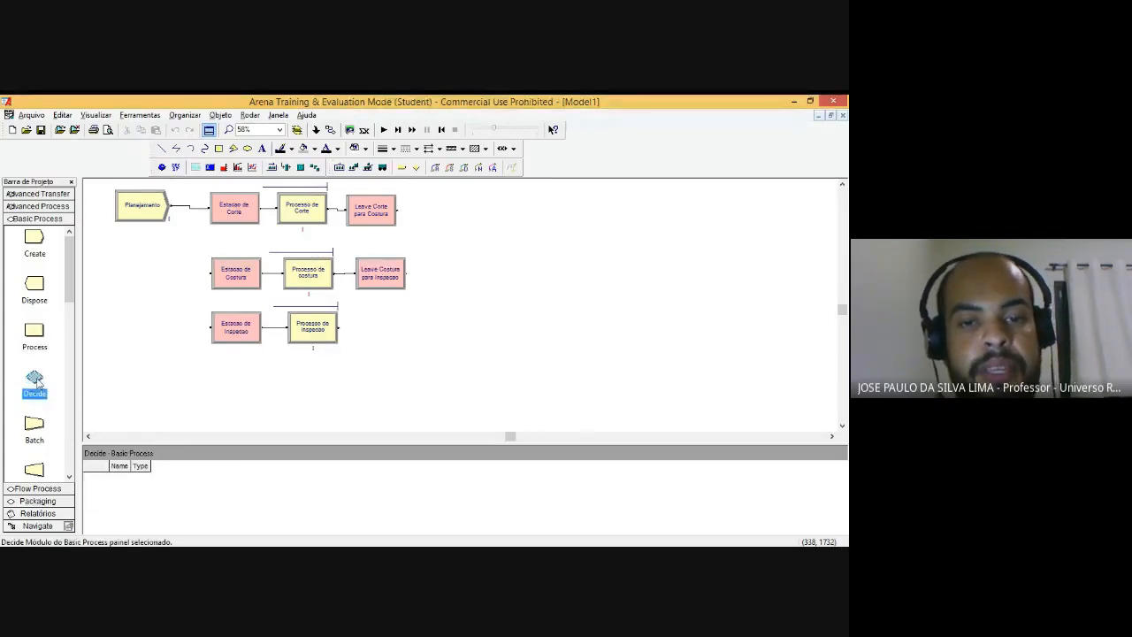
left_click_drag(37, 379, 344, 336)
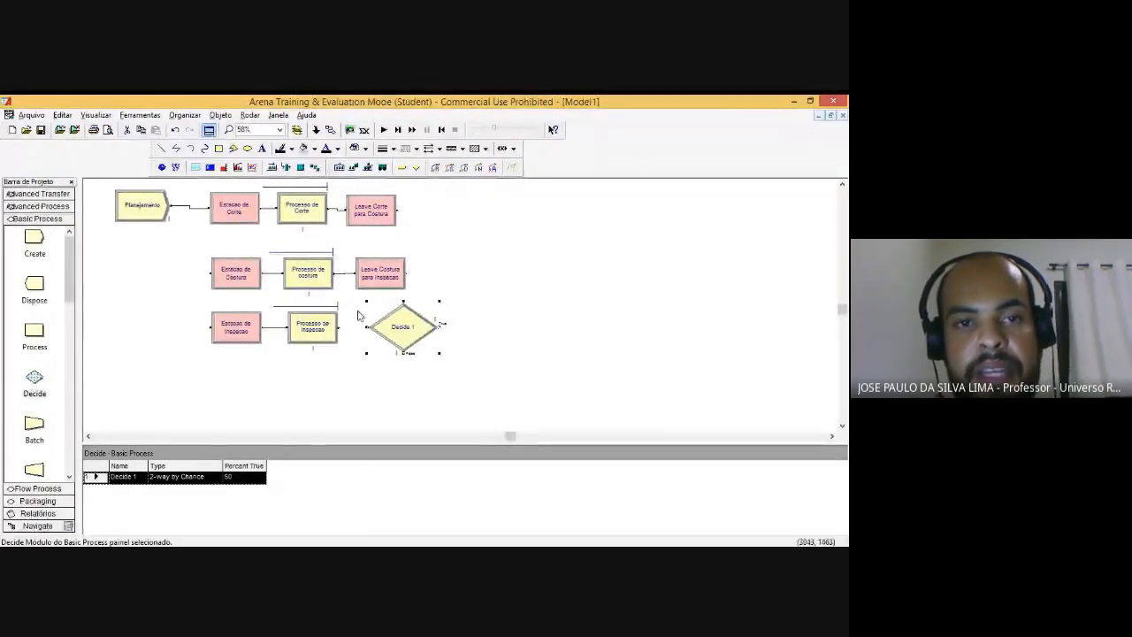
left_click(330, 129)
left_click(341, 327)
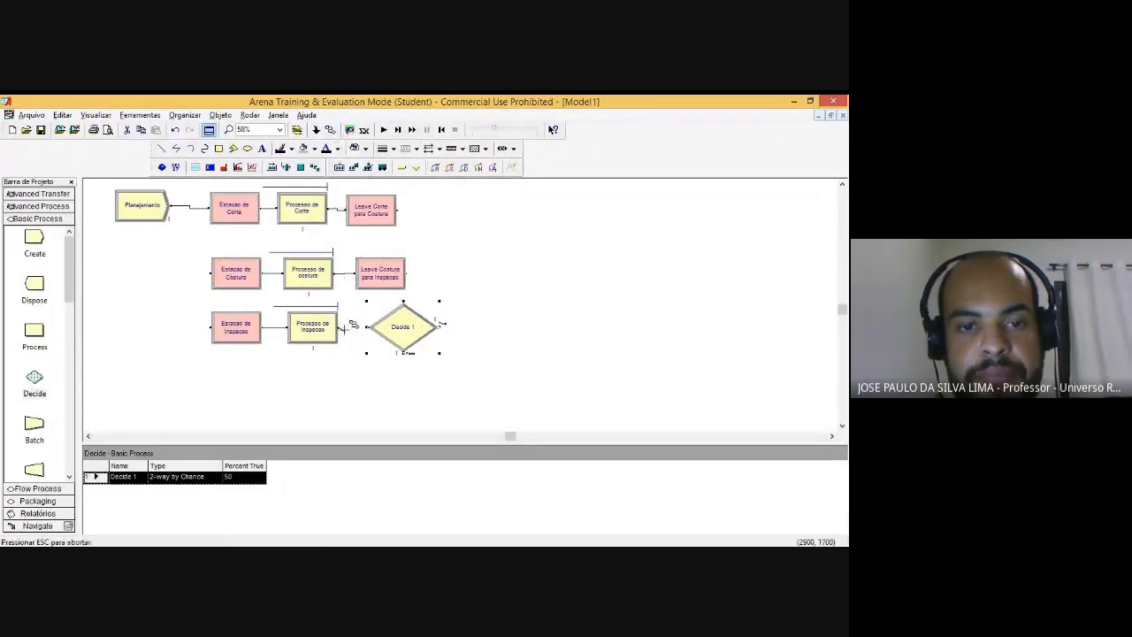
left_click(366, 327)
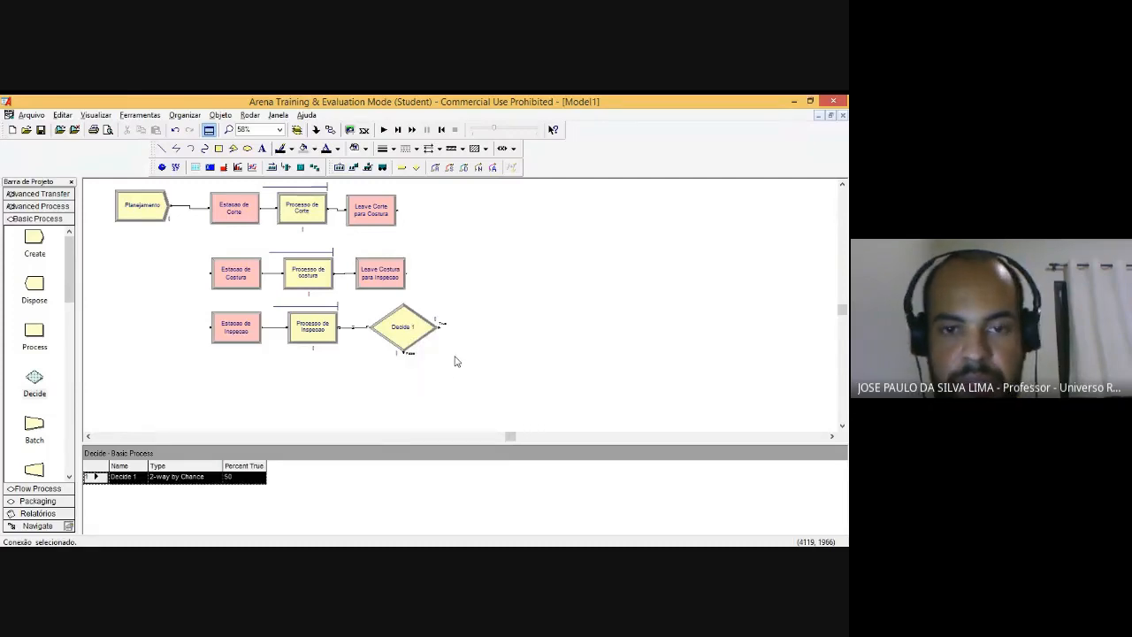
Step: Examine the True and False exits of the new Decide module
scroll(455, 361, "up", 5, "ctrl")
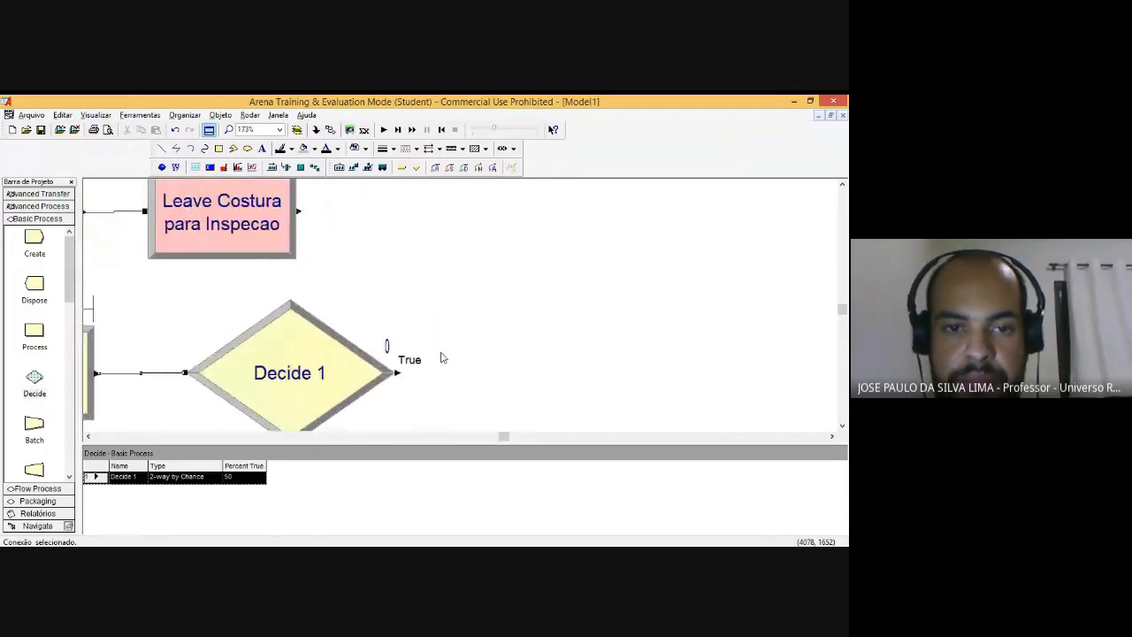
scroll(442, 357, "up", 3, "ctrl")
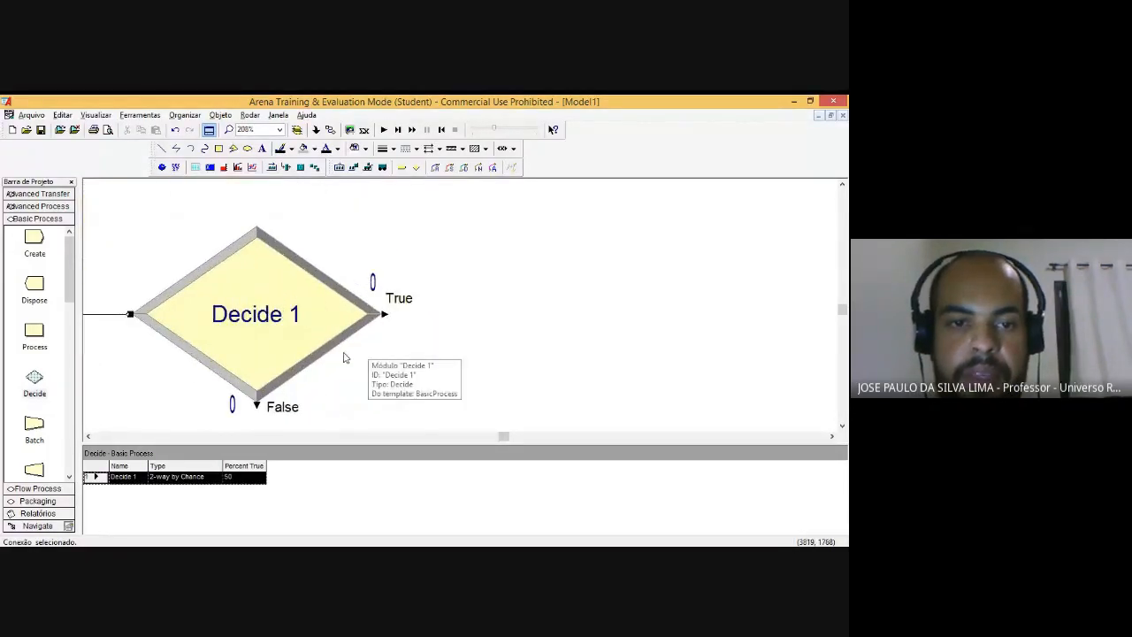
left_click(88, 437)
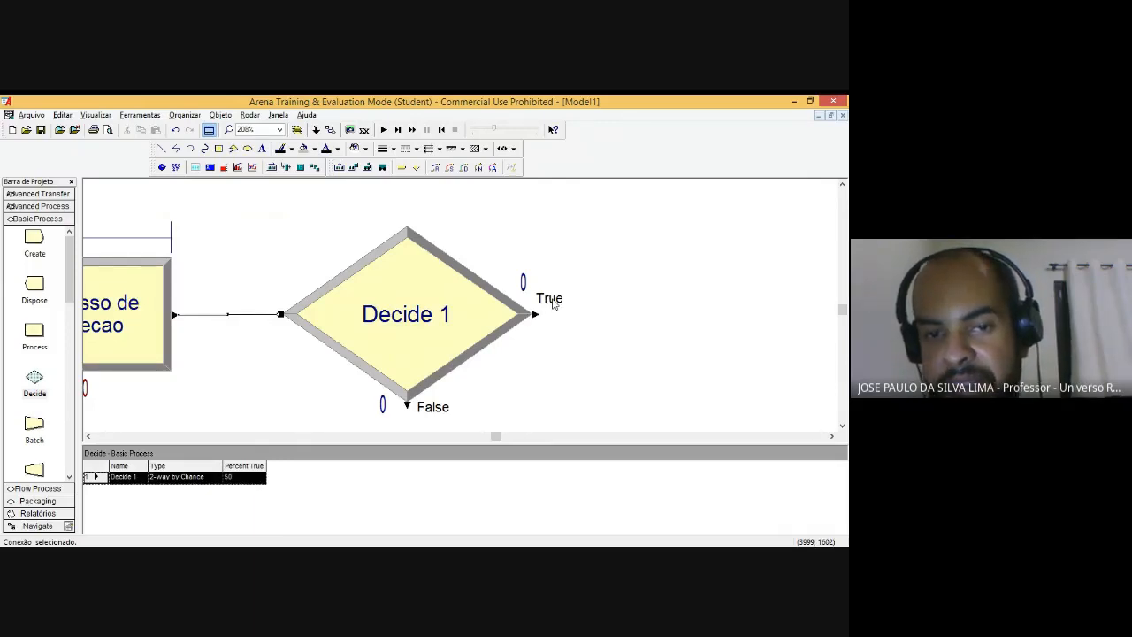
left_click(433, 412)
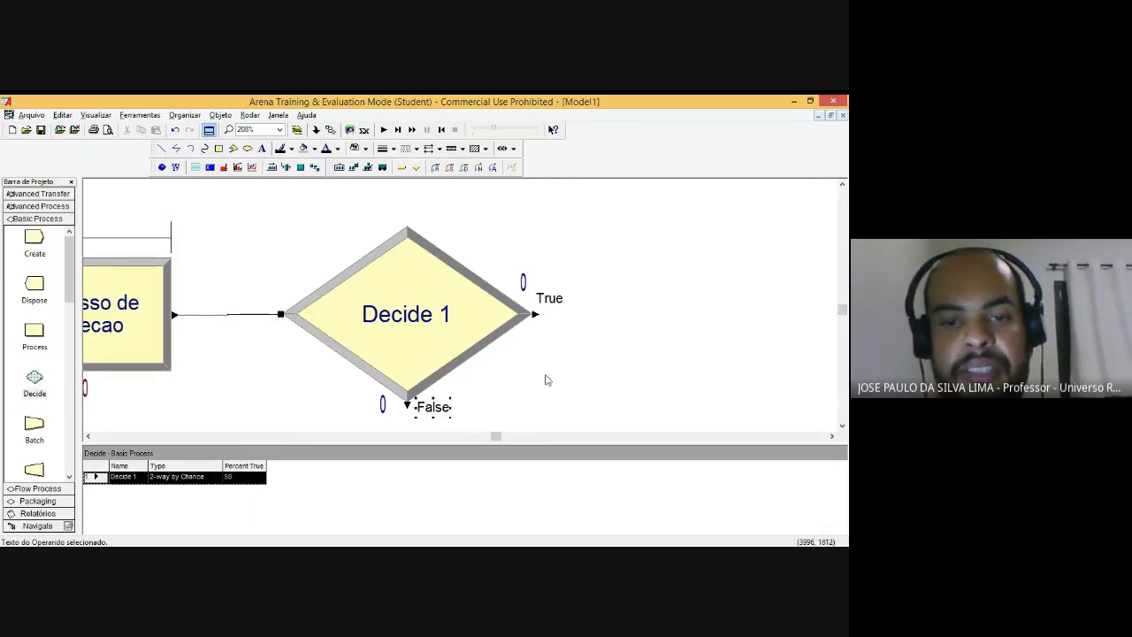
left_click(549, 299)
left_click(445, 414)
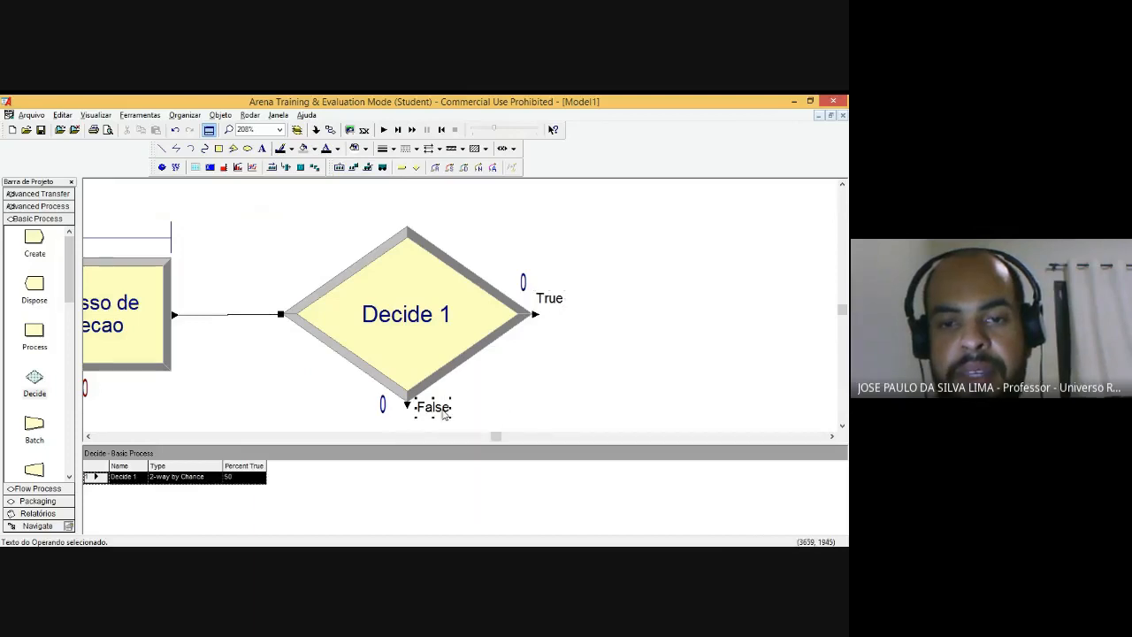
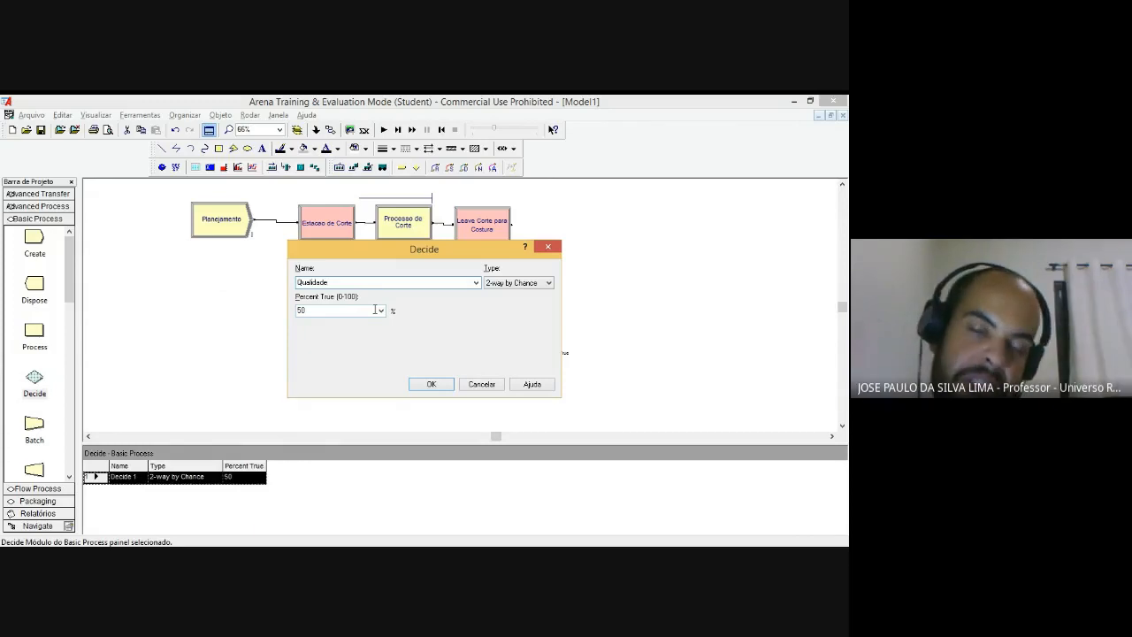
Step: Set the Percent True of the "Qualidade" Decide module to 80 and apply its settings
double_click(368, 312)
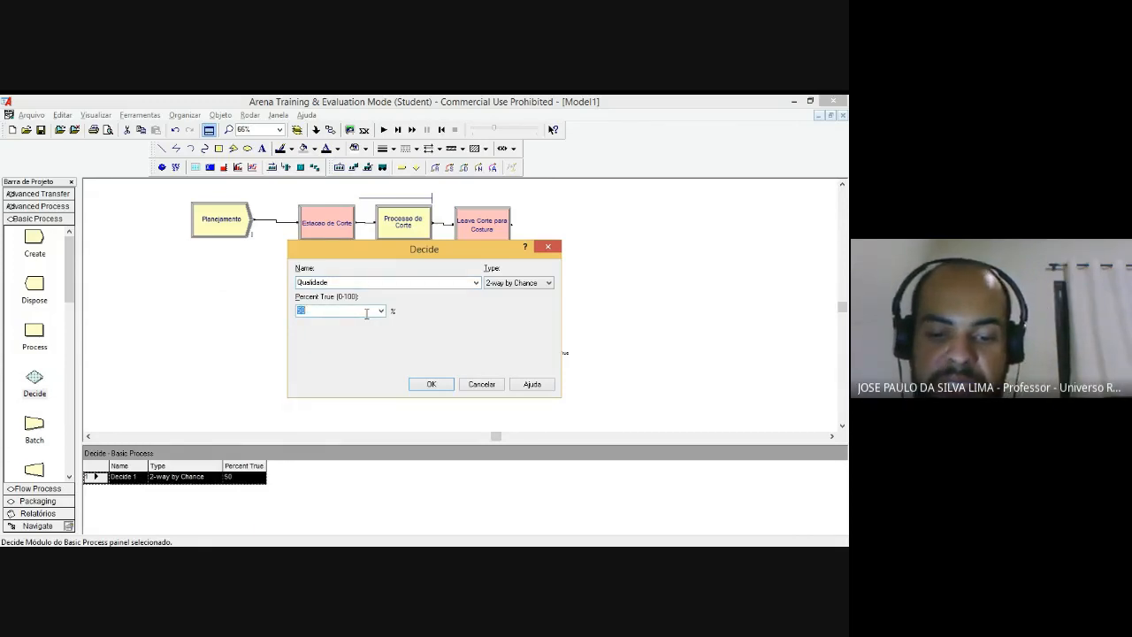
type("9")
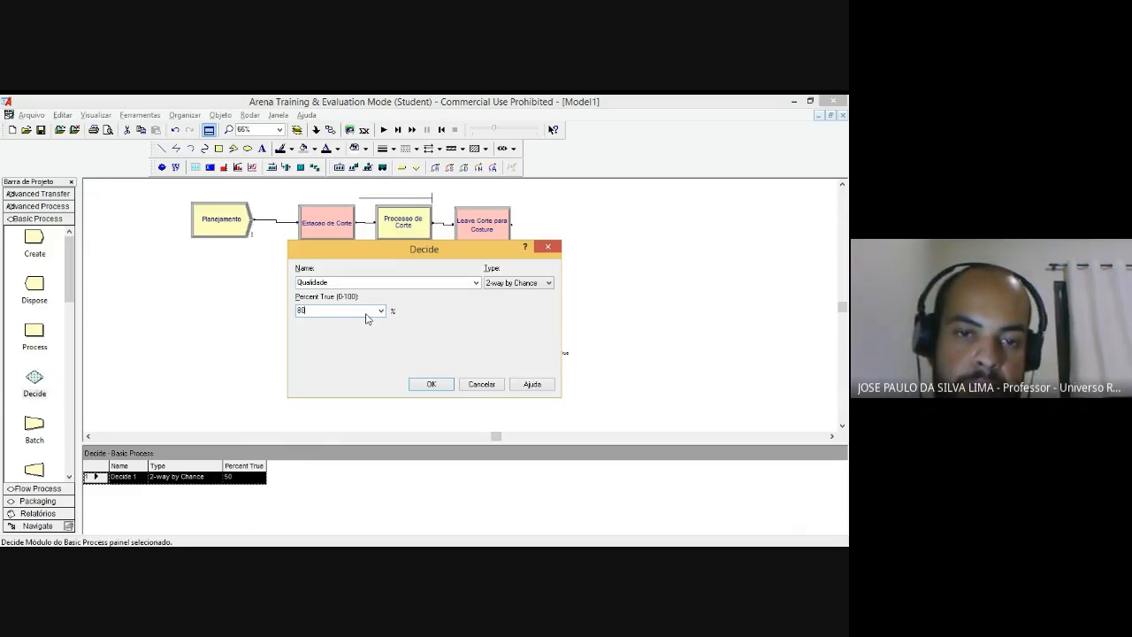
left_click(432, 384)
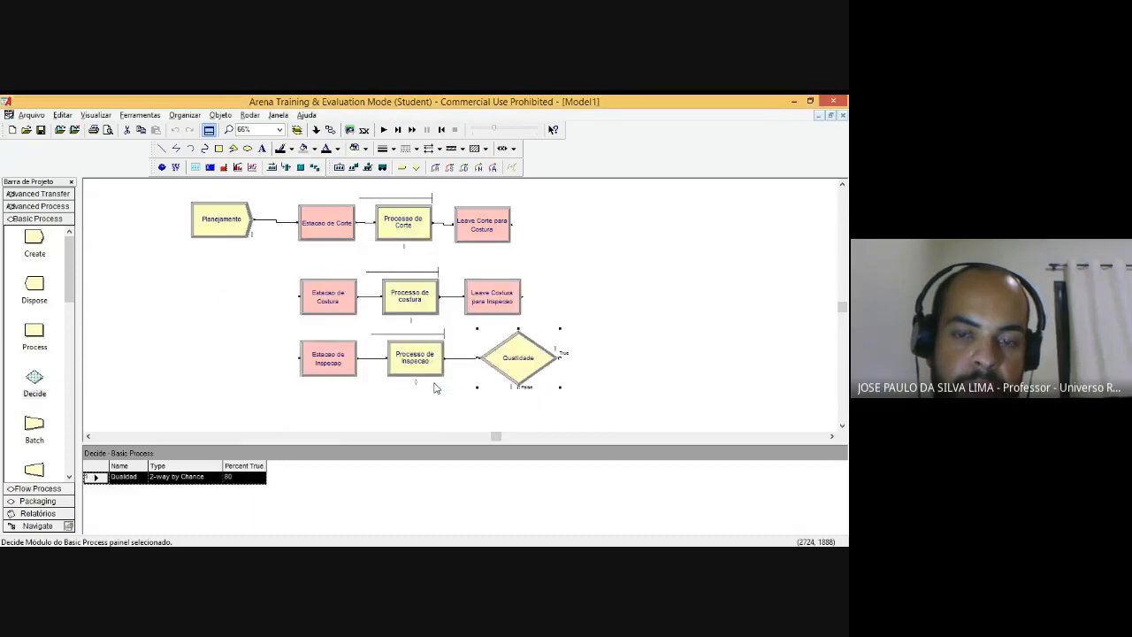
Step: Review the sewing process, the inspection process and the "Qualidade" decision, comparing their entries in the module spreadsheet
left_click(410, 309)
left_click(595, 354)
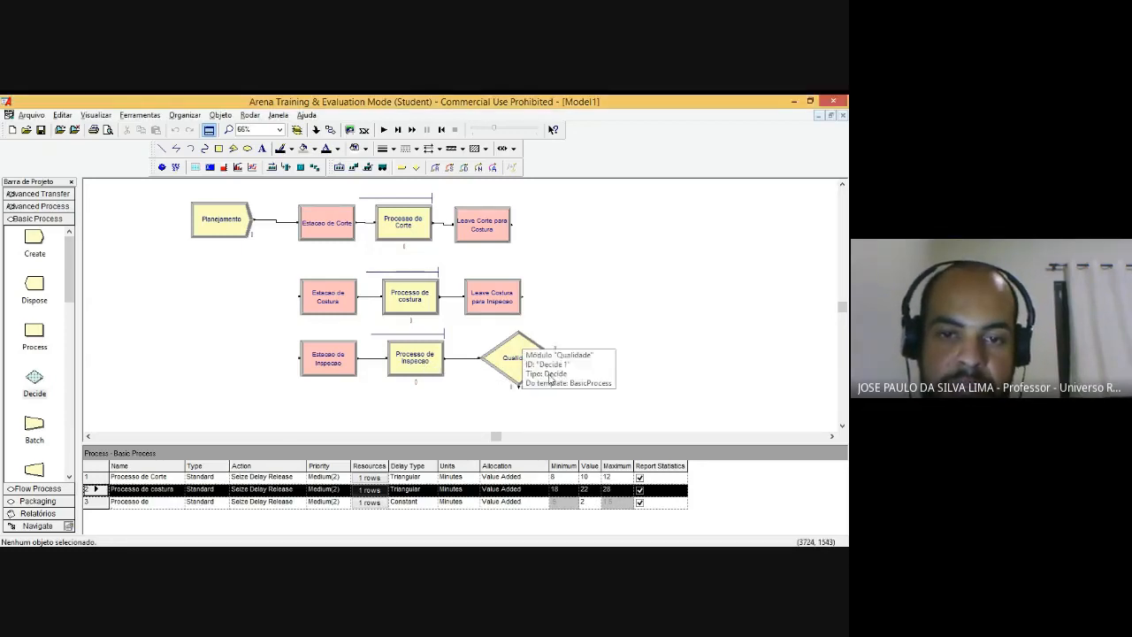
left_click(414, 370)
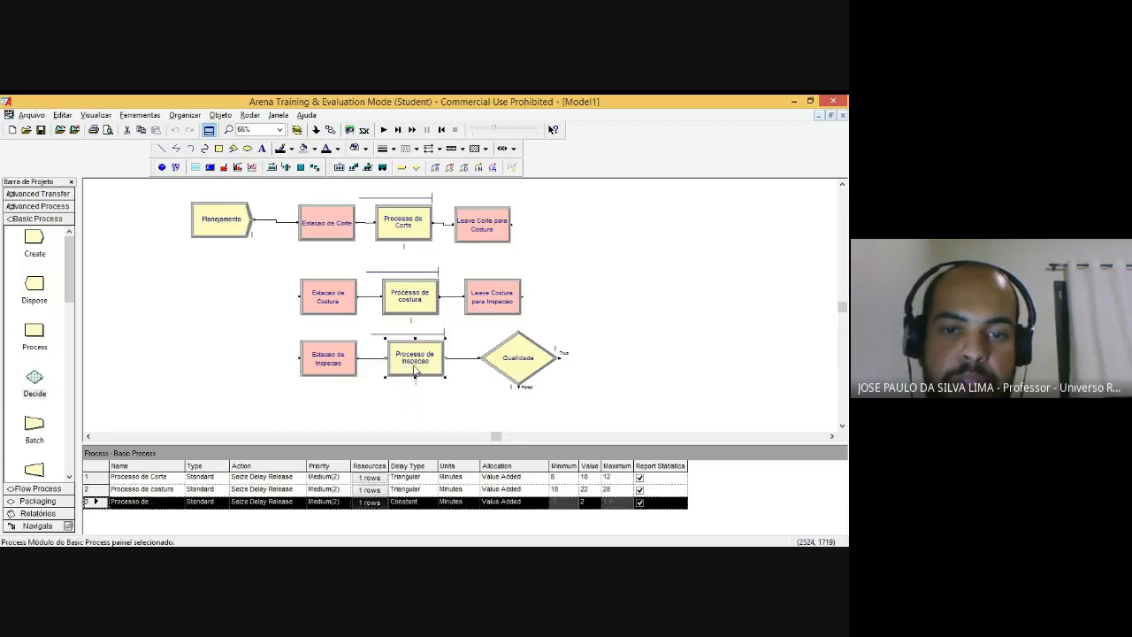
left_click(515, 363)
left_click(442, 371)
left_click(509, 366)
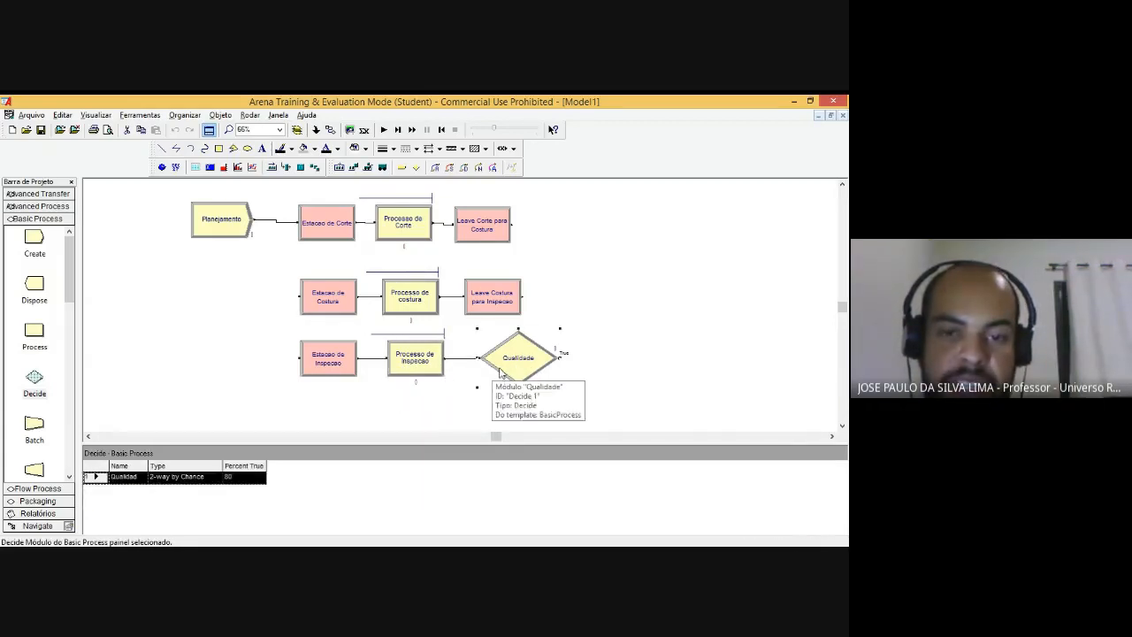
left_click(417, 375)
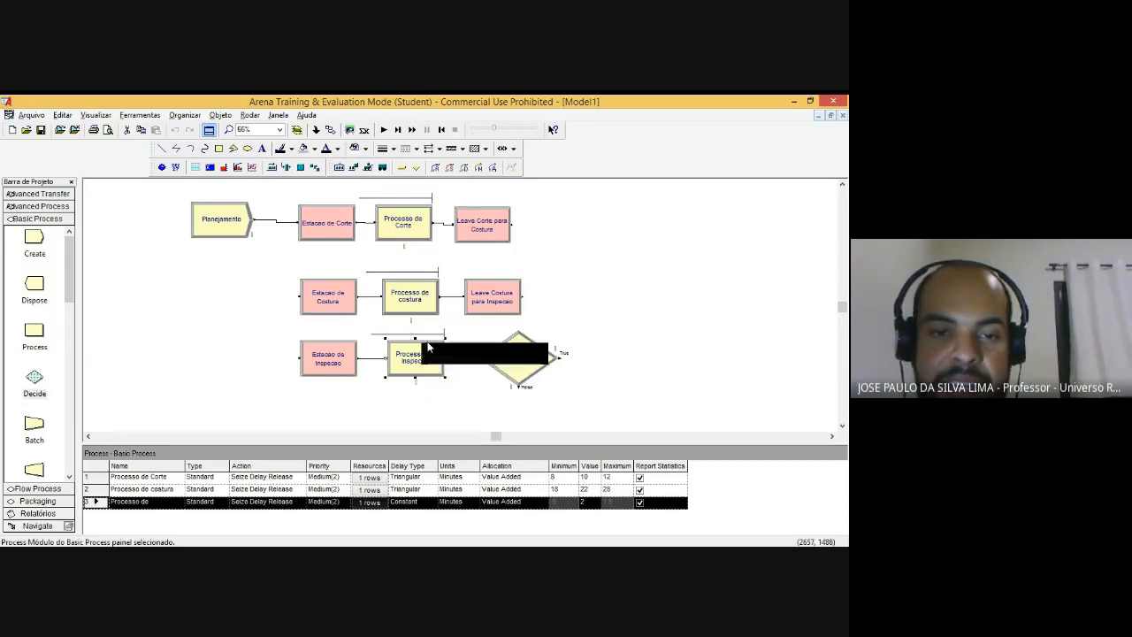
left_click(537, 366)
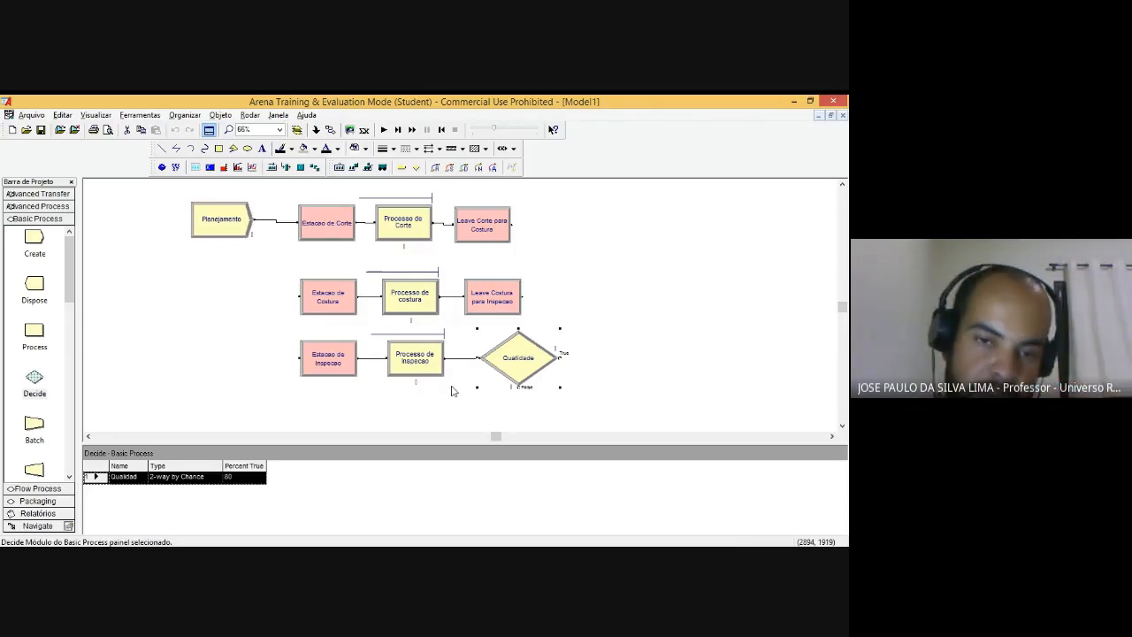
left_click(414, 366)
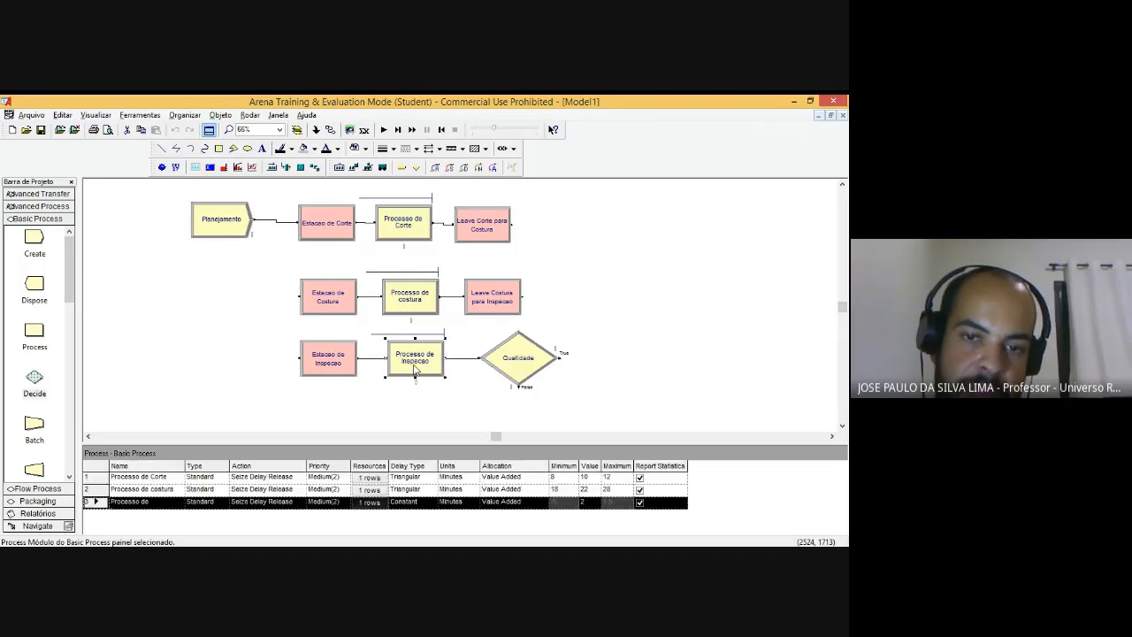
left_click_drag(415, 367, 442, 375)
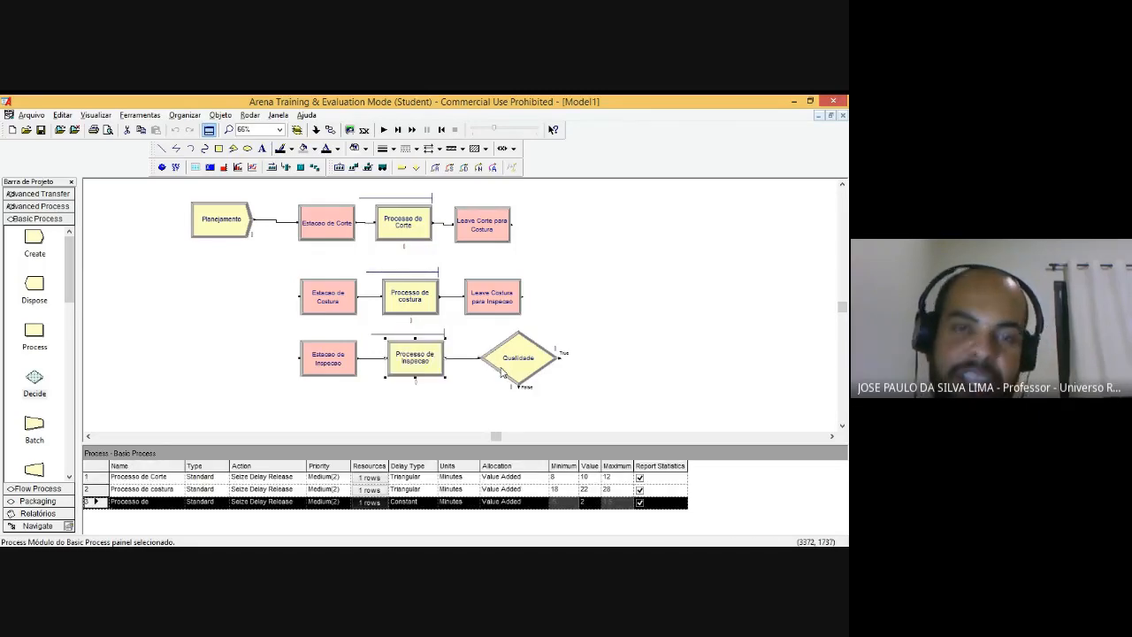
left_click(501, 372)
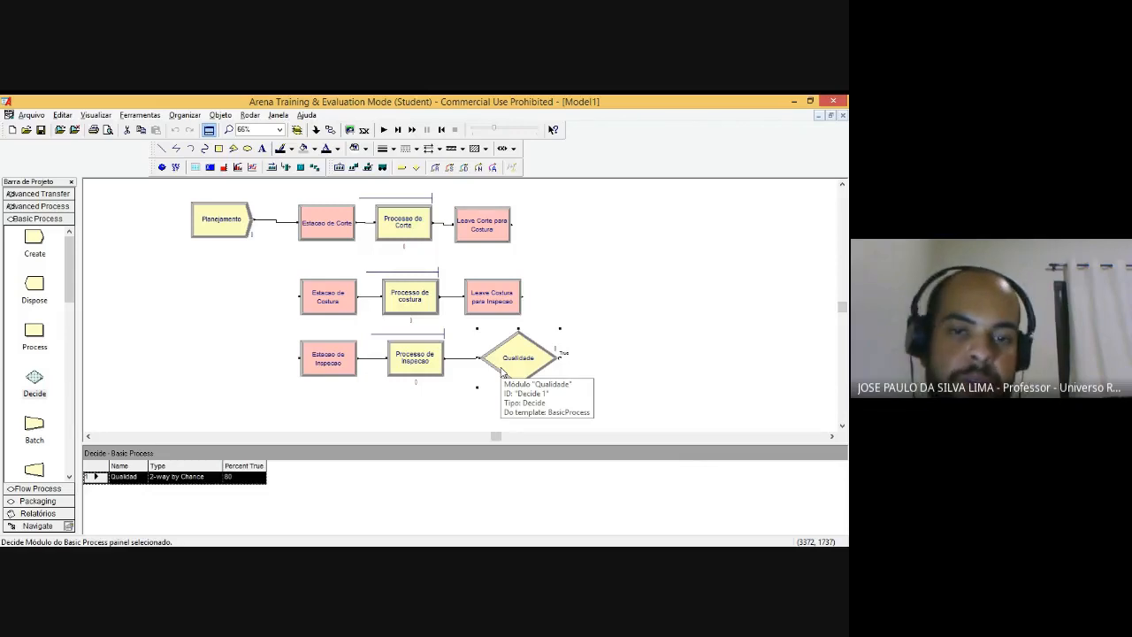
left_click(422, 308)
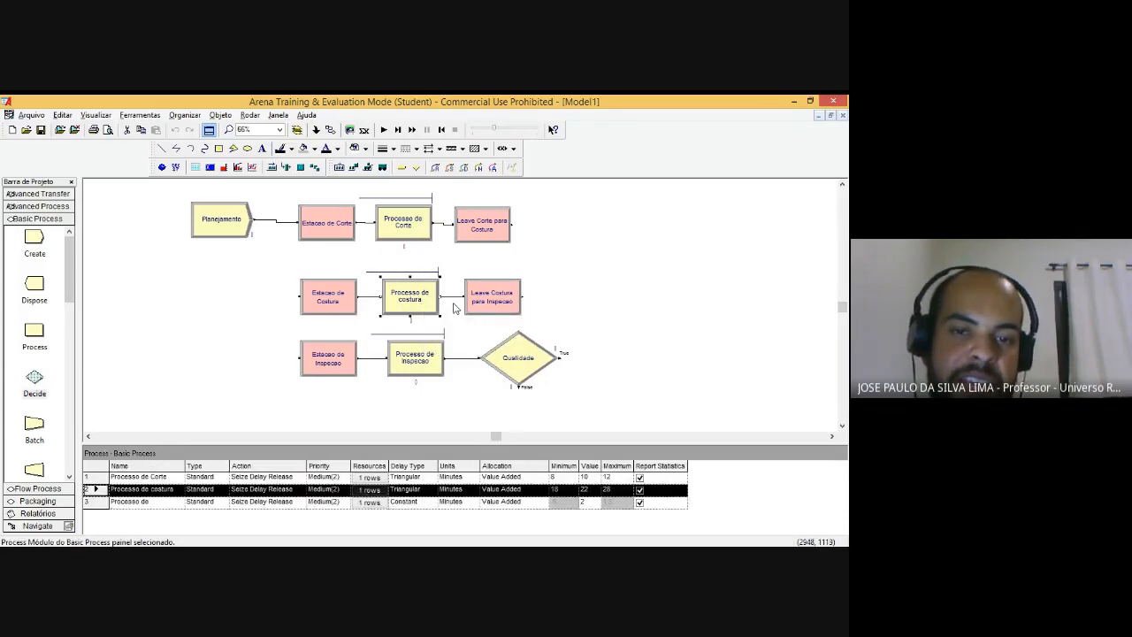
Step: Examine the data of the Estacao de Costura, Estacao de Inspecao, Qualidade, Leave Costura para Inspecao and Processo de Inspecao modules
left_click(345, 314)
left_click(340, 364)
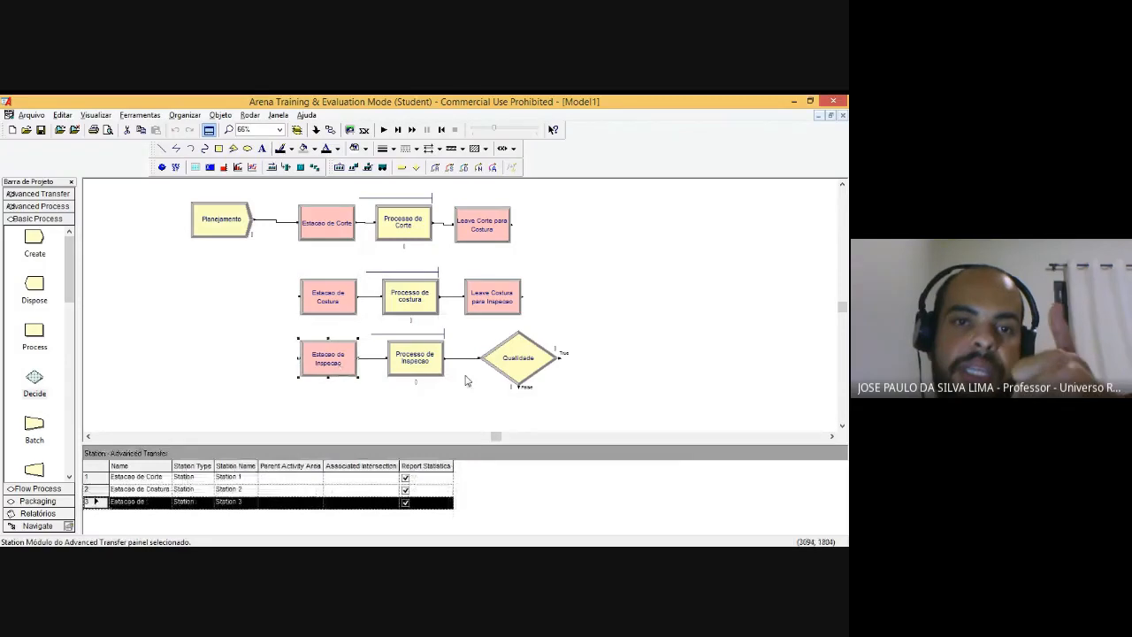
left_click(499, 363)
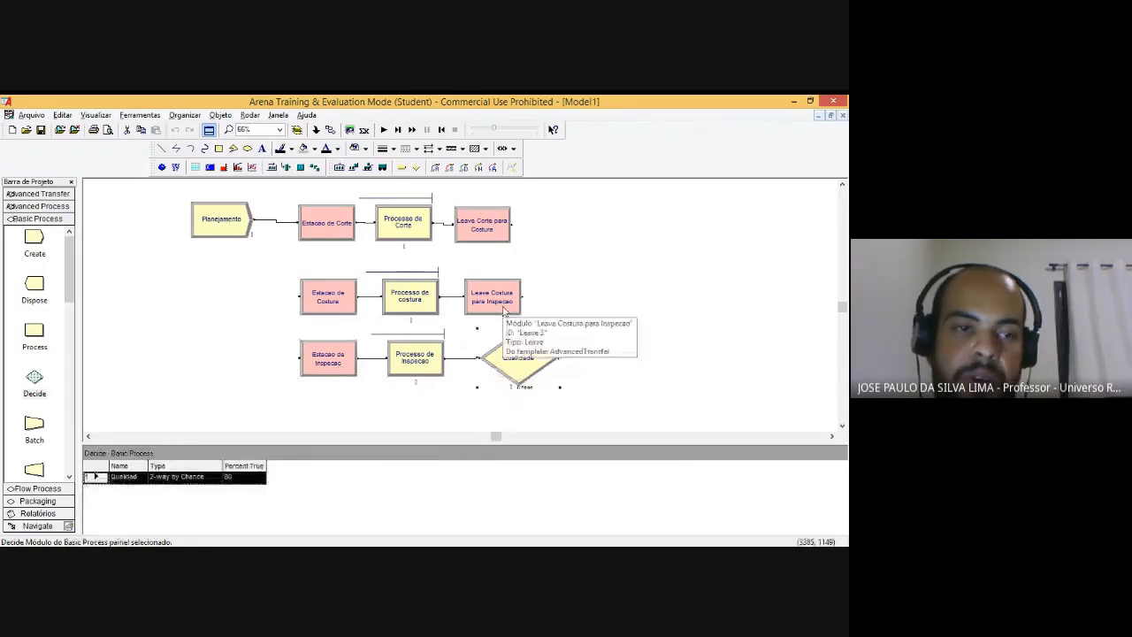
left_click(502, 303)
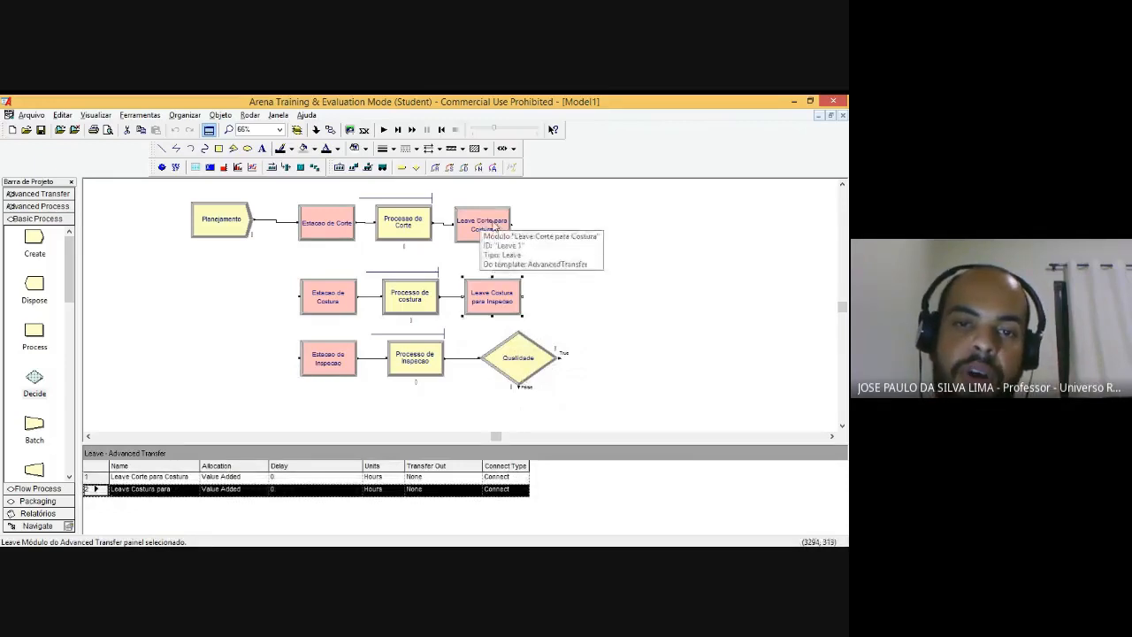
left_click(423, 371)
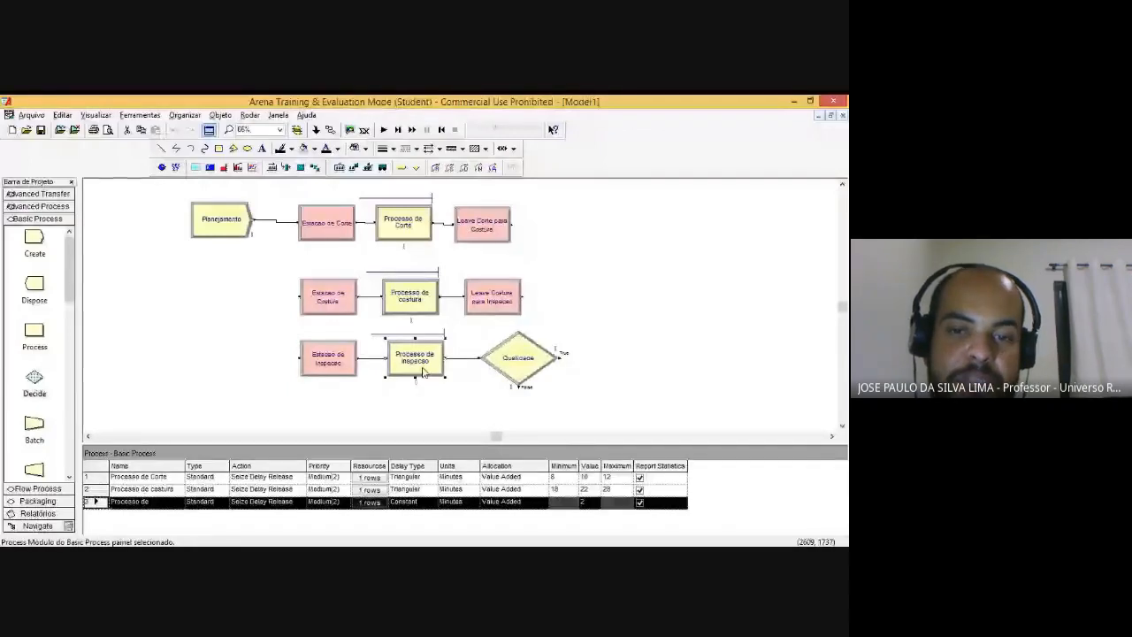
Step: Add an Advanced Transfer Leave module after the Qualidade decision, in line with its True exit
left_click(529, 374)
left_click(38, 193)
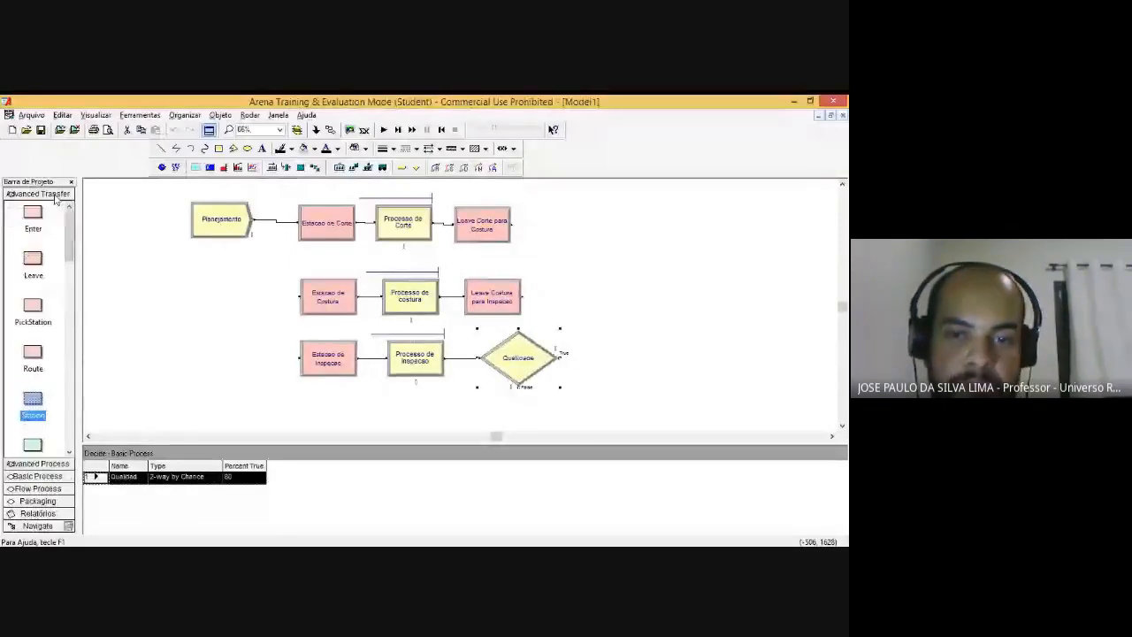
left_click_drag(40, 274, 580, 362)
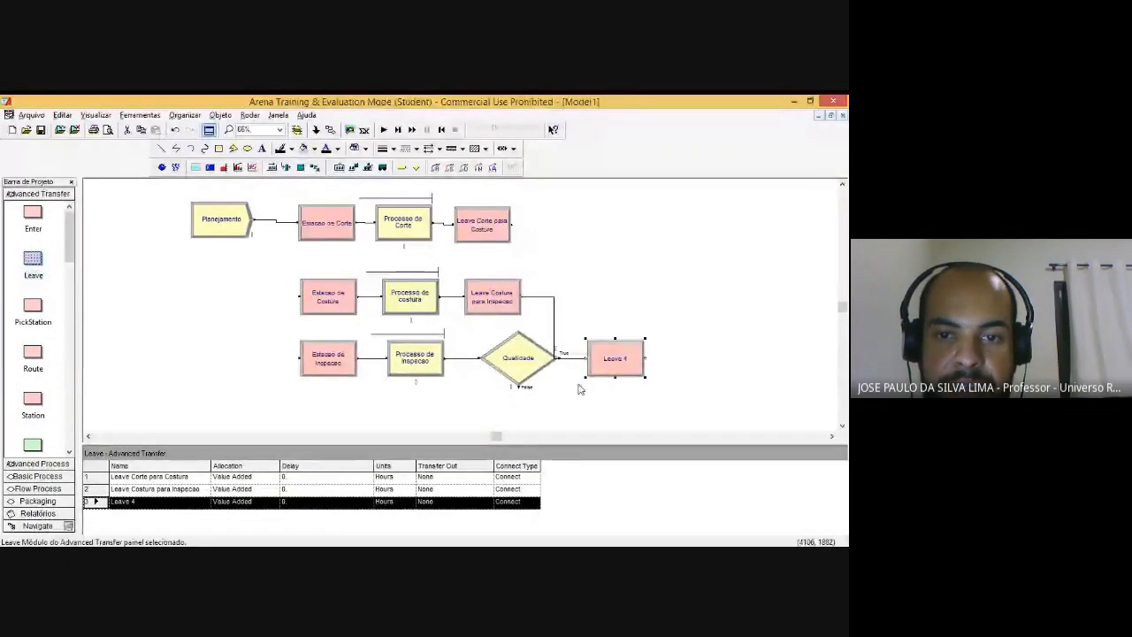
Step: Delete the connection from Leave Costura para Inspecao to the new Leave module and connect Qualidade's True exit to that module instead
left_click(575, 297)
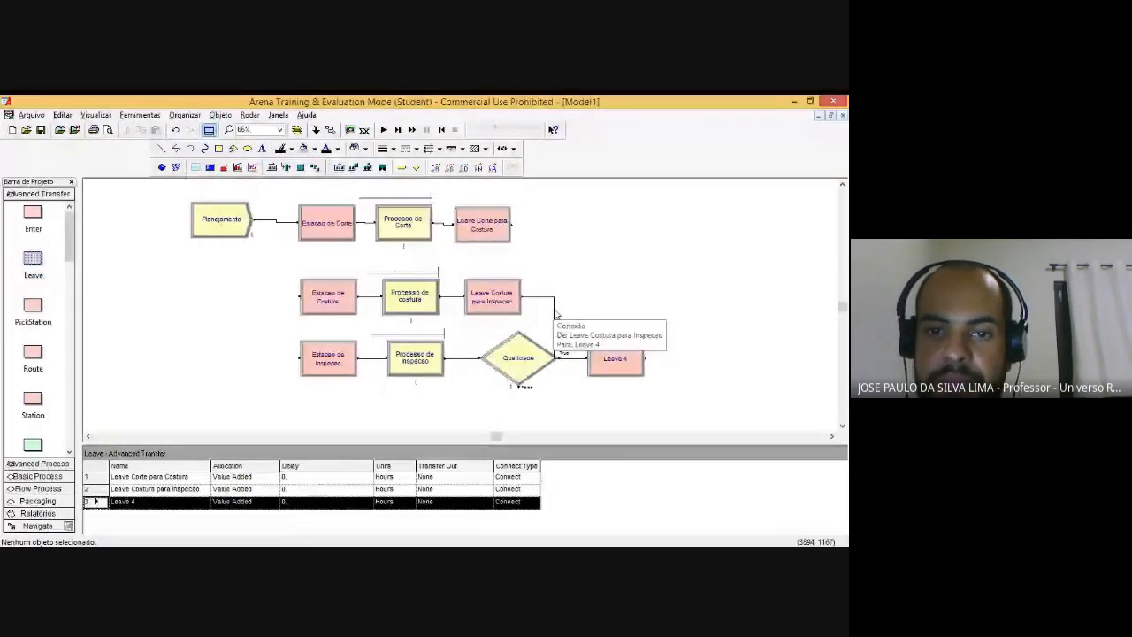
left_click(554, 313)
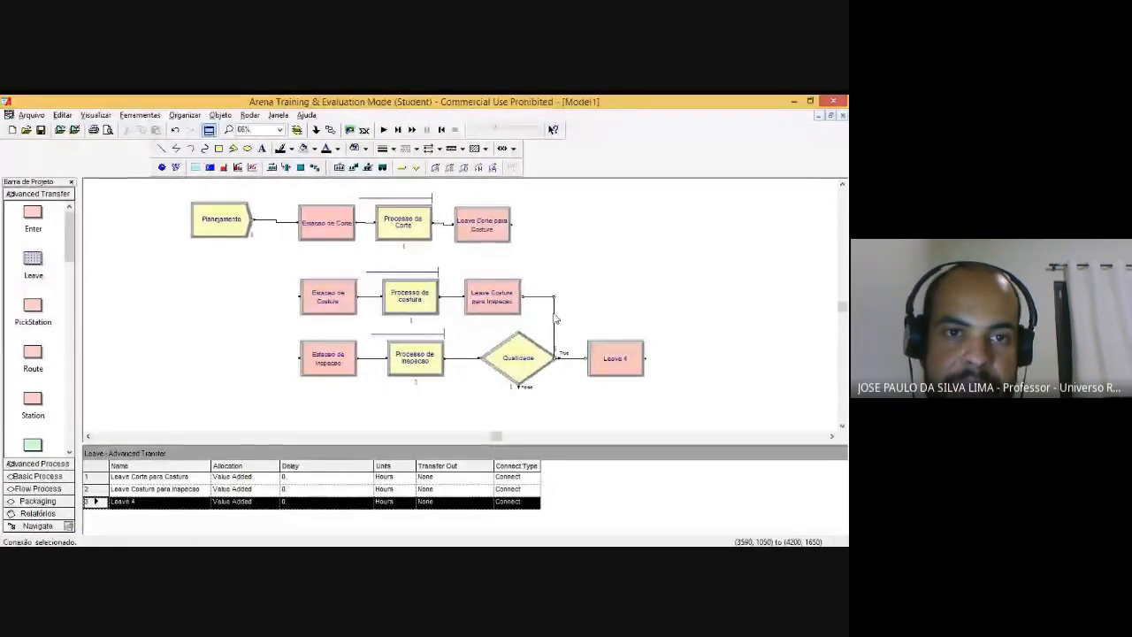
key("Delete")
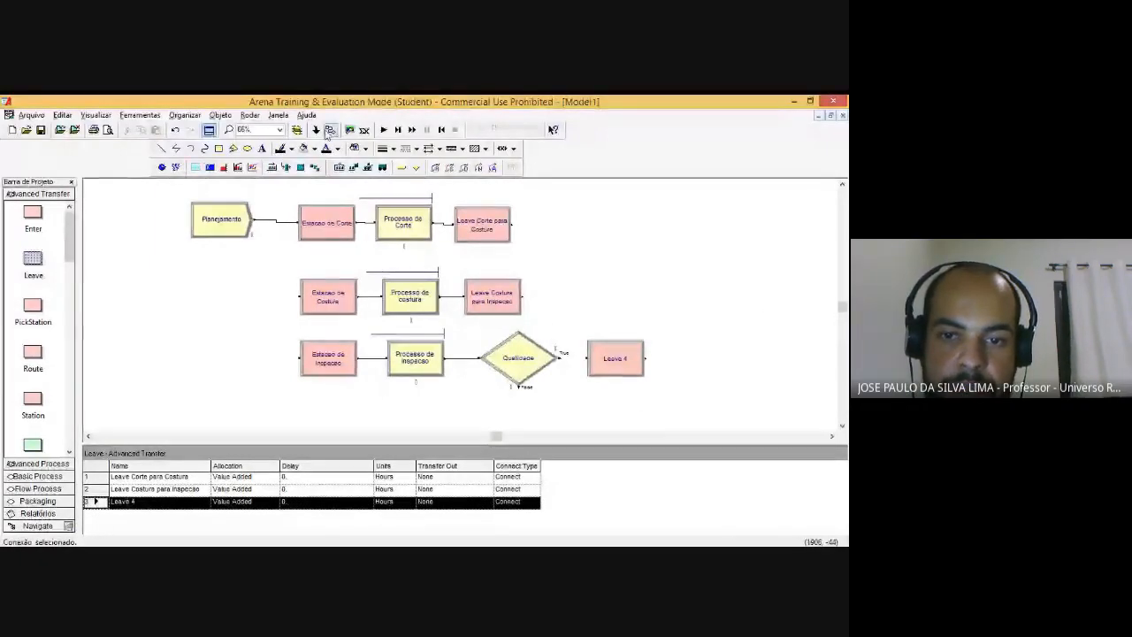
left_click(329, 129)
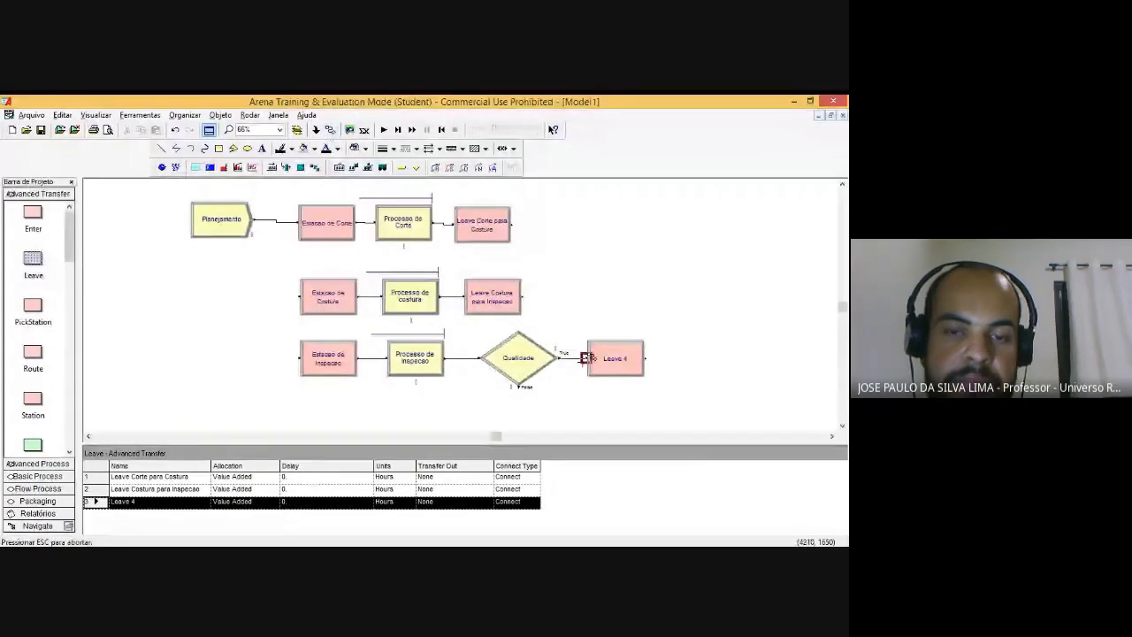
left_click(586, 357)
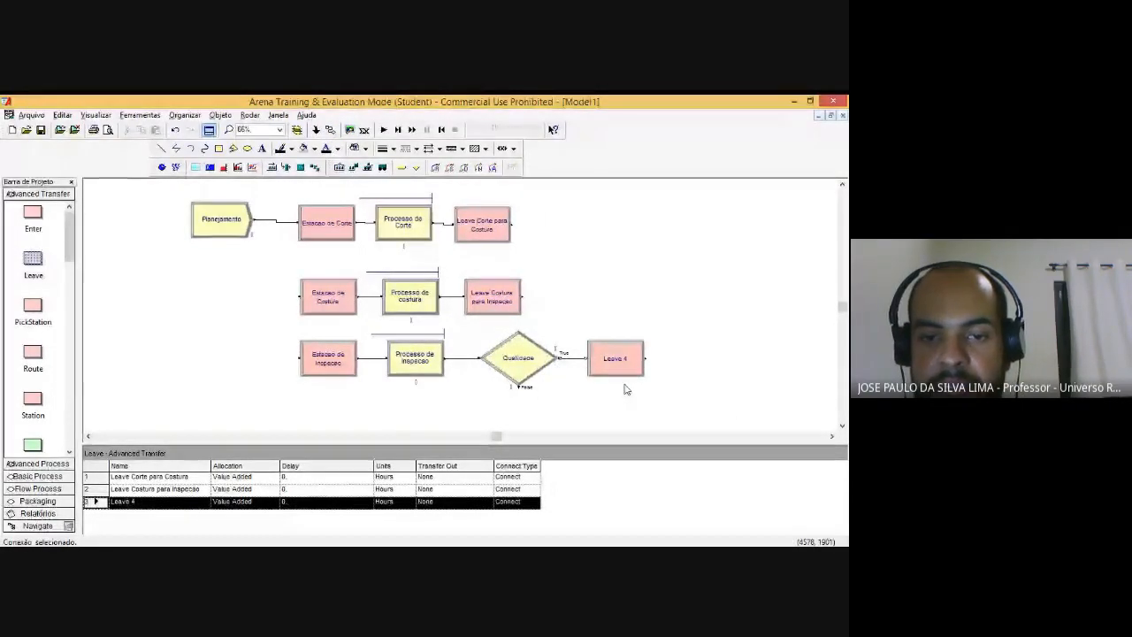
Step: Name the new Leave module after Qualidade "Leave Inspecao para Estoque"
key("plus")
key("plus")
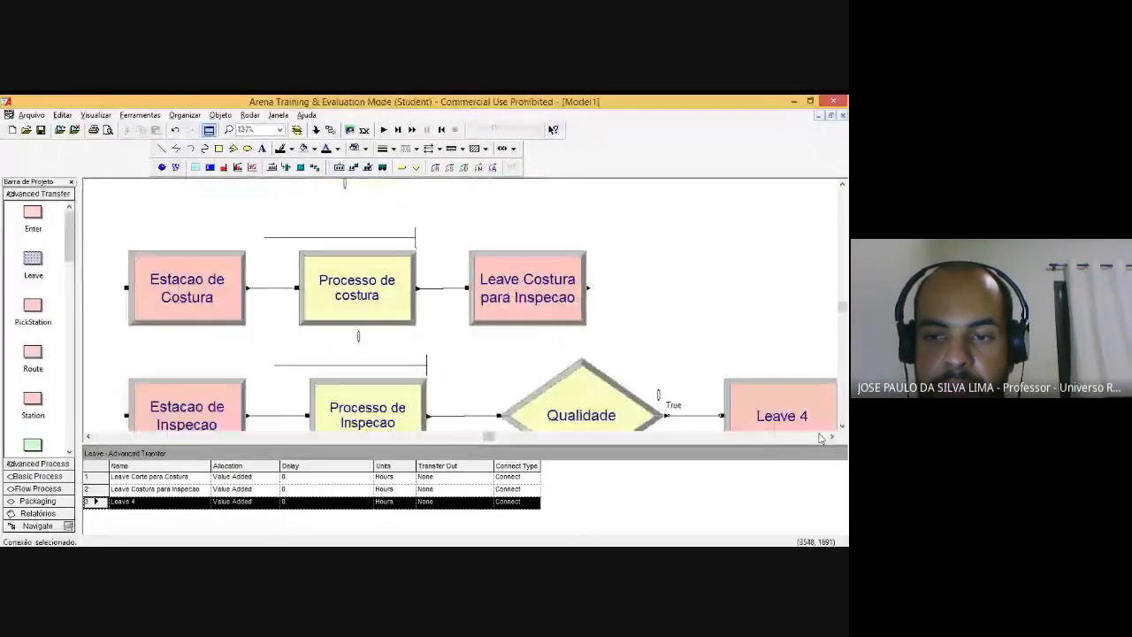
left_click(831, 436)
left_click(830, 436)
left_click(842, 427)
left_click(841, 426)
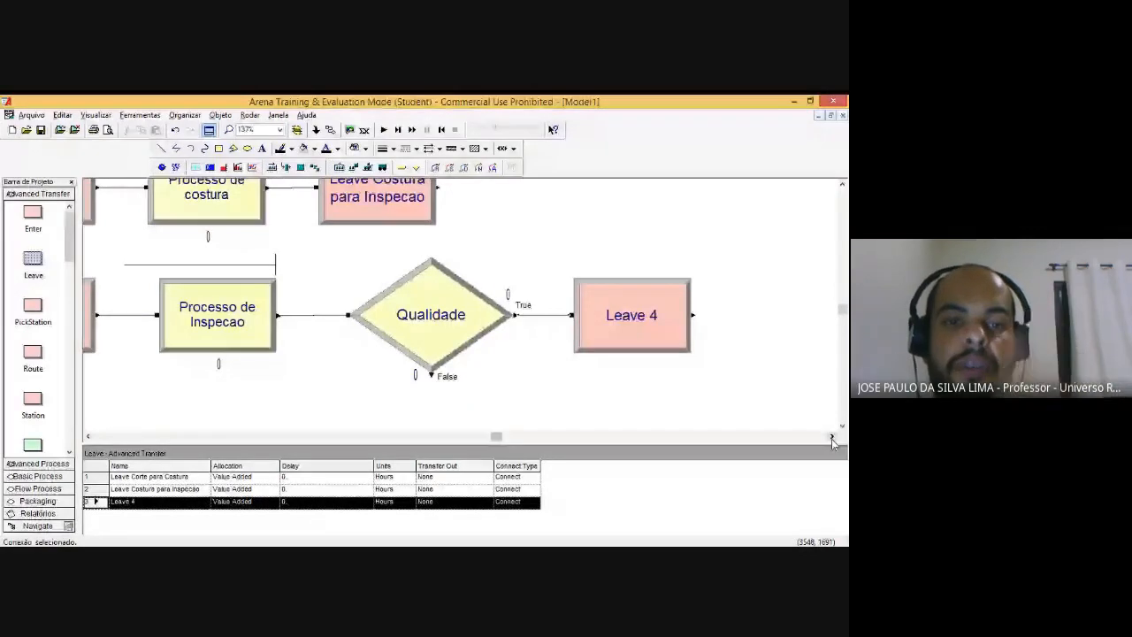
left_click(831, 436)
left_click(565, 324)
double_click(566, 325)
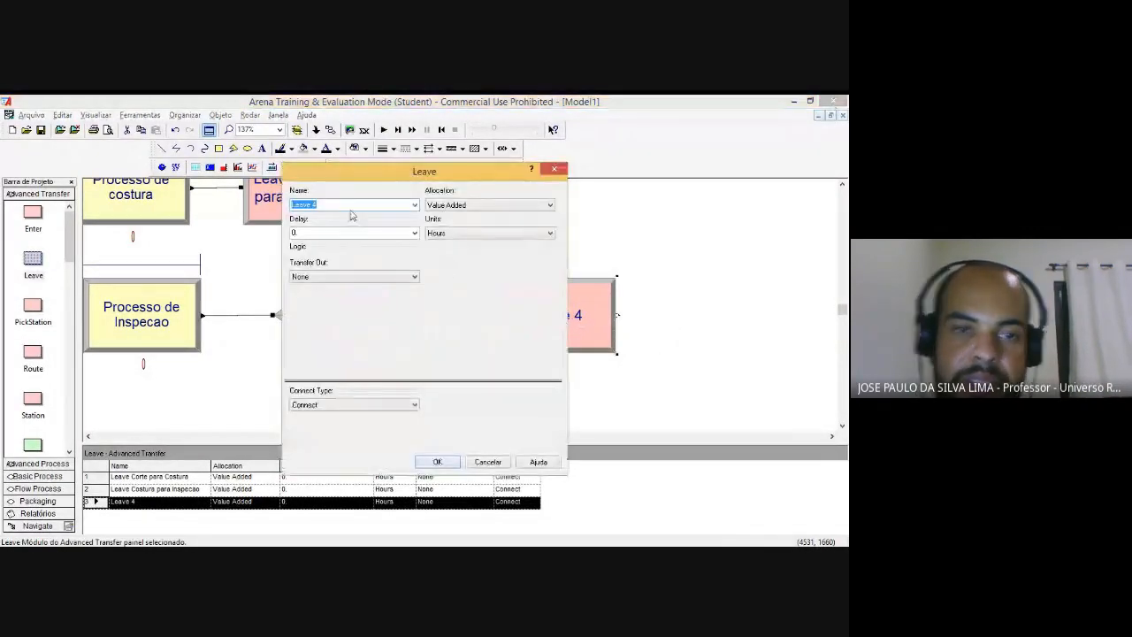
type("Inspecao para E")
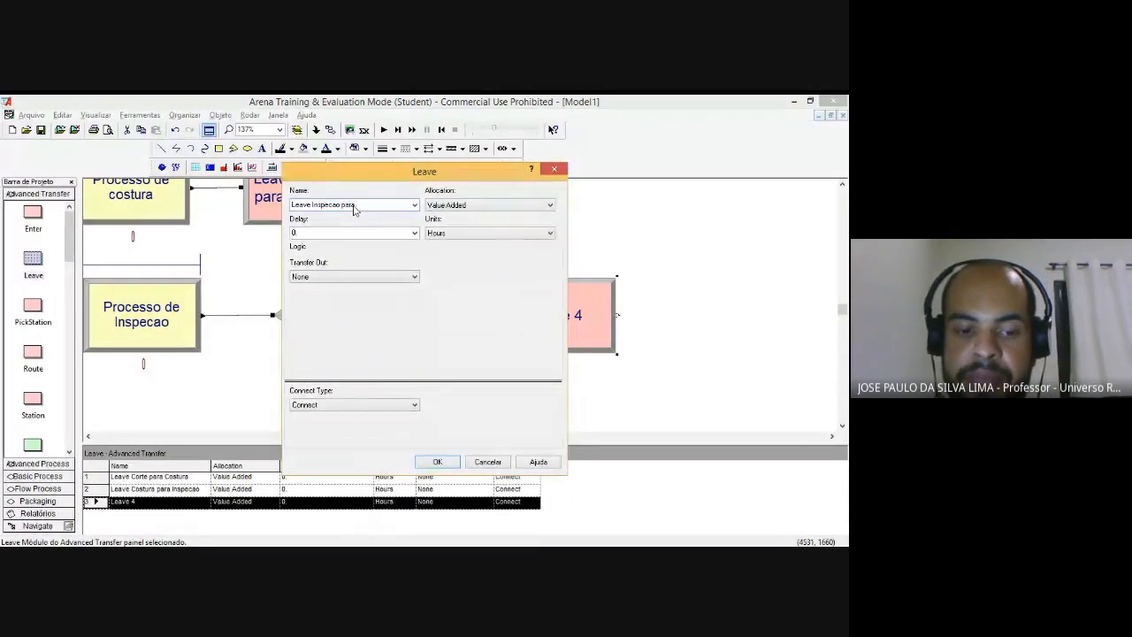
type("stoque")
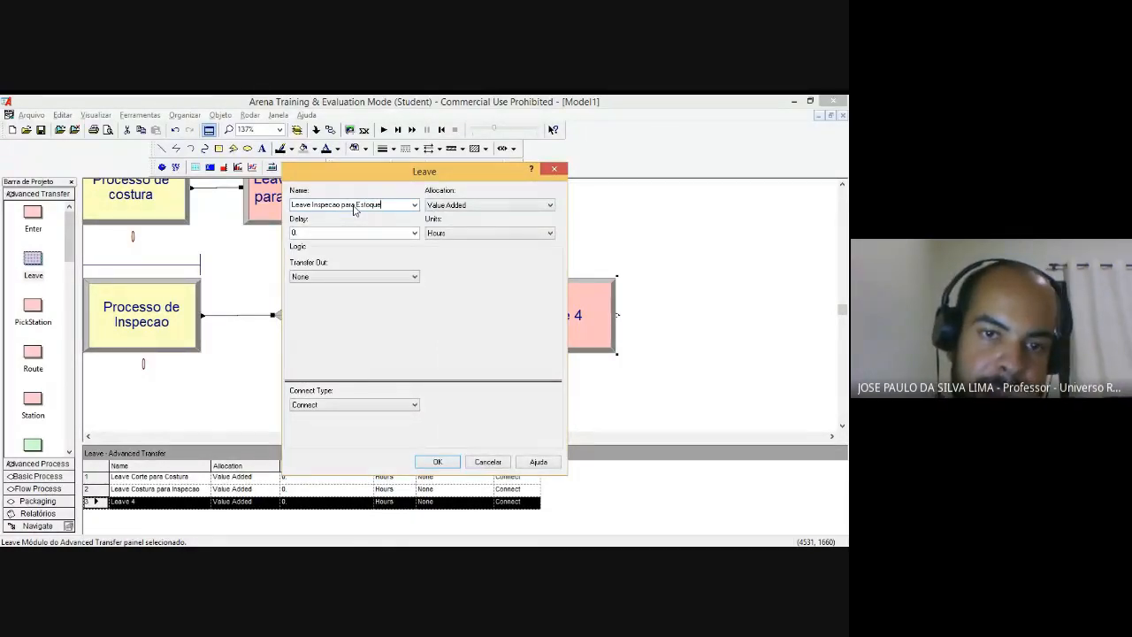
left_click(431, 461)
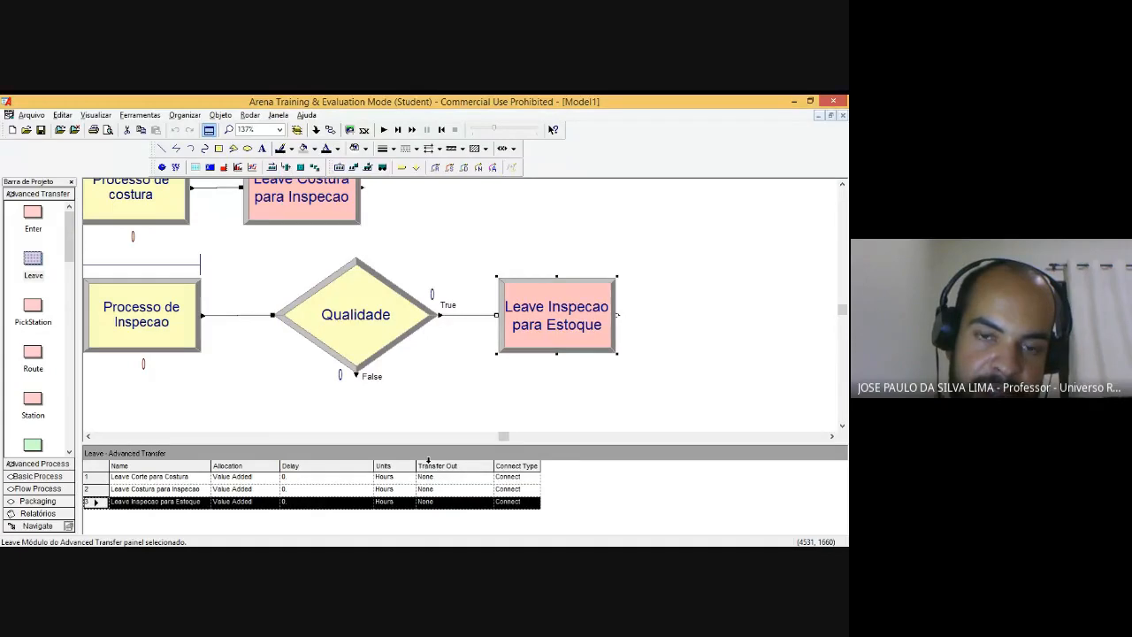
Step: Add an unconnected Station module in the inspection row, some distance beyond Leave Inspecao para Estoque
left_click(831, 437)
left_click(831, 436)
left_click(831, 437)
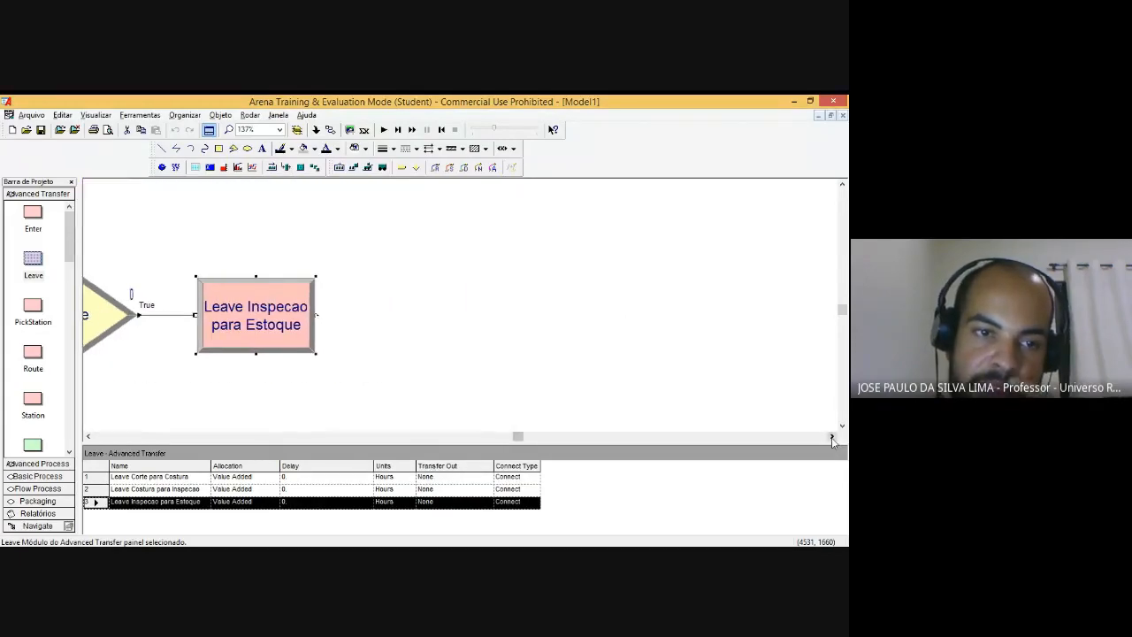
scroll(292, 319, "down", 2)
scroll(301, 315, "down", 1)
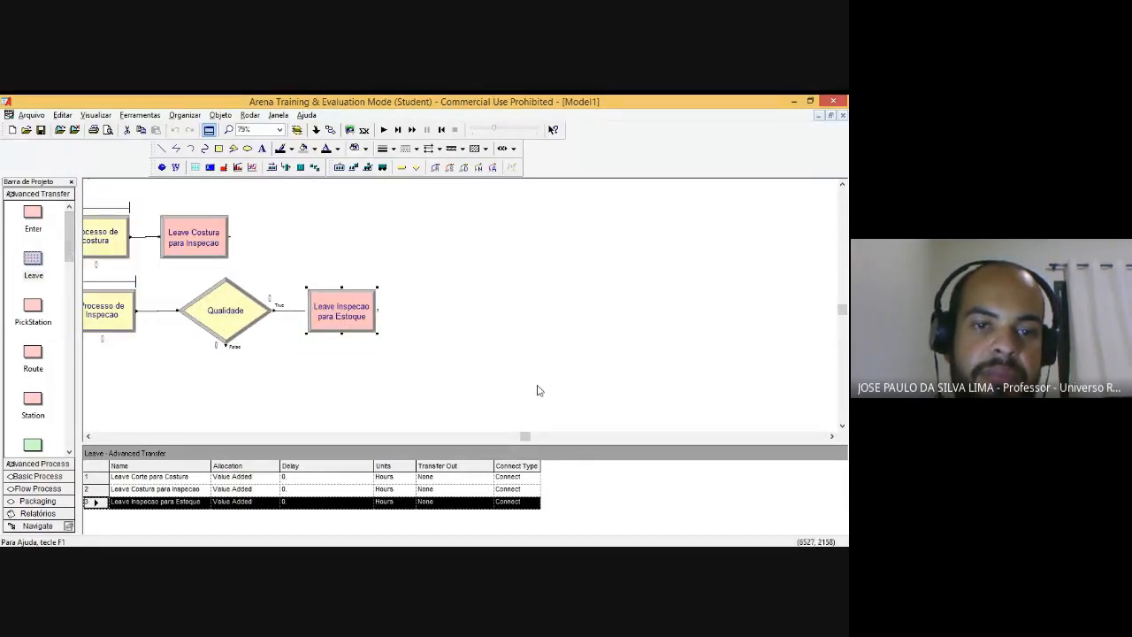
left_click(35, 401)
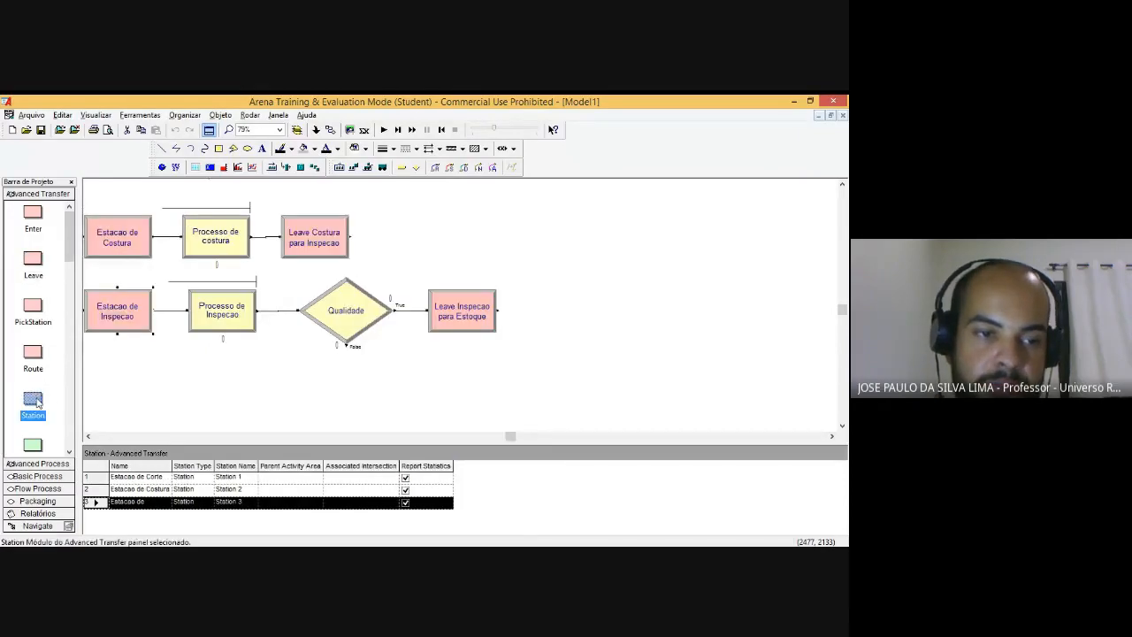
left_click_drag(35, 402, 593, 316)
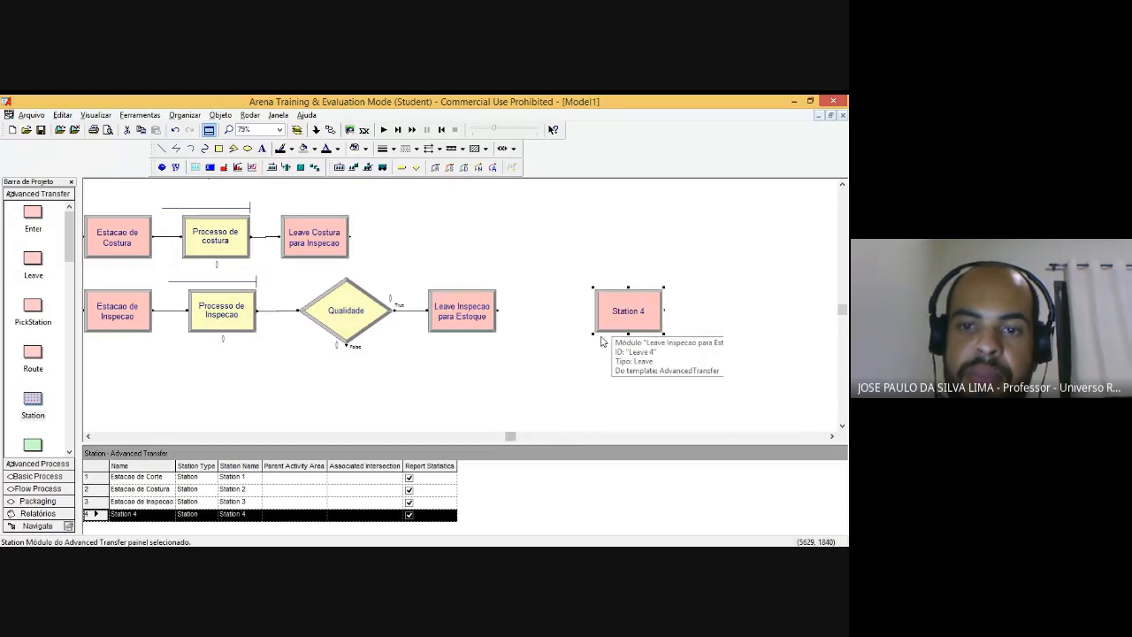
Step: Set the new Station module's name to "Estacao Estoque", keeping its default station name
double_click(627, 316)
left_click(400, 268)
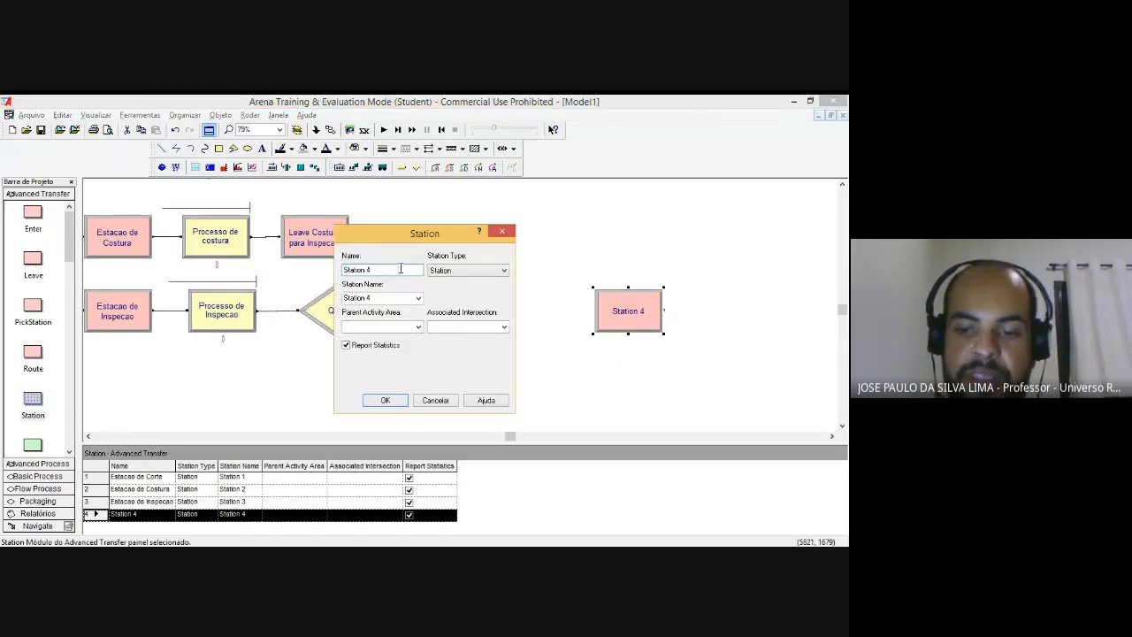
key("BackSpace")
key("BackSpace")
key("BackSpace")
key("BackSpace")
key("BackSpace")
key("BackSpace")
key("BackSpace")
type("Estaca")
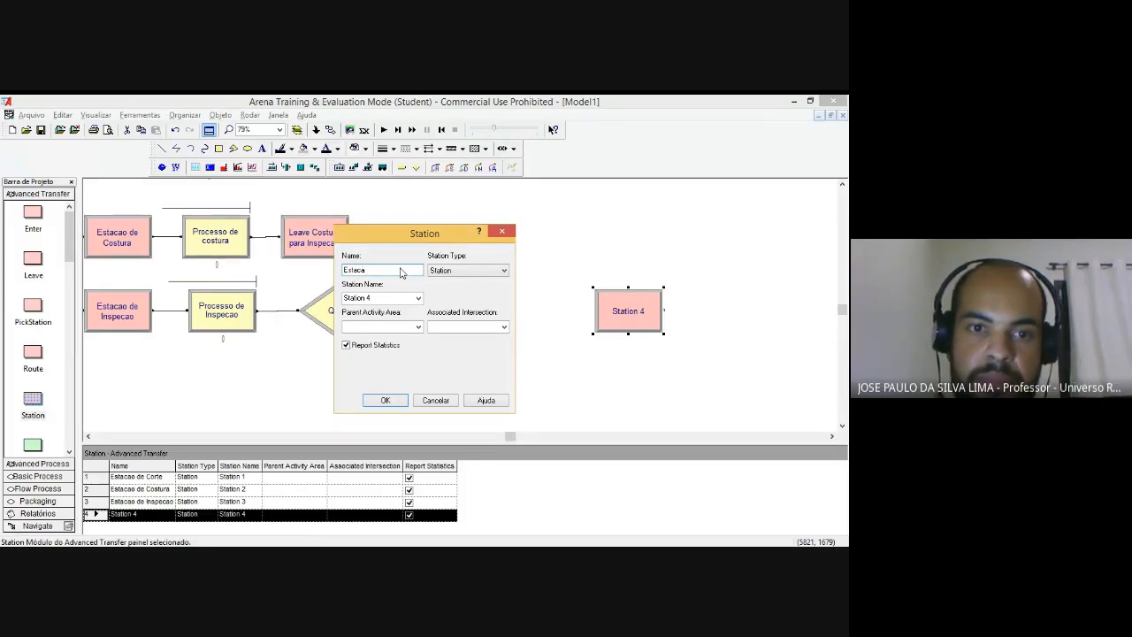
type("o Estoque")
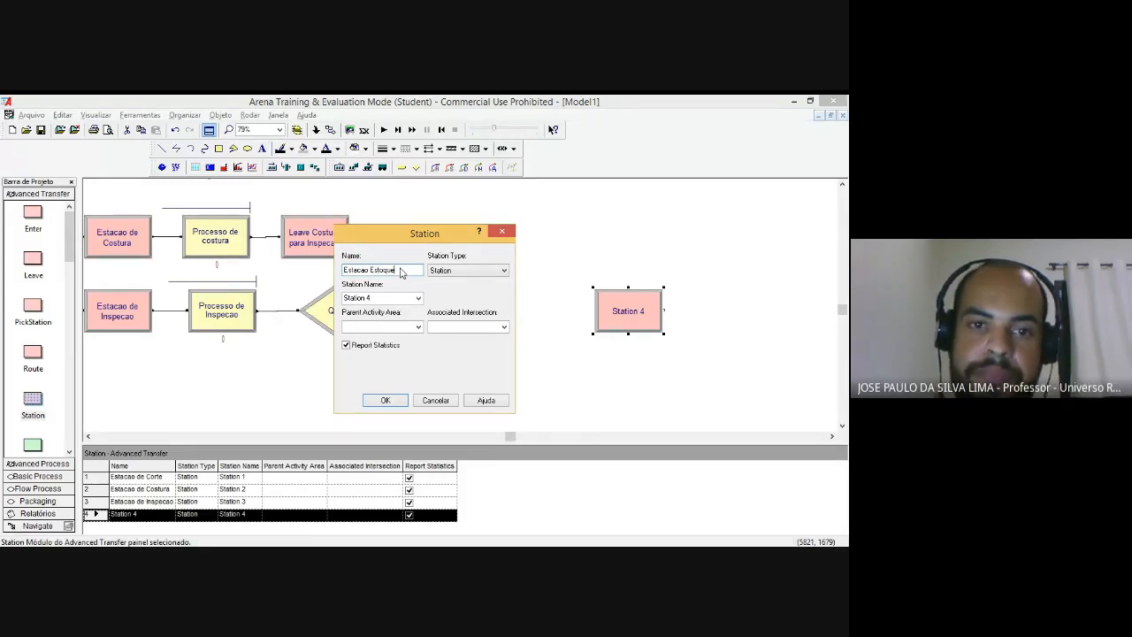
left_click(392, 400)
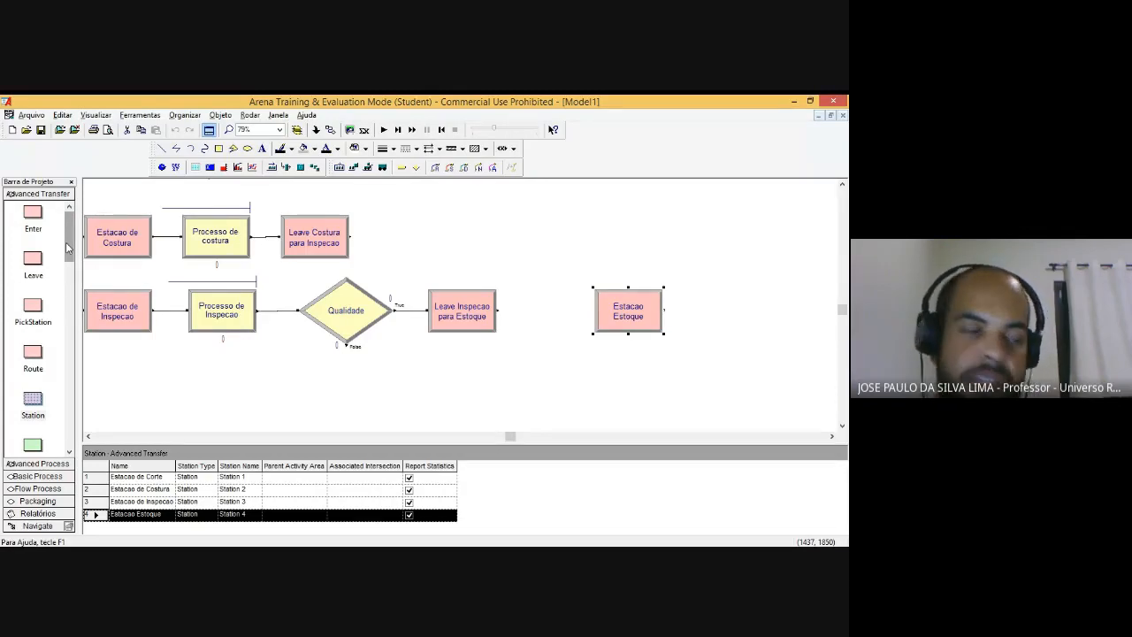
Step: Add a Basic Process Dispose module just after Estacao Estoque
left_click_drag(67, 247, 73, 267)
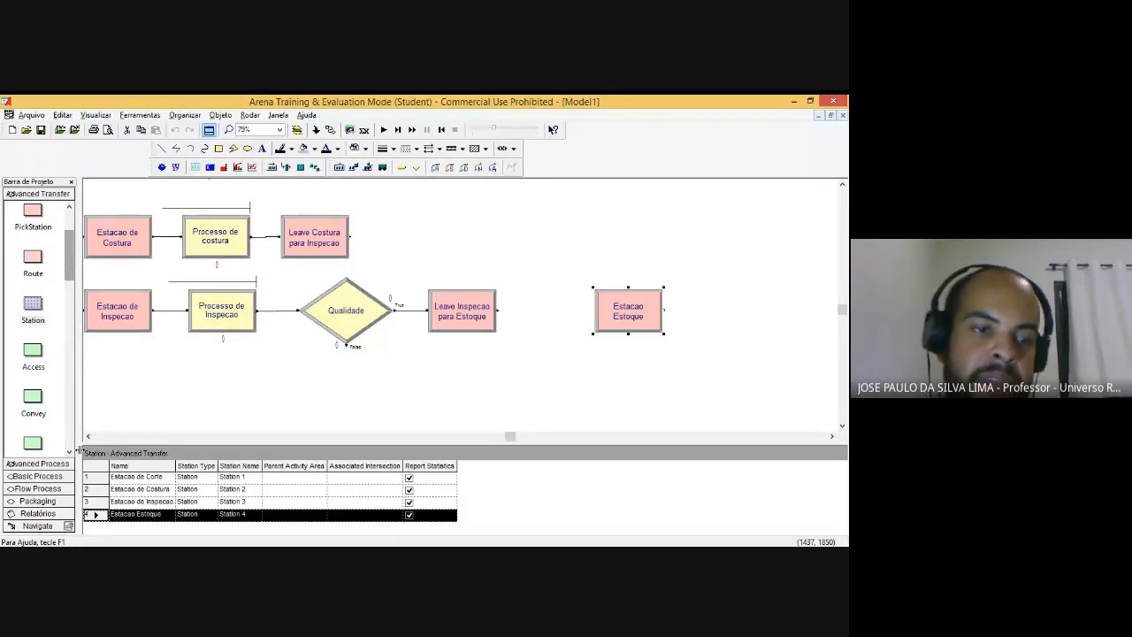
left_click(52, 479)
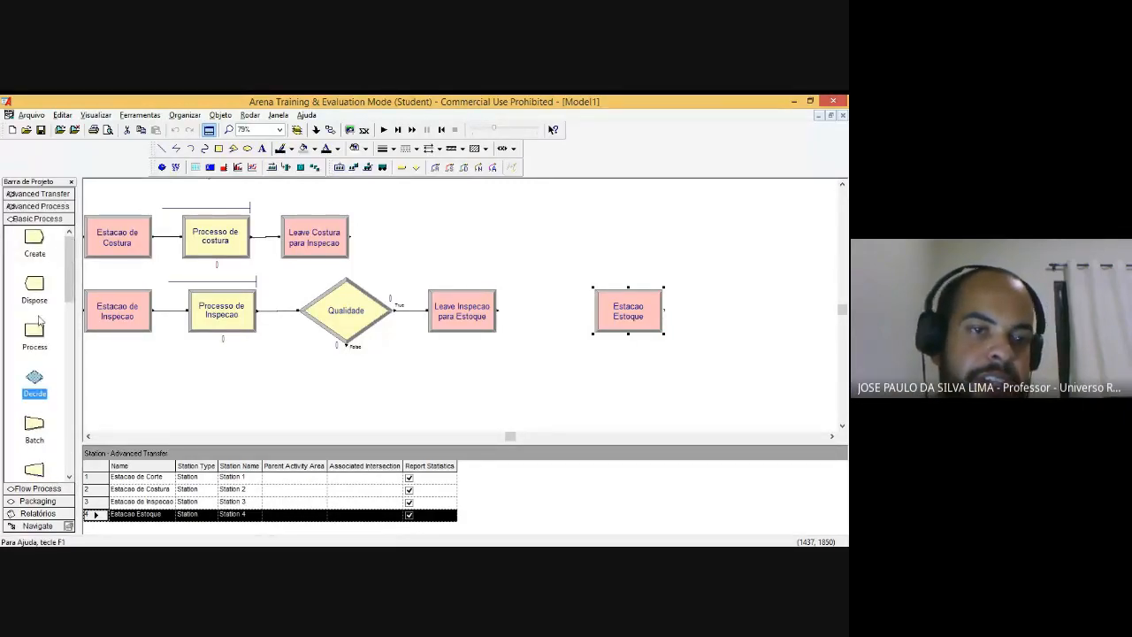
left_click(34, 284)
left_click_drag(35, 284, 691, 317)
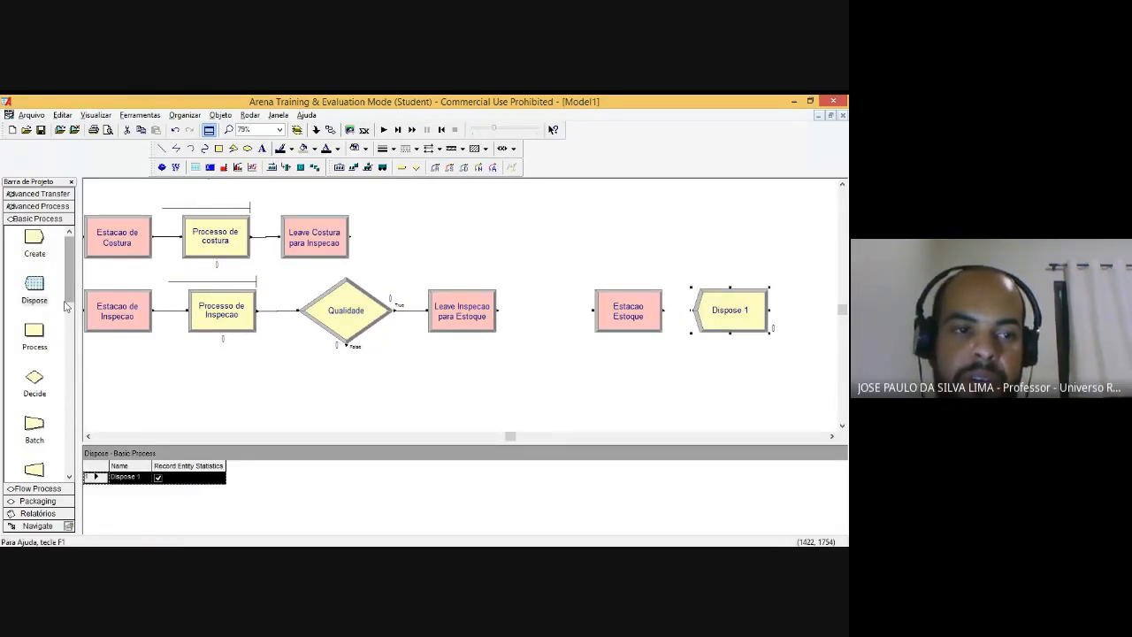
left_click(32, 290)
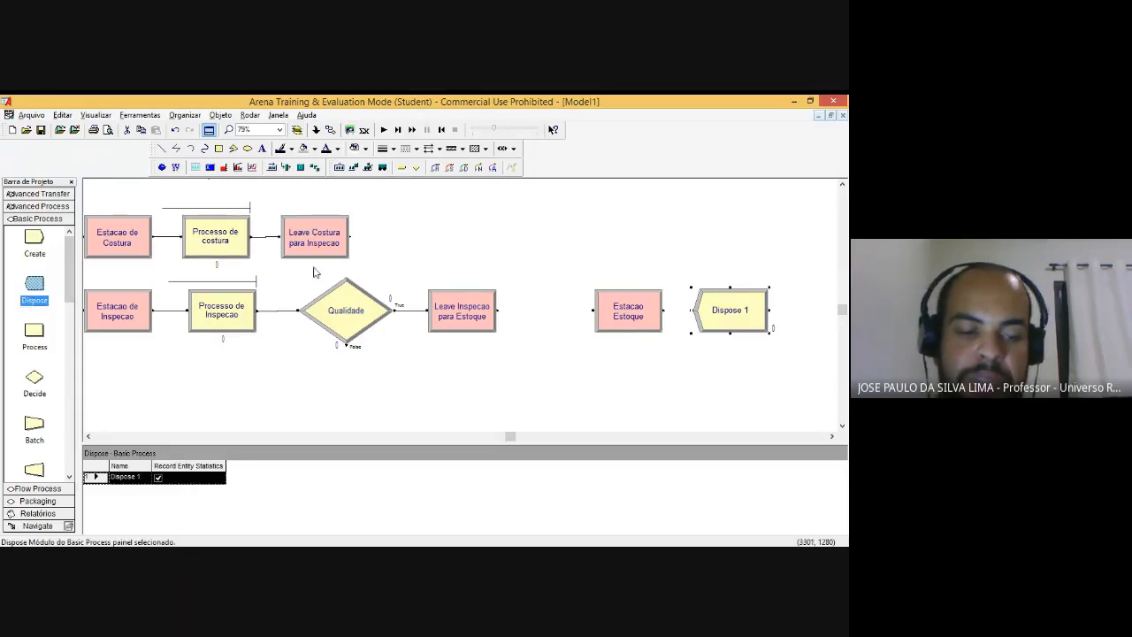
key("Escape")
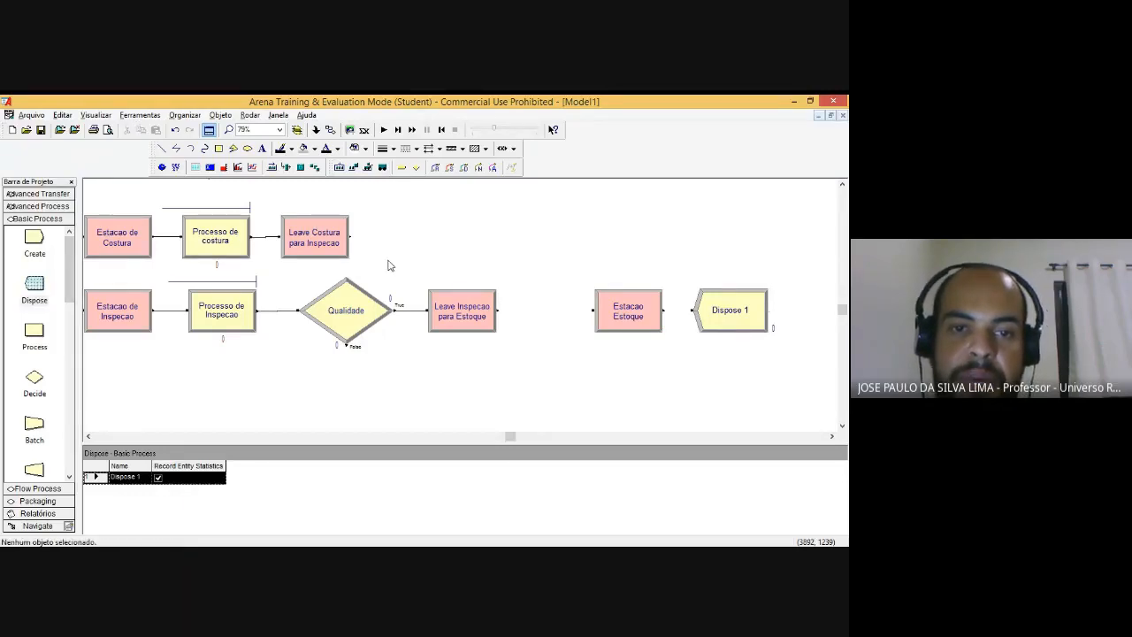
Step: Name the Dispose module after Estacao Estoque "Estoque", keeping entity statistics recording on
scroll(398, 261, "down", 2)
scroll(374, 283, "up", 1)
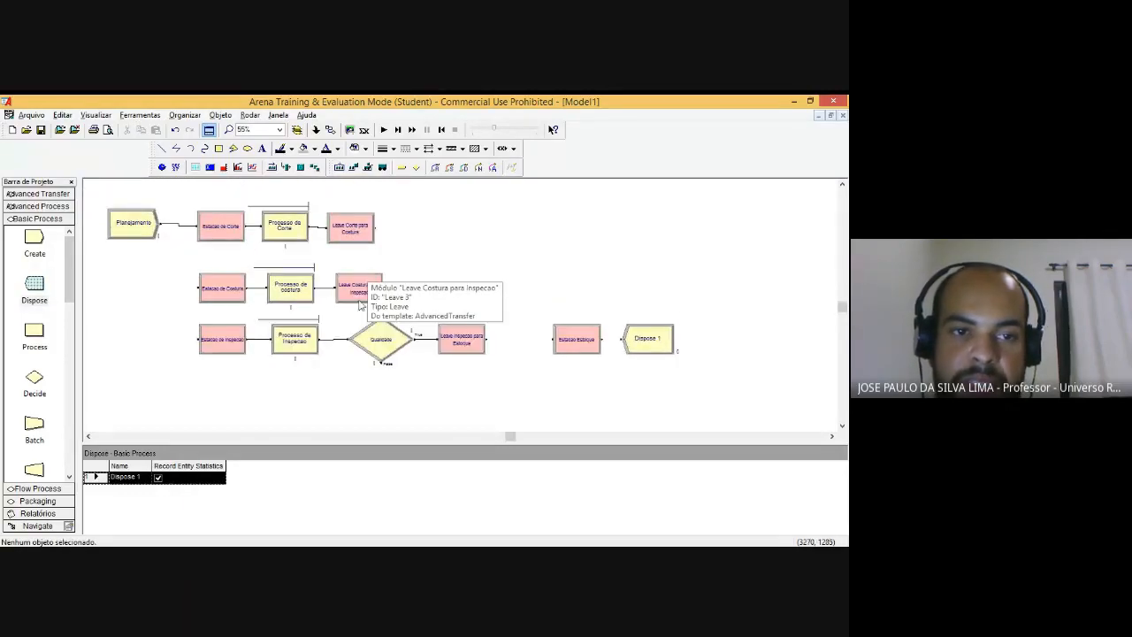
left_click(138, 229)
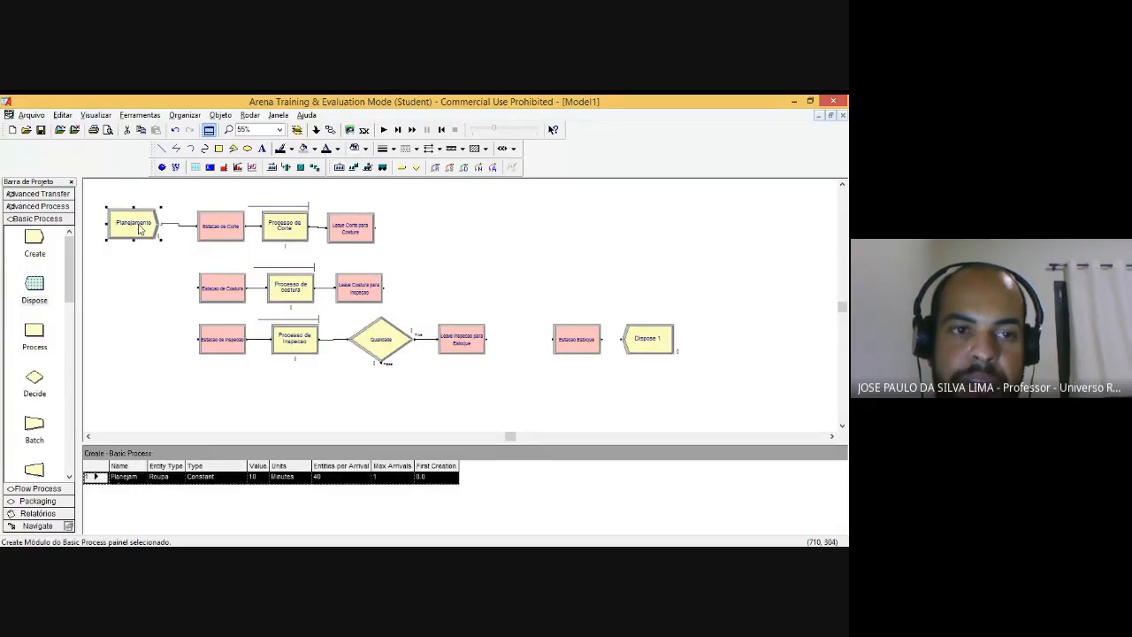
left_click(648, 340)
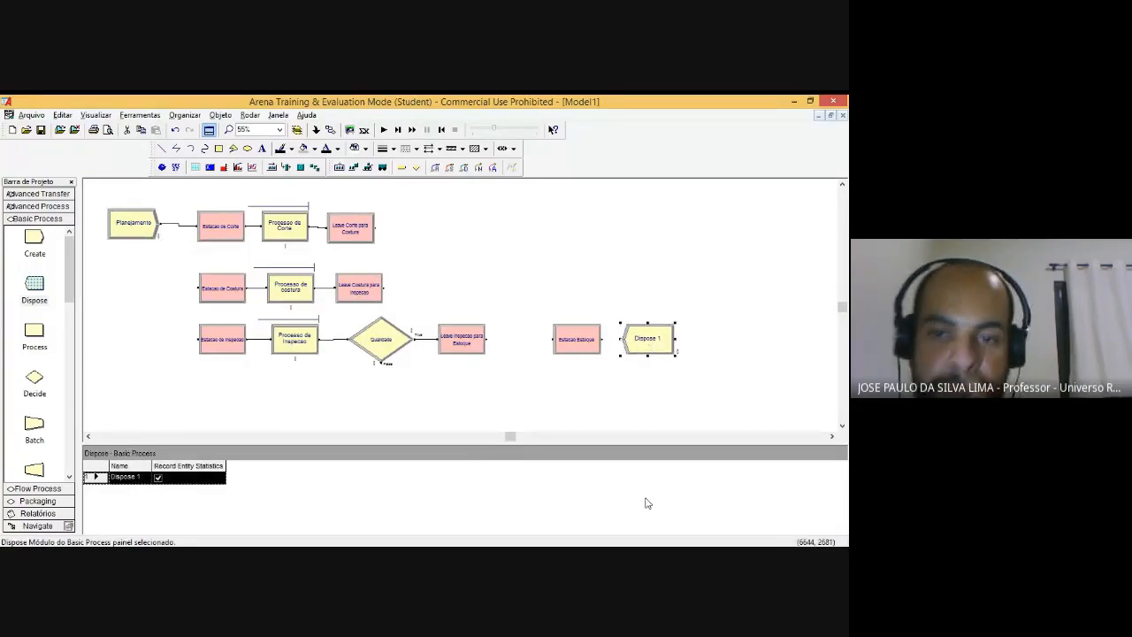
double_click(654, 348)
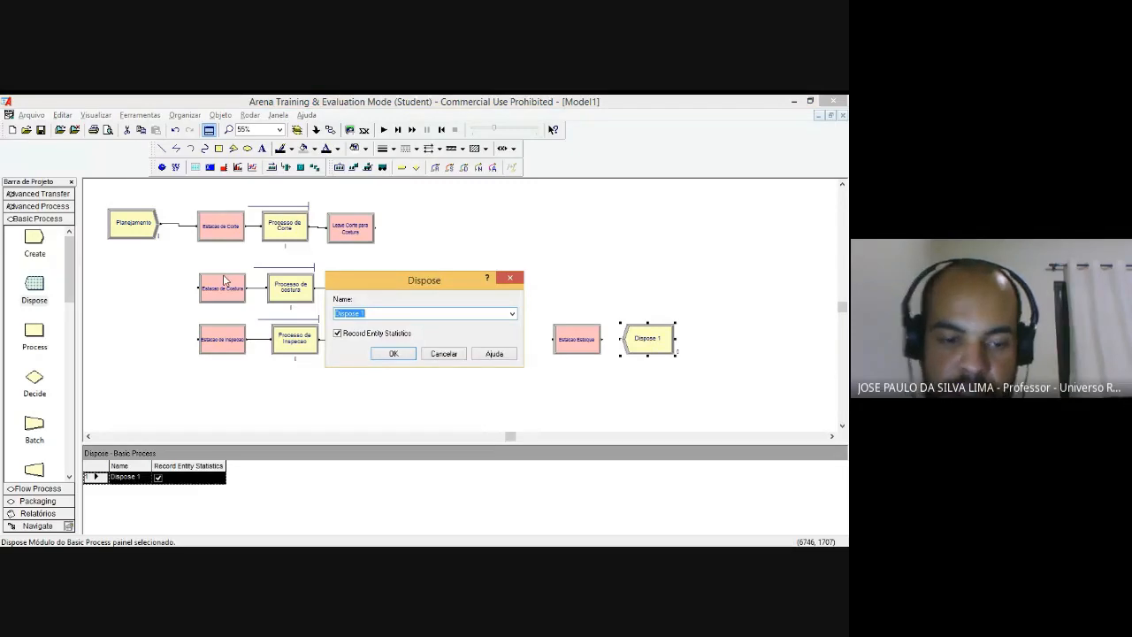
type("Estoque")
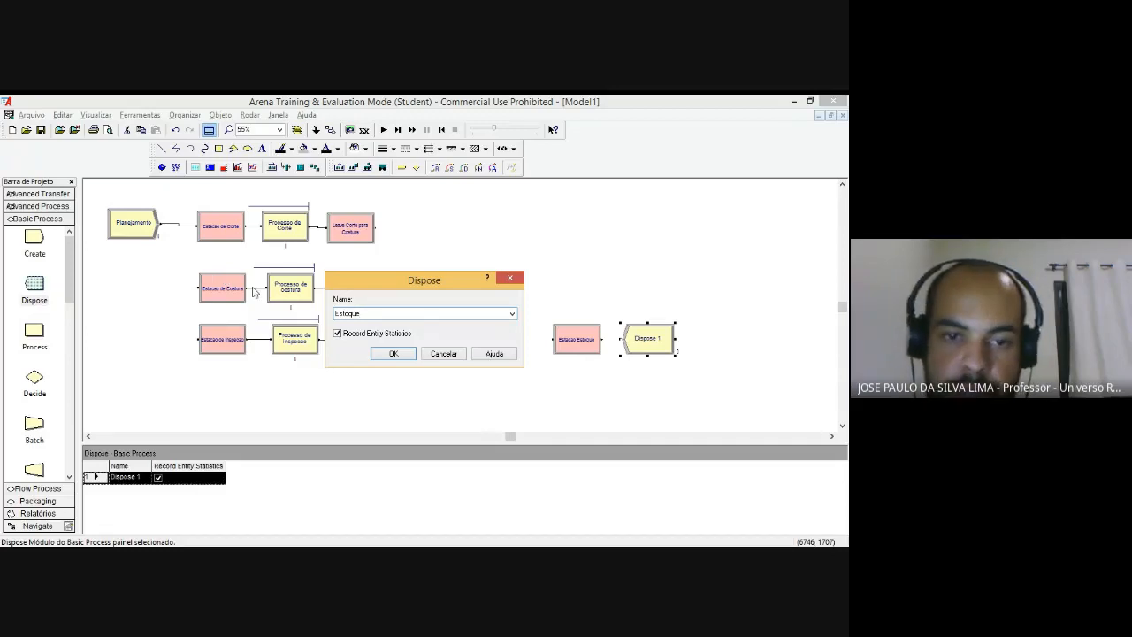
left_click(394, 353)
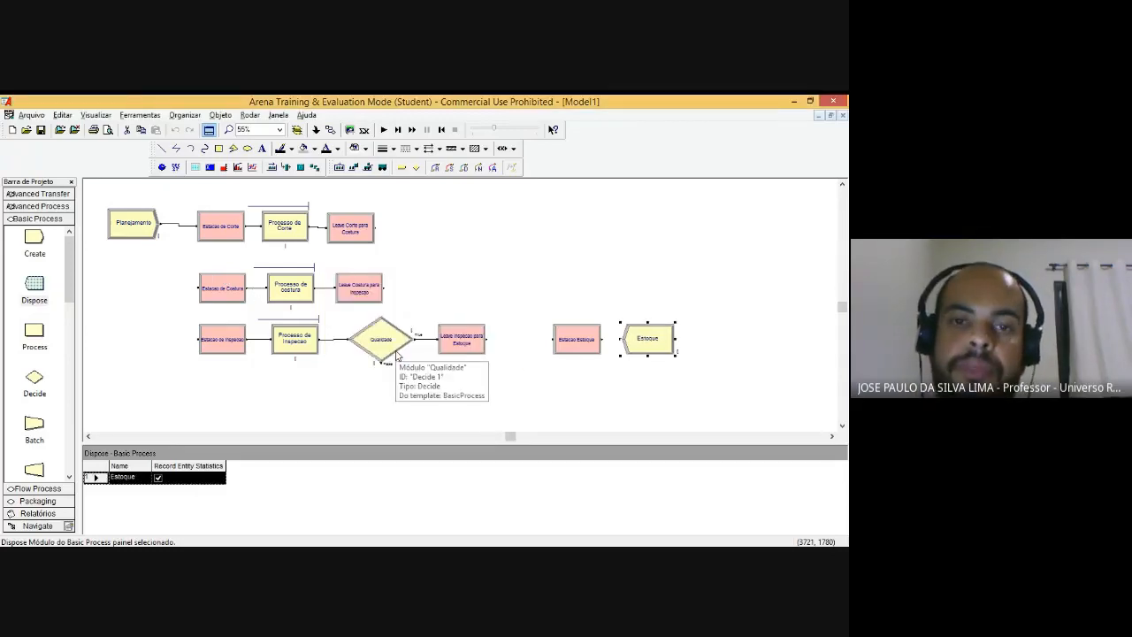
Step: Connect the Estacao Estoque station's output to the Estoque Dispose module
left_click(329, 129)
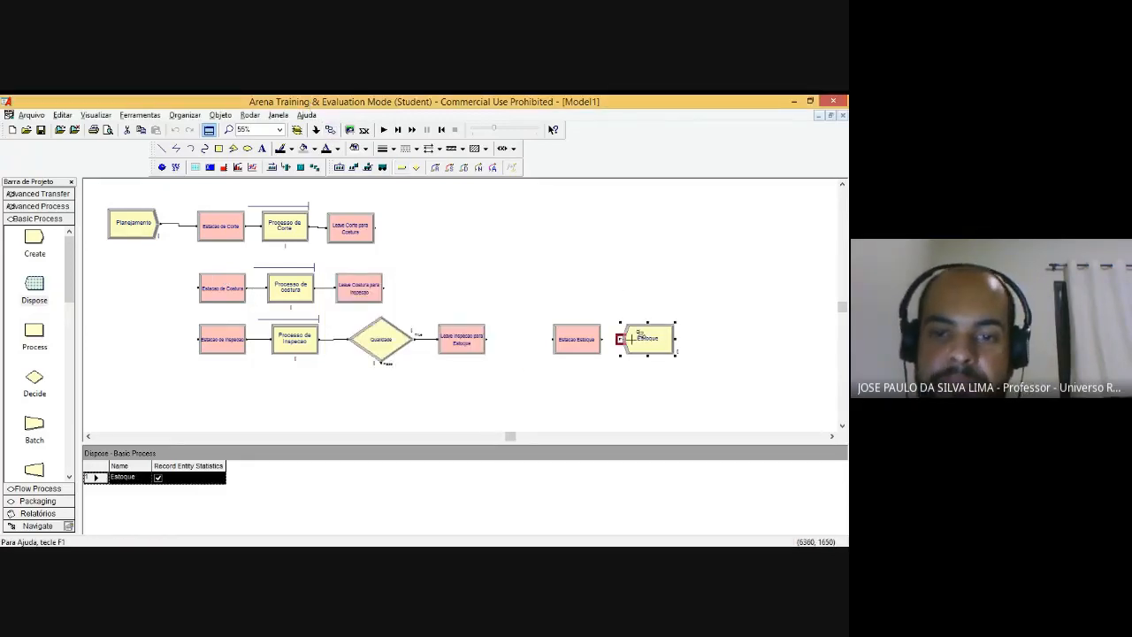
left_click(602, 339)
left_click(620, 339)
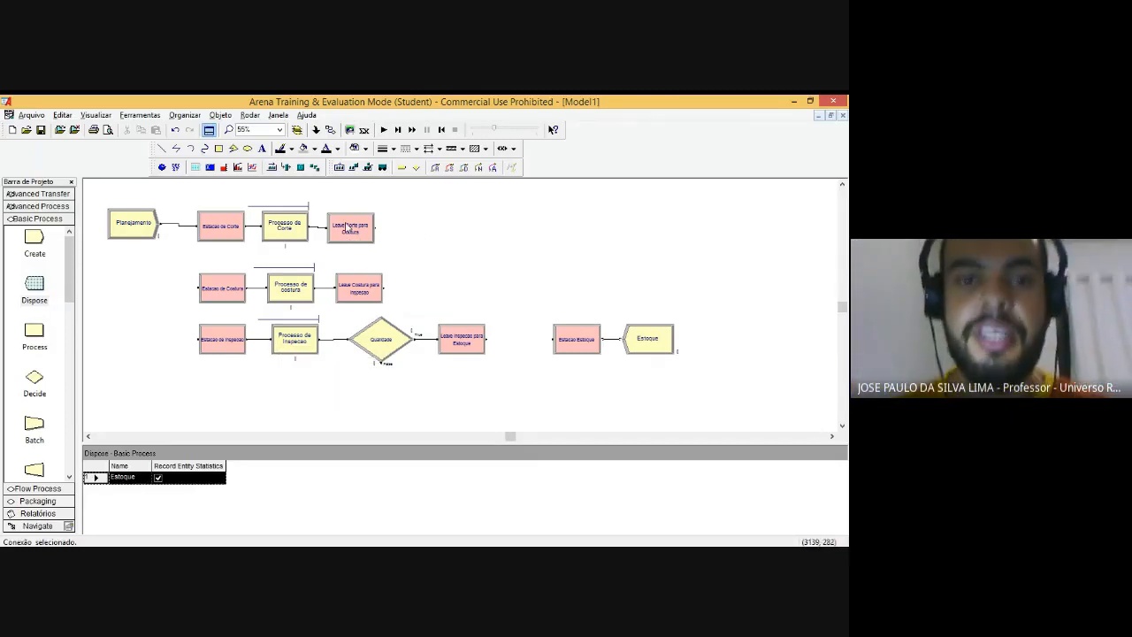
Step: Try connecting each of the three Leave modules directly to the station its name points to: Costura, Inspecao and Estoque
left_click(330, 130)
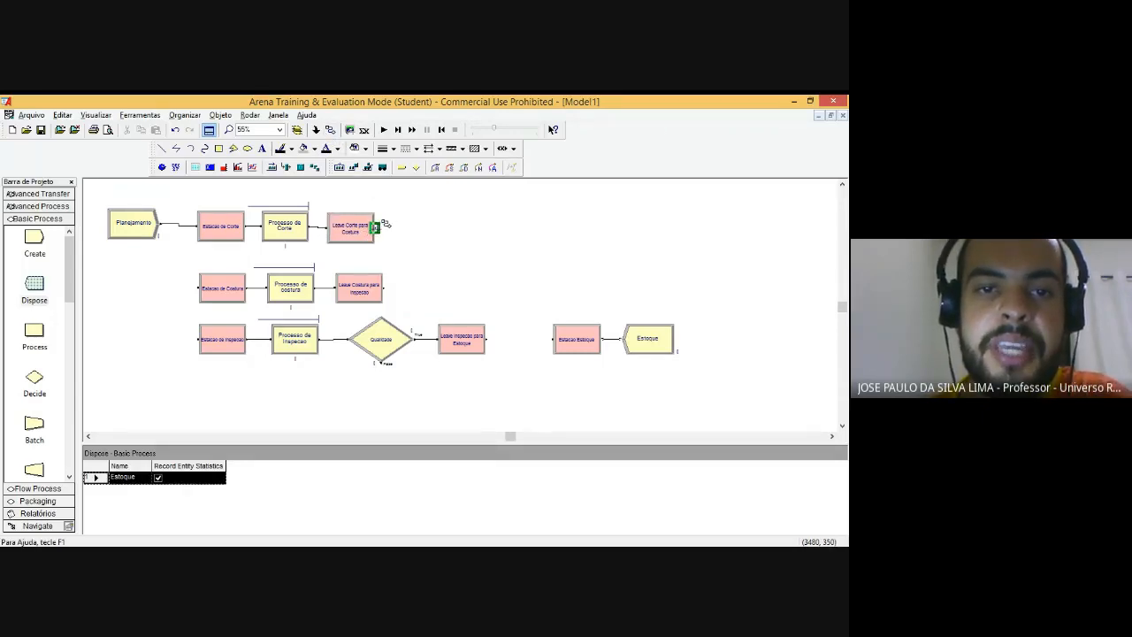
left_click(377, 228)
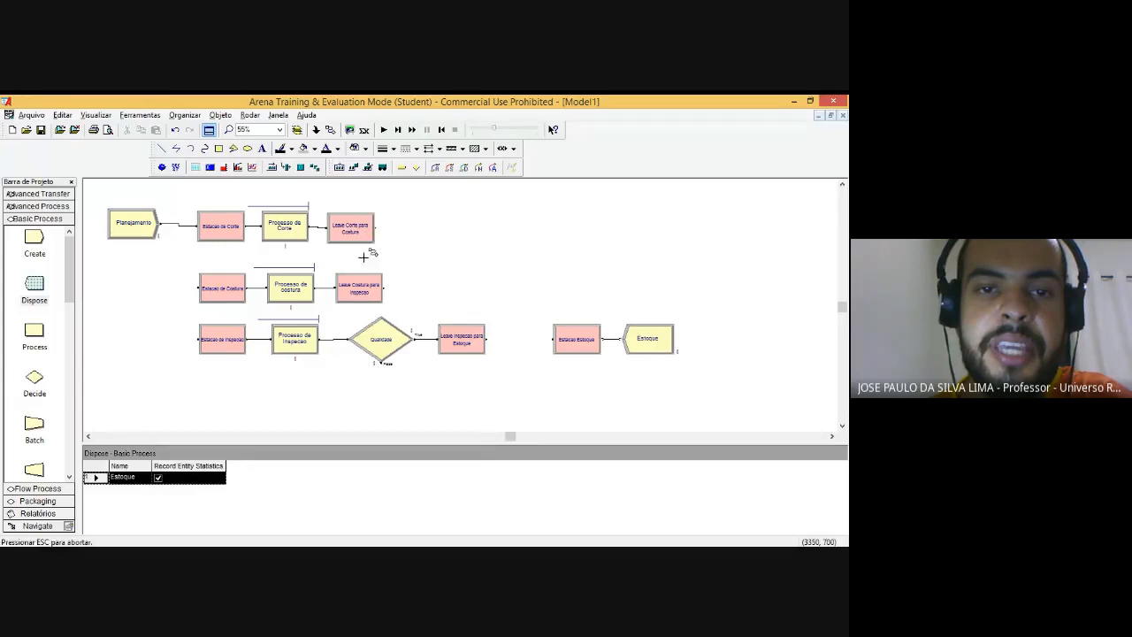
left_click(202, 277)
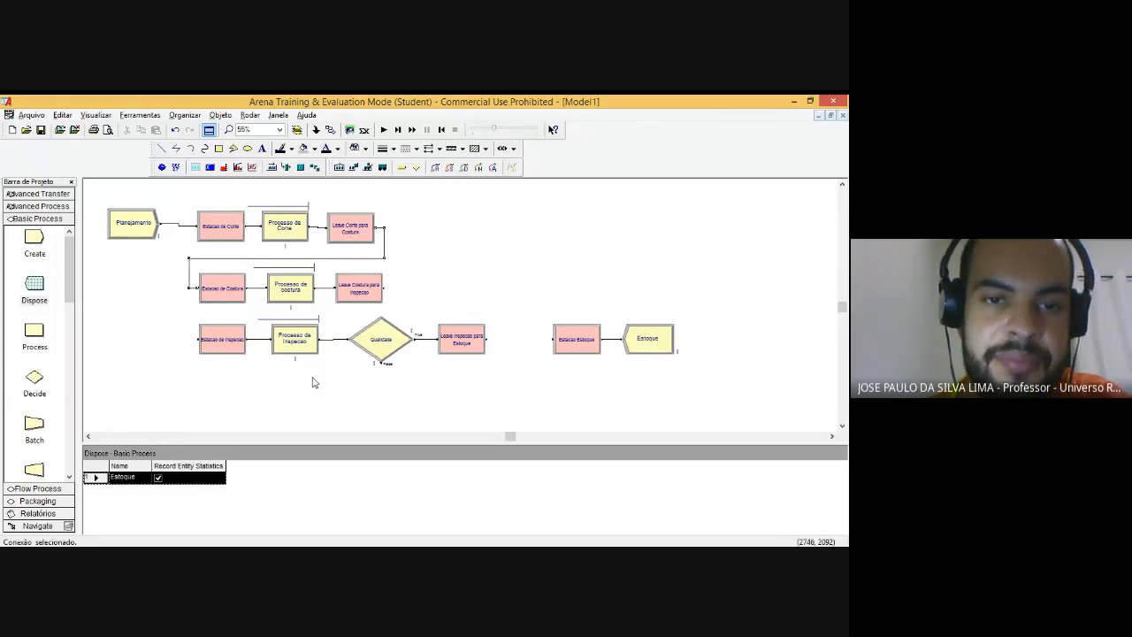
left_click(330, 129)
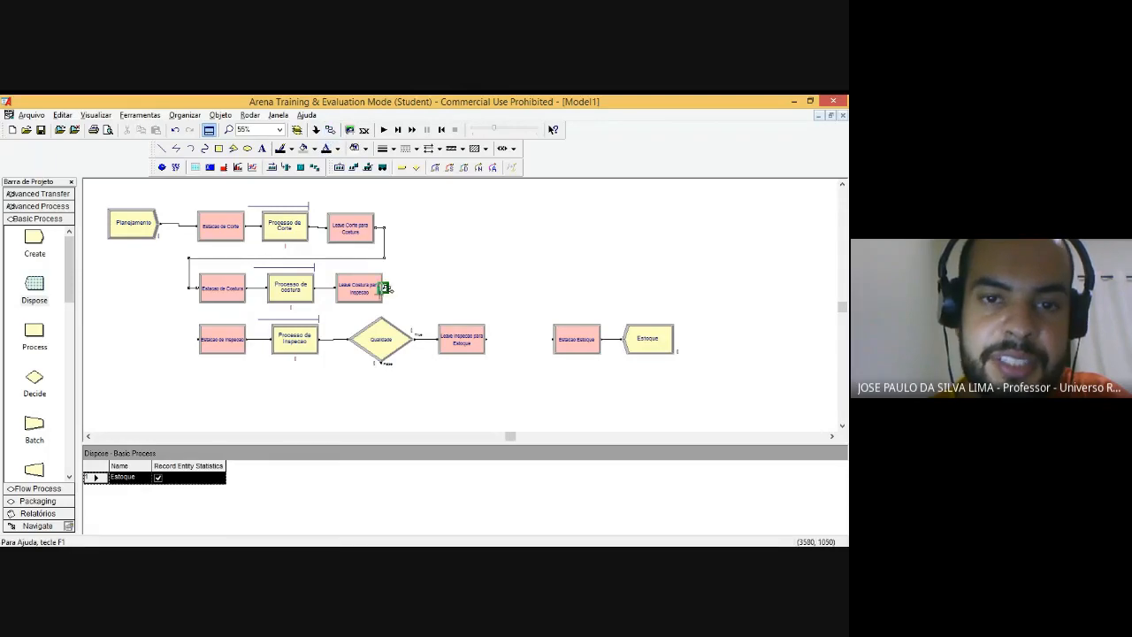
left_click(385, 286)
left_click(199, 338)
left_click(330, 129)
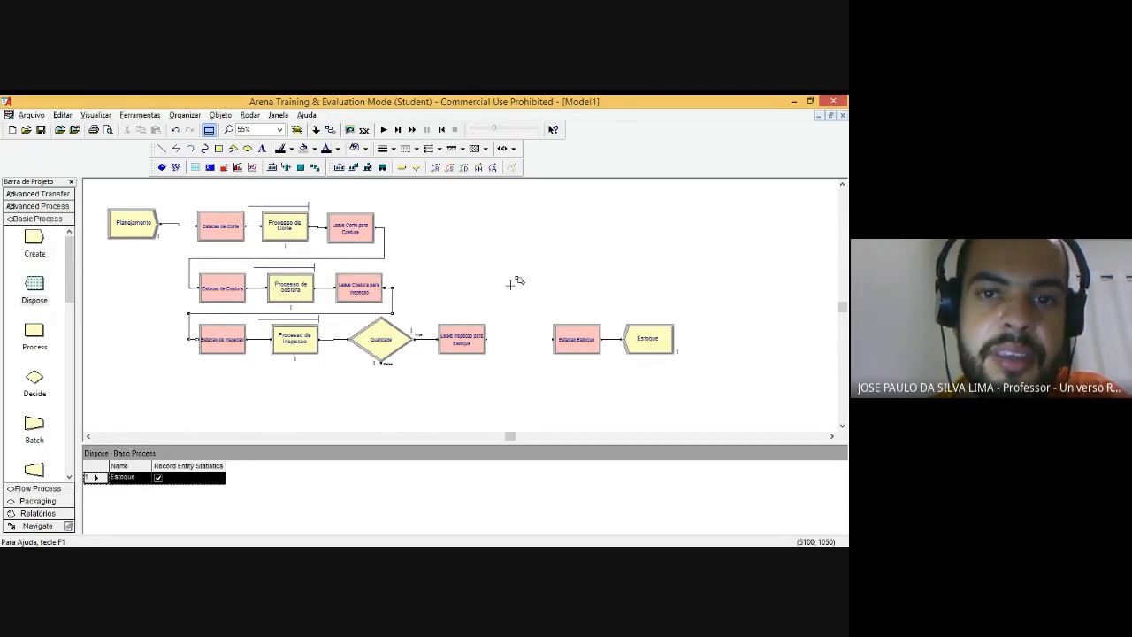
left_click(487, 339)
left_click(556, 339)
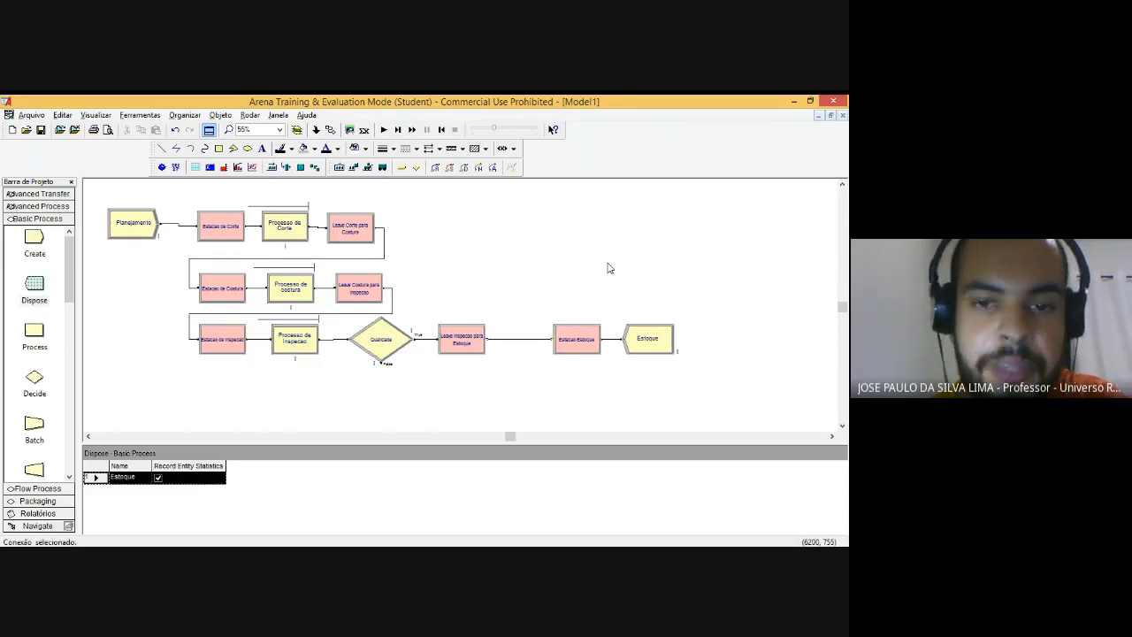
Step: Undo the three direct connections between the Leave modules and their destination stations
key("ctrl+z")
key("ctrl+z")
key("ctrl+z")
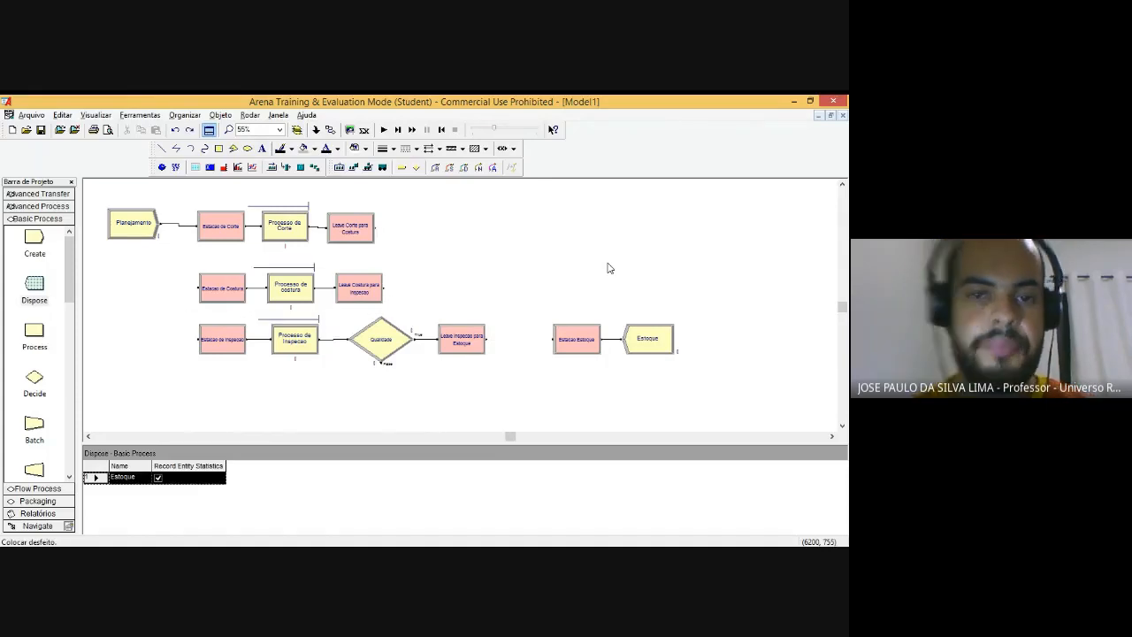
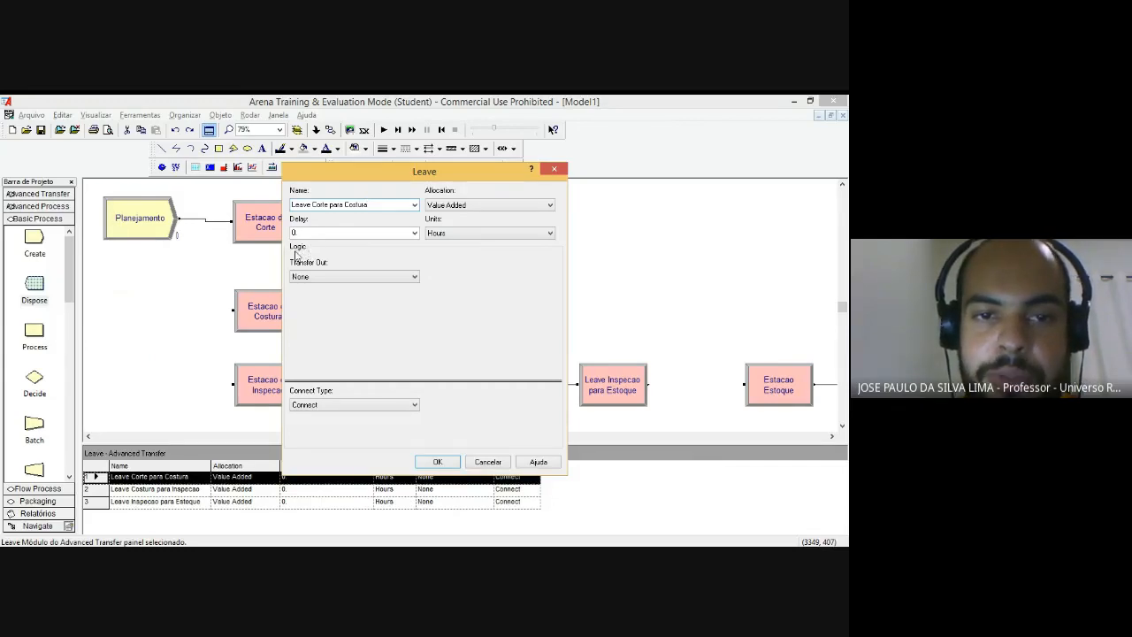
Step: Try the Route connect type in the Leave Corte para Costura module and discard the change
left_click(370, 276)
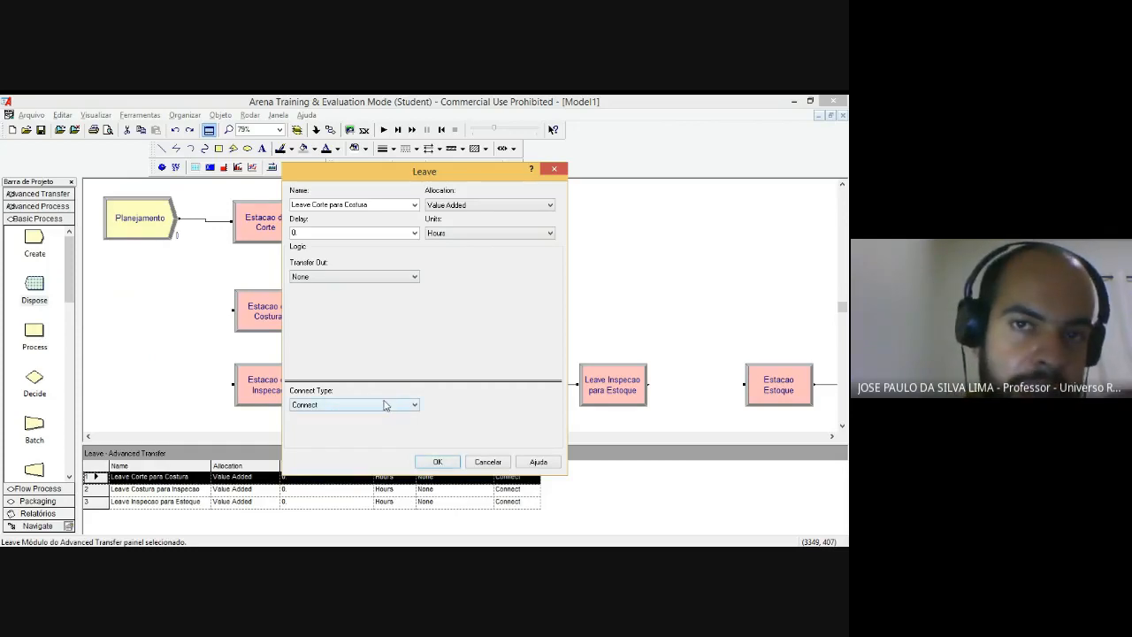
key("alt+Tab")
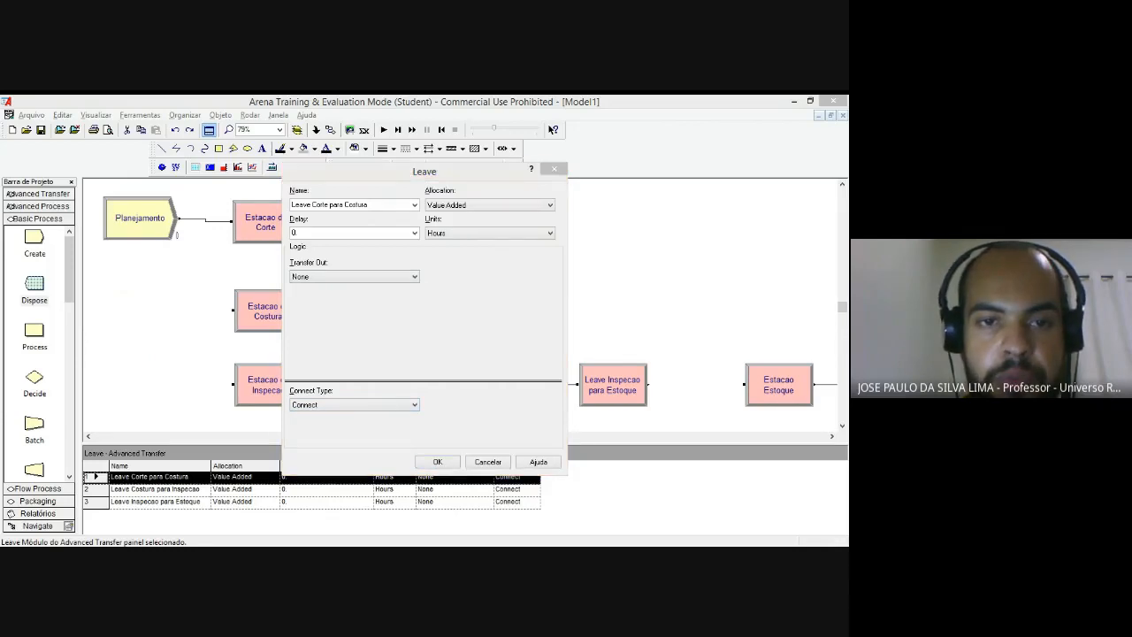
key("alt+Tab")
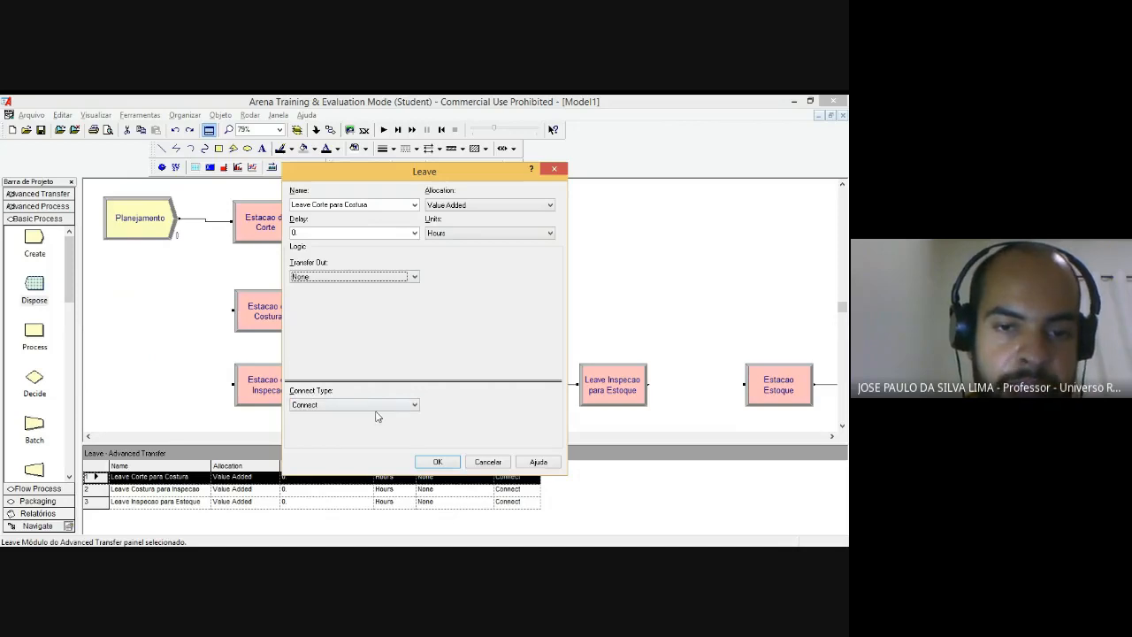
left_click(326, 407)
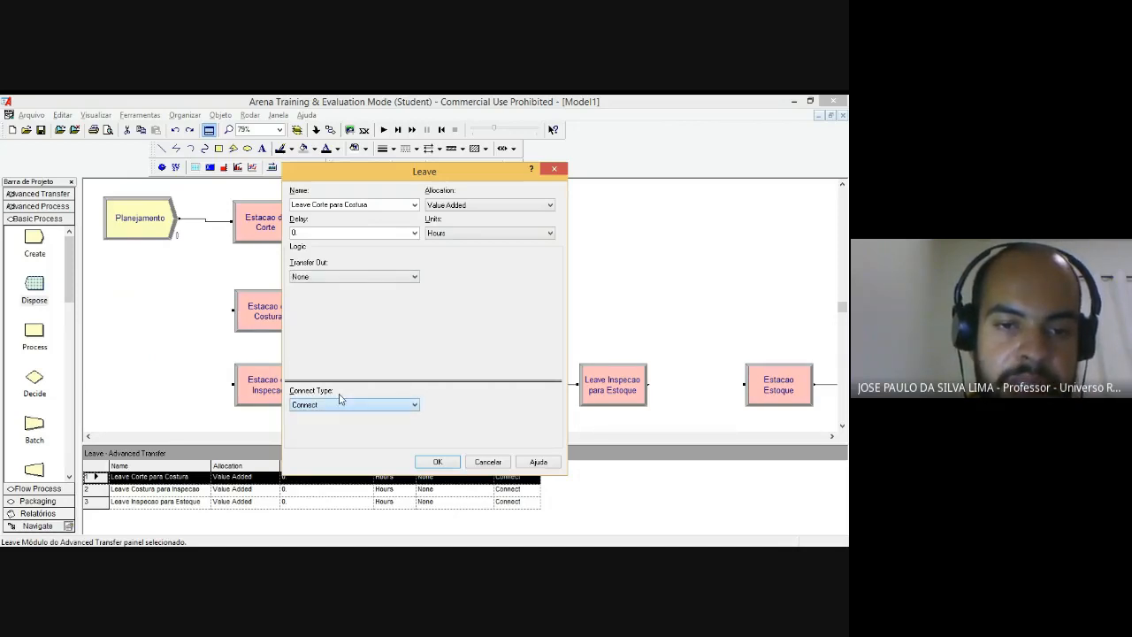
left_click(387, 410)
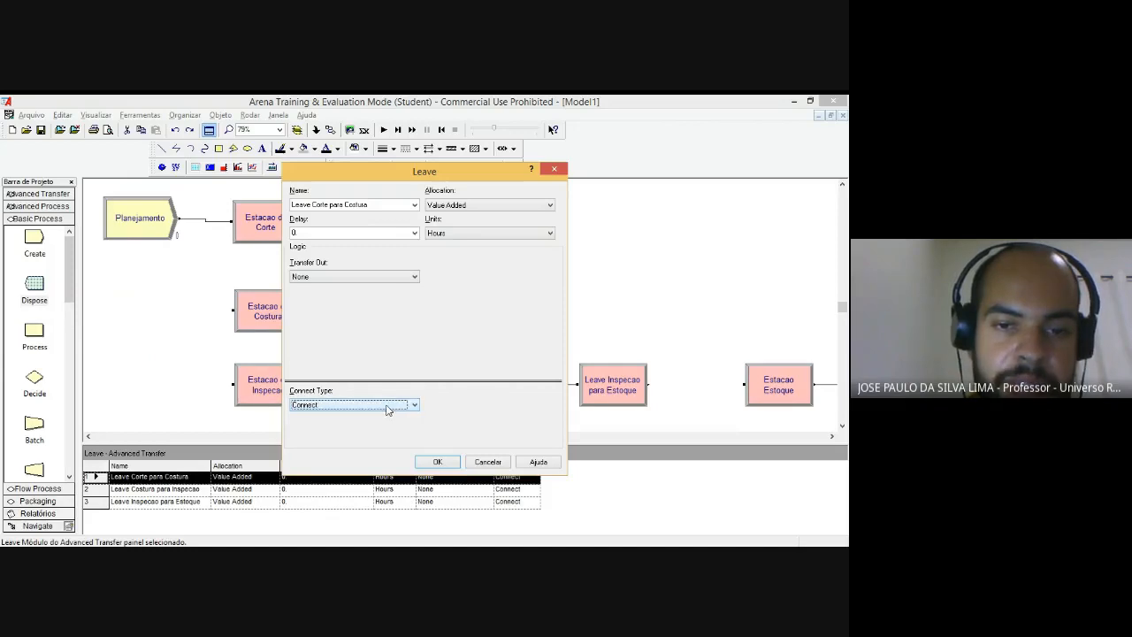
left_click(387, 409)
left_click(371, 424)
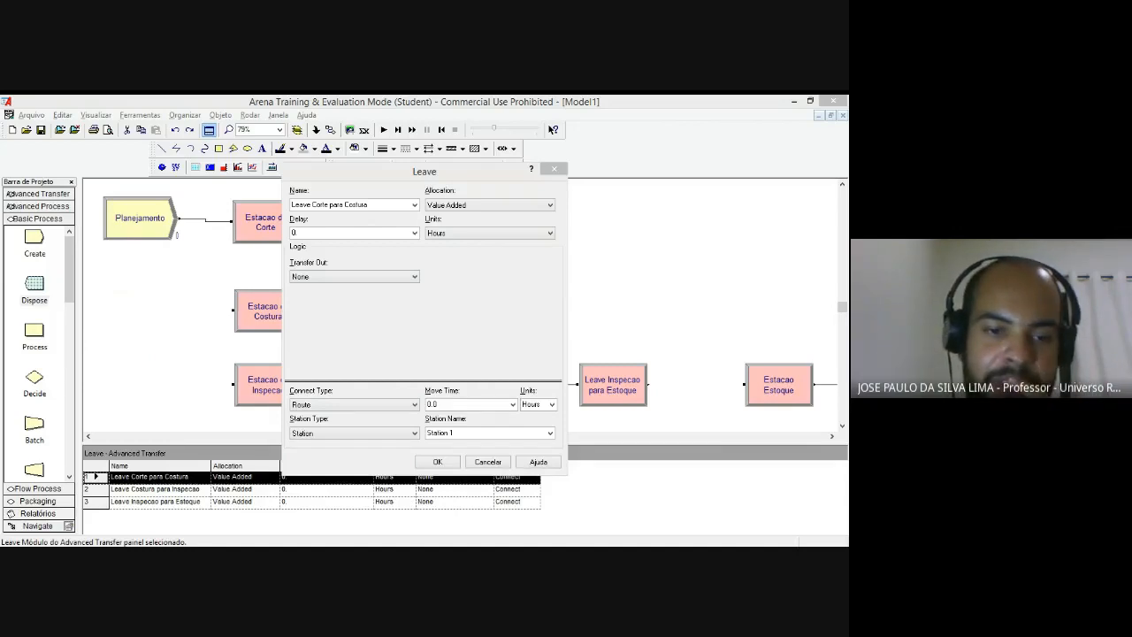
key("alt+Tab")
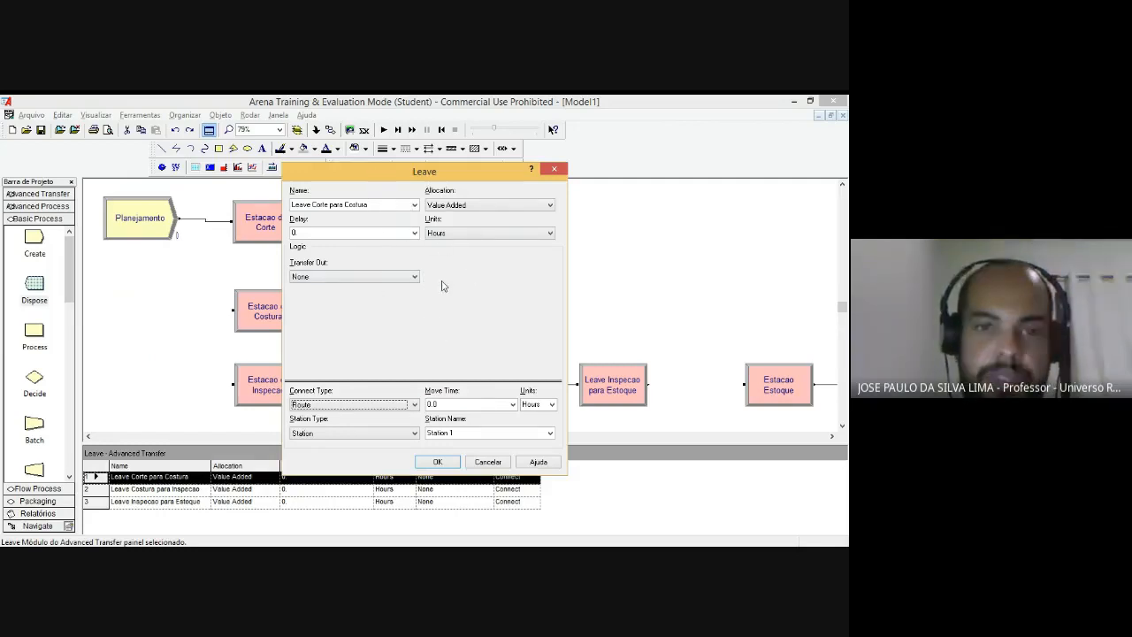
left_click(491, 462)
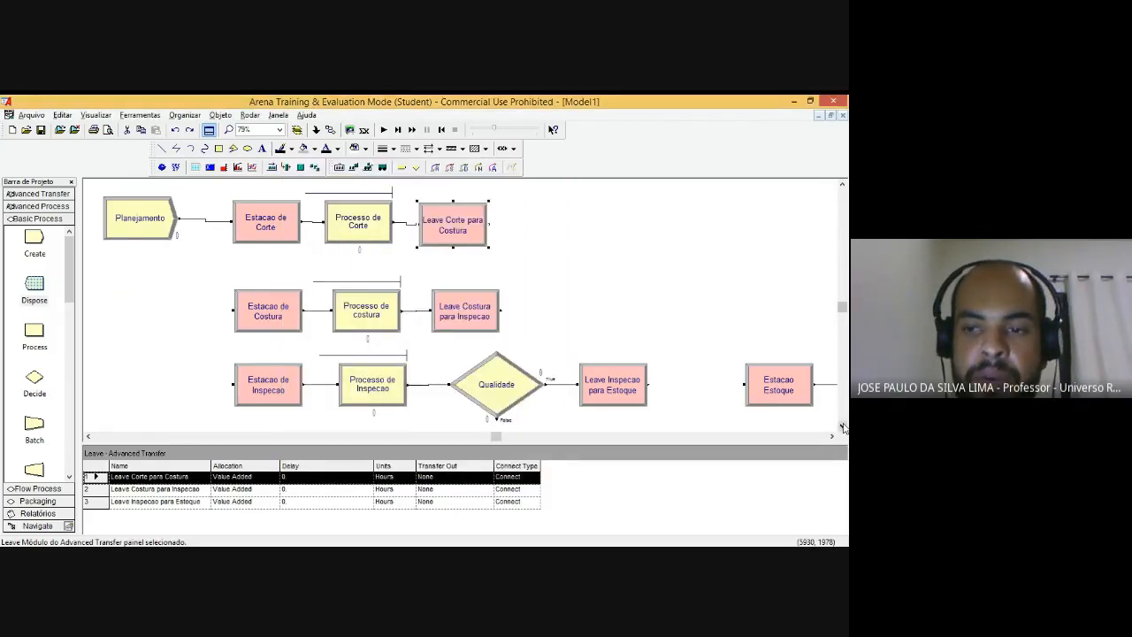
Step: Add an Advanced Transfer Leave module just below the Qualidade decision, near its False exit
scroll(842, 427, "down", 2)
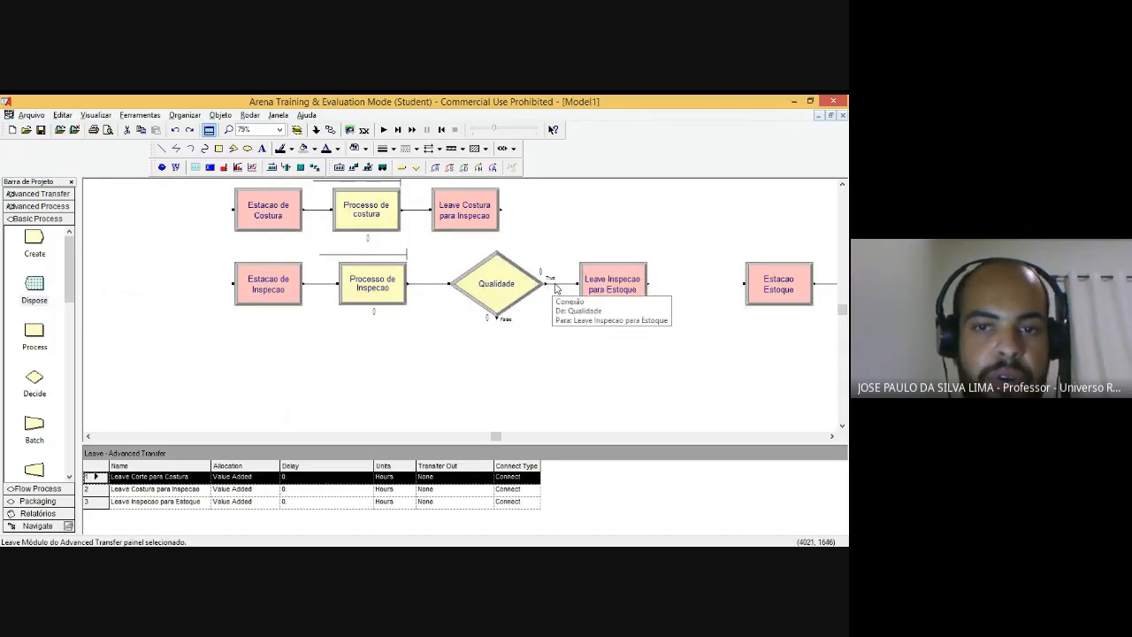
left_click(523, 288)
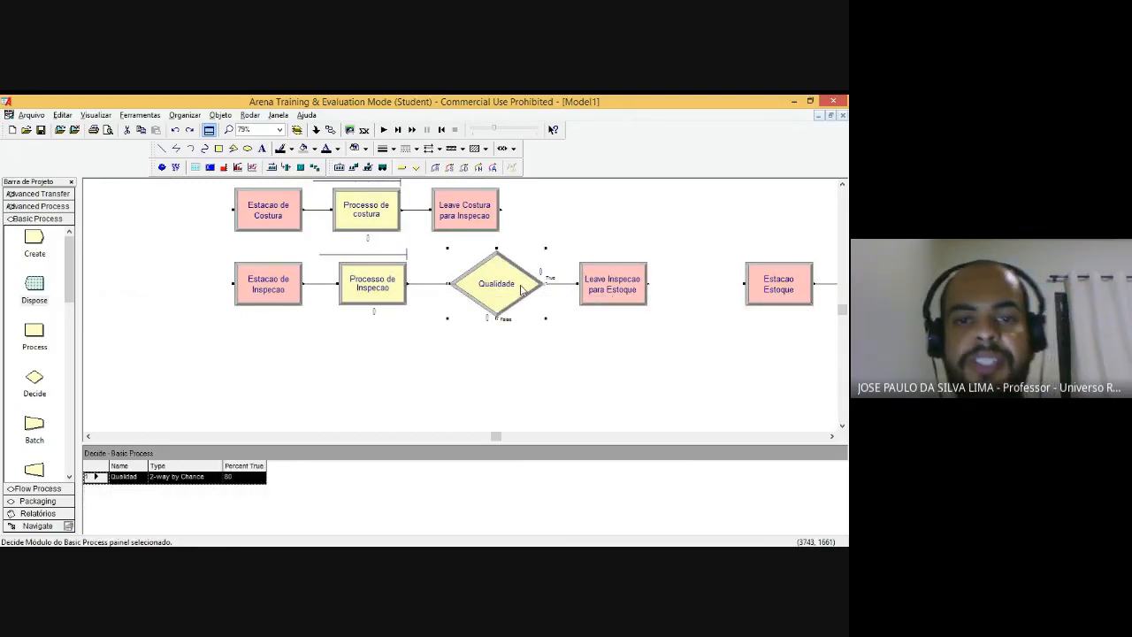
left_click(494, 356)
left_click(37, 193)
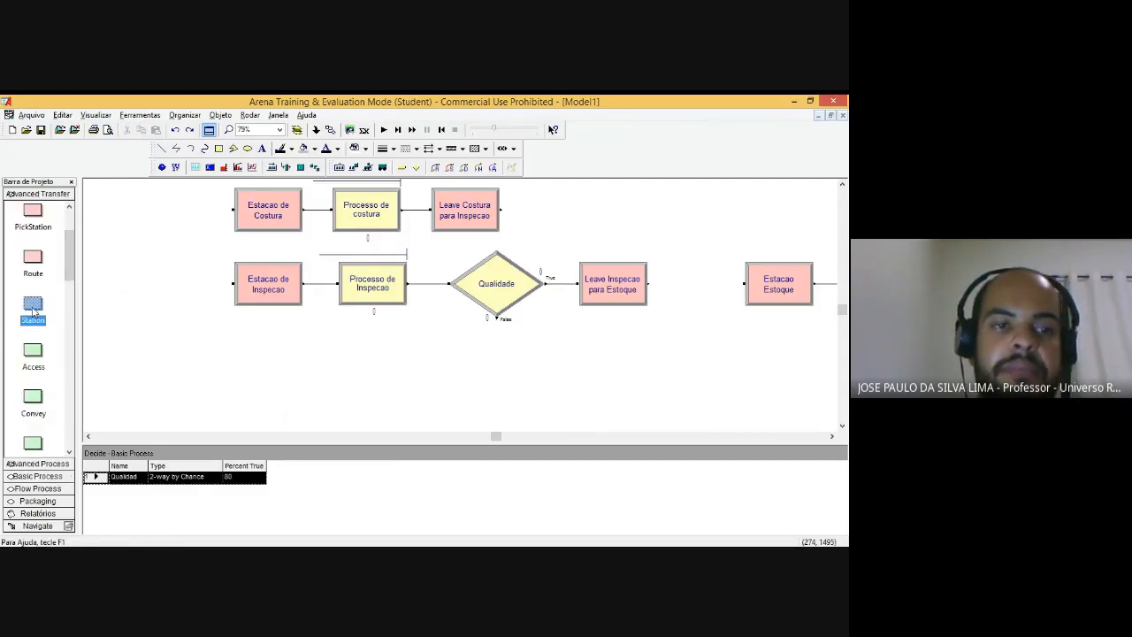
scroll(55, 257, "up", 2)
left_click(36, 259)
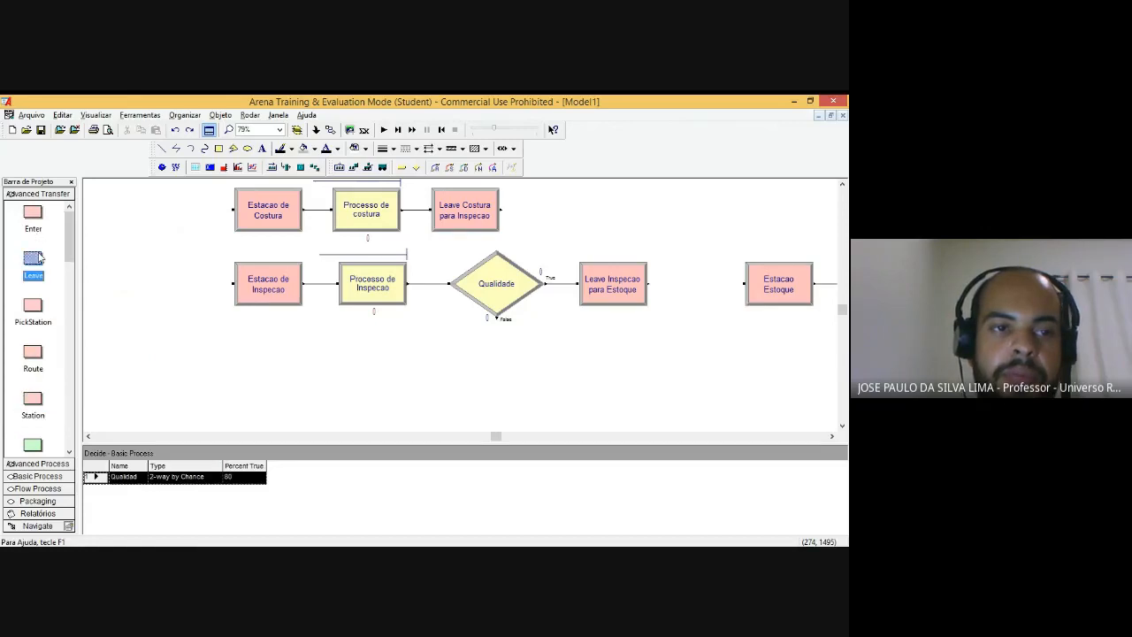
left_click_drag(452, 420, 518, 429)
scroll(530, 381, "down", 3)
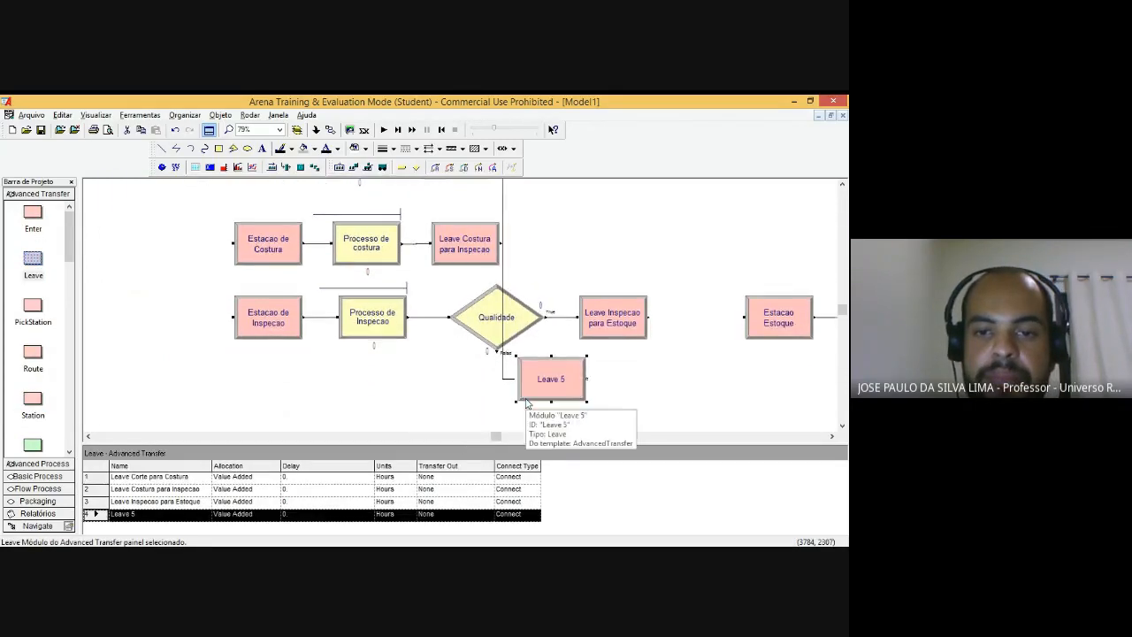
Step: Delete the unwanted connection running from Leave Corte para Costura to the new Leave module
scroll(531, 361, "up", 1)
scroll(521, 363, "up", 3)
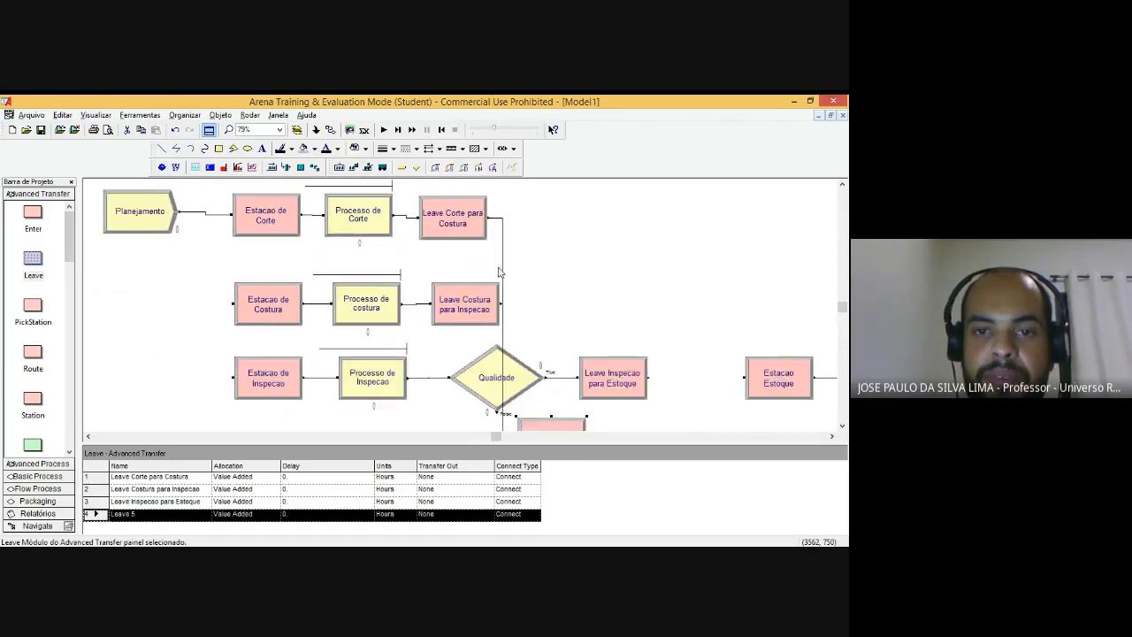
left_click(502, 267)
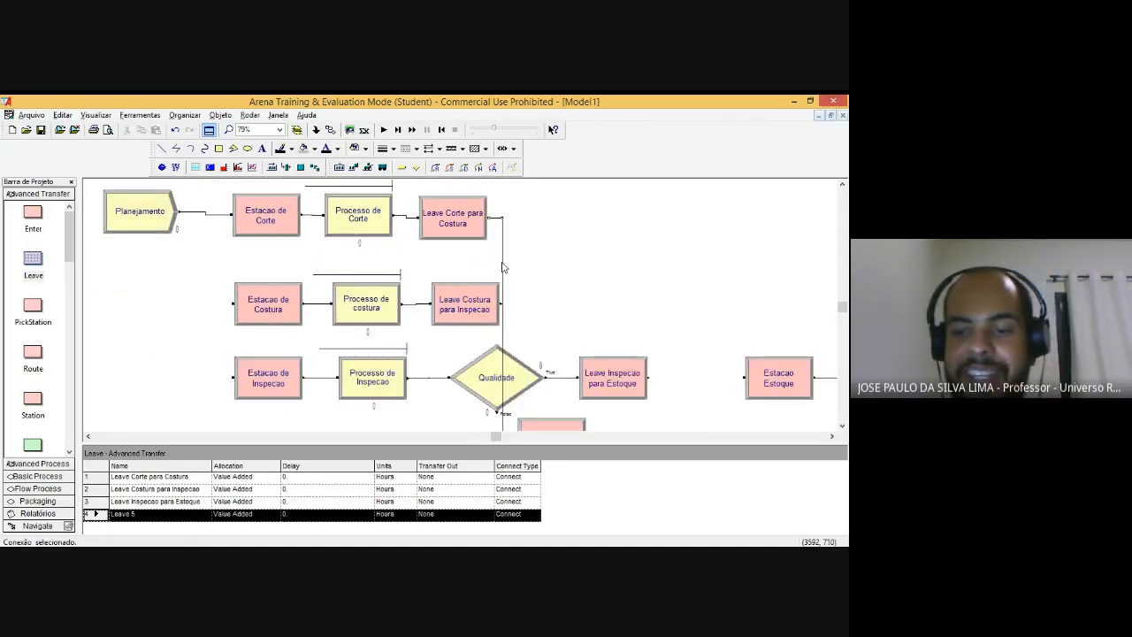
key("Delete")
Step: Move the new Leave module slightly further below Qualidade and name it "Leave Inspecao para Costura"
scroll(513, 323, "down", 6)
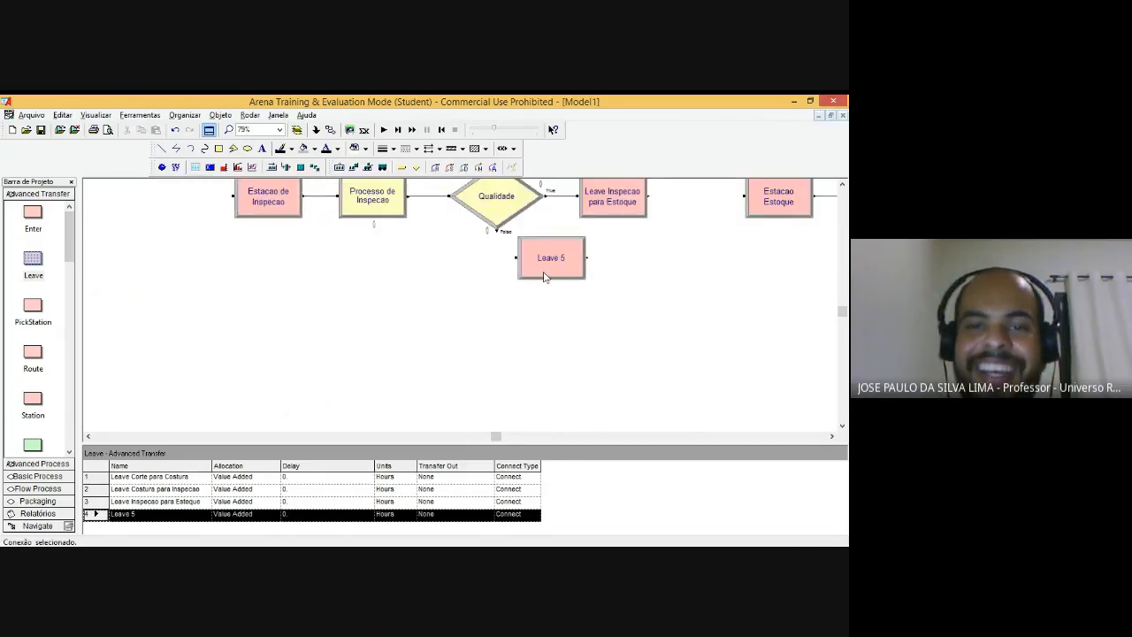
mouse_move(544, 277)
left_mouse_down()
mouse_move(575, 293)
mouse_move(546, 298)
left_mouse_up()
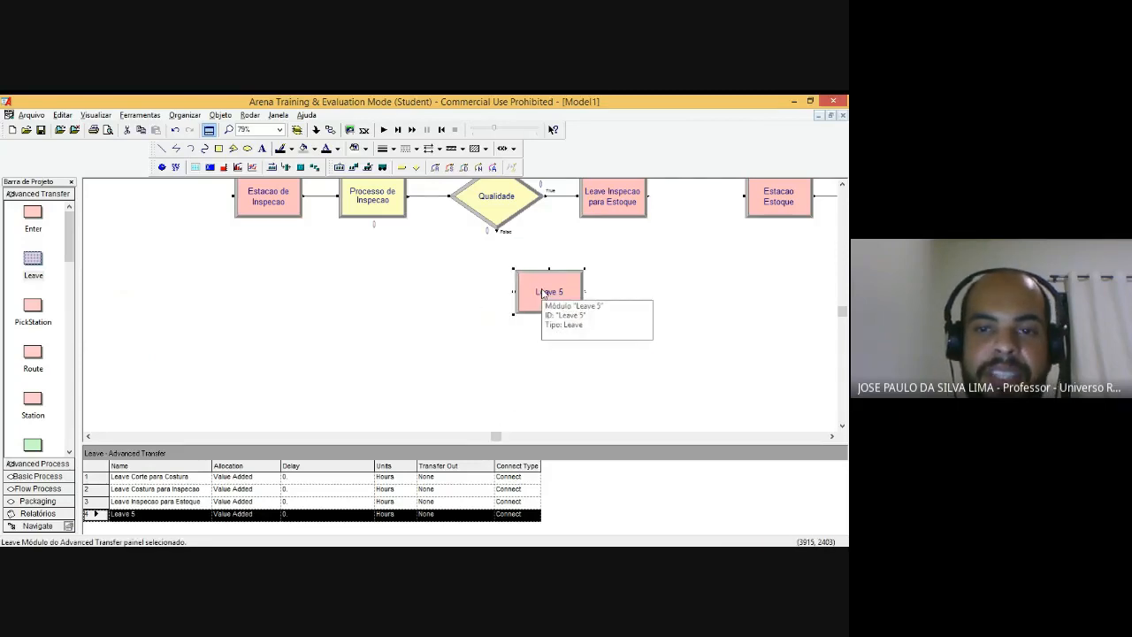
double_click(543, 292)
left_click(338, 207)
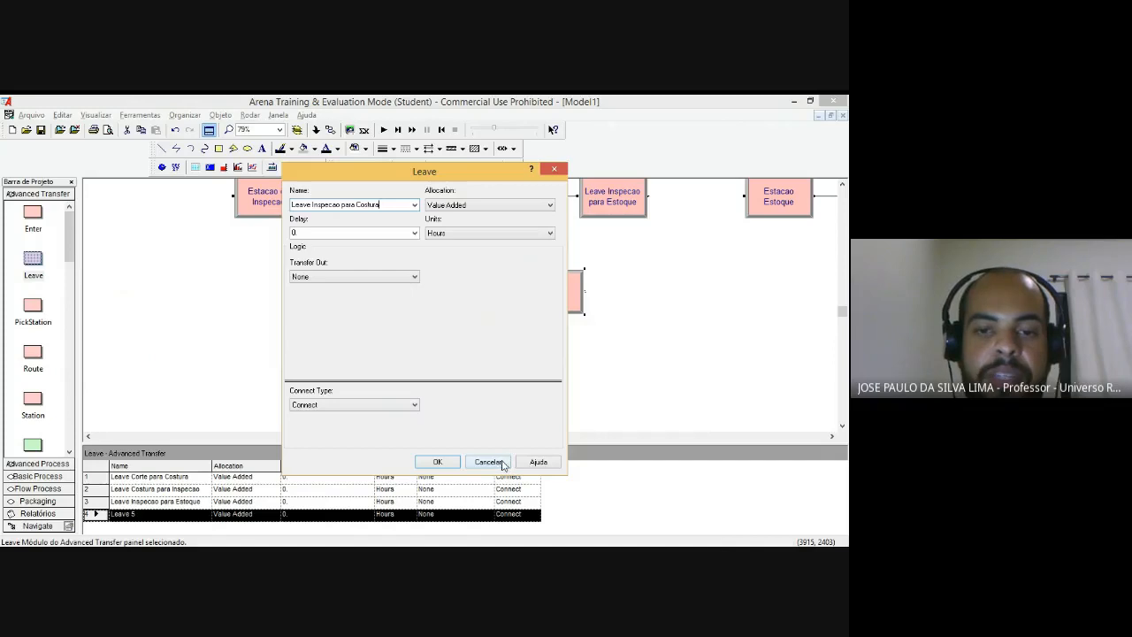
left_click(436, 462)
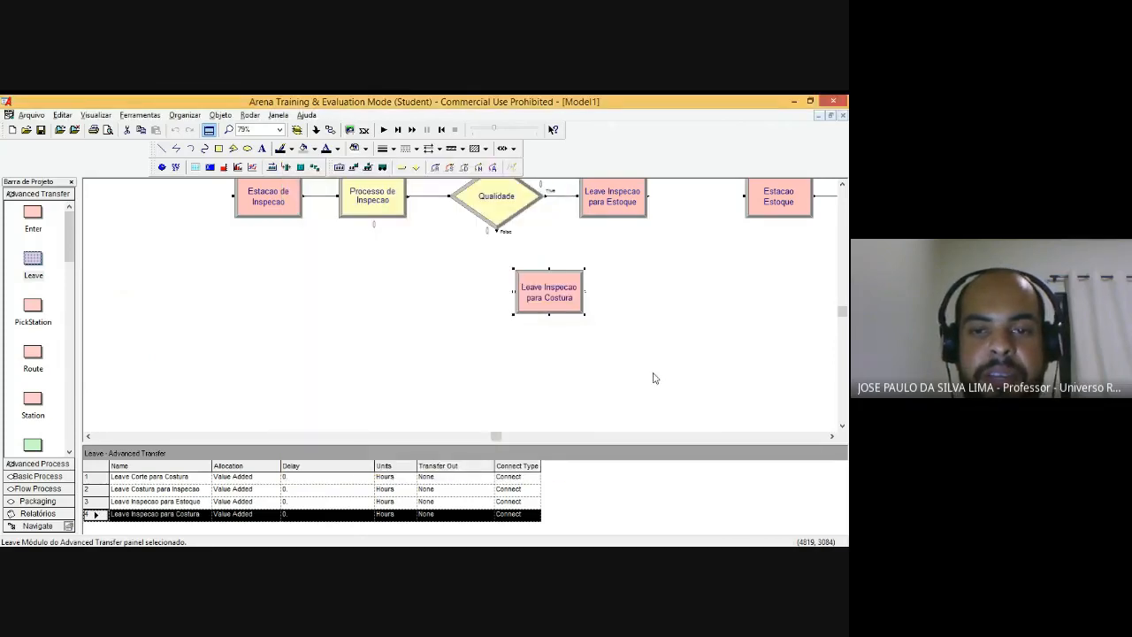
Step: Connect the False exit of the Qualidade decision to the Leave Inspecao para Costura module
scroll(651, 377, "up", 2)
left_click(315, 129)
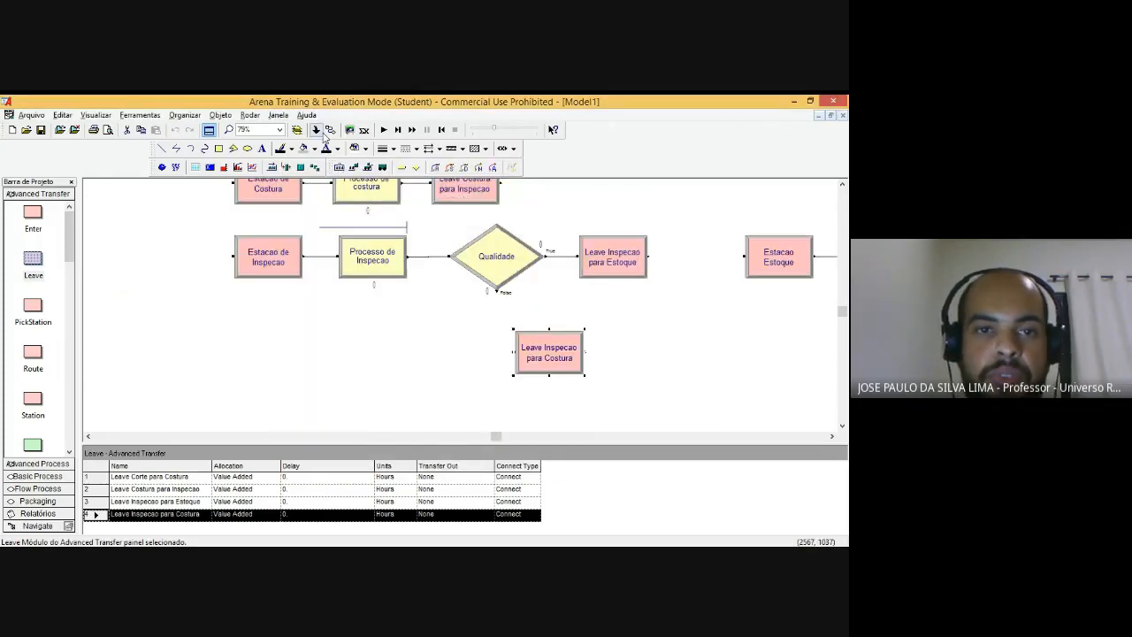
left_click(487, 291)
left_click(513, 352)
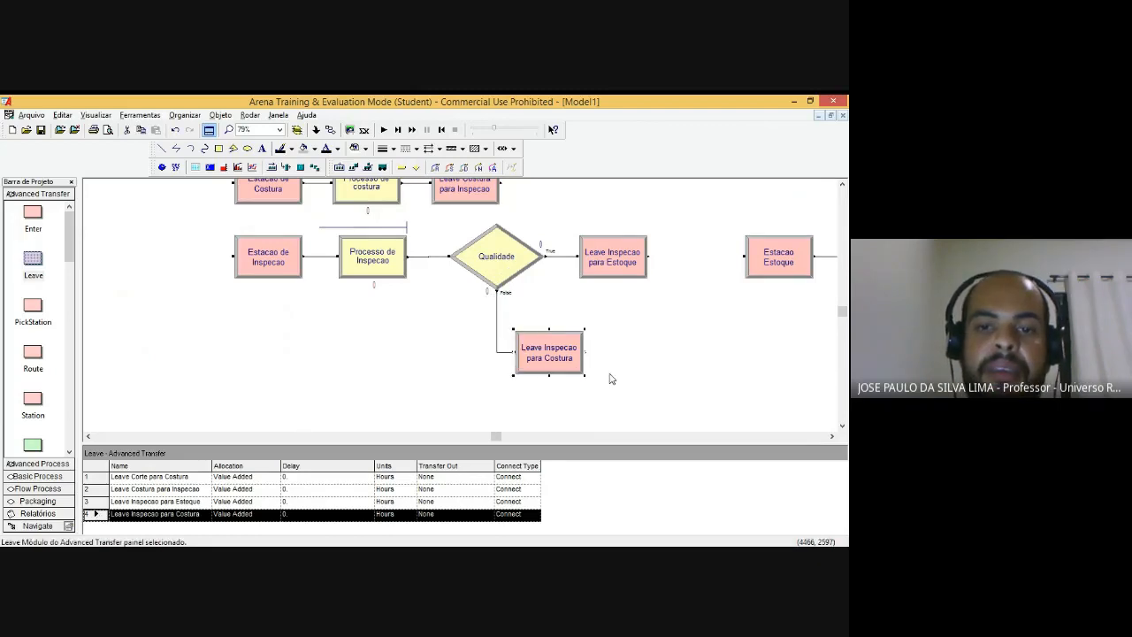
Step: Try a Route connect type with a 2-minute move time to Station 2 in Leave Inspecao para Costura and discard the change
scroll(609, 378, "up", 1)
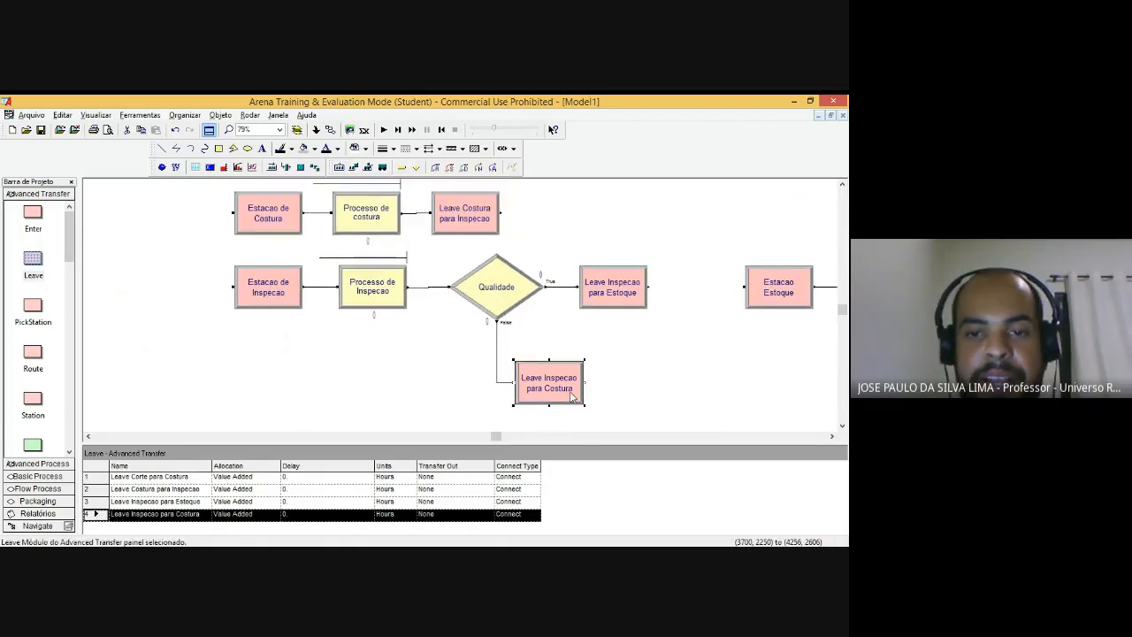
left_click(268, 214)
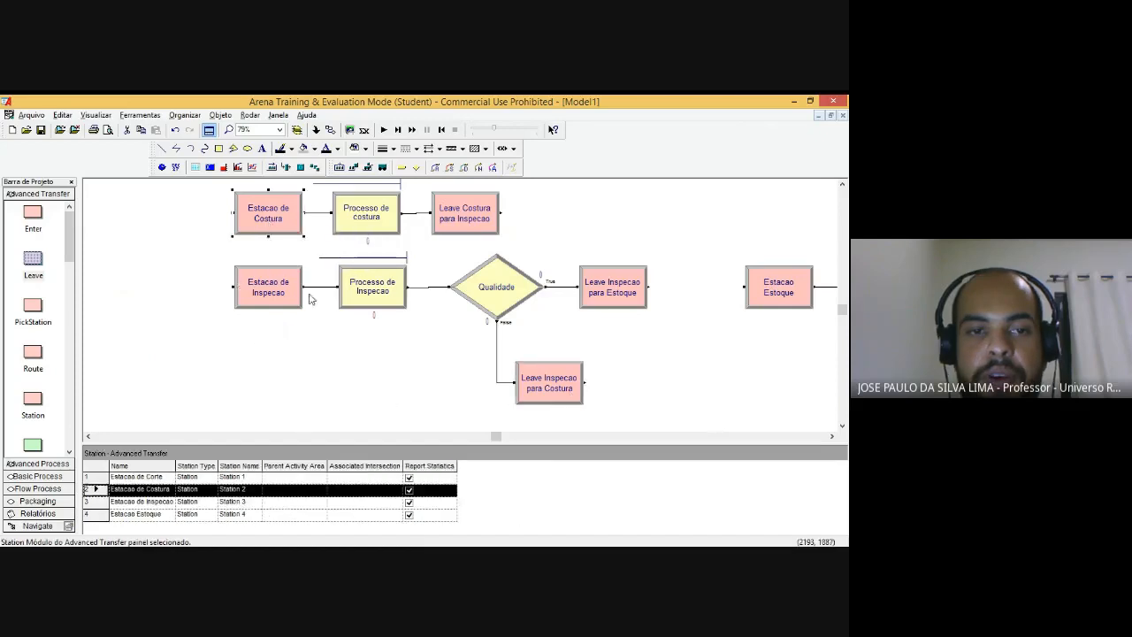
double_click(571, 401)
left_click(335, 408)
left_click(328, 415)
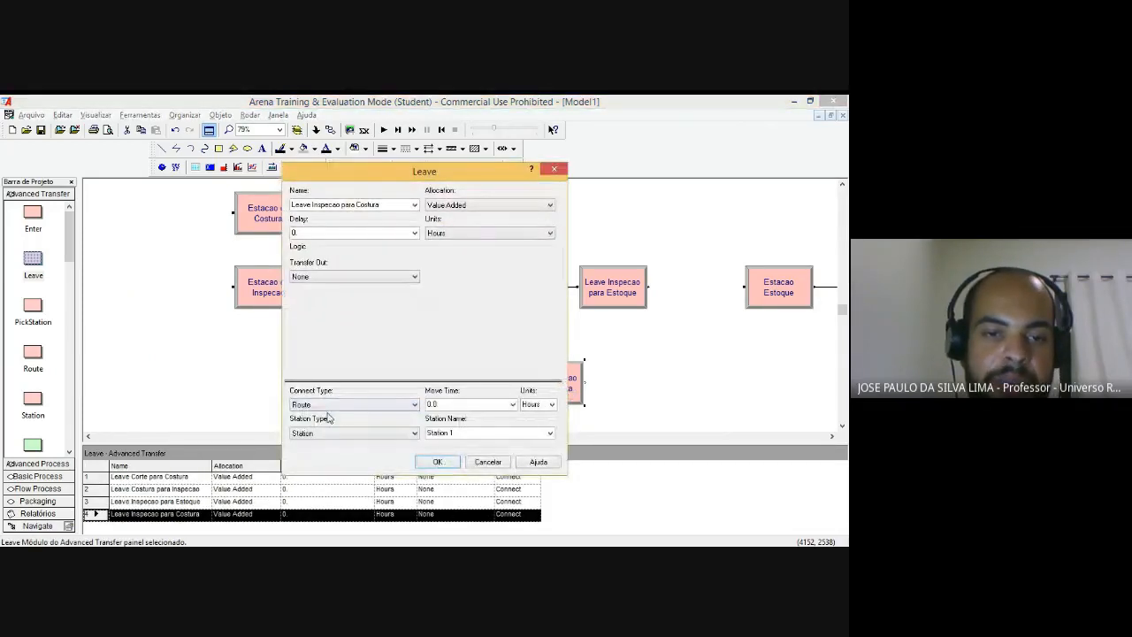
left_click(438, 406)
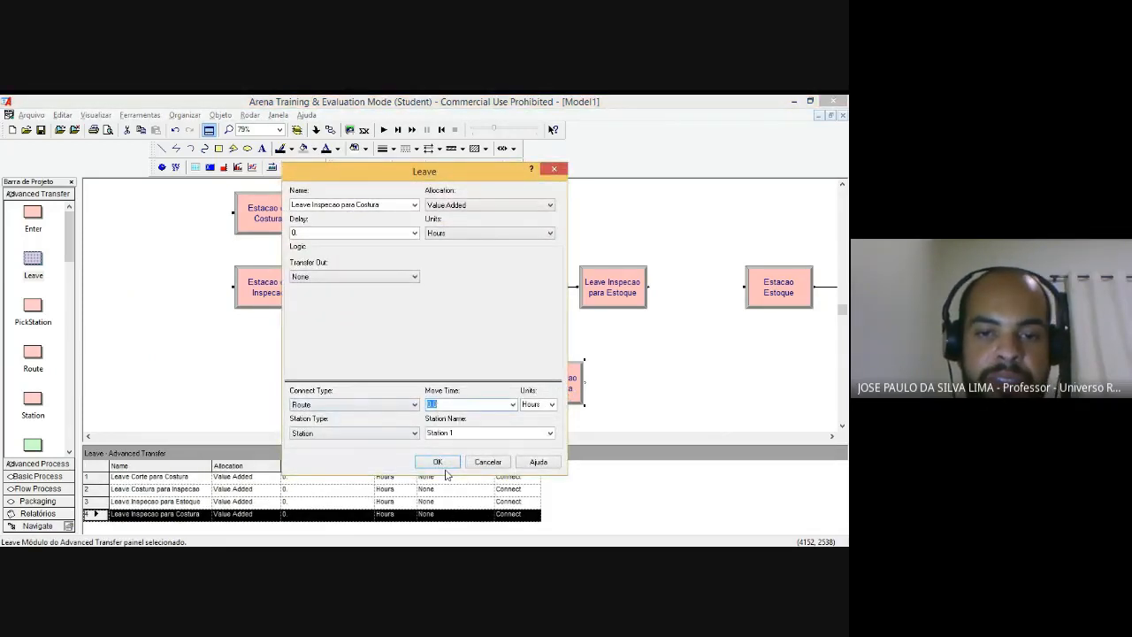
type("2")
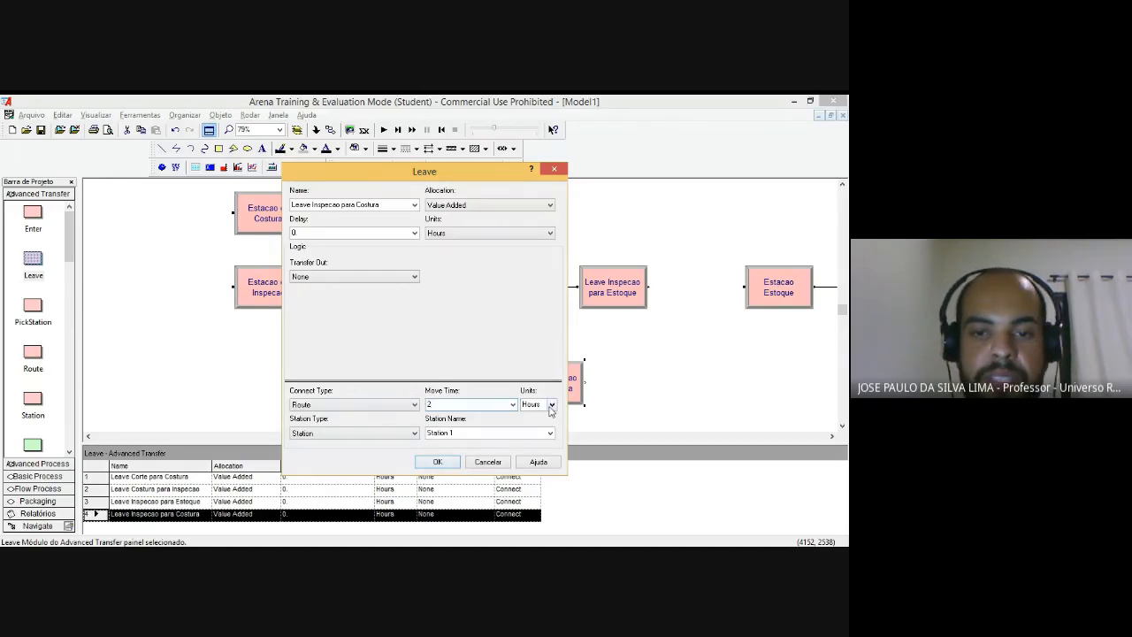
left_click(552, 404)
key("Up")
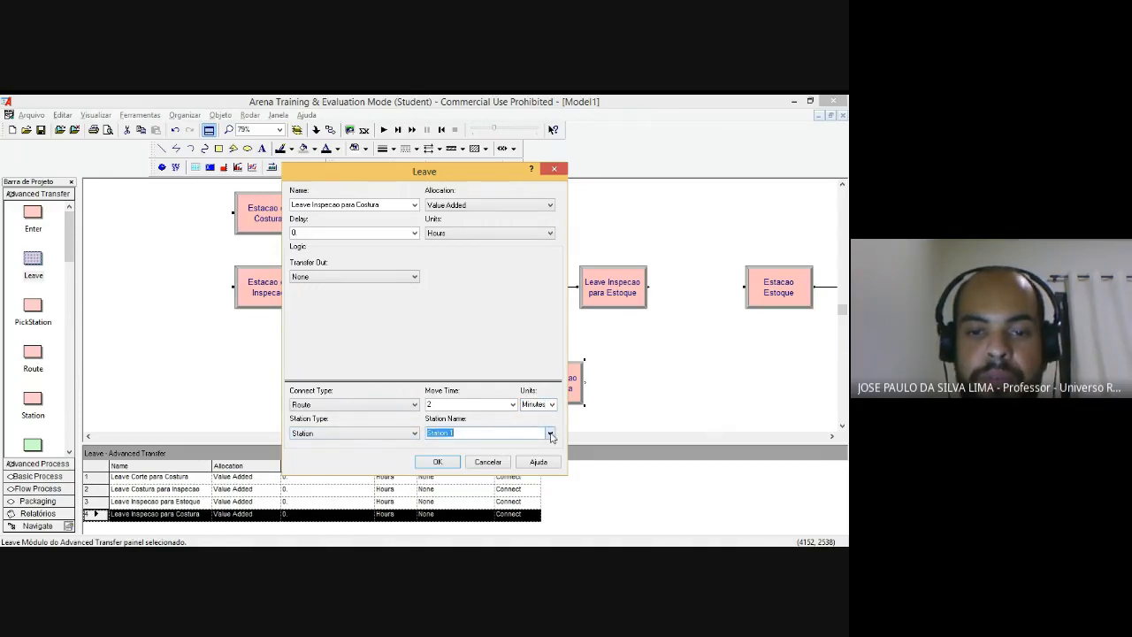
left_click(383, 435)
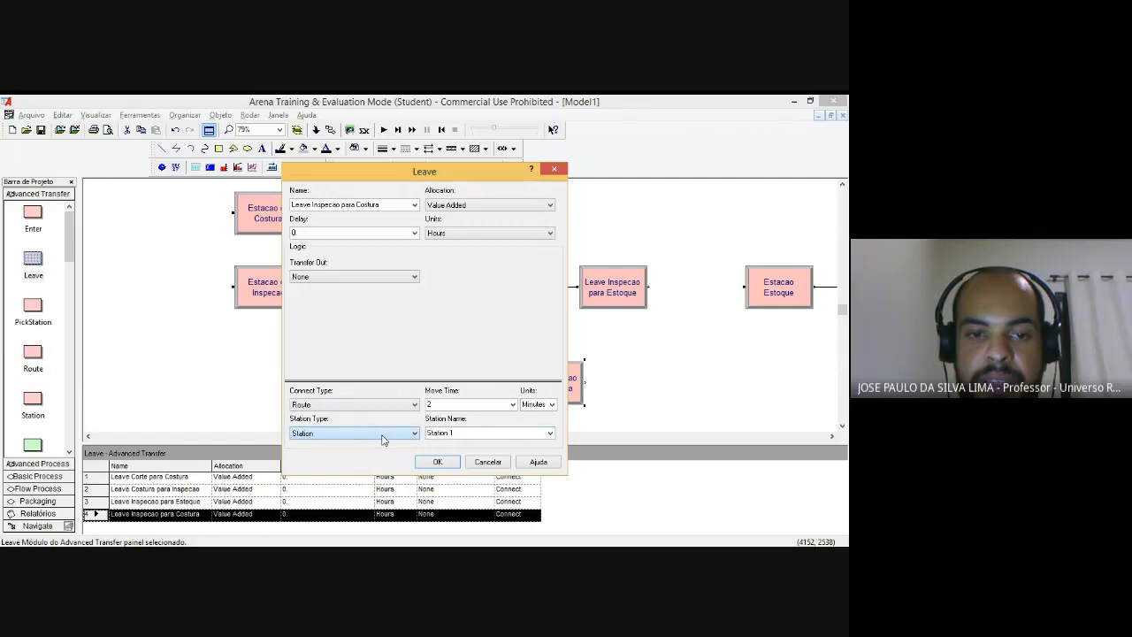
left_click(479, 431)
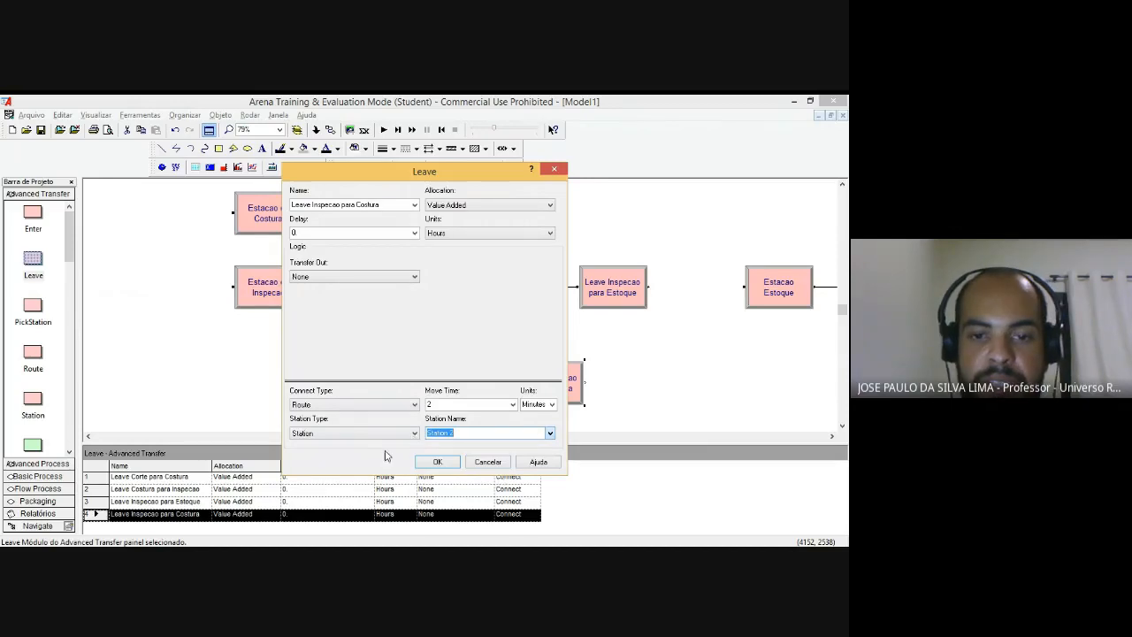
left_click(511, 434)
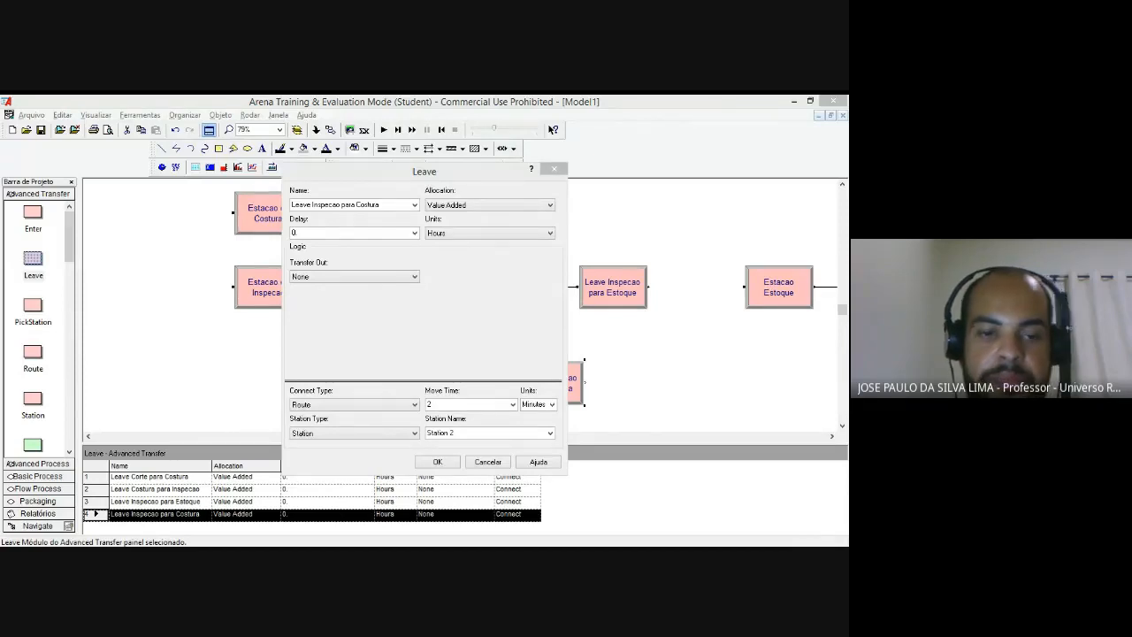
key("alt+Tab")
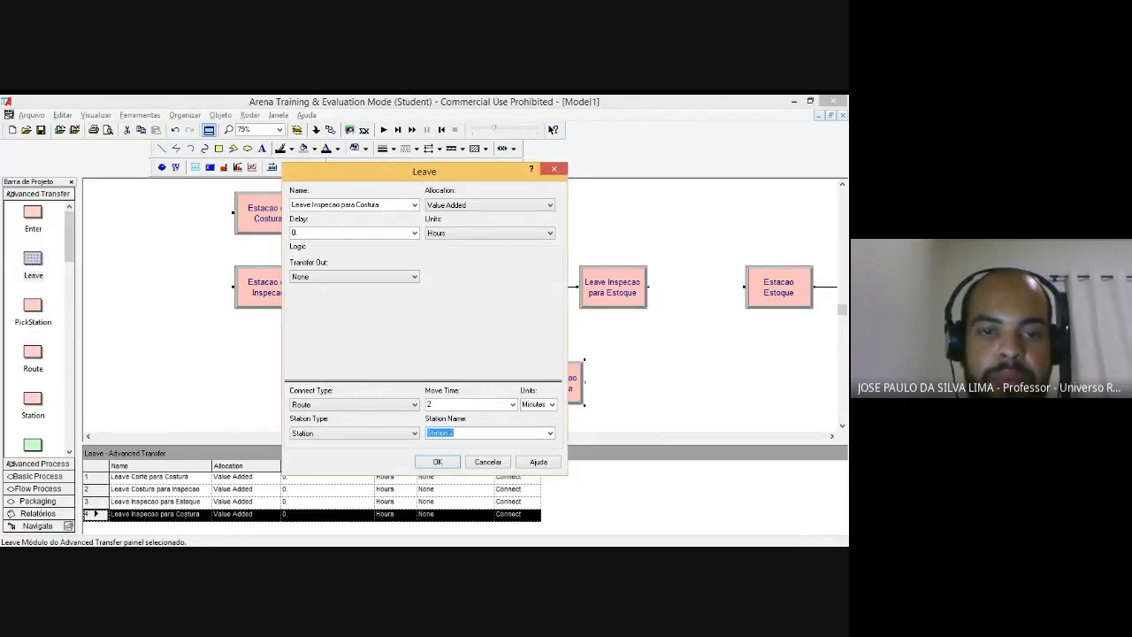
left_click(487, 461)
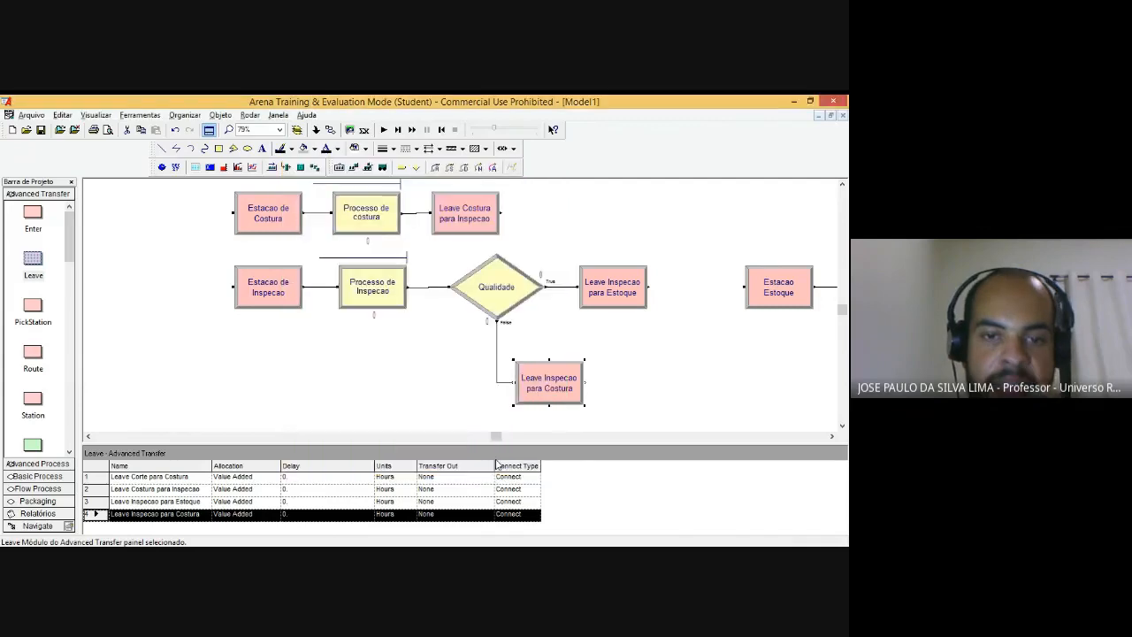
Step: Set the station name of the Estacao de Corte module to "Station Corte"
scroll(477, 318, "up", 3)
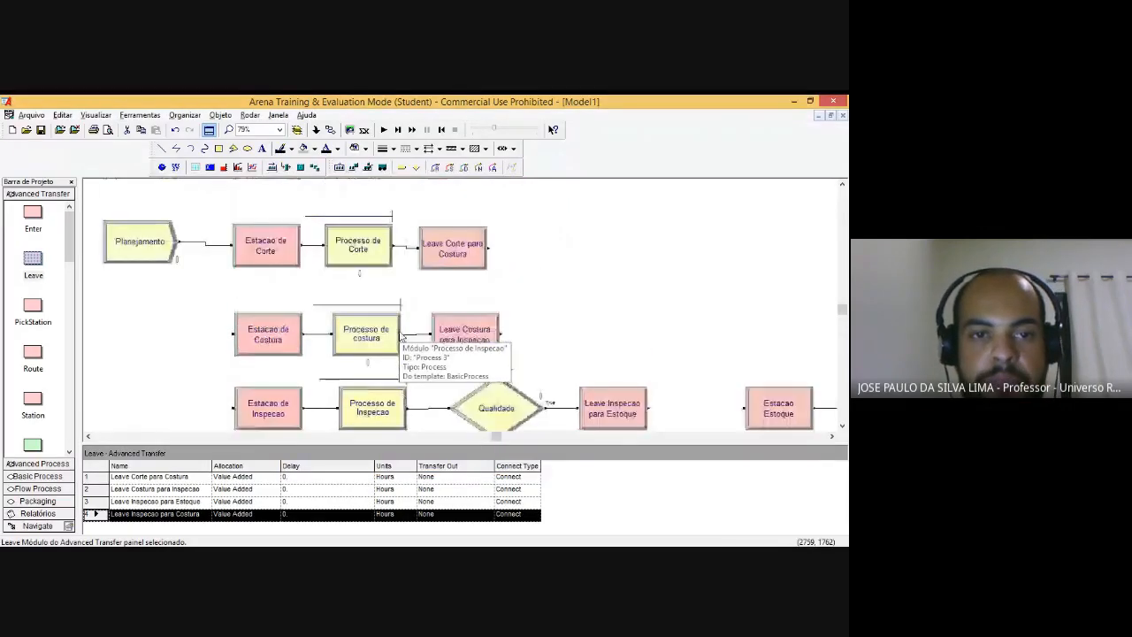
left_click(265, 247)
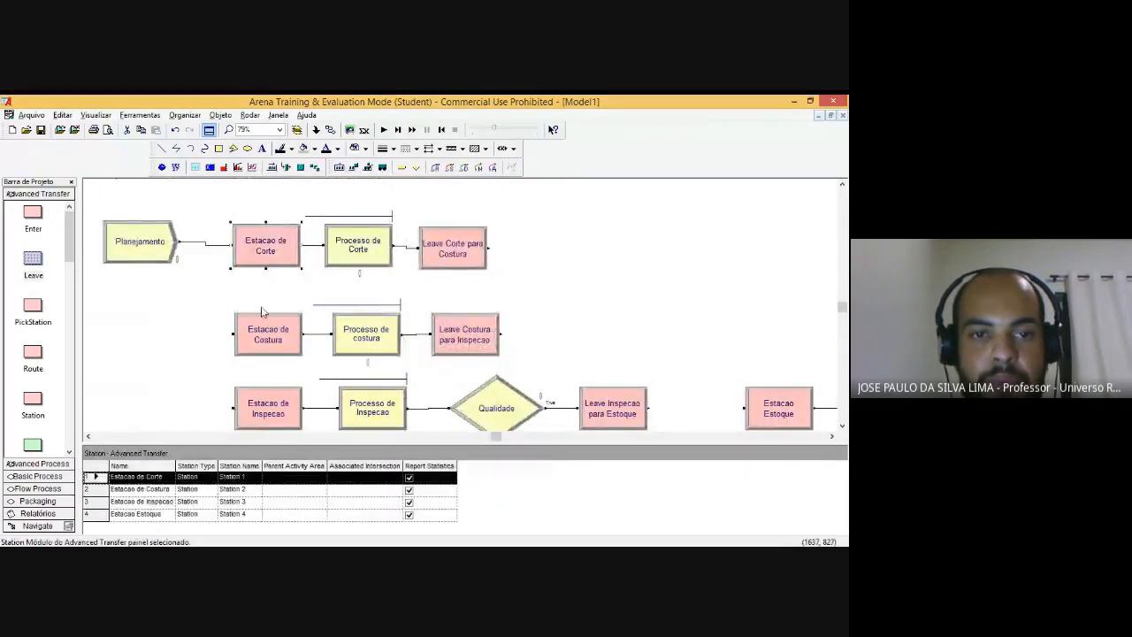
double_click(267, 250)
left_click(360, 298)
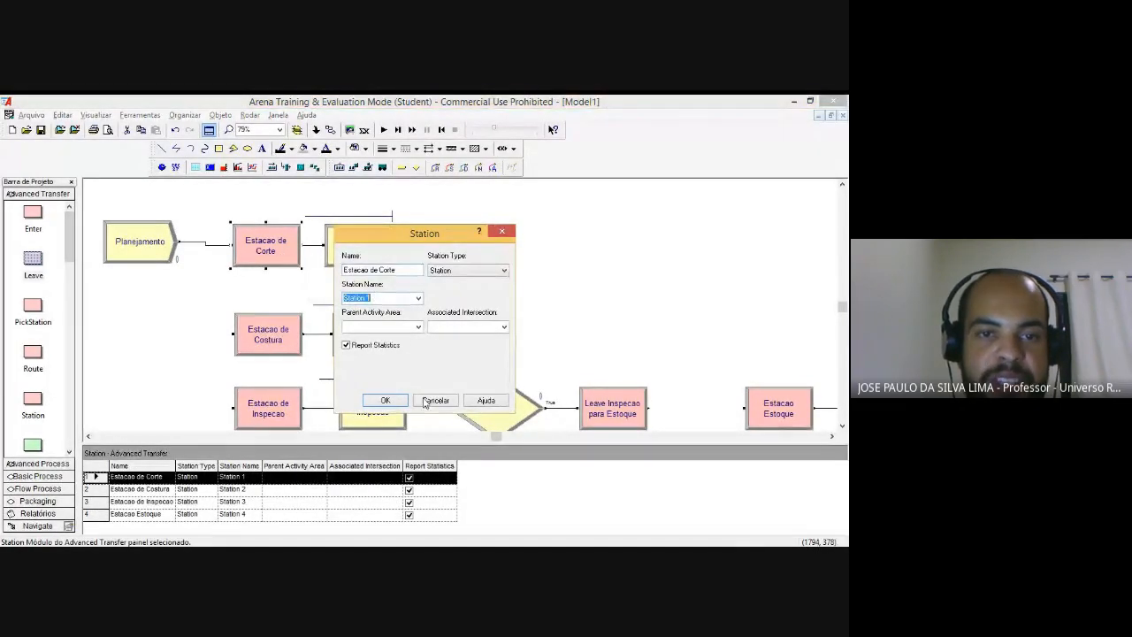
left_click(384, 297)
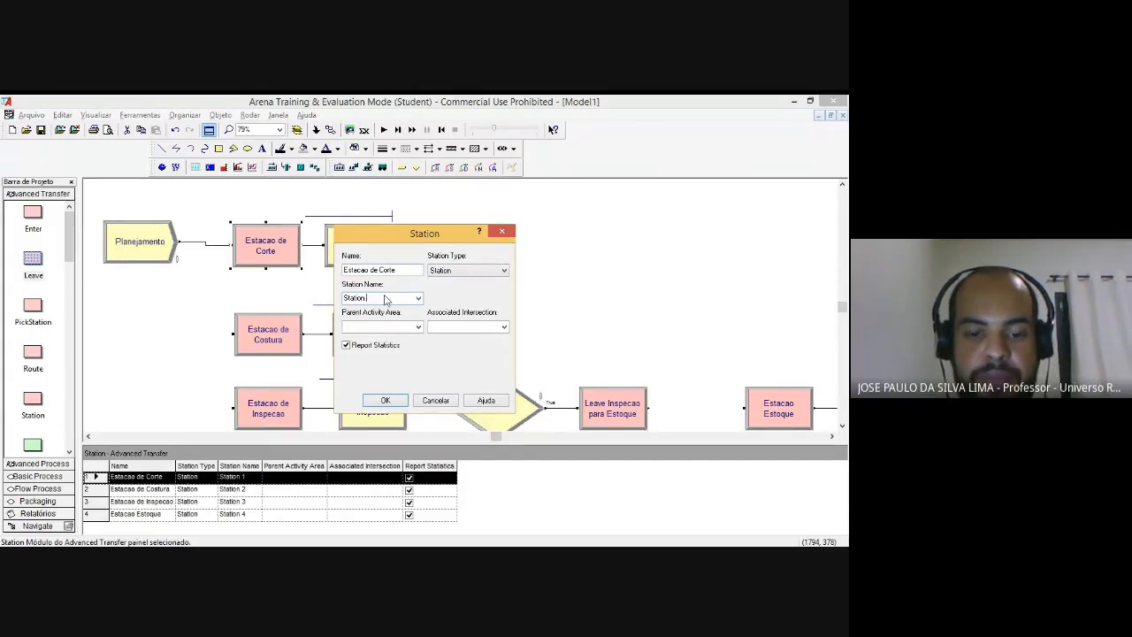
type("Corte")
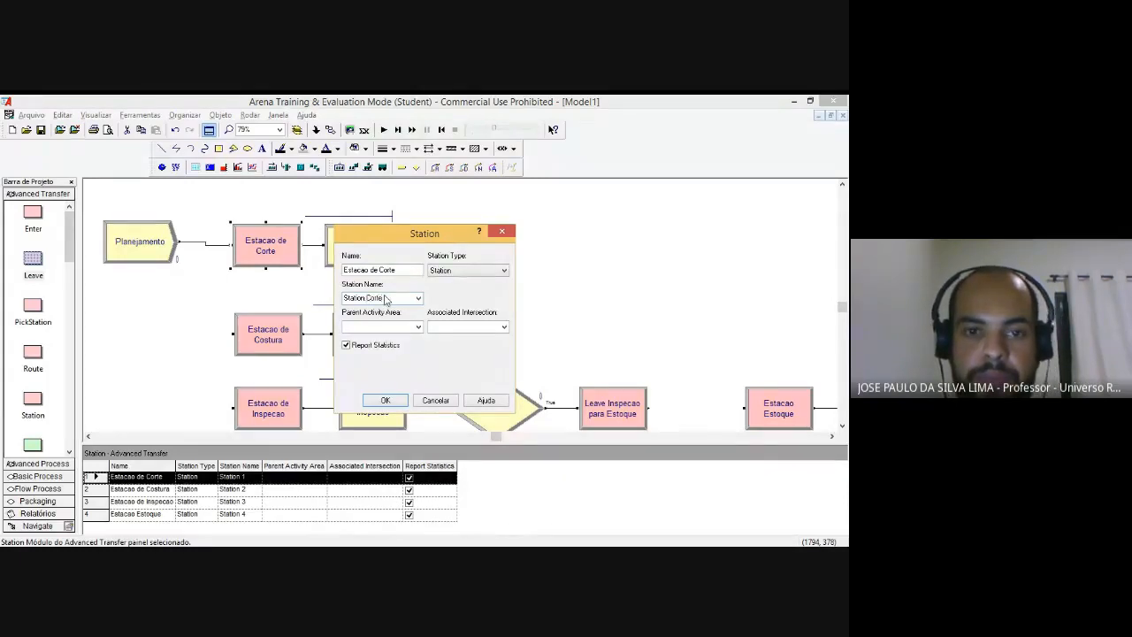
left_click(385, 399)
Step: Set the station name of the Estacao de Costura module to "Station Costura"
double_click(278, 345)
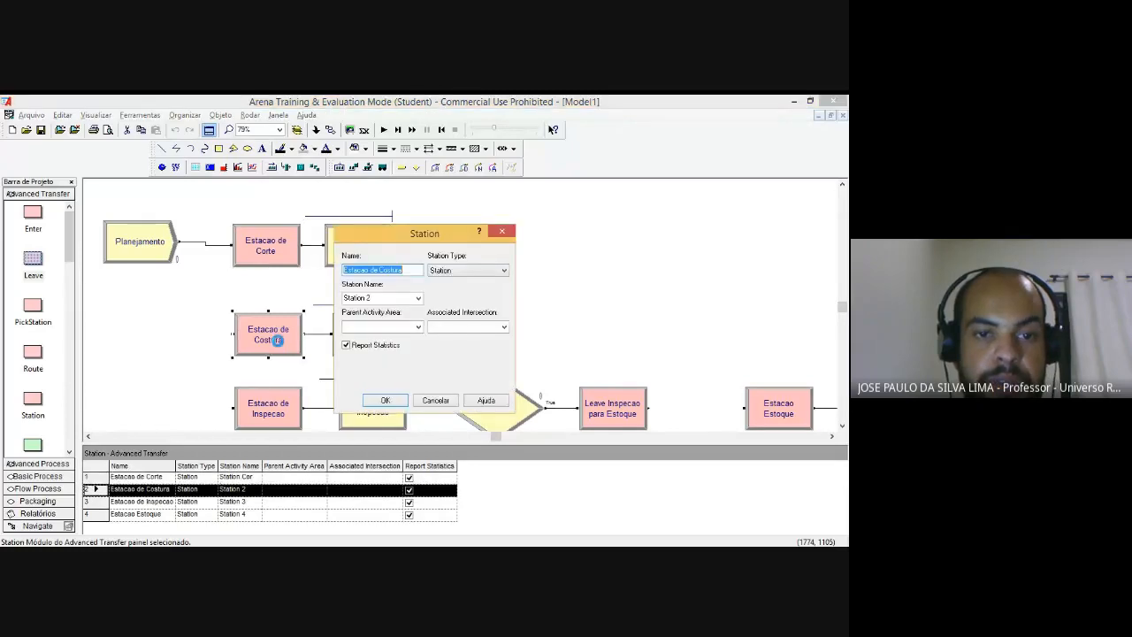
left_click(365, 296)
left_click(397, 299)
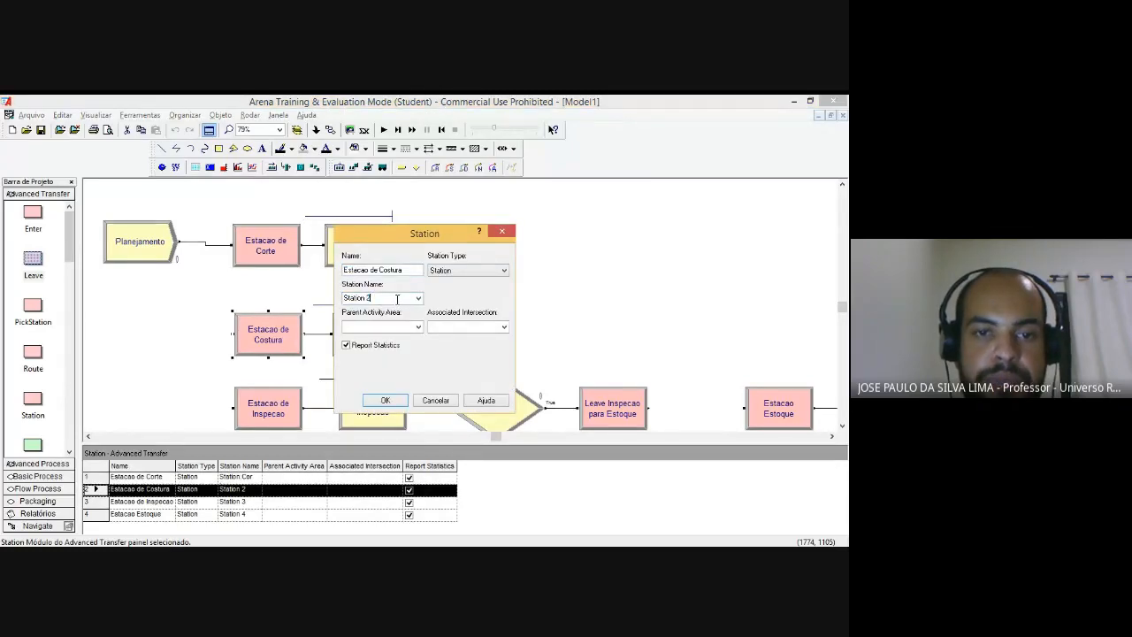
double_click(402, 269)
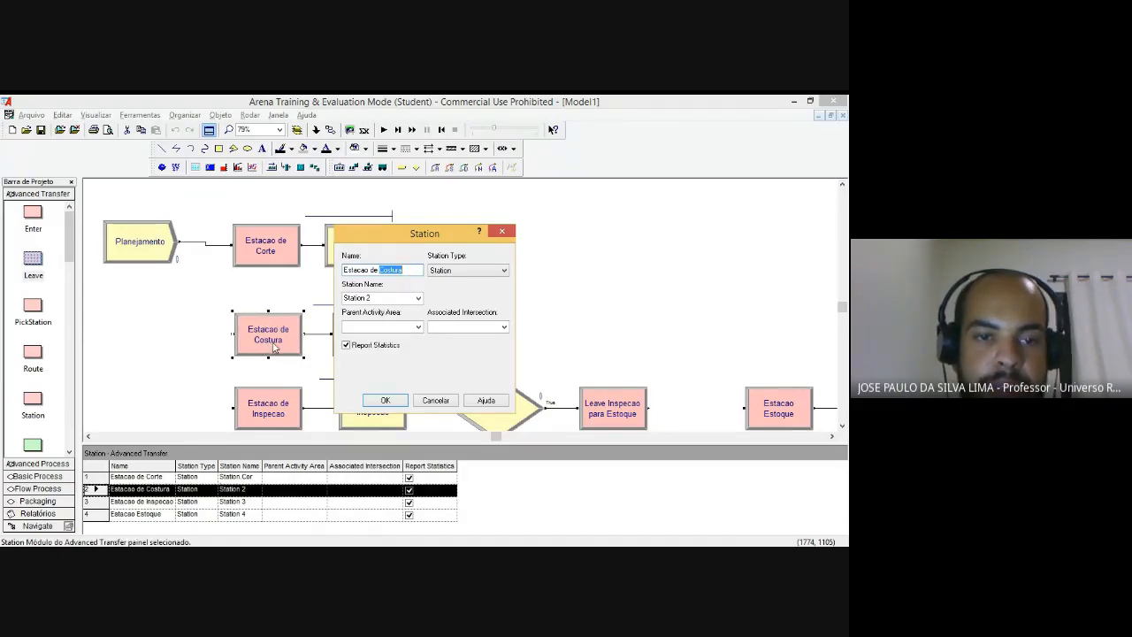
left_click(388, 298)
left_click(388, 298)
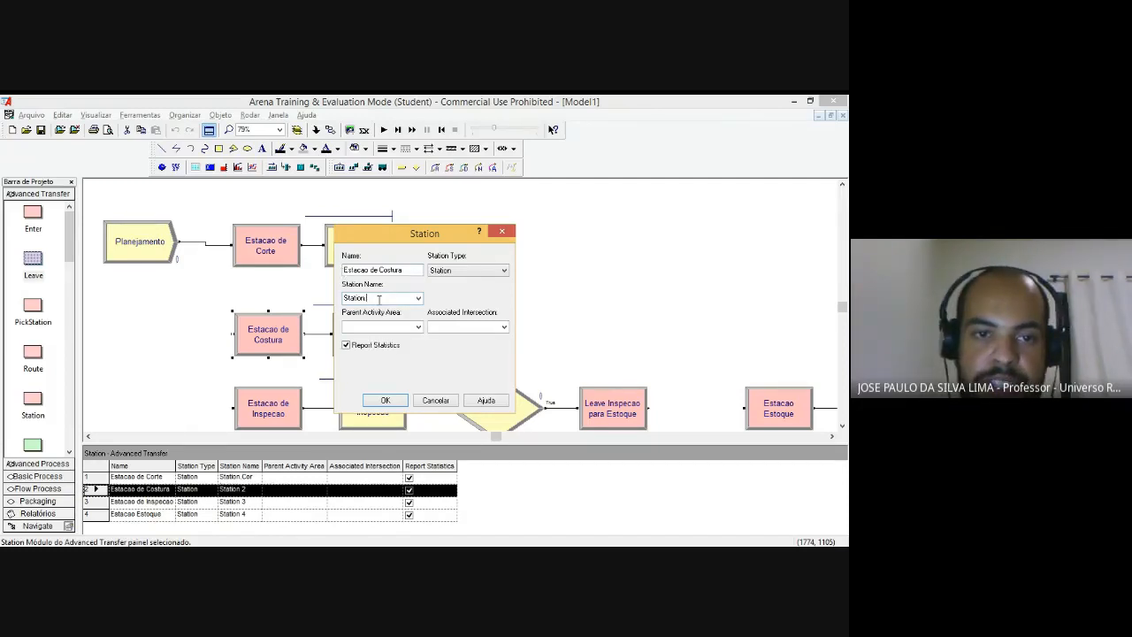
type("Co")
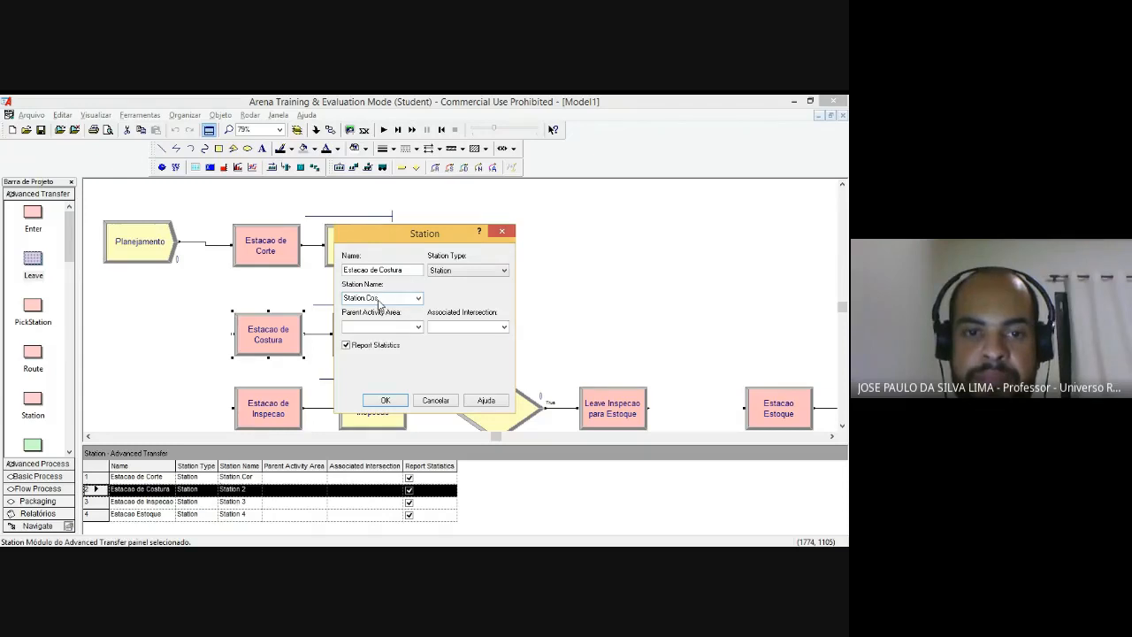
type("stura")
left_click(399, 401)
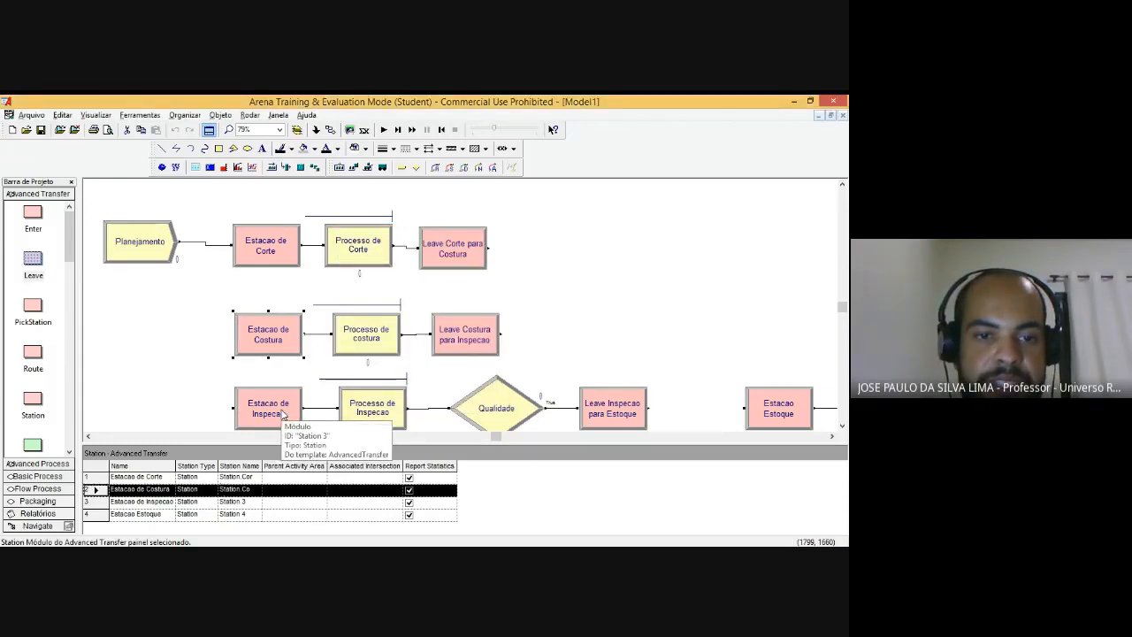
Step: Set the station name of the Estacao de Inspecao module to "Station Inspecao"
double_click(276, 419)
double_click(389, 298)
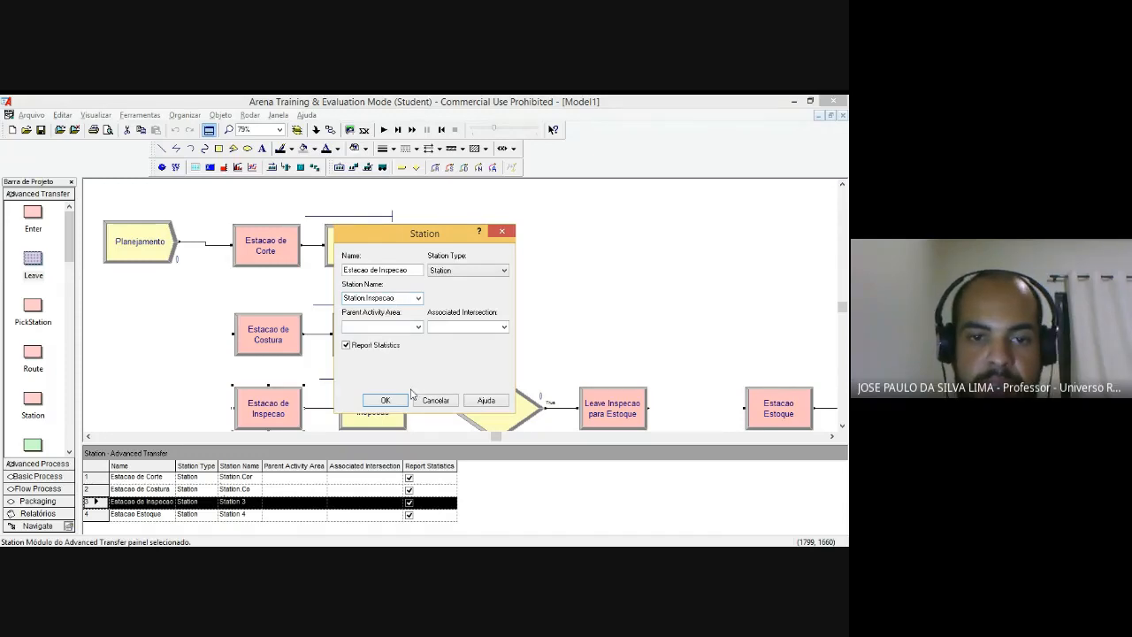
left_click(385, 400)
Step: Set the station name of the Estacao Estoque module to "Station Estoque"
double_click(756, 404)
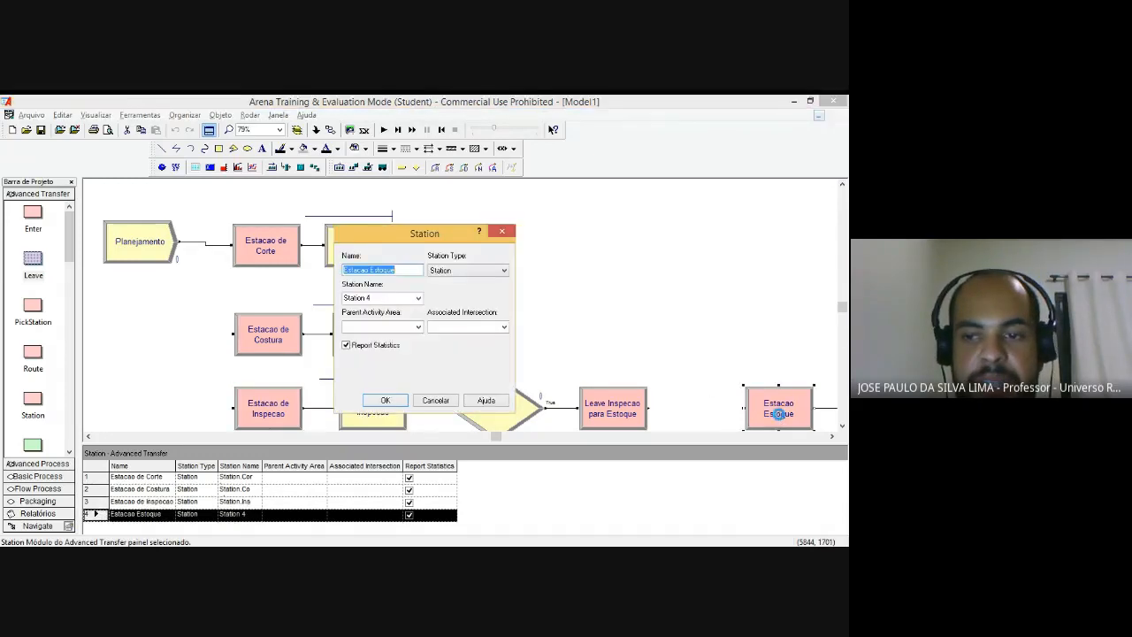
left_click(402, 298)
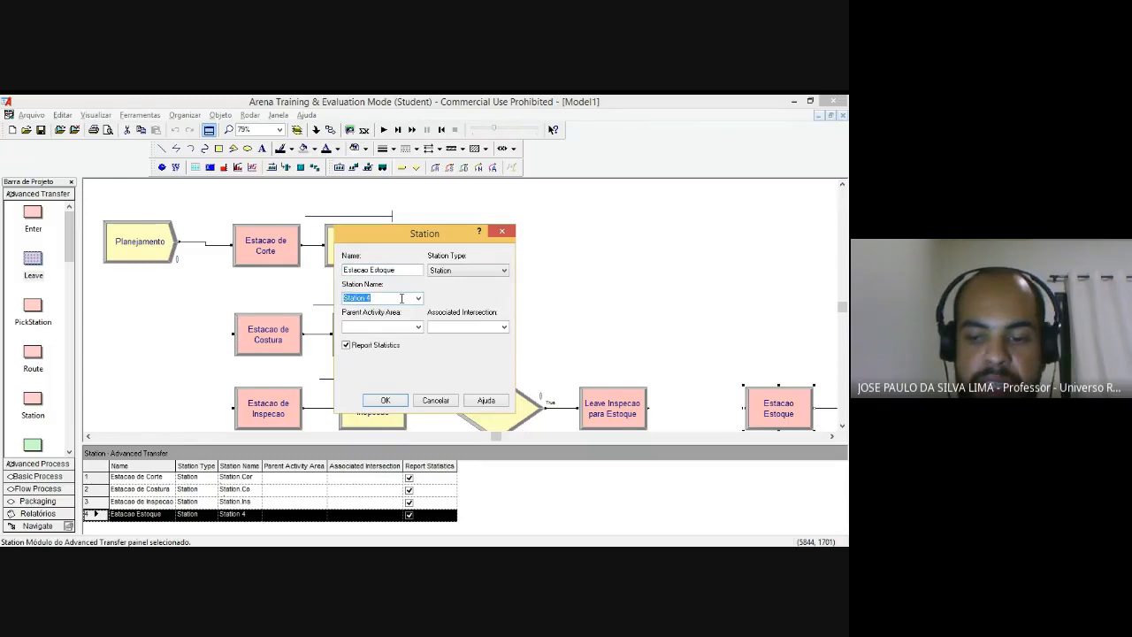
type("Station")
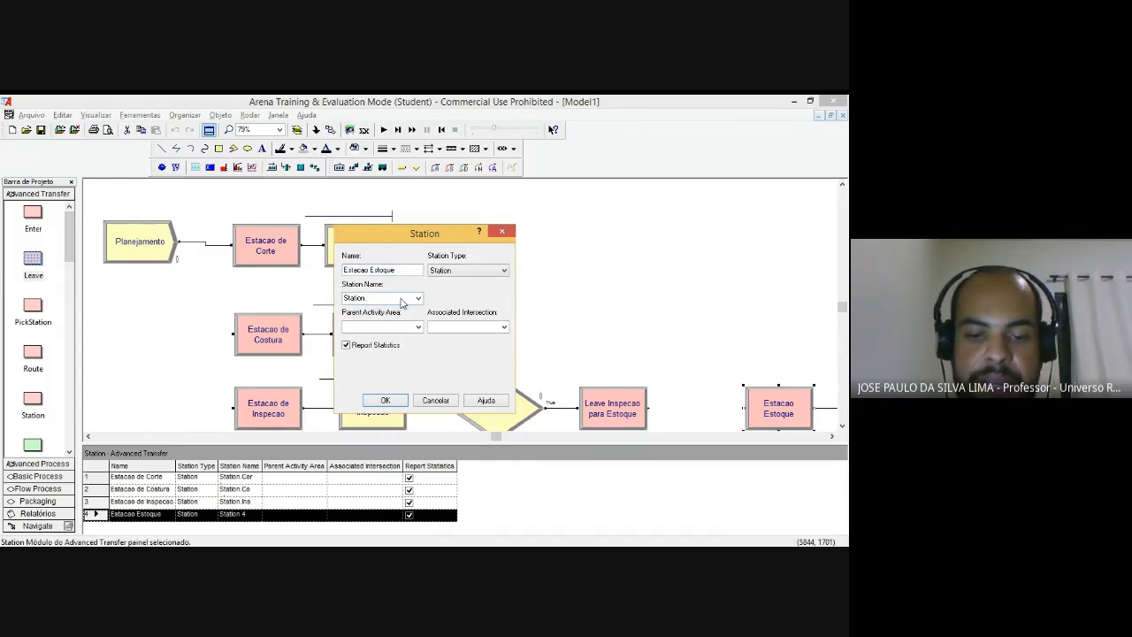
left_click(386, 399)
scroll(506, 378, "down", 2)
scroll(506, 379, "down", 2)
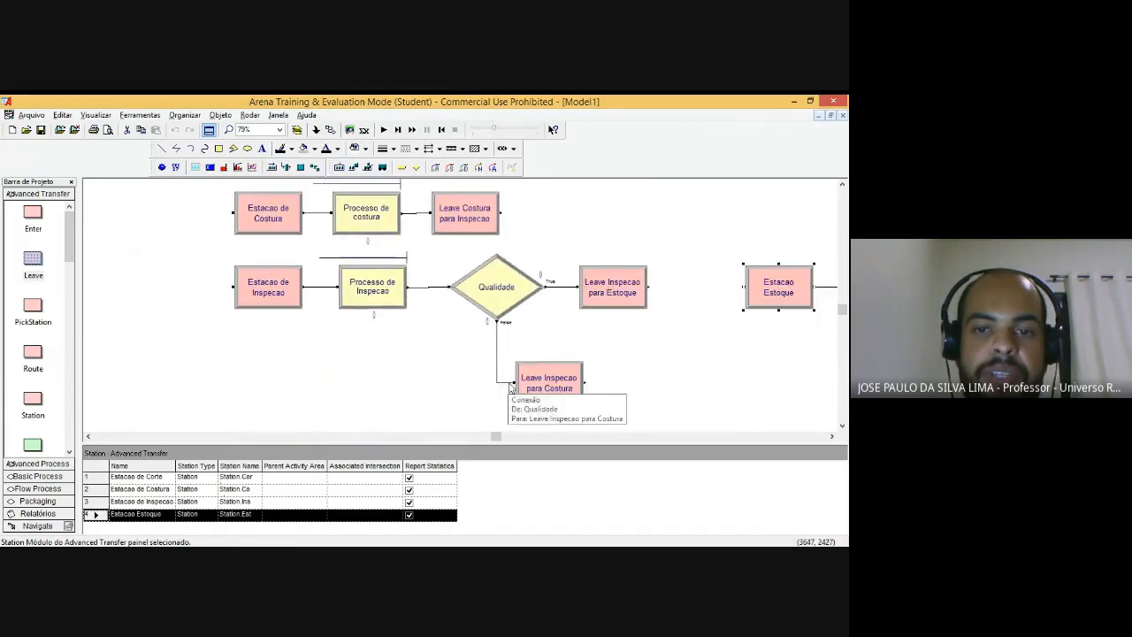
double_click(553, 380)
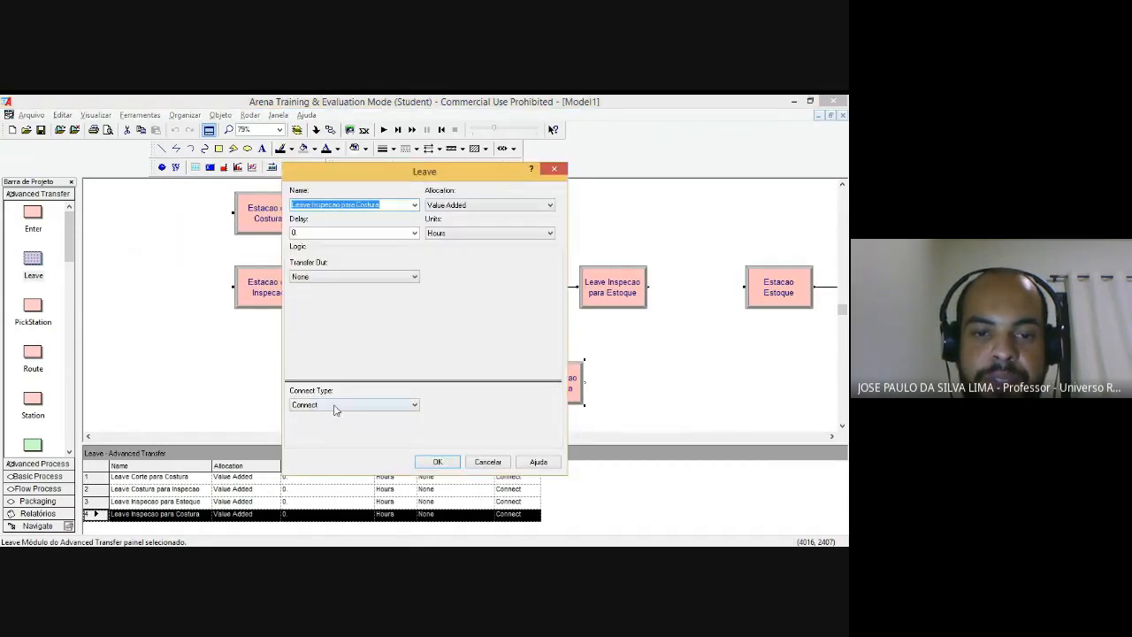
left_click(336, 405)
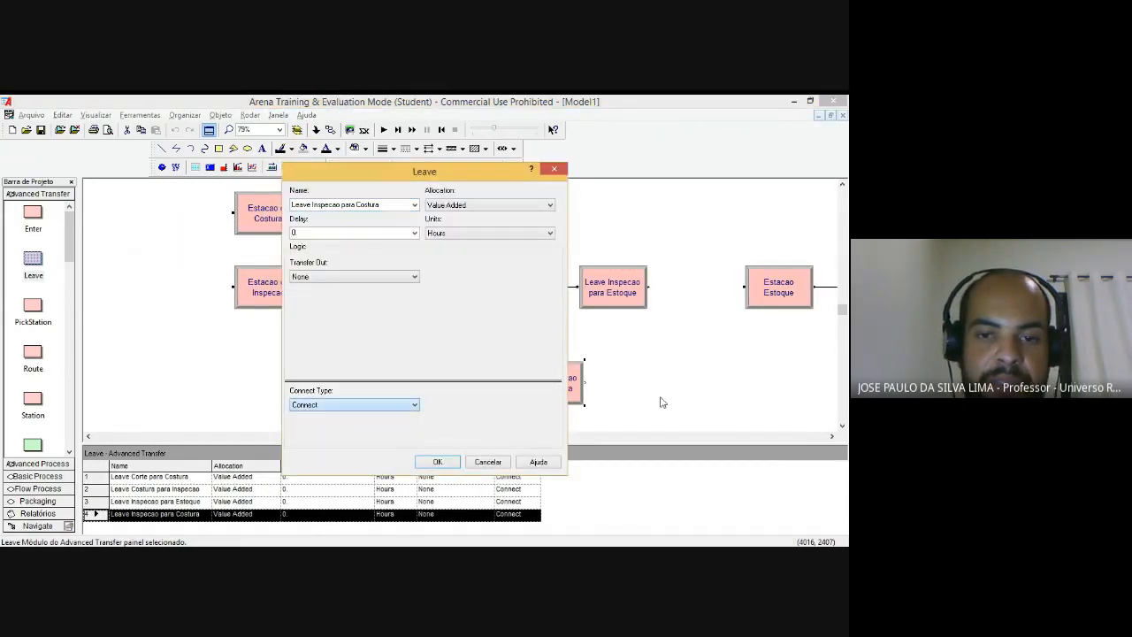
left_click(492, 463)
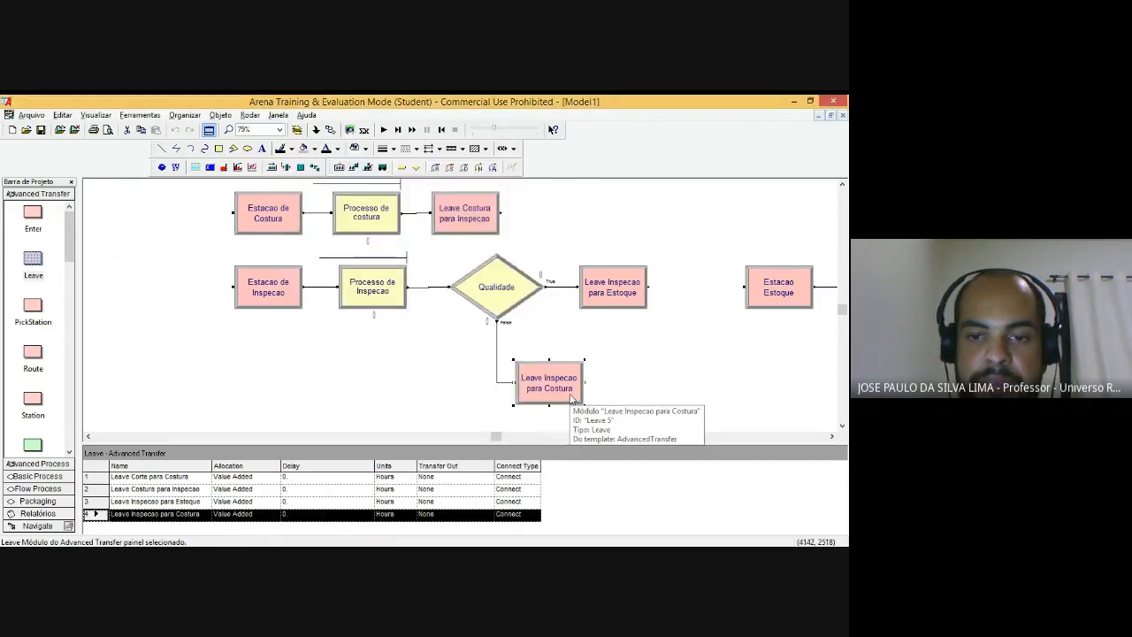
left_click(489, 294)
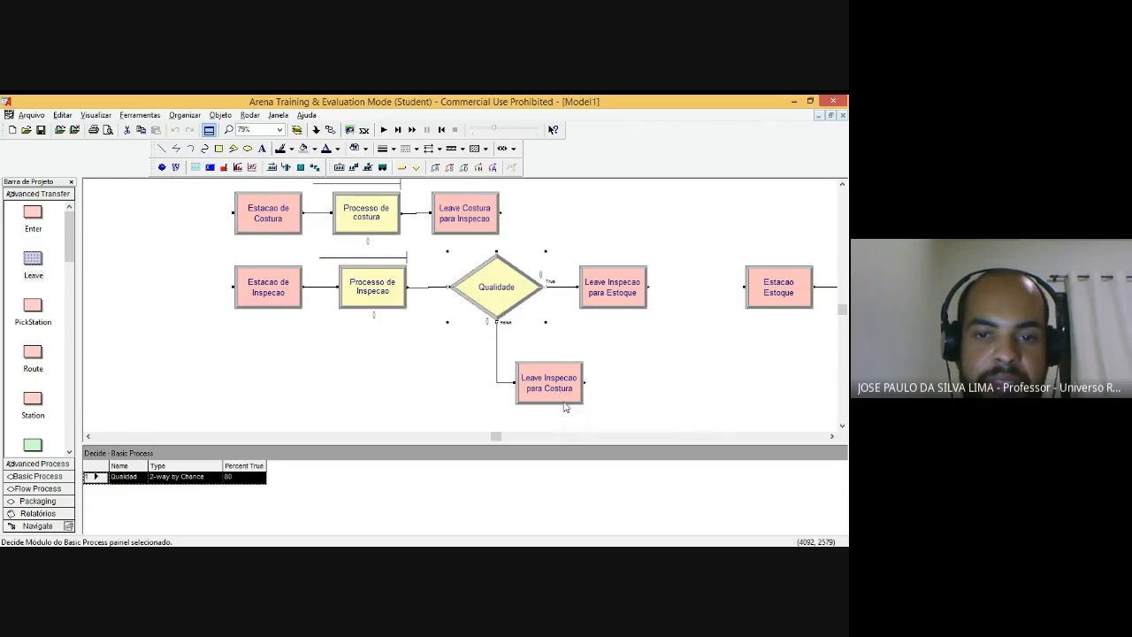
left_click(531, 387)
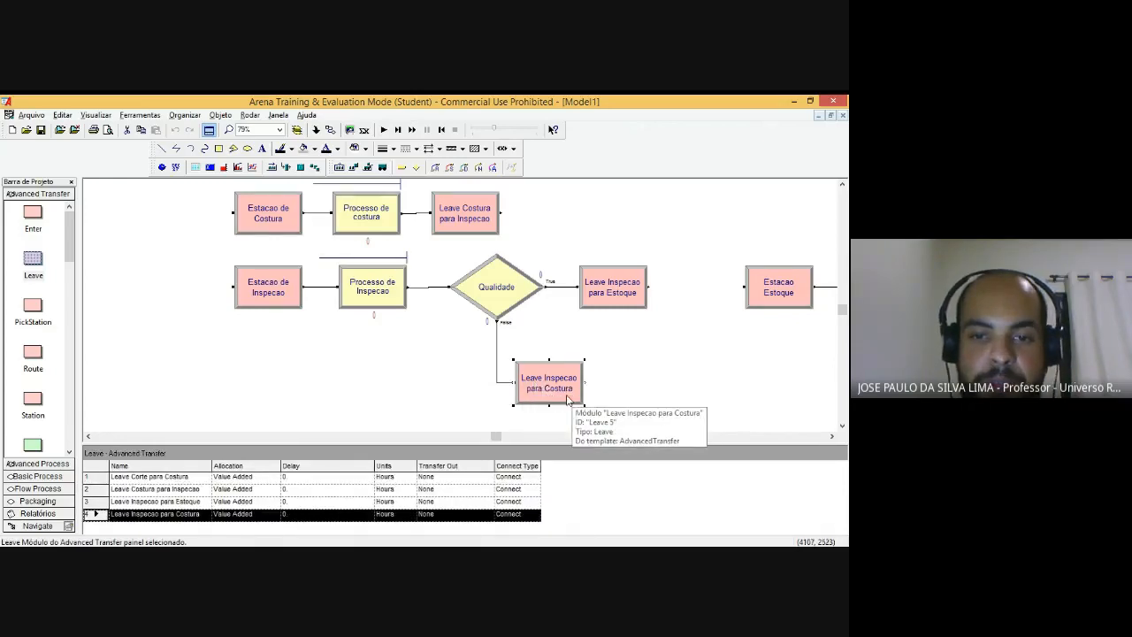
Step: Configure the Leave Inspecao para Costura module as a Route to Station Costura with a move time of 2 minutes
double_click(561, 392)
left_click(325, 403)
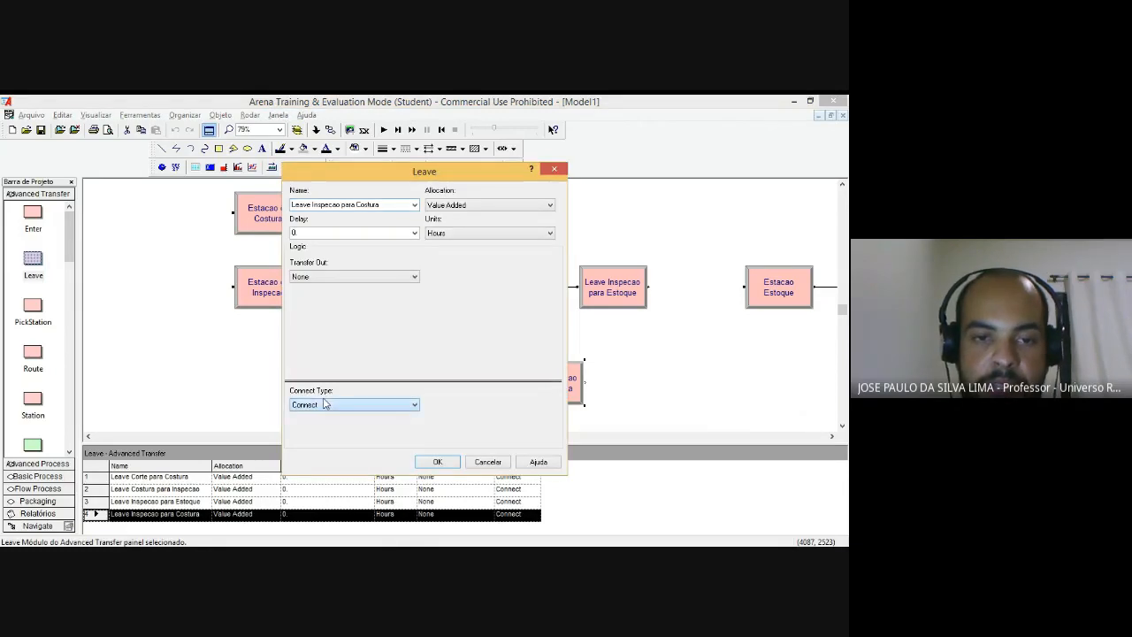
left_click(311, 418)
left_click(474, 402)
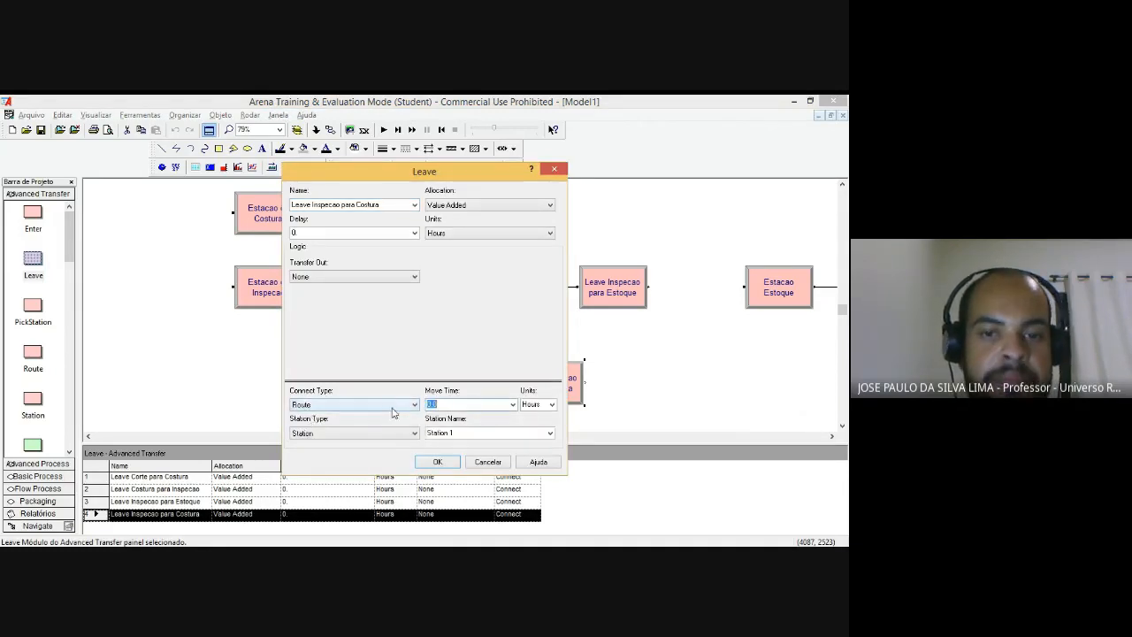
type("2")
key("Tab")
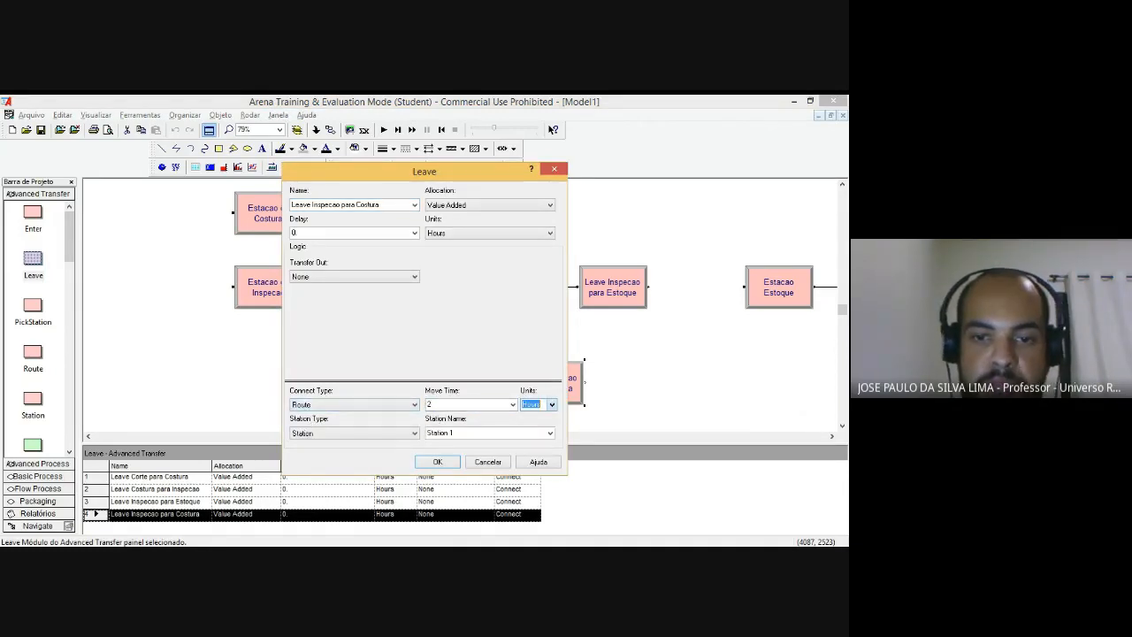
key("Up")
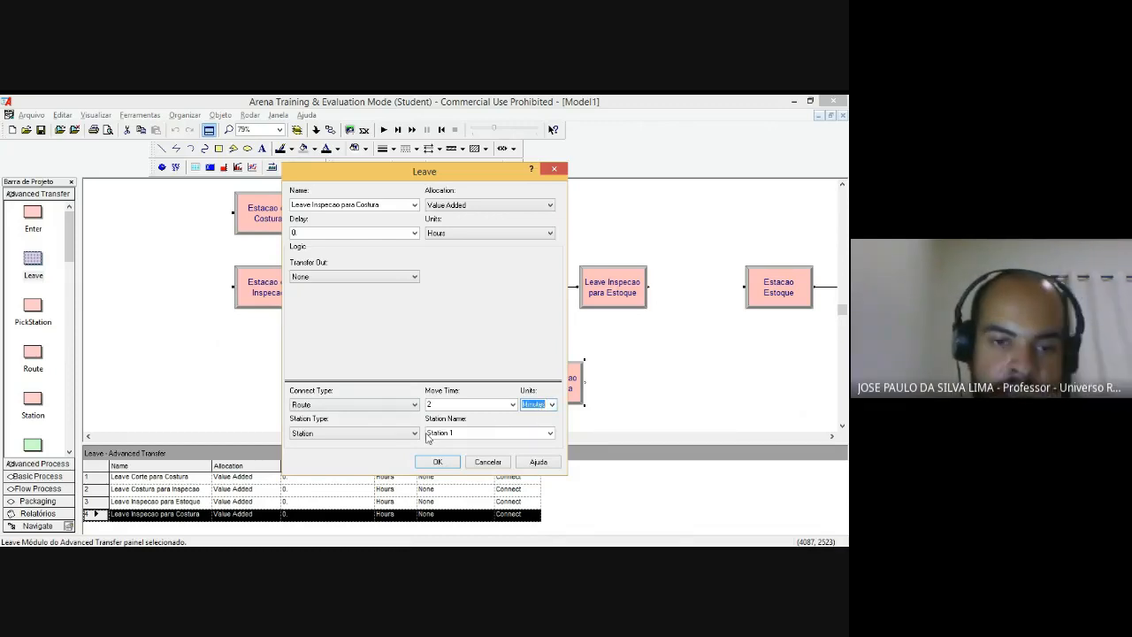
left_click(551, 435)
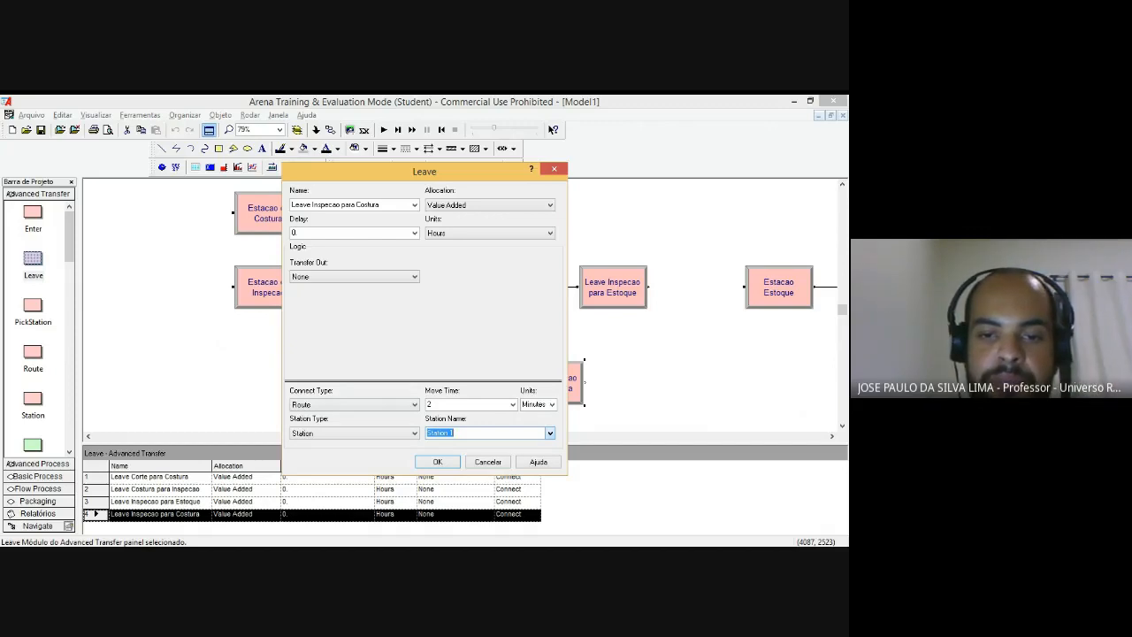
key("Down")
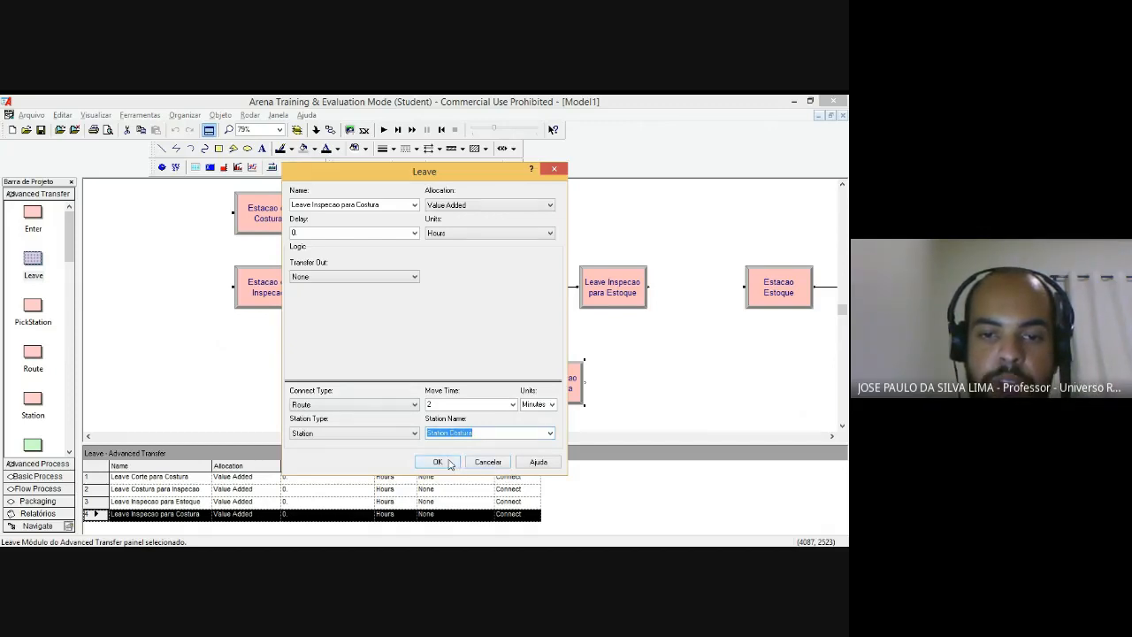
left_click(449, 464)
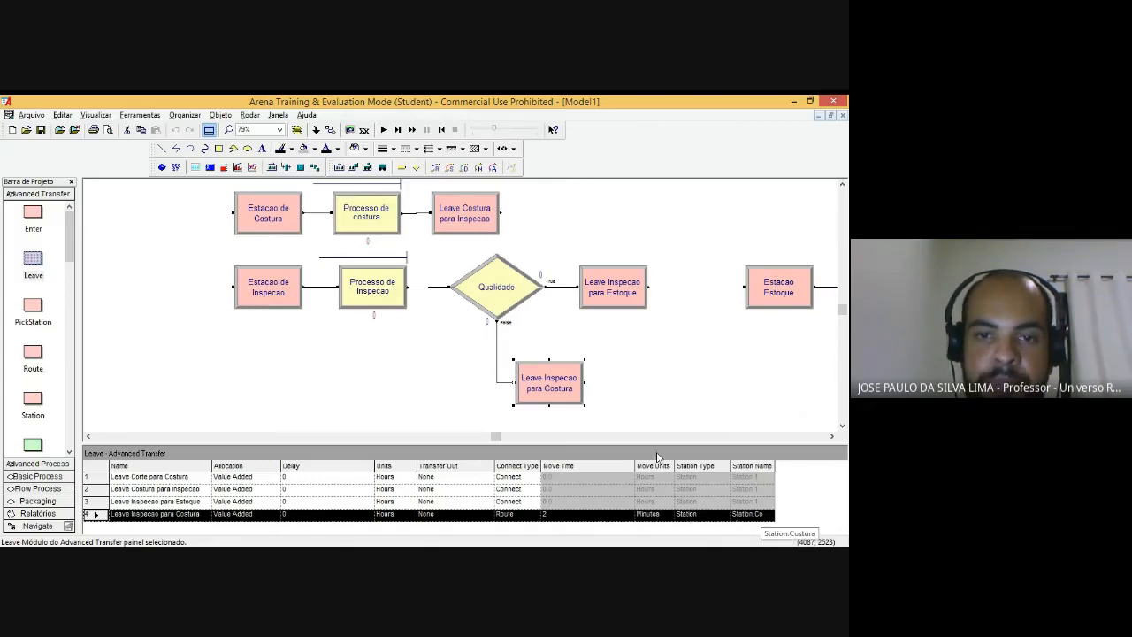
Step: Configure the Leave Corte para Costura module as a Route to Station Costura with a move time of 2 minutes
scroll(606, 406, "up", 4)
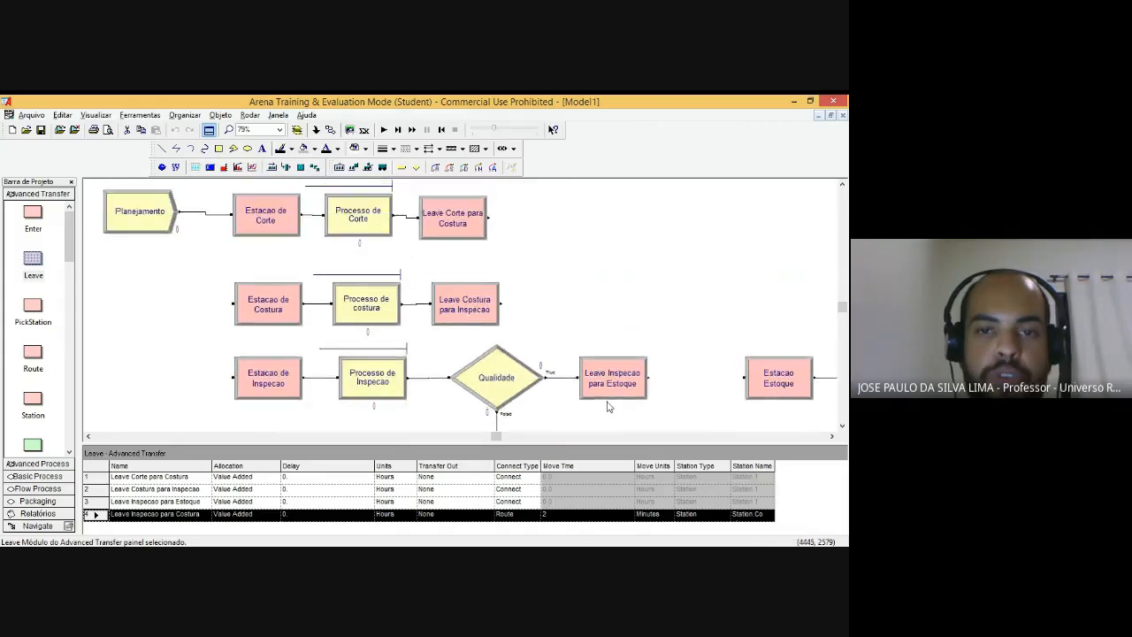
scroll(609, 403, "down", 4)
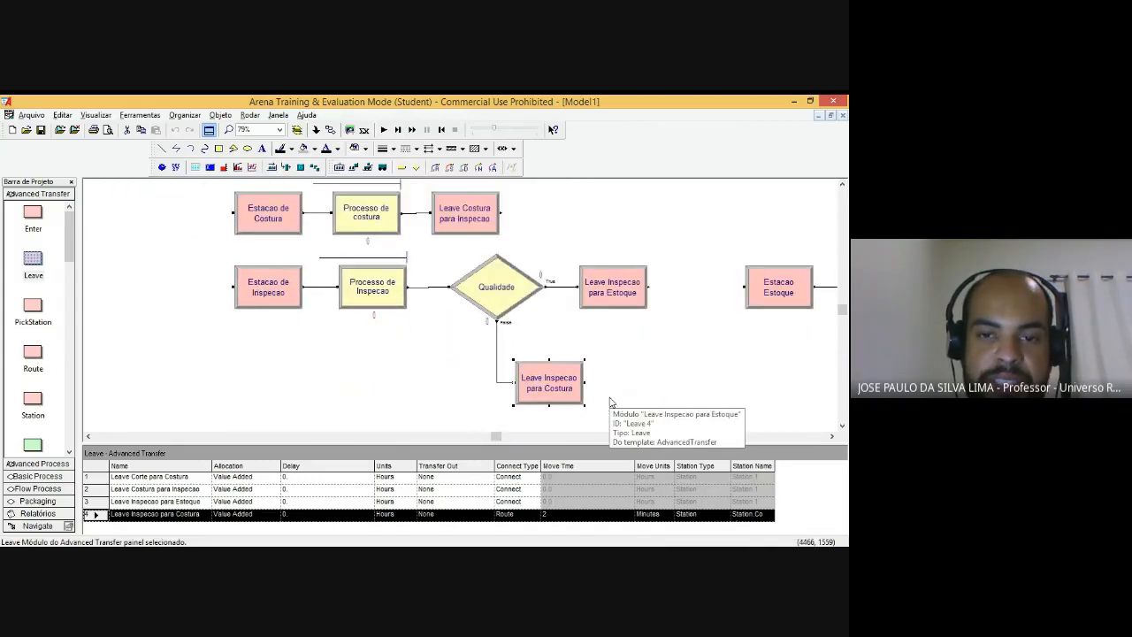
scroll(574, 409, "up", 4)
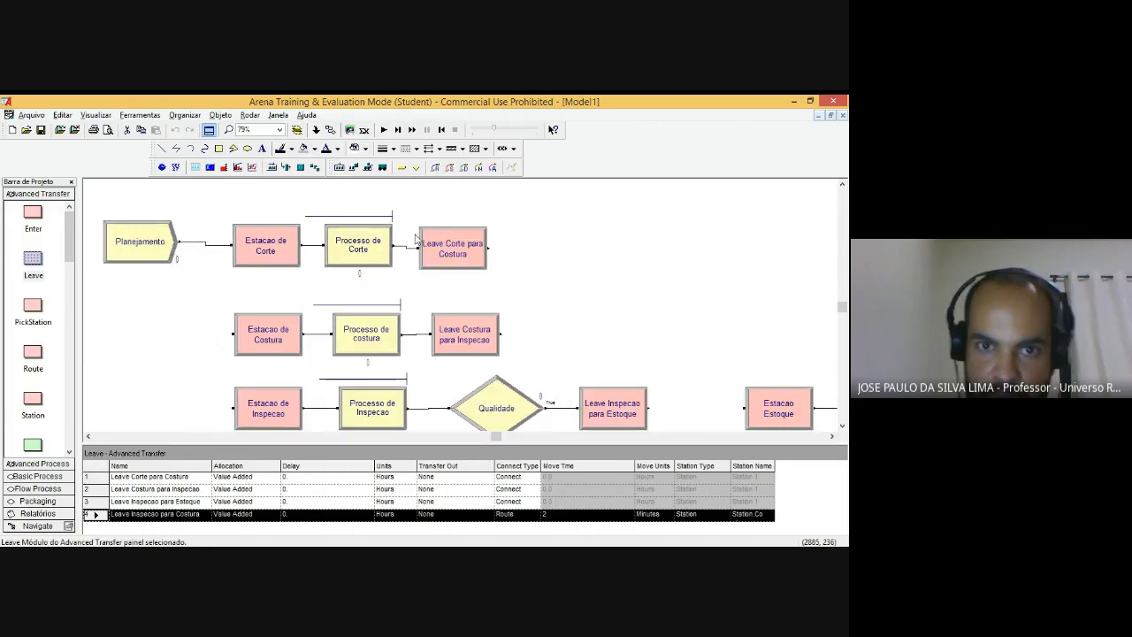
double_click(470, 258)
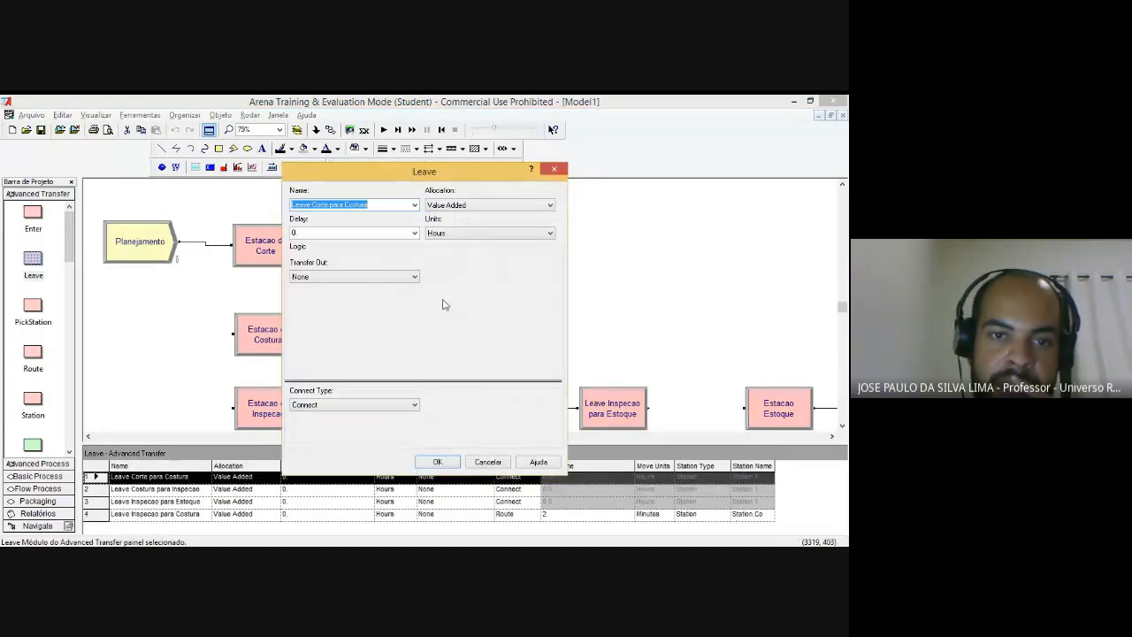
left_click(398, 407)
key("r")
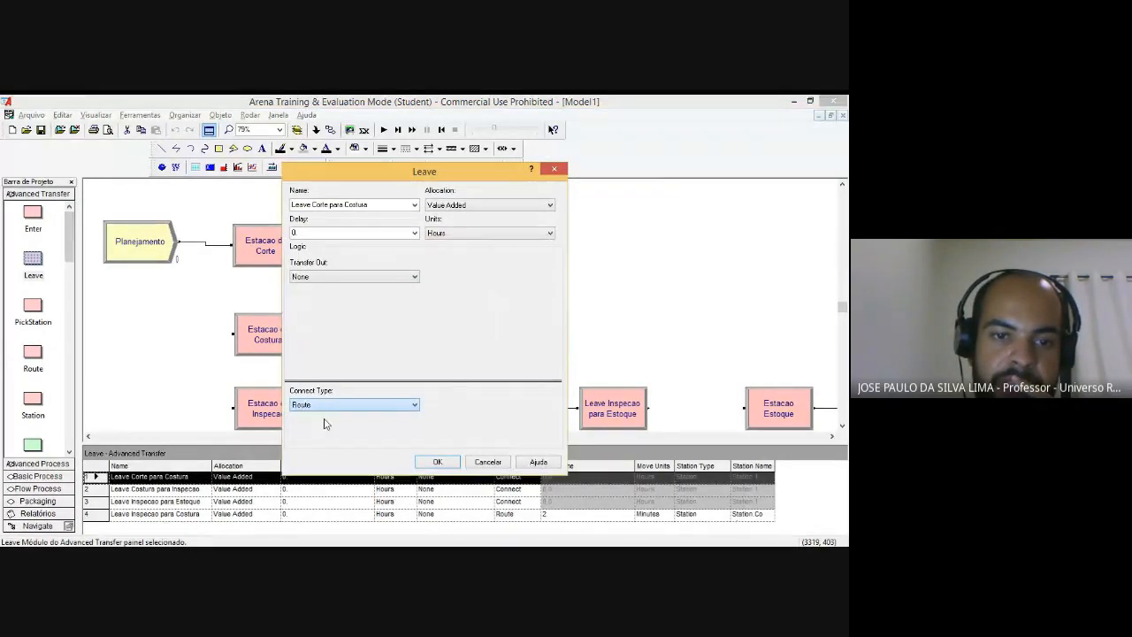
left_click(456, 433)
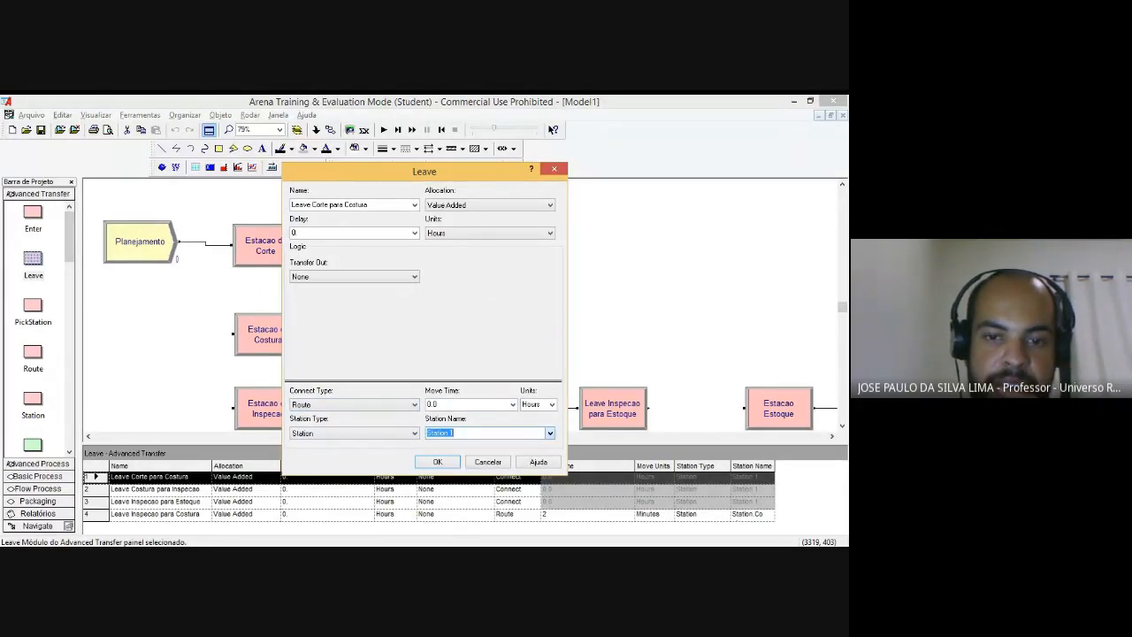
key("Down")
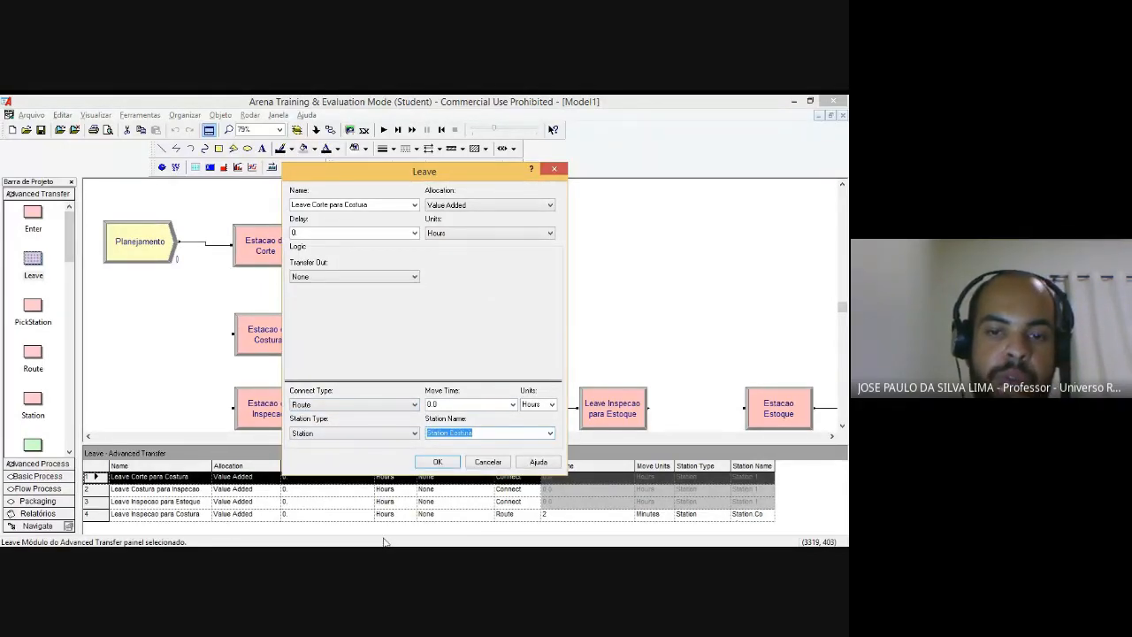
left_click(478, 404)
type("2")
left_click(535, 404)
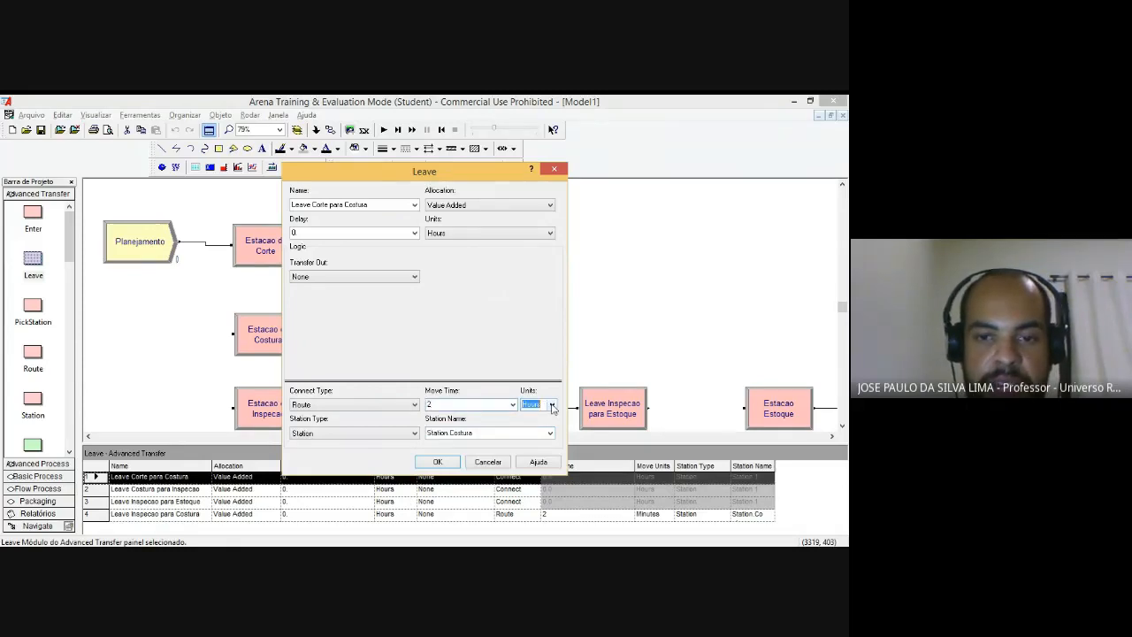
key("Up")
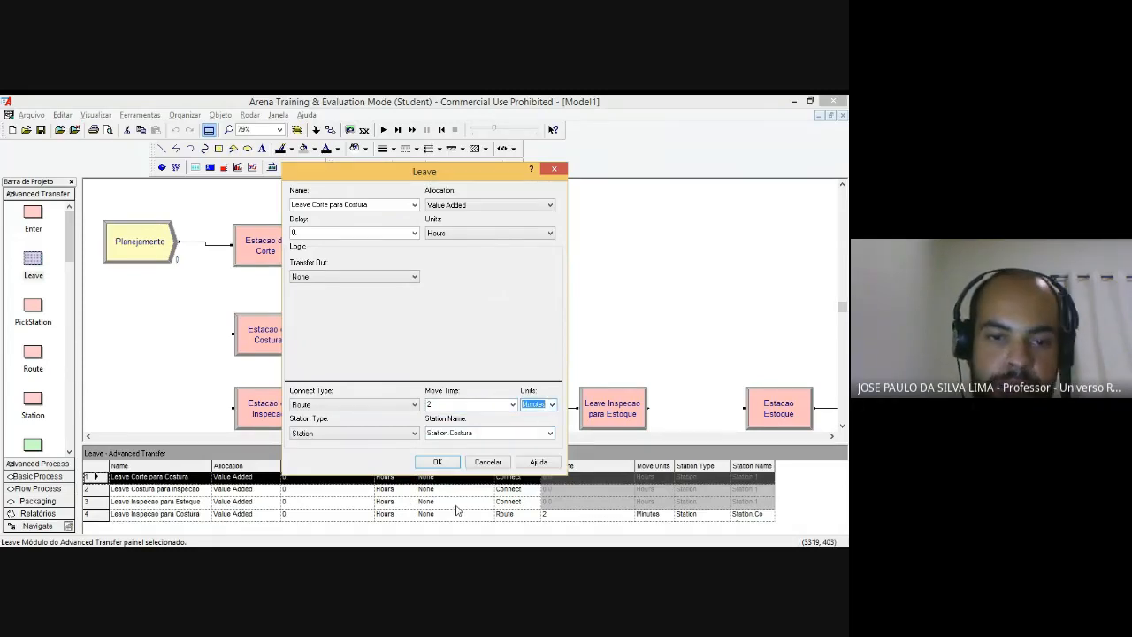
left_click(449, 462)
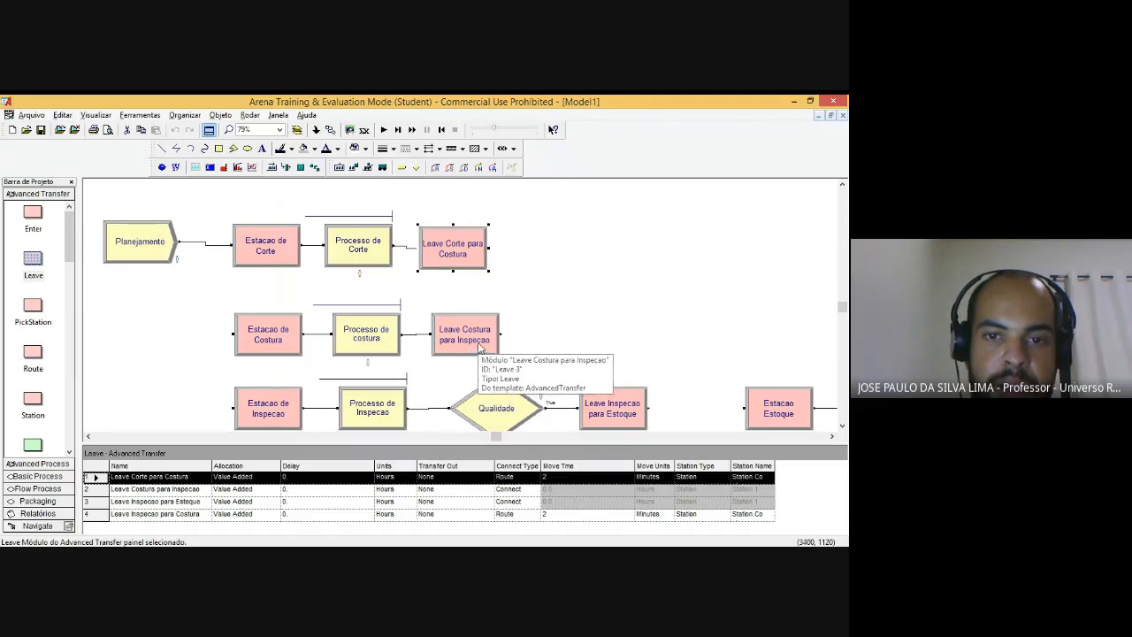
Step: Configure the Leave Costura para Inspecao module as a Route to Station Inspecao with a move time of 2 minutes
left_click(483, 336)
double_click(482, 336)
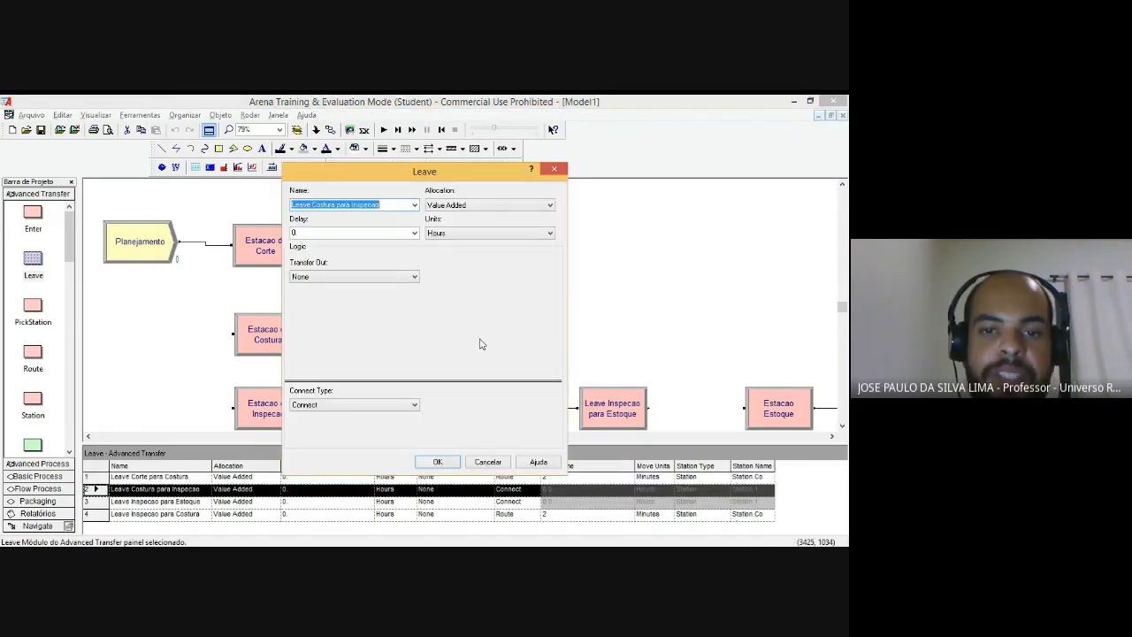
left_click(383, 403)
left_click(339, 419)
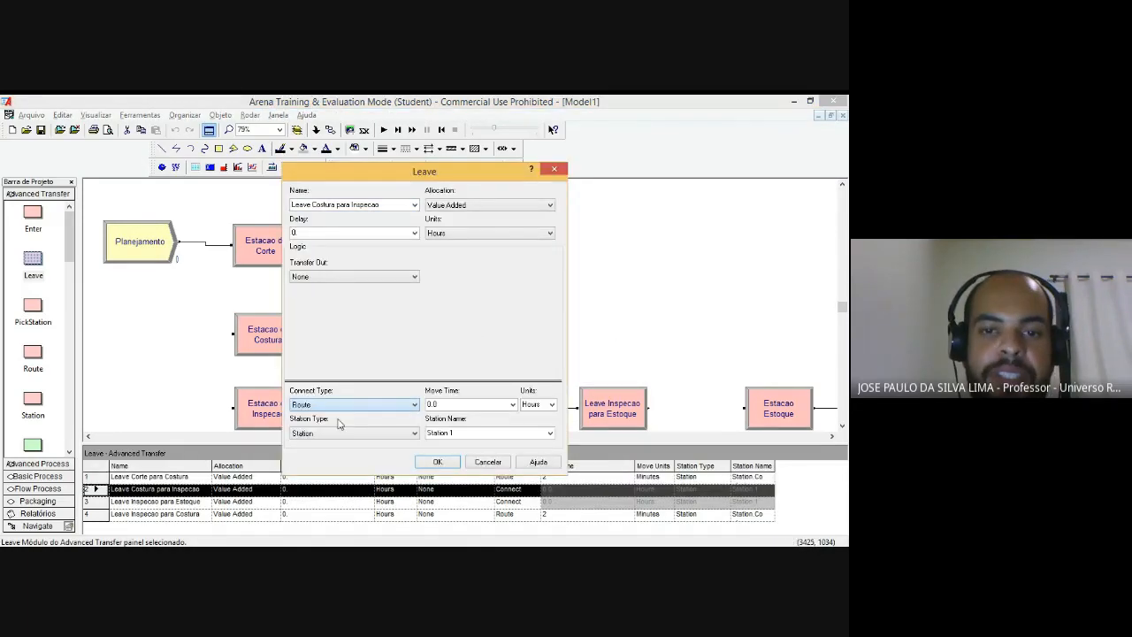
double_click(489, 401)
type("2")
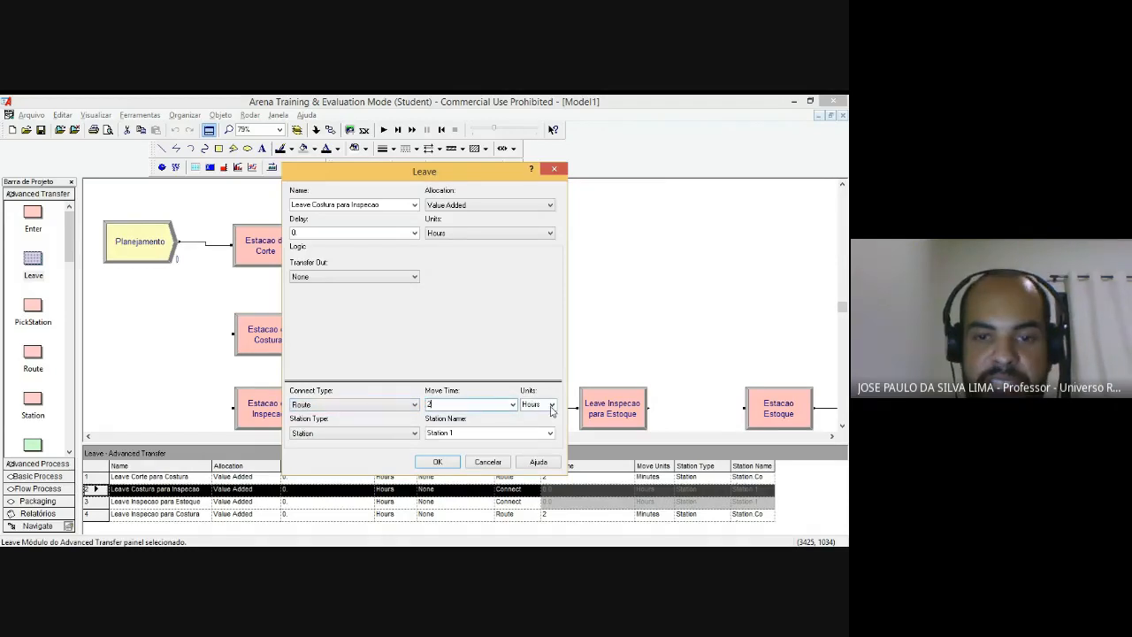
left_click(551, 404)
left_click(545, 426)
left_click(538, 432)
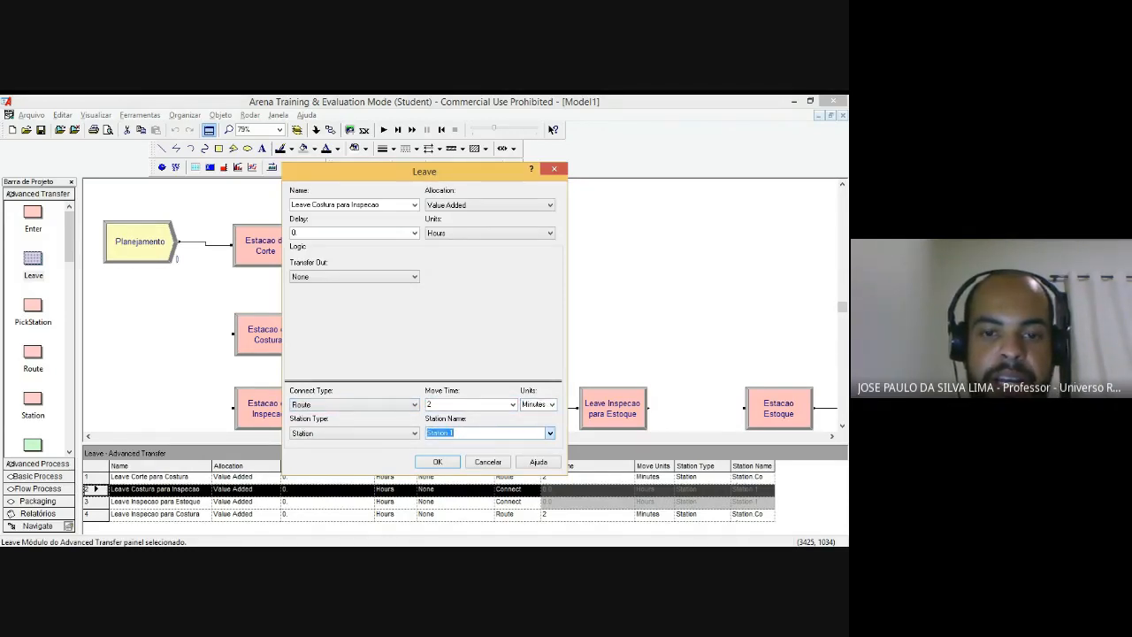
scroll(549, 433, "down", 1)
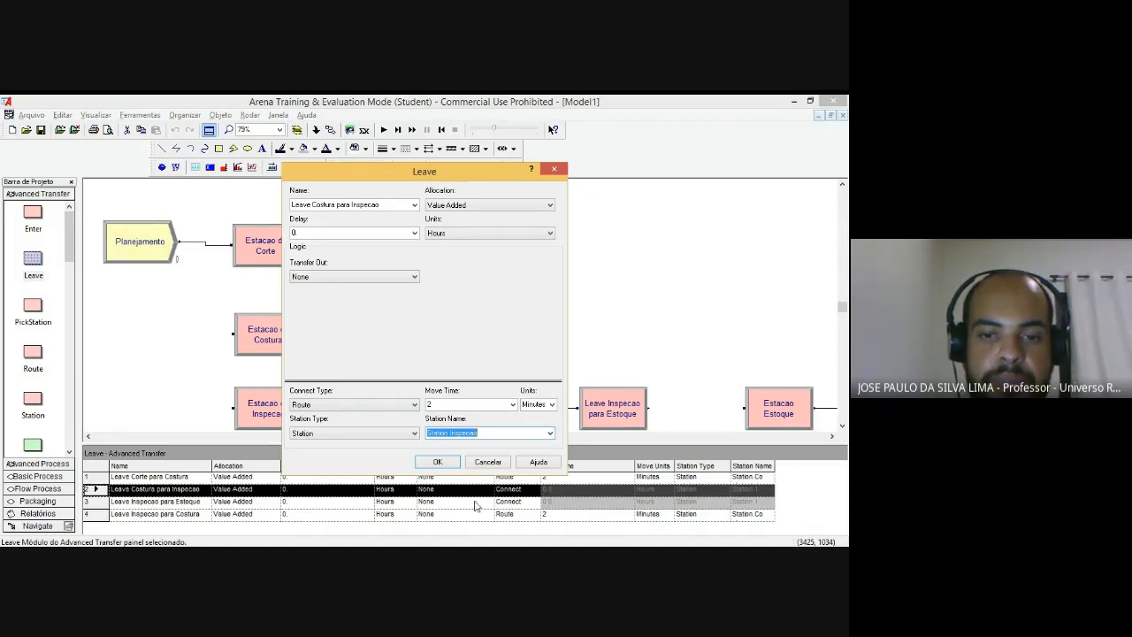
left_click(436, 461)
Step: Configure the Leave Inspecao para Estoque module as a Route to Station Estoque with a move time of 2 minutes
scroll(518, 431, "down", 3)
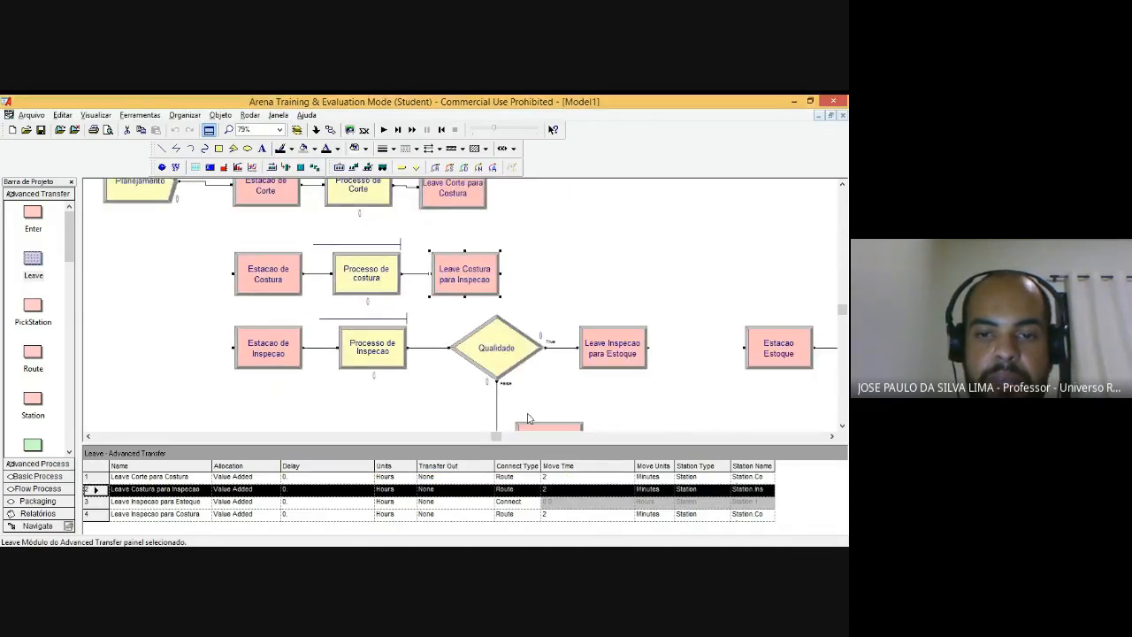
left_click(541, 350)
double_click(617, 262)
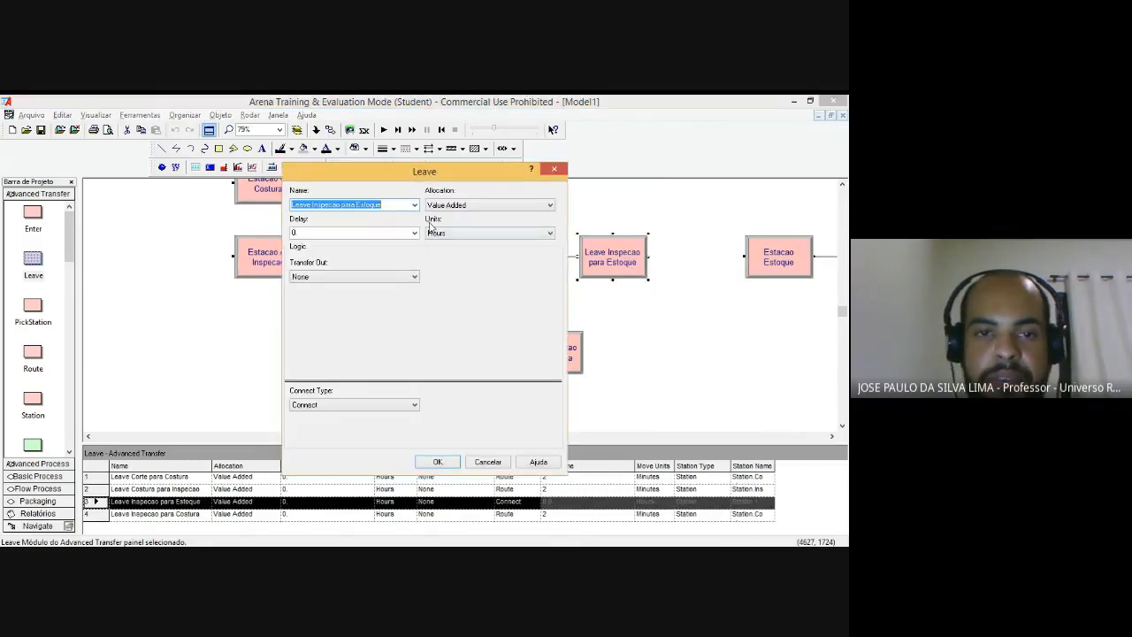
left_click(394, 405)
key("Down")
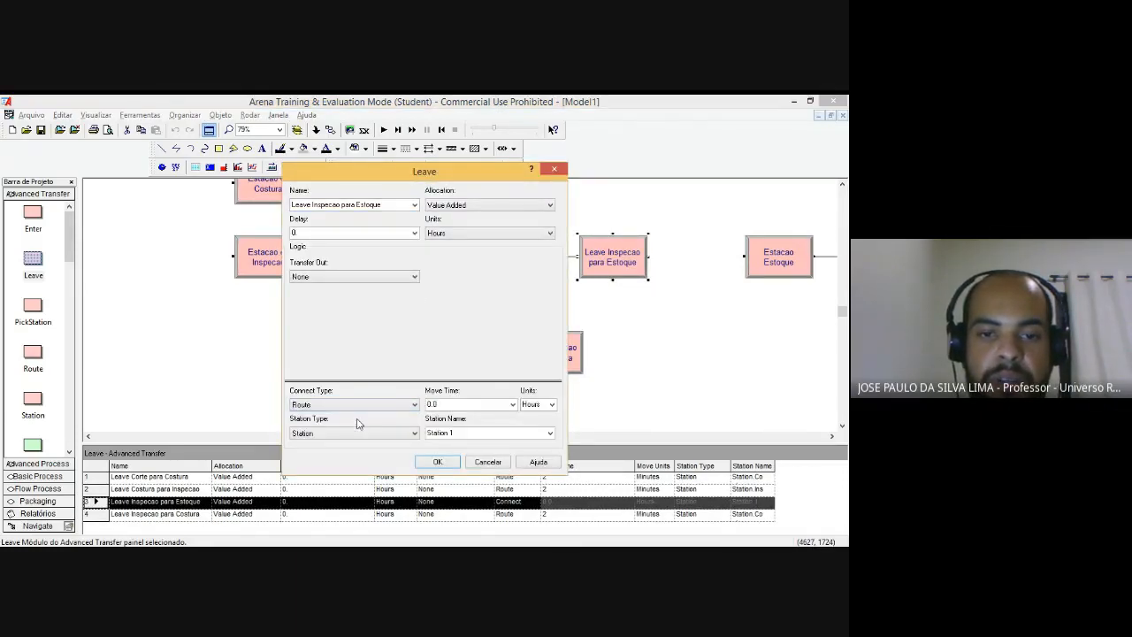
key("Tab")
type("2")
left_click(552, 404)
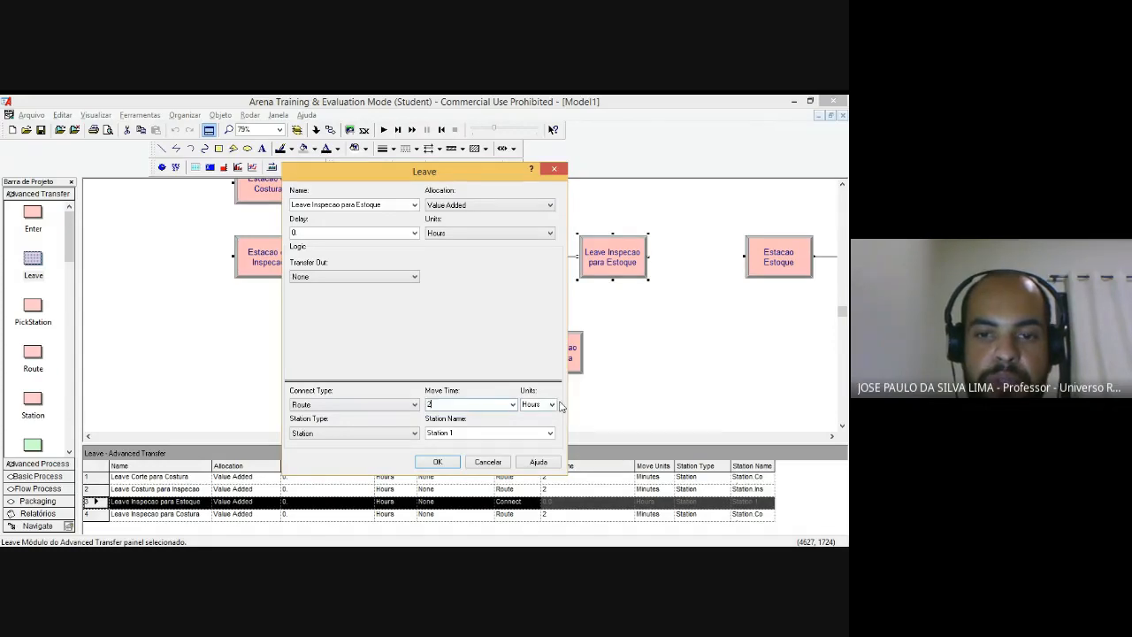
left_click(541, 427)
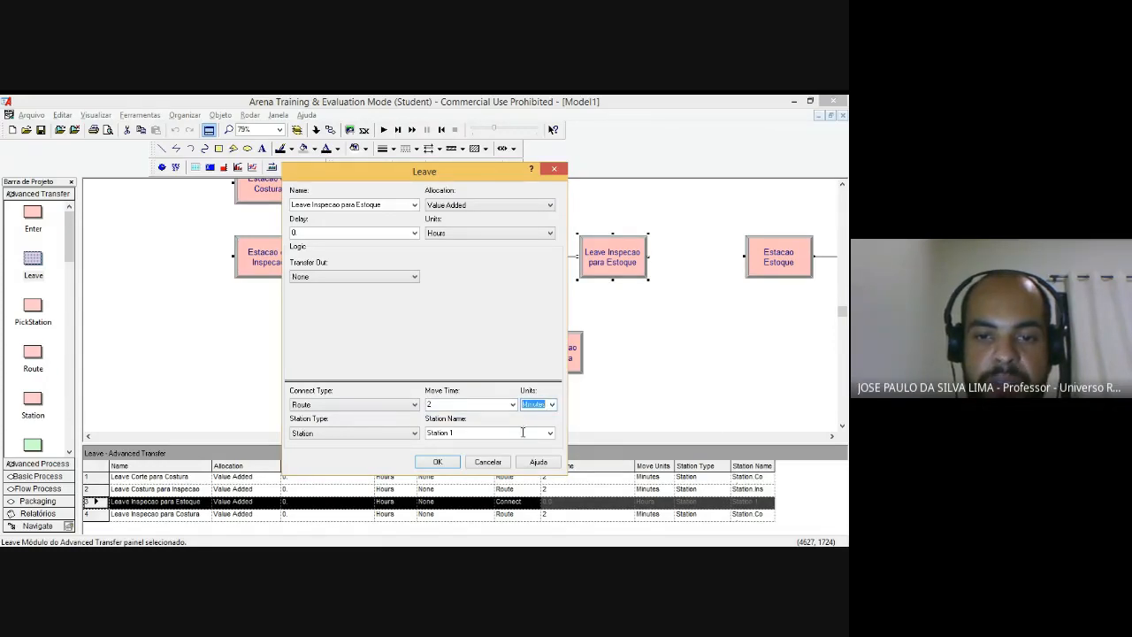
left_click(539, 432)
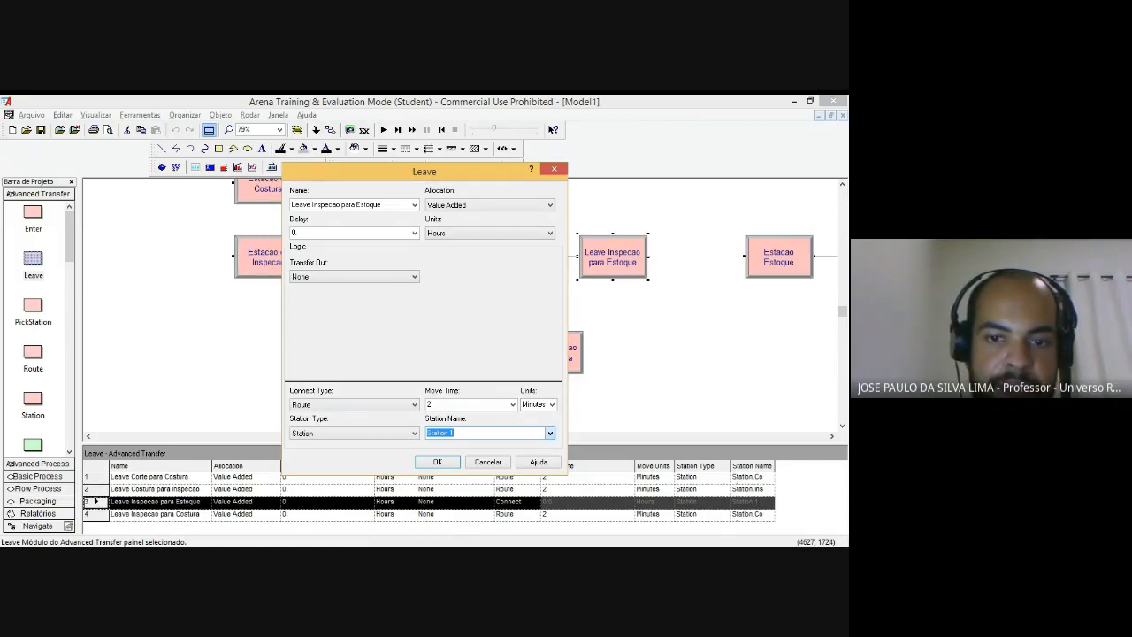
key("Down")
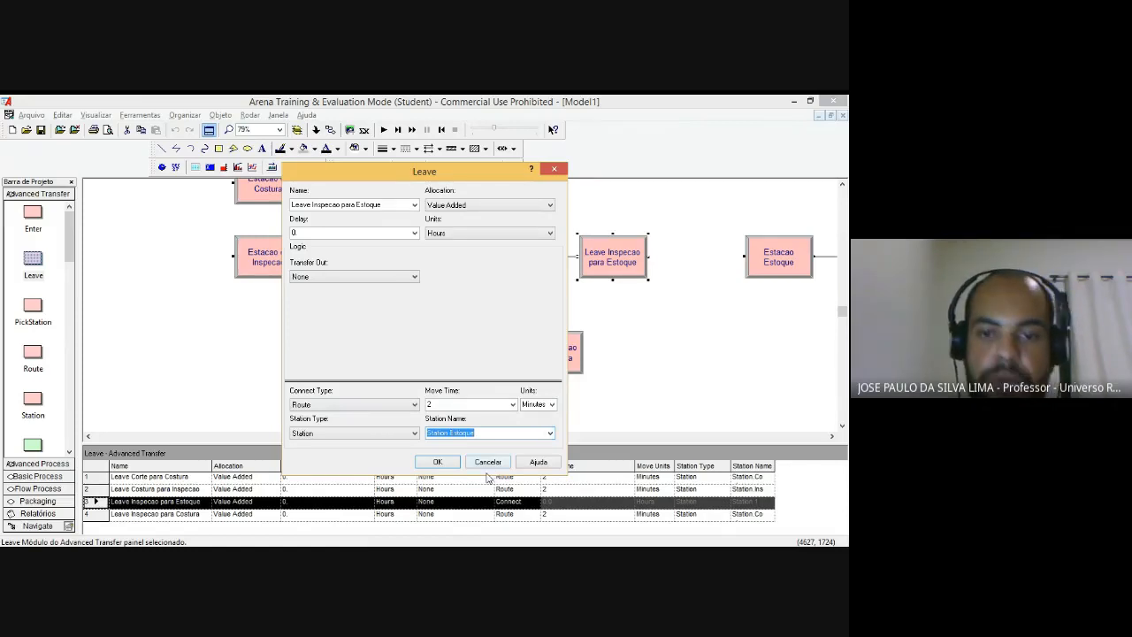
left_click(439, 462)
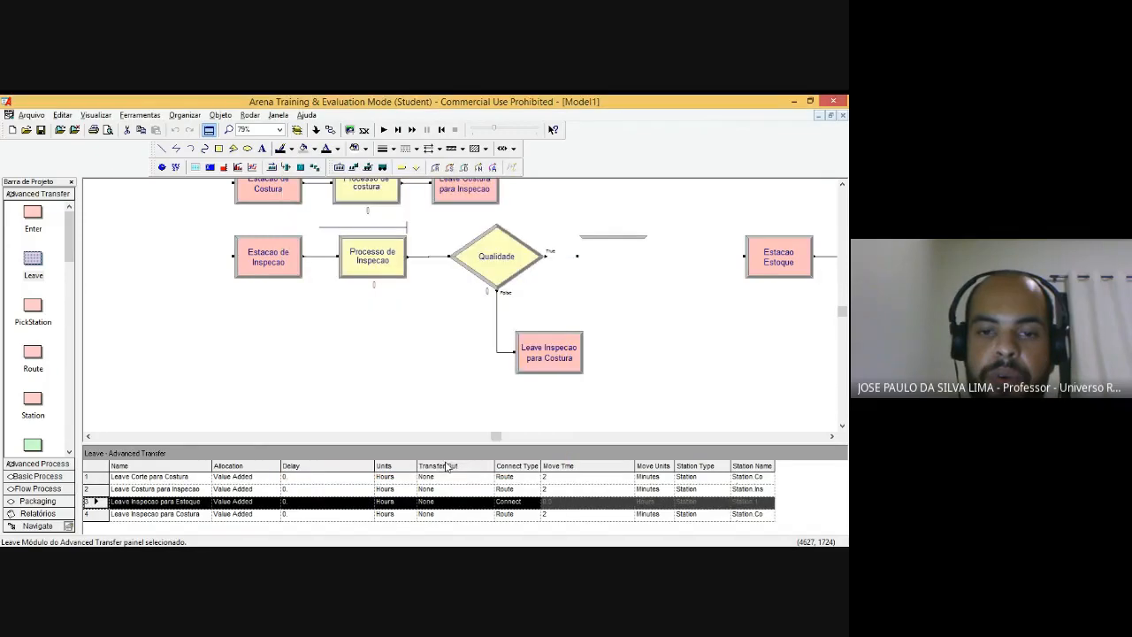
Step: Review the cutting, sewing and inspection station modules and check the name and station name settings of Estacao de Corte
scroll(352, 369, "up", 2)
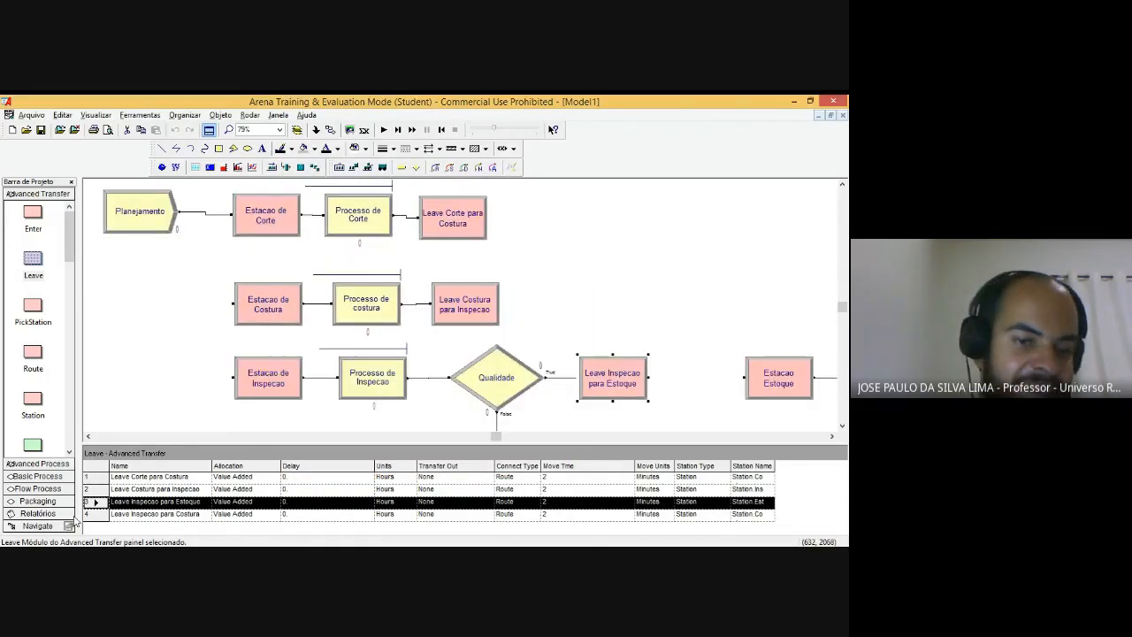
key("alt+Tab")
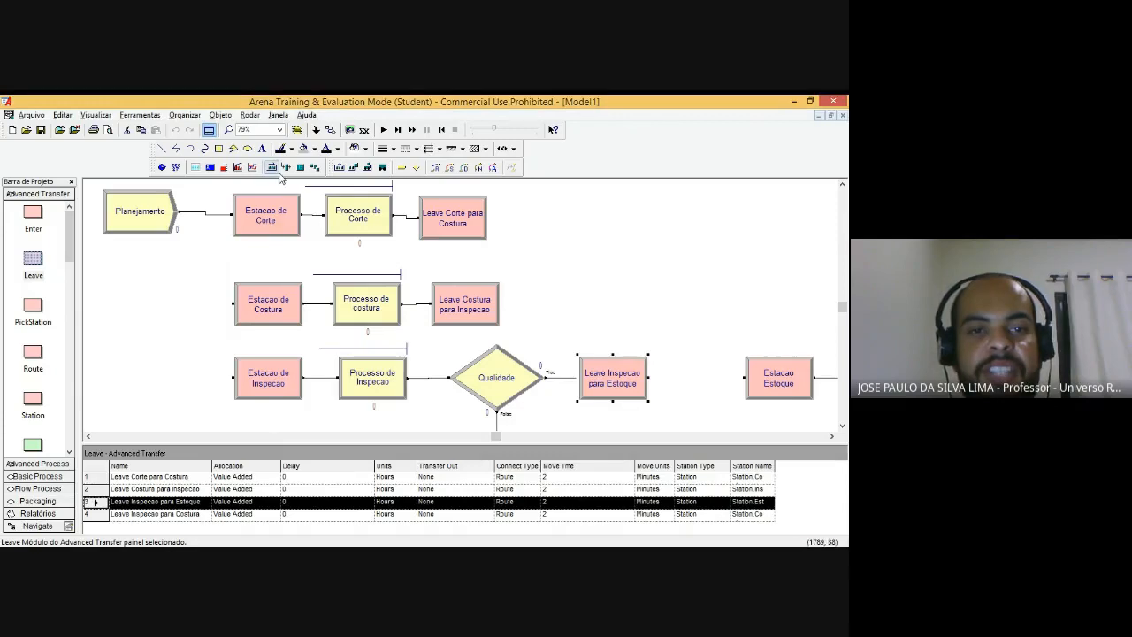
left_click(281, 221)
left_click(270, 305)
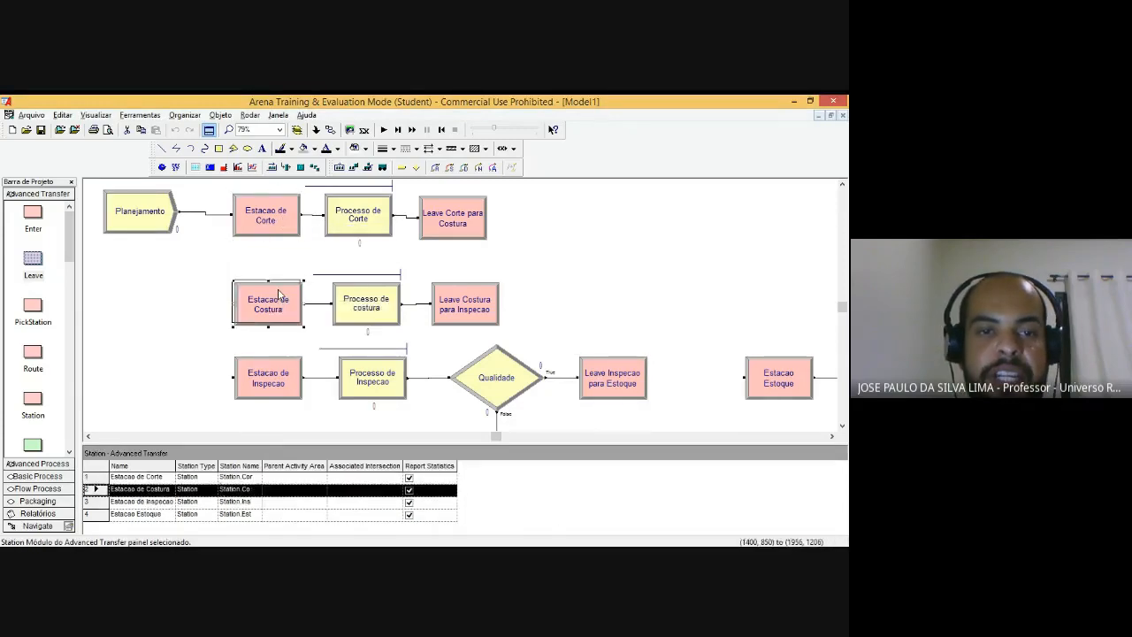
left_click(270, 383)
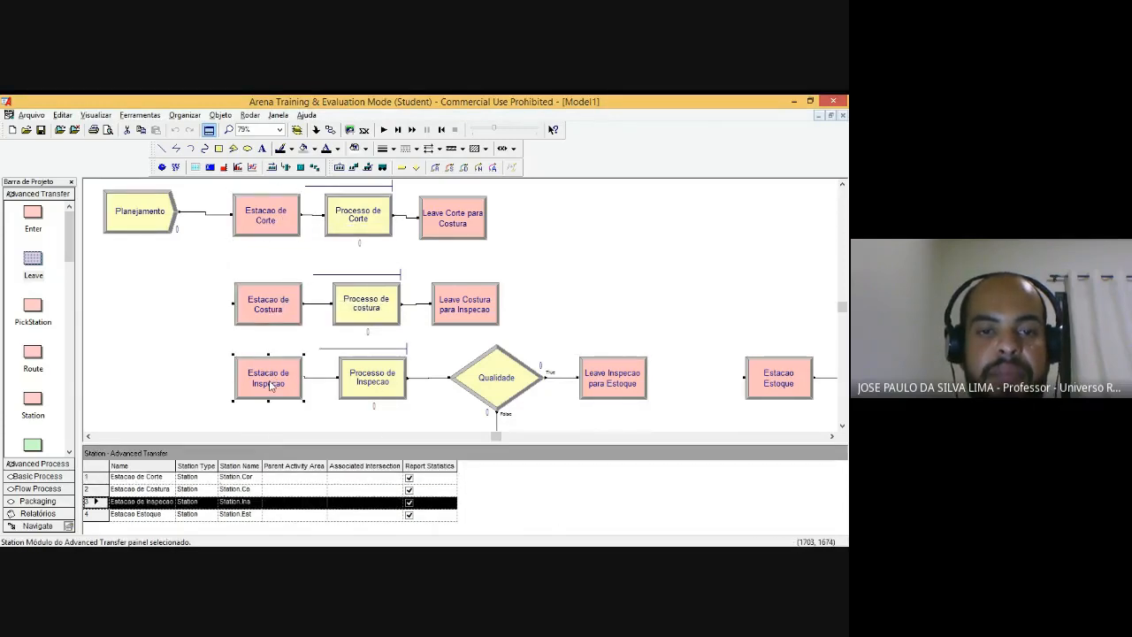
double_click(286, 226)
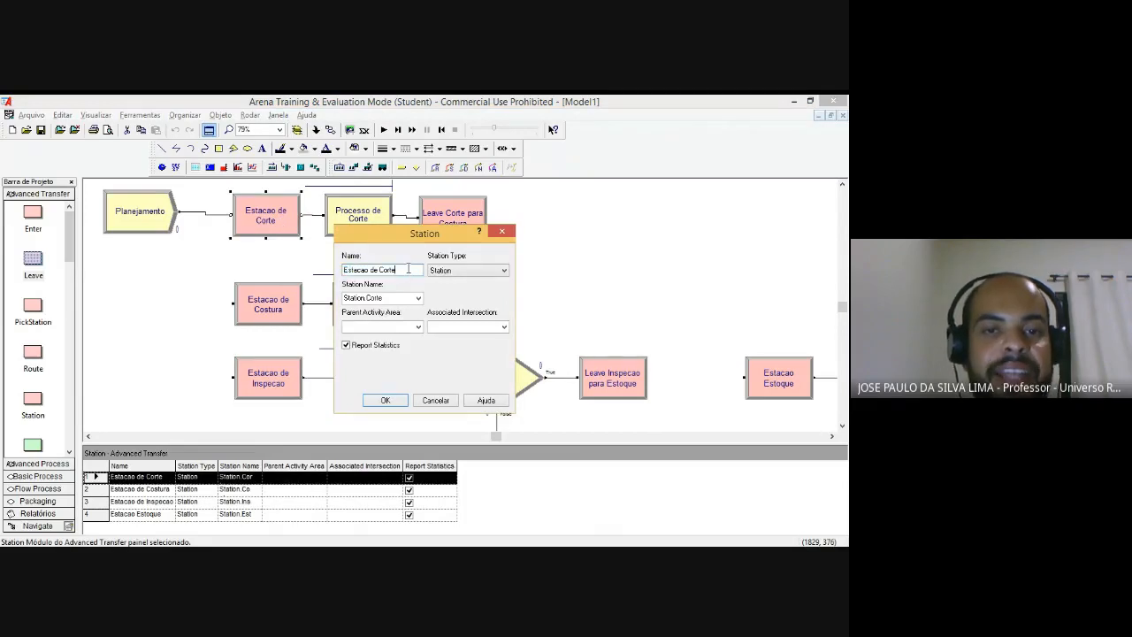
left_click_drag(405, 268, 345, 268)
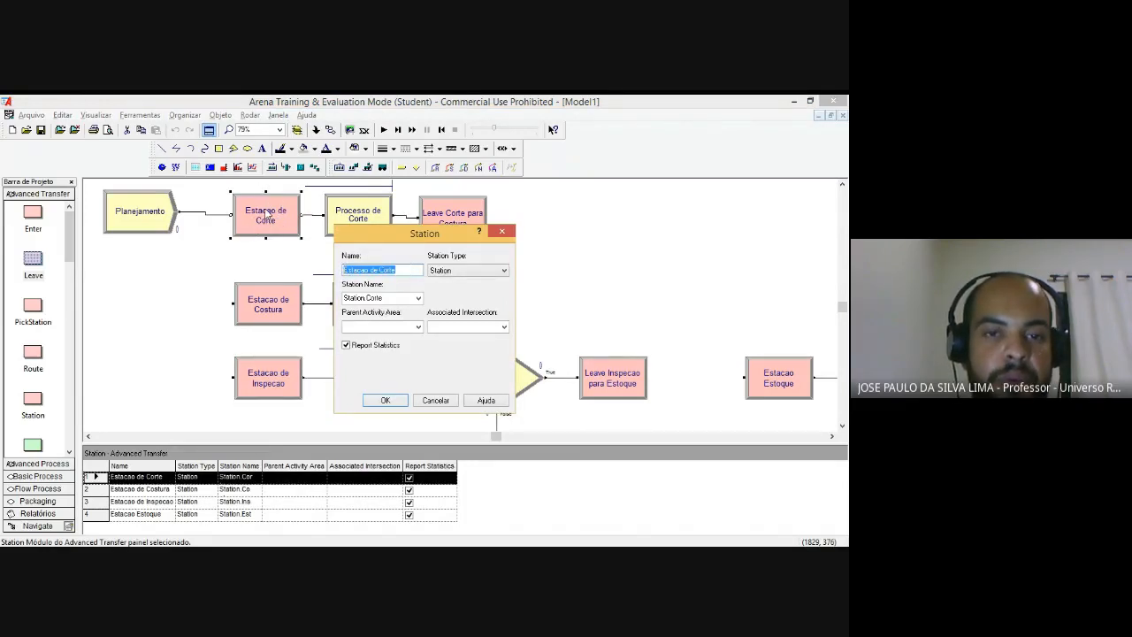
left_click(392, 297)
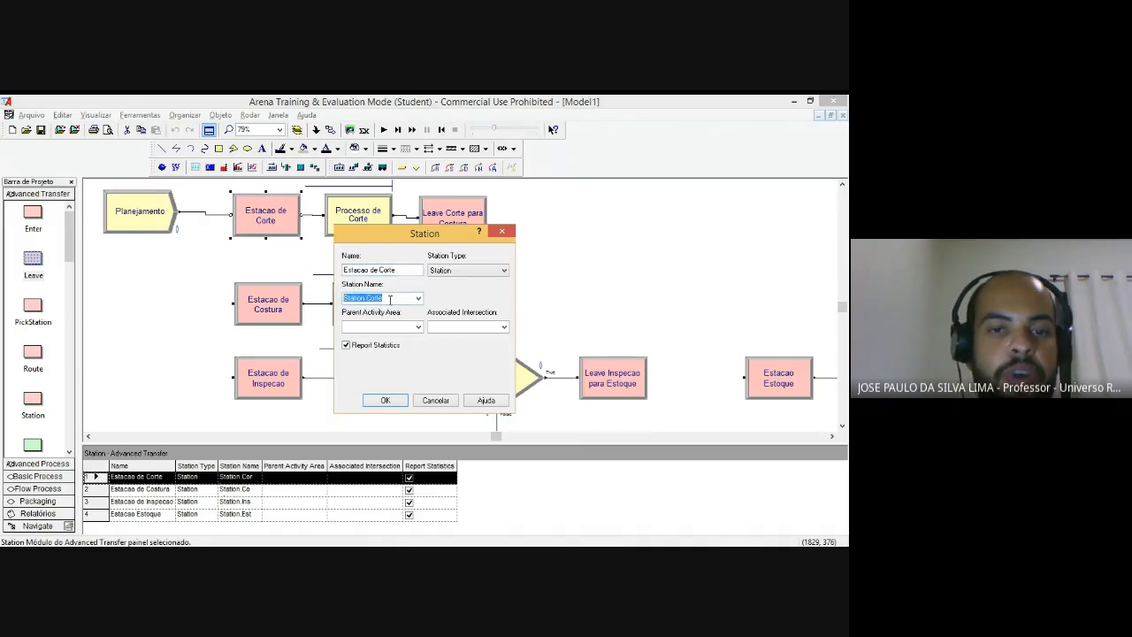
left_click(389, 299)
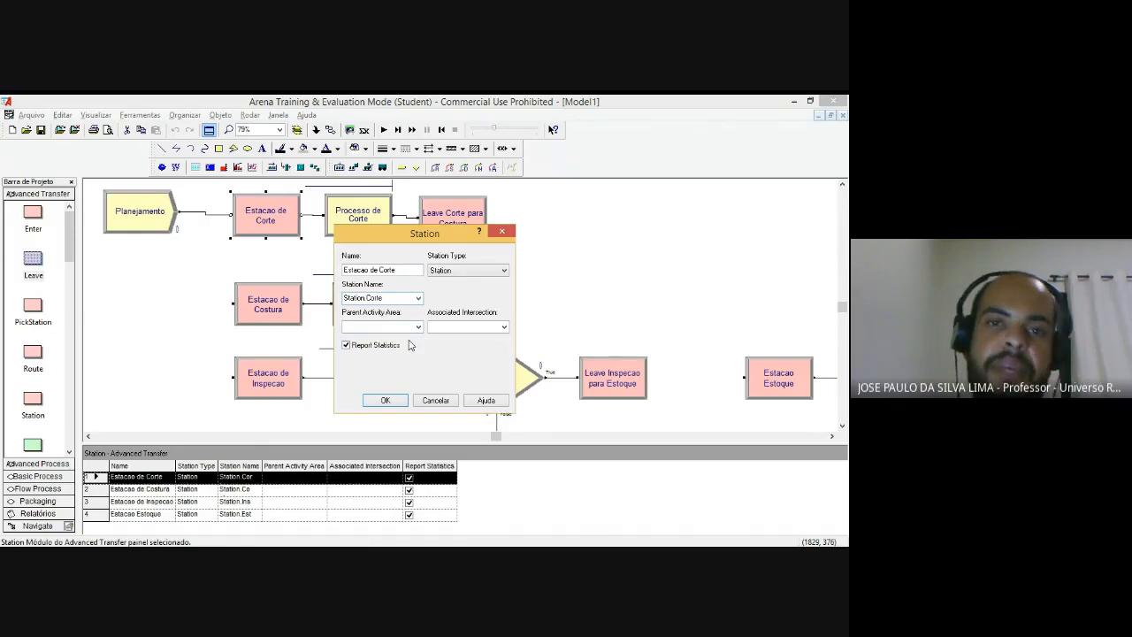
left_click(386, 400)
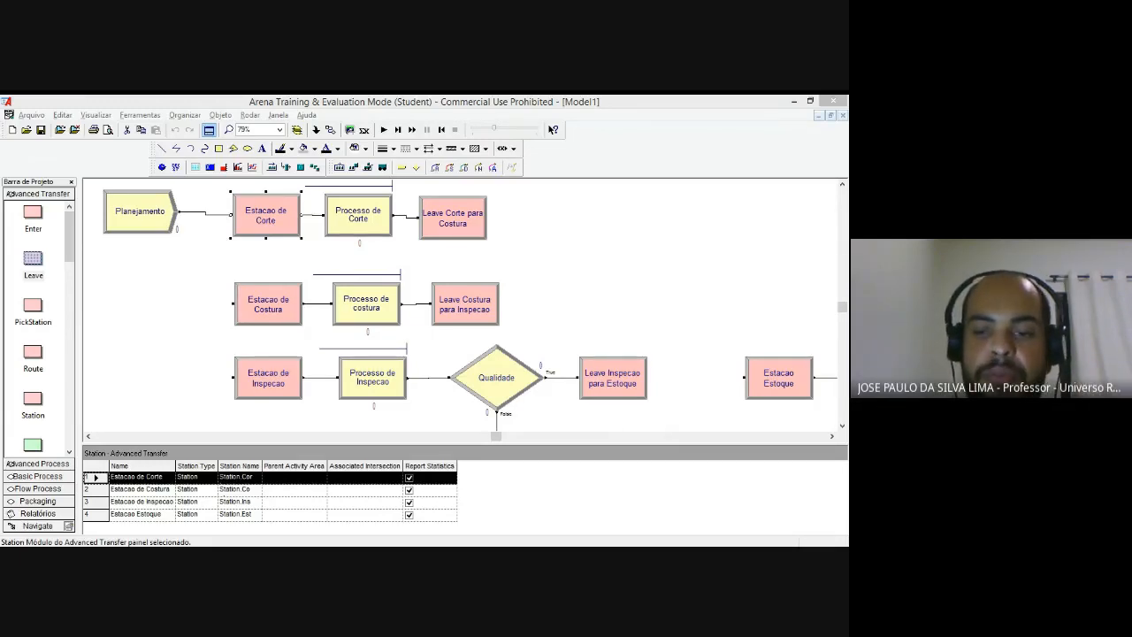
Step: Examine the Qualidade decision, Processo de costura, Leave Corte para Costura and Leave Inspecao para Estoque in the flowchart
left_click(492, 366)
scroll(594, 422, "down", 2)
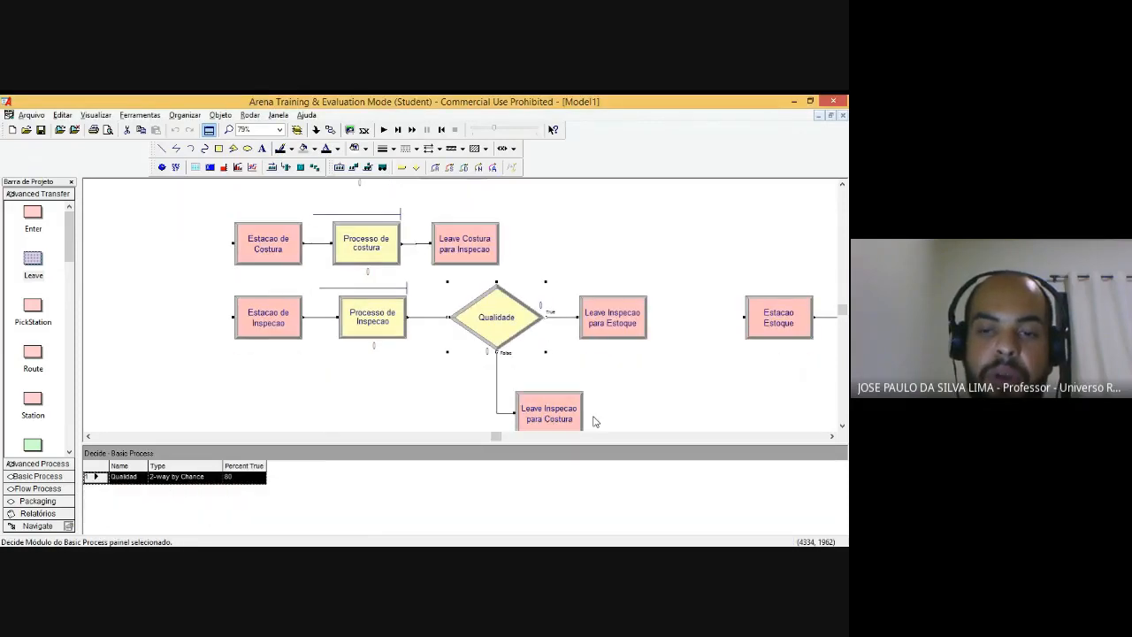
scroll(594, 422, "down", 1)
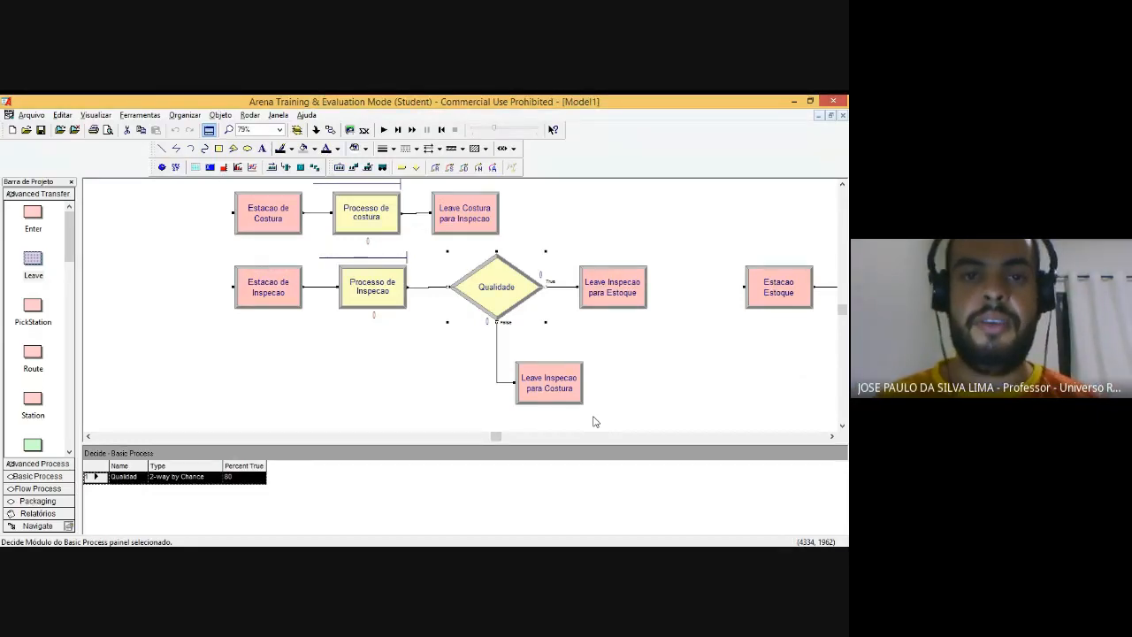
scroll(442, 336, "up", 3)
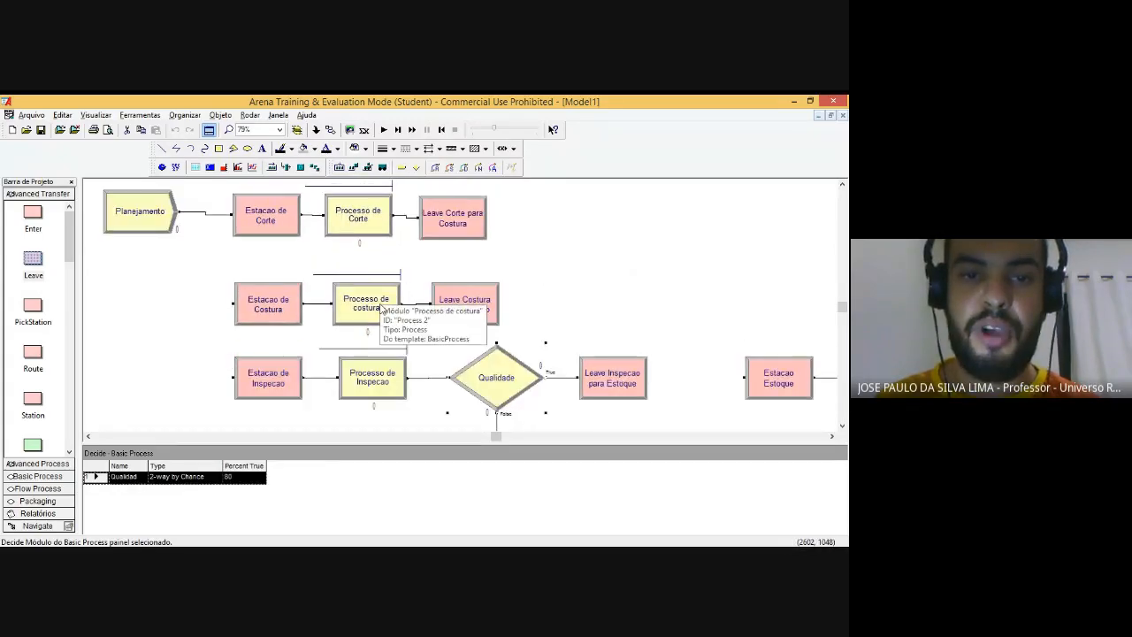
left_click(382, 310)
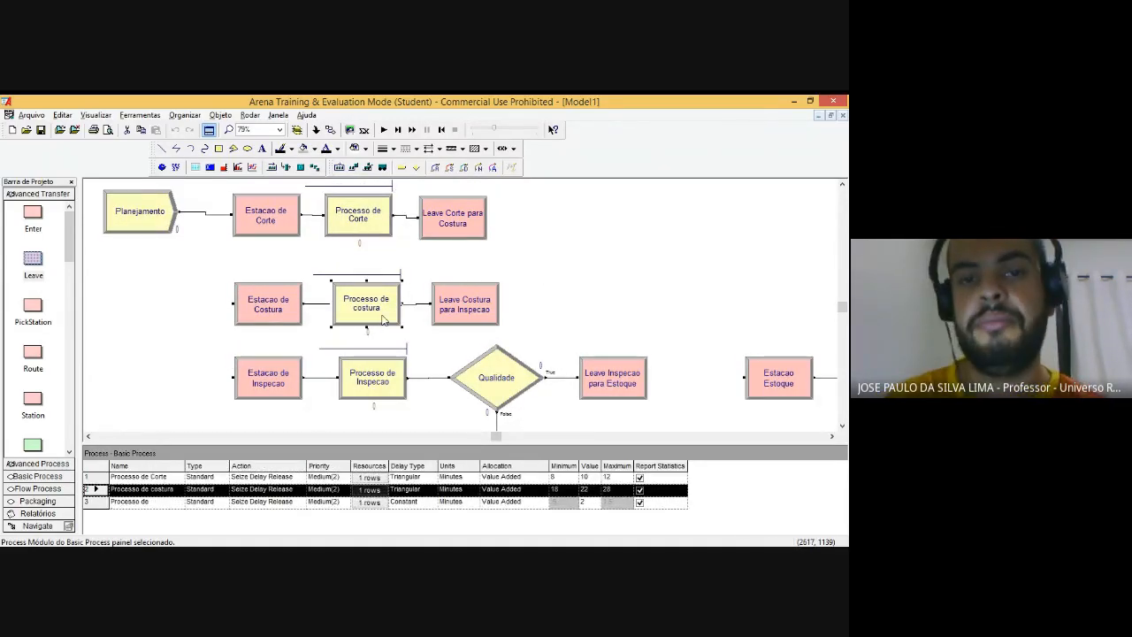
left_click(442, 225)
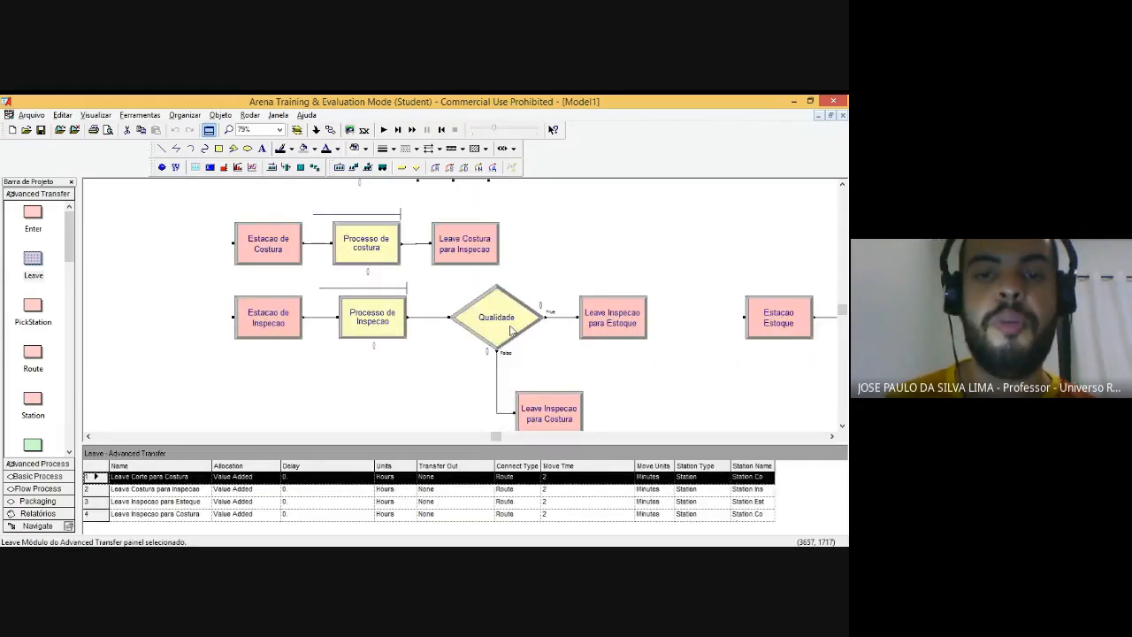
left_click(510, 330)
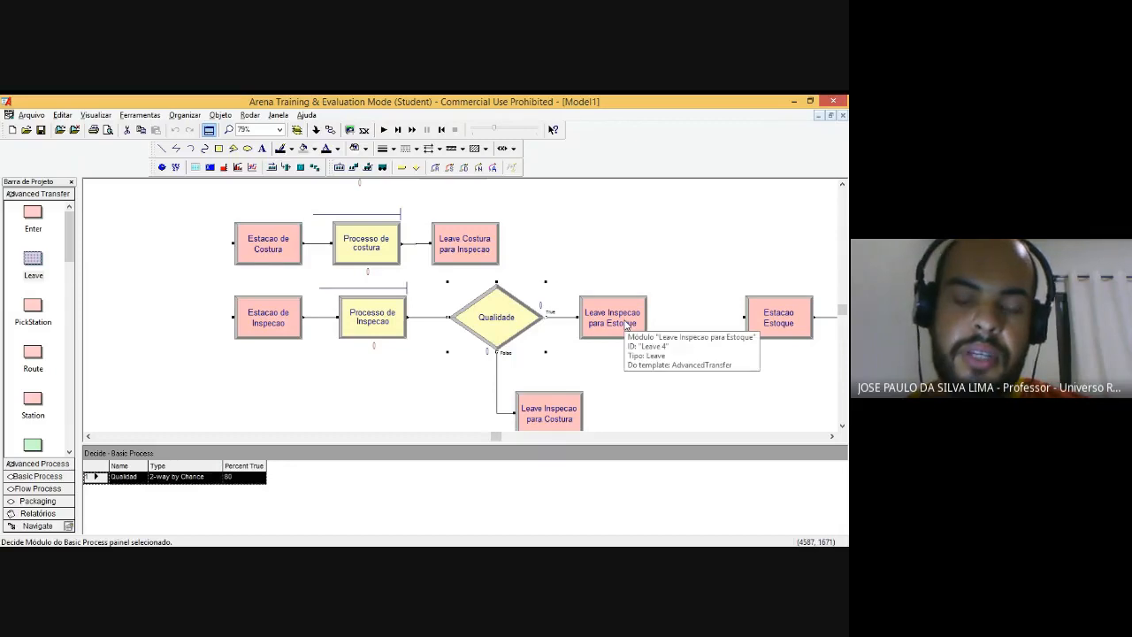
left_click(626, 327)
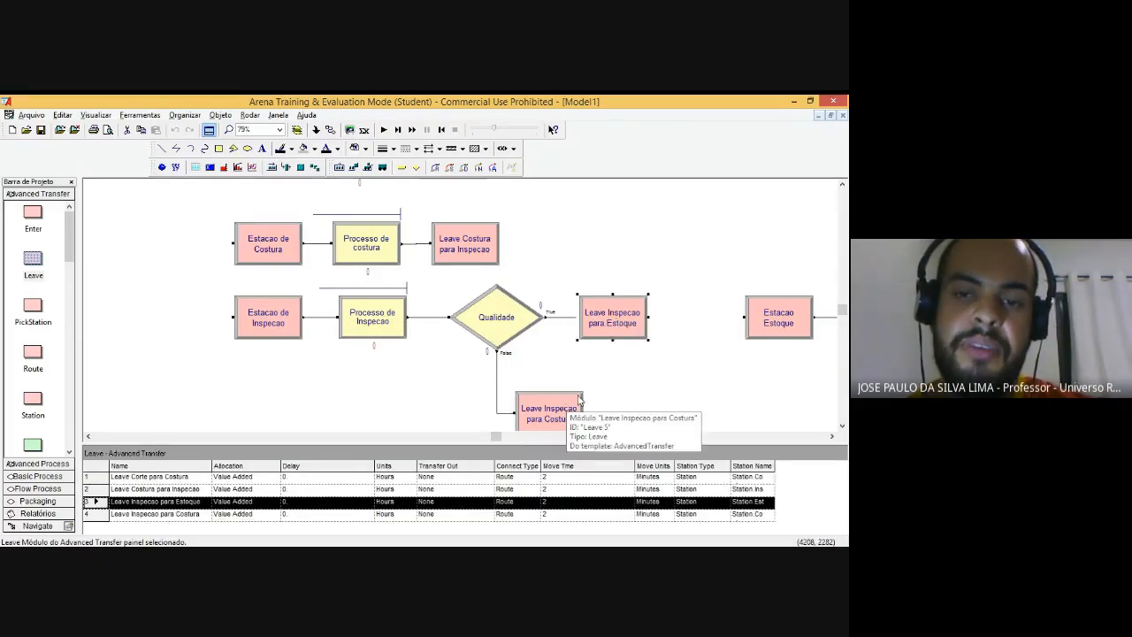
Step: Move the Leave Inspecao para Costura module slightly up, closer to the Qualidade decision
left_click(557, 412)
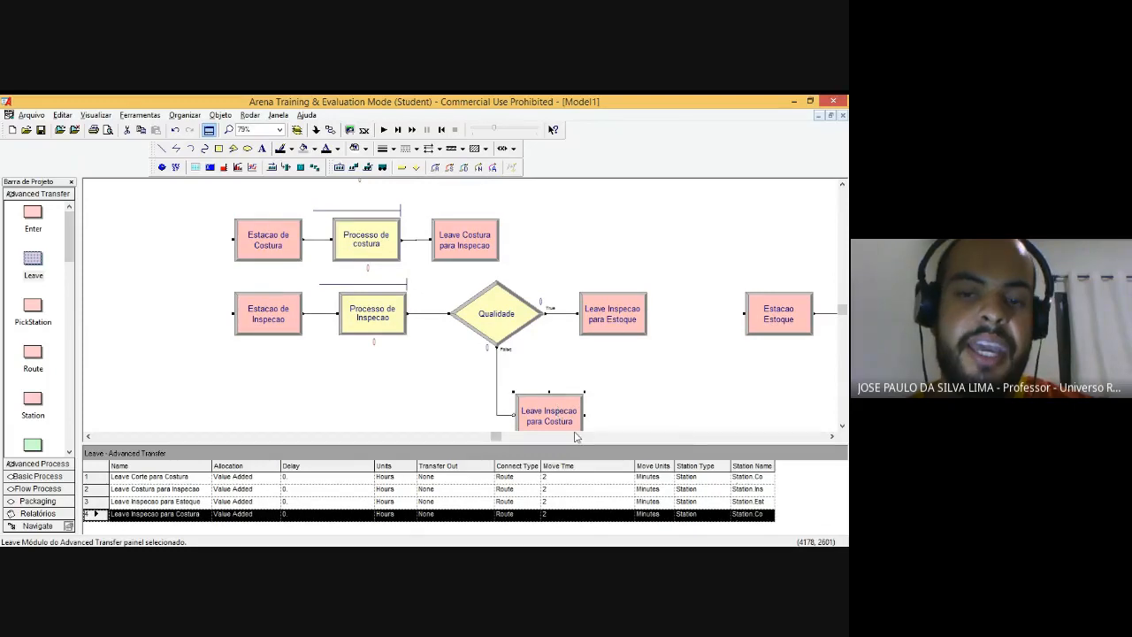
left_click_drag(570, 407, 570, 382)
scroll(462, 399, "up", 1)
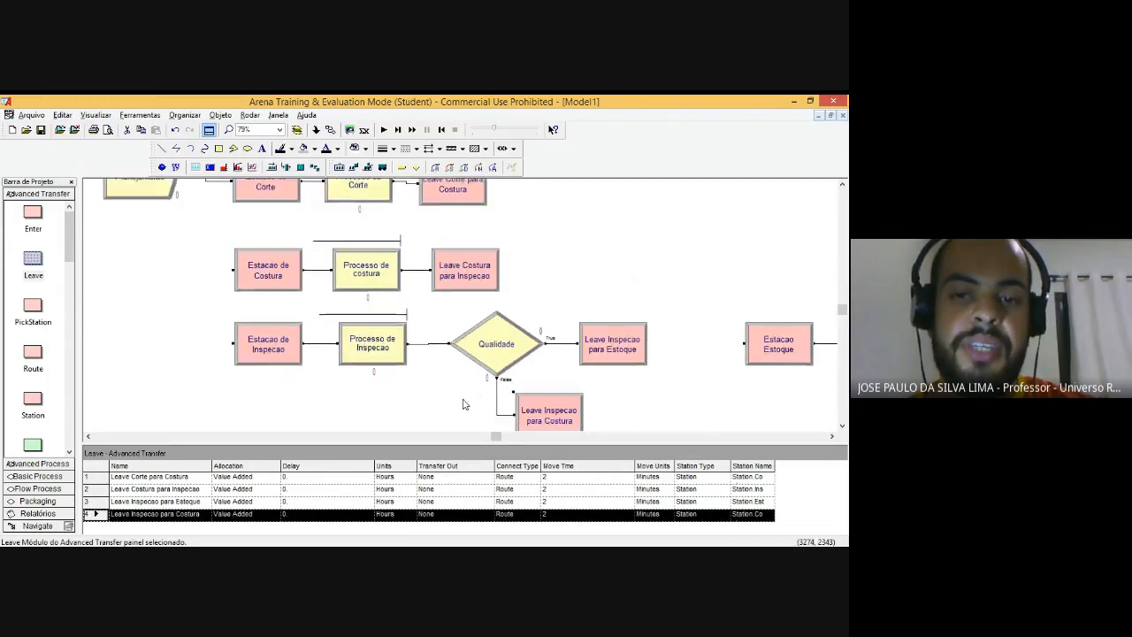
scroll(484, 404, "down", 1)
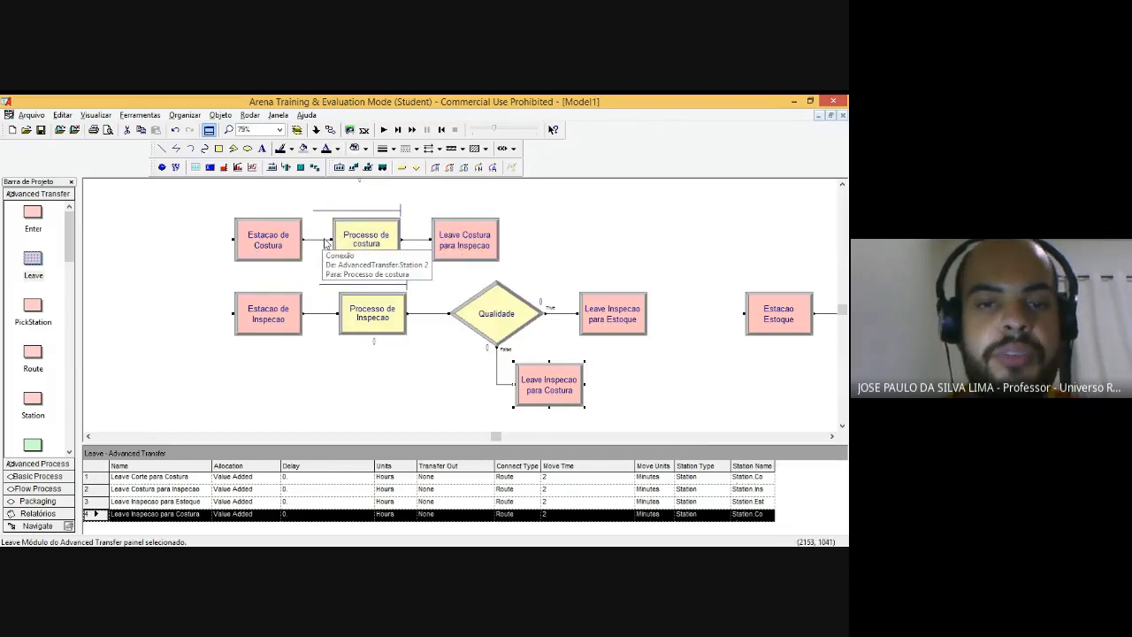
Step: Trace the flow from Leave Costura para Inspecao through inspection and Qualidade to Estacao Estoque, and the rework branch back to Estacao de Costura
left_click(464, 239)
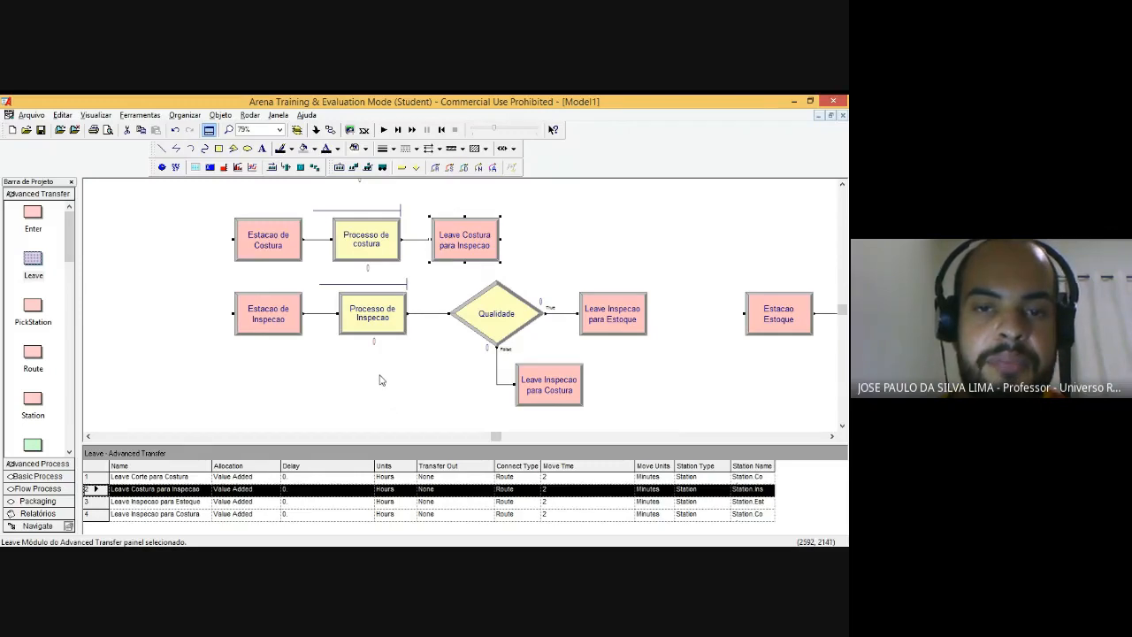
left_click(290, 323)
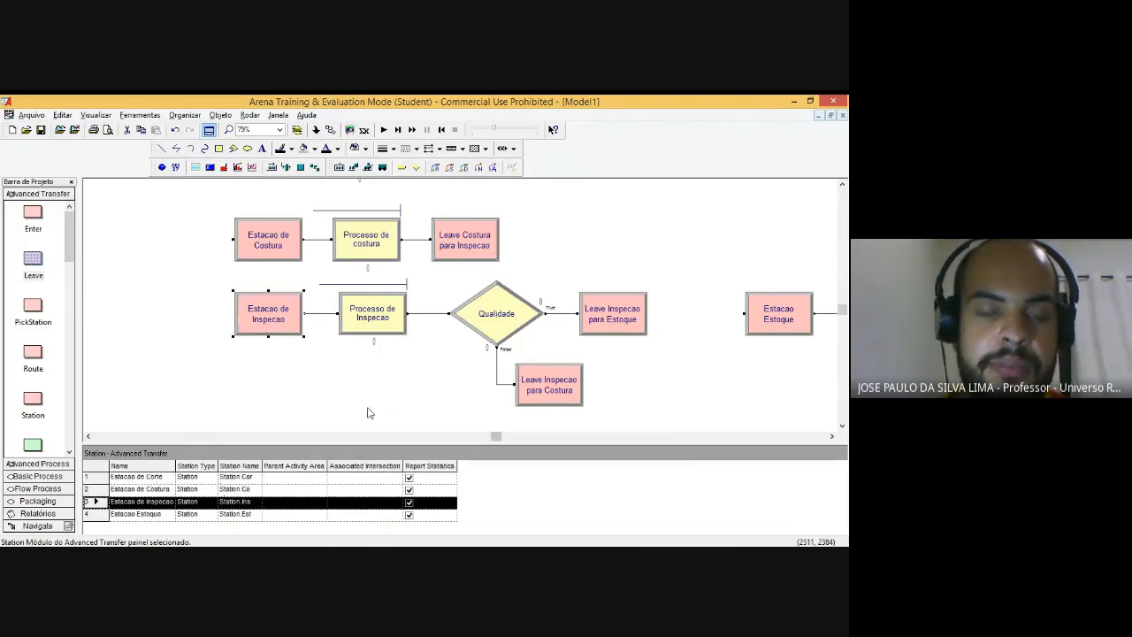
left_click(397, 327)
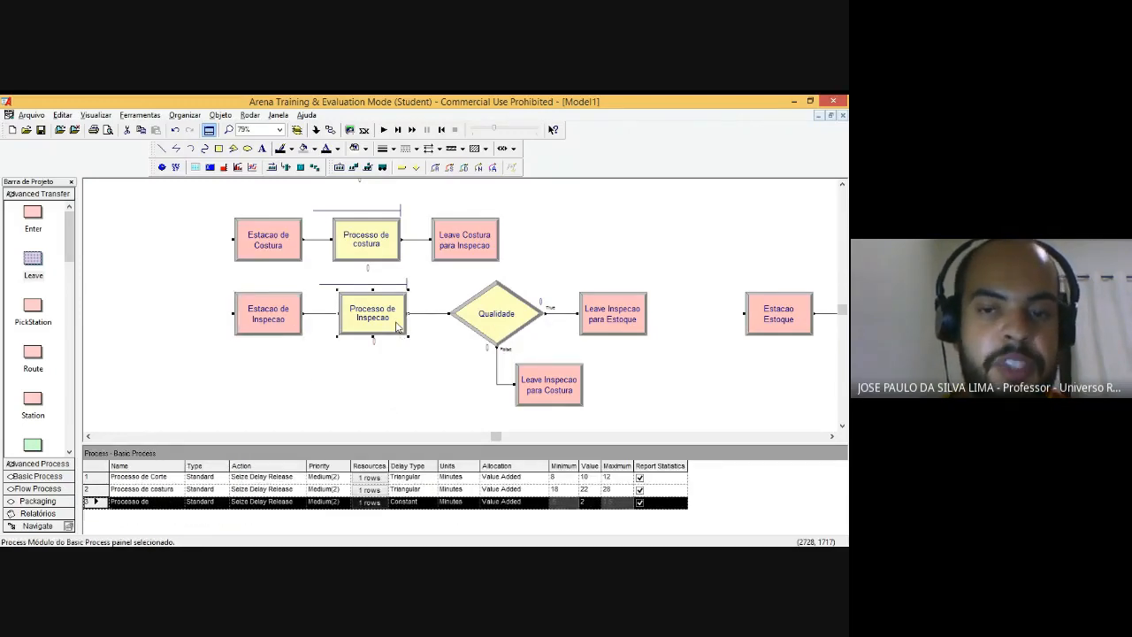
left_click(512, 326)
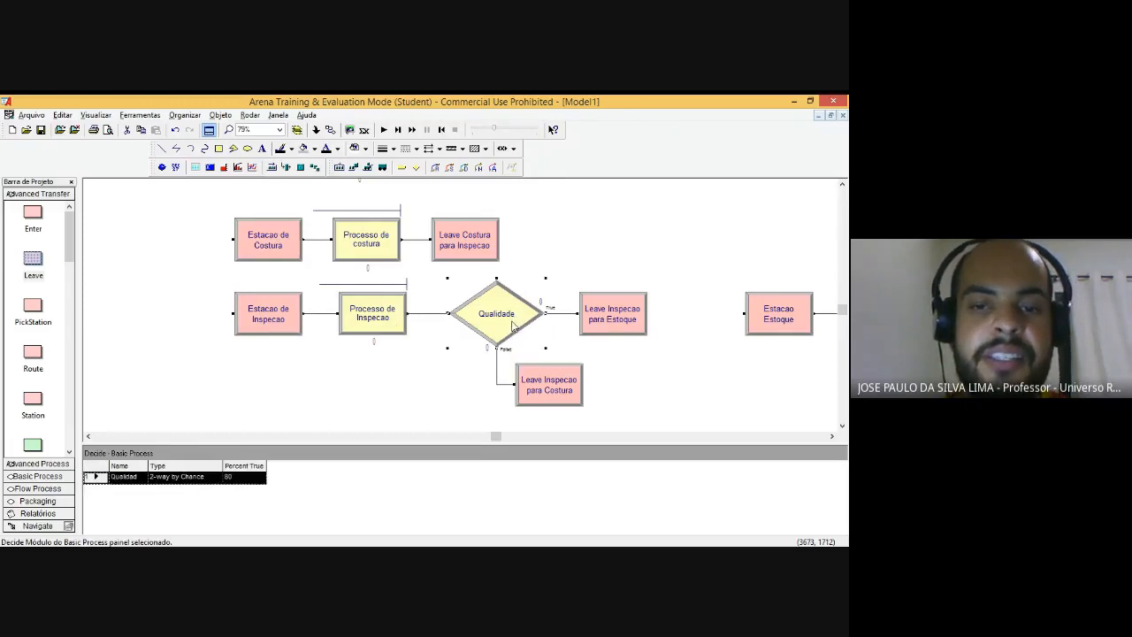
left_click(612, 316)
left_click(778, 315)
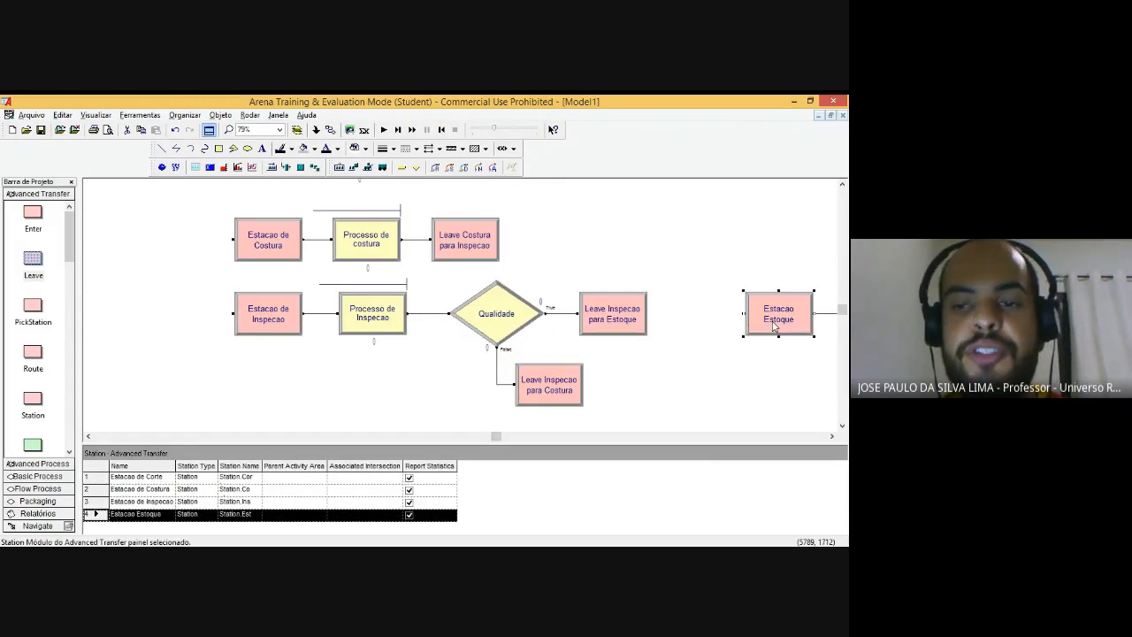
left_click(510, 338)
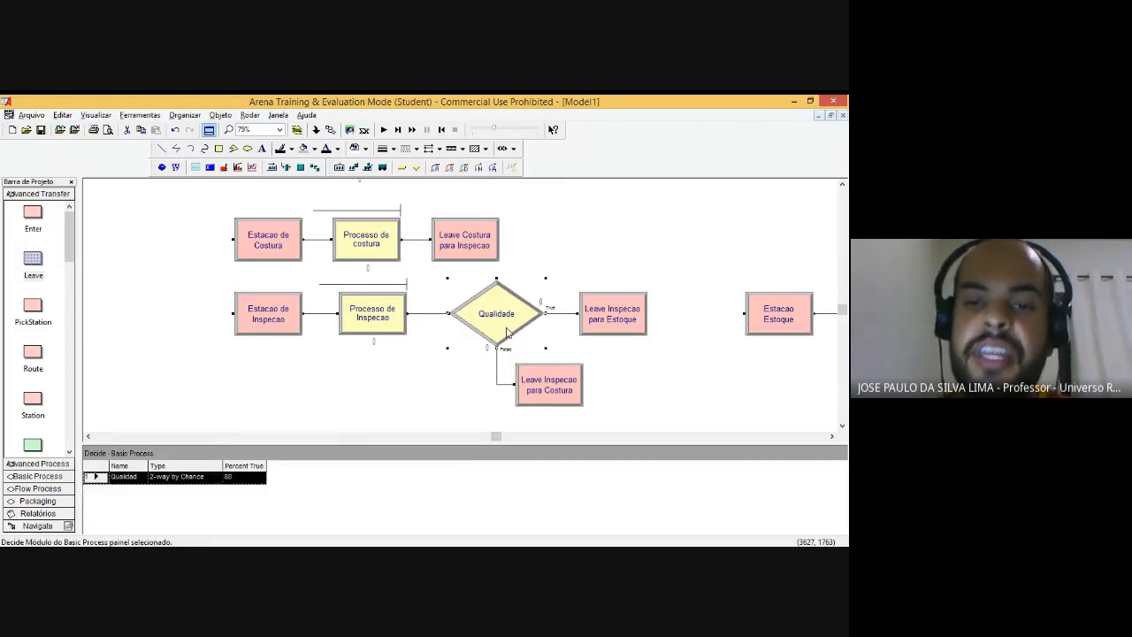
left_click(548, 402)
left_click(266, 243)
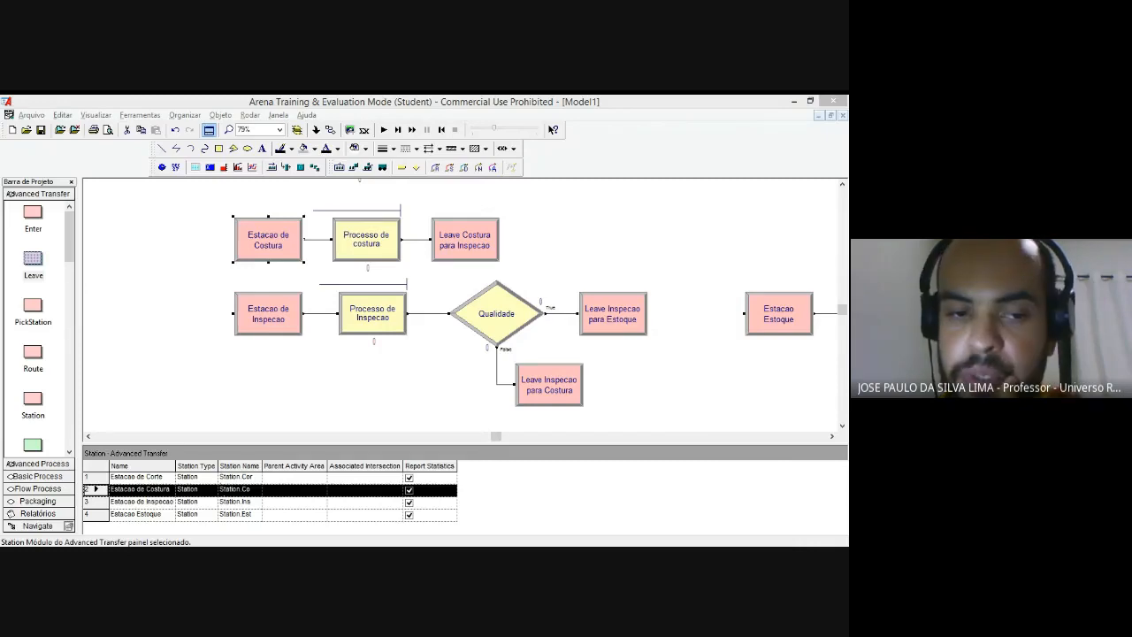
left_click(239, 536)
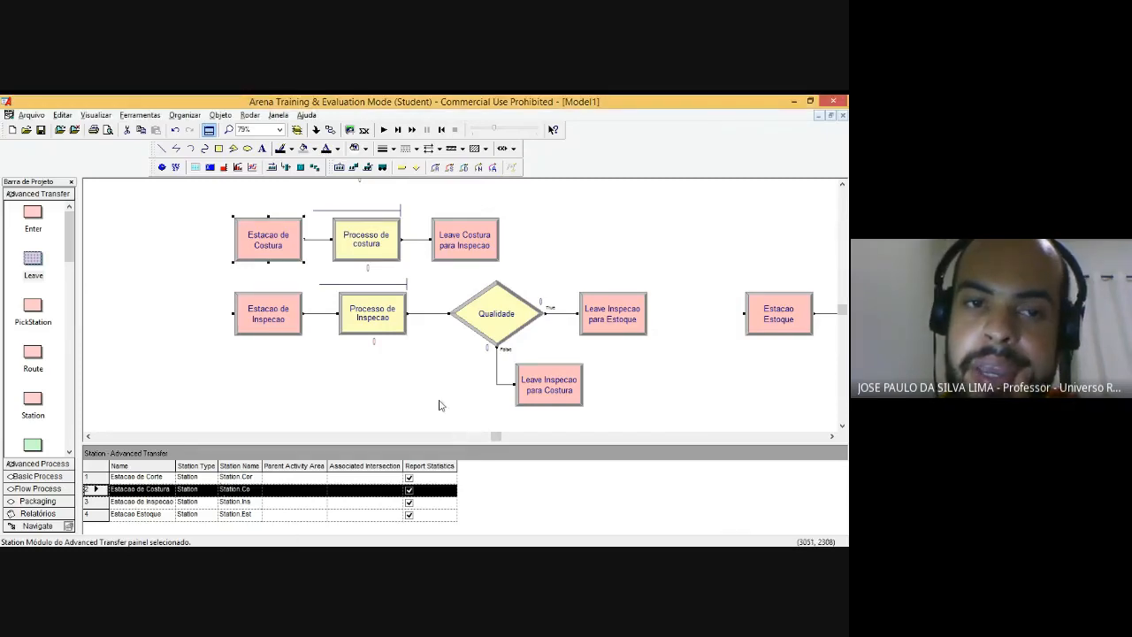
scroll(400, 391, "up", 2)
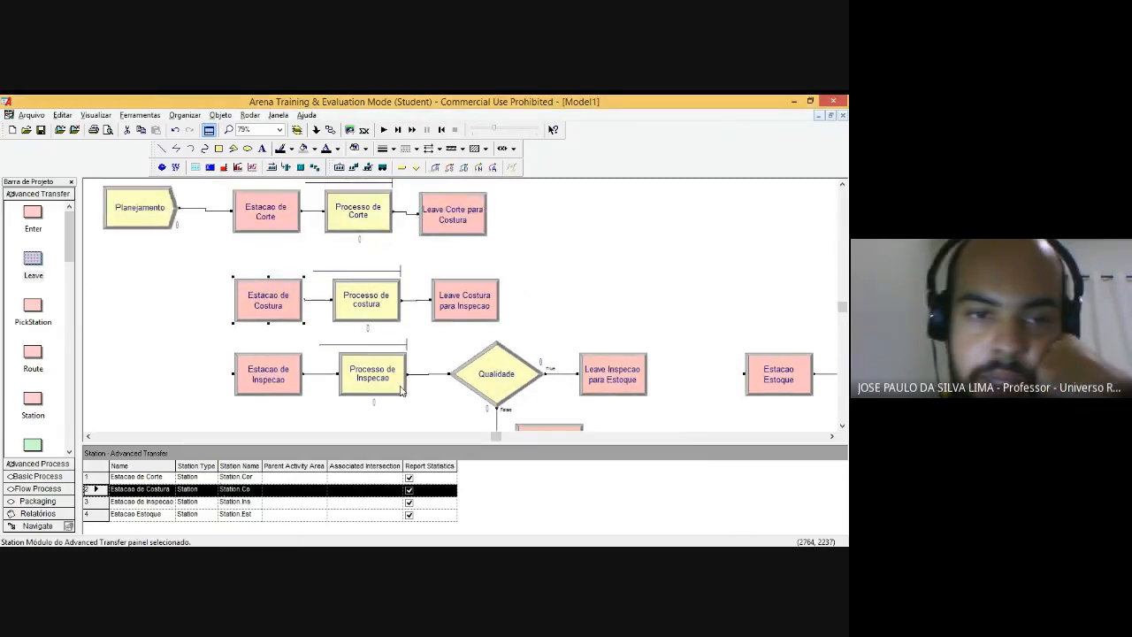
scroll(399, 389, "down", 1)
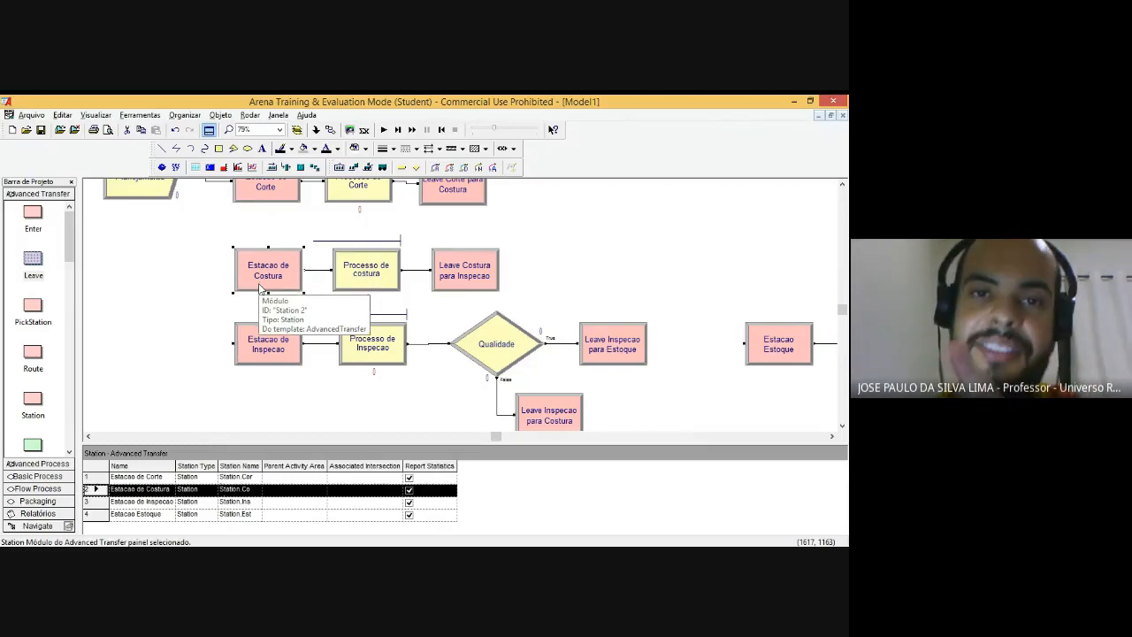
scroll(260, 288, "up", 2)
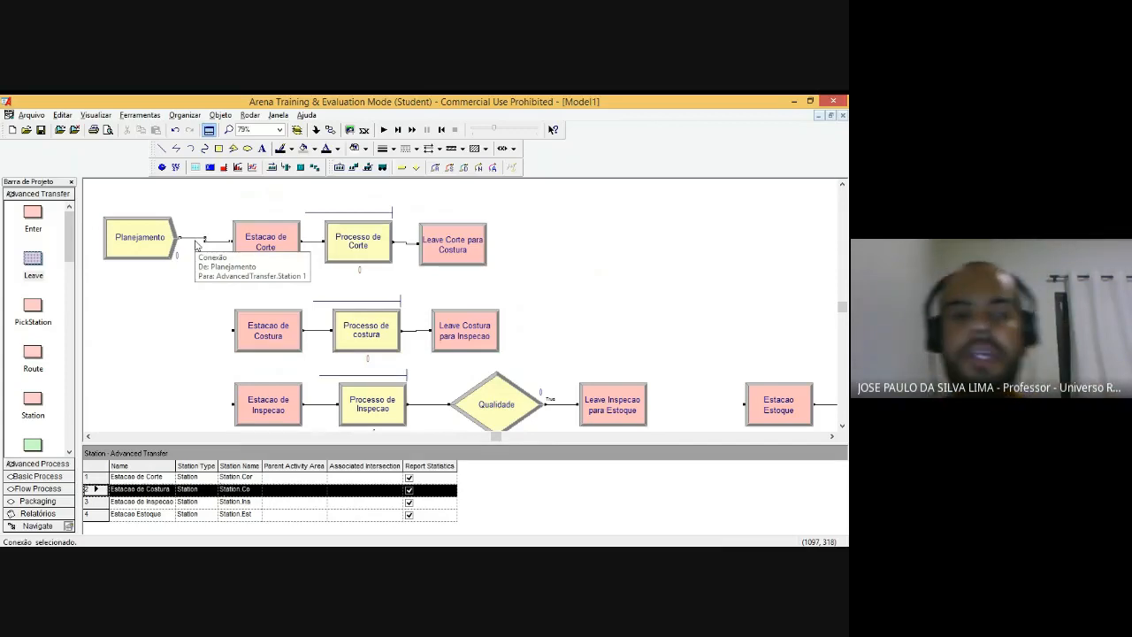
Step: Examine the transfer from Leave Corte para Costura to Estacao de Costura, leaving the two modules without a drawn connection
left_click(265, 333)
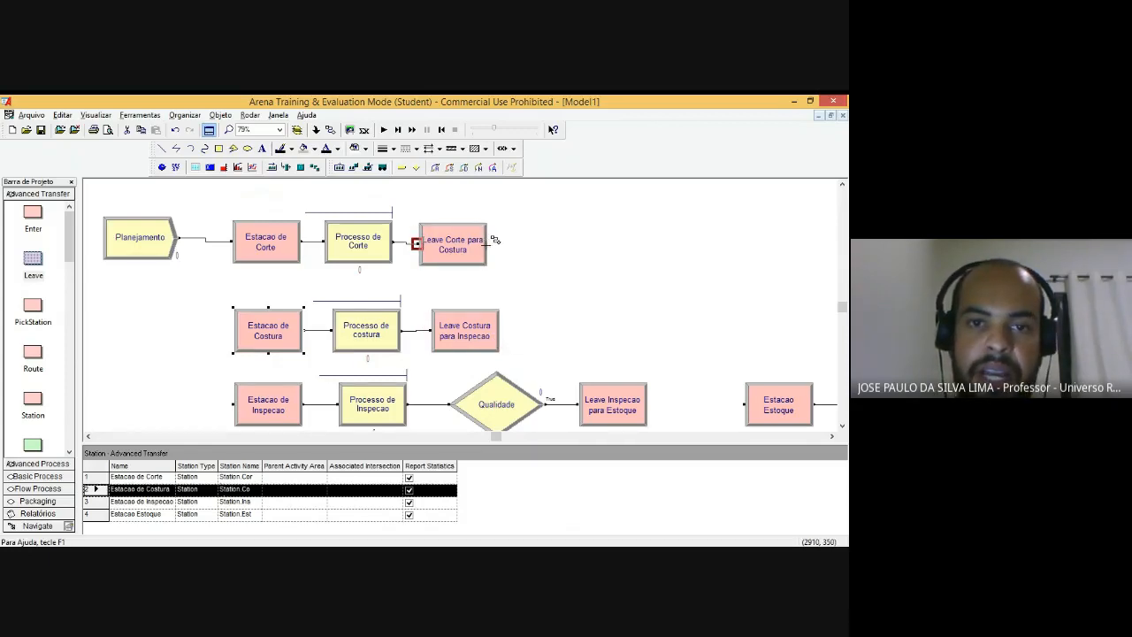
left_click(331, 130)
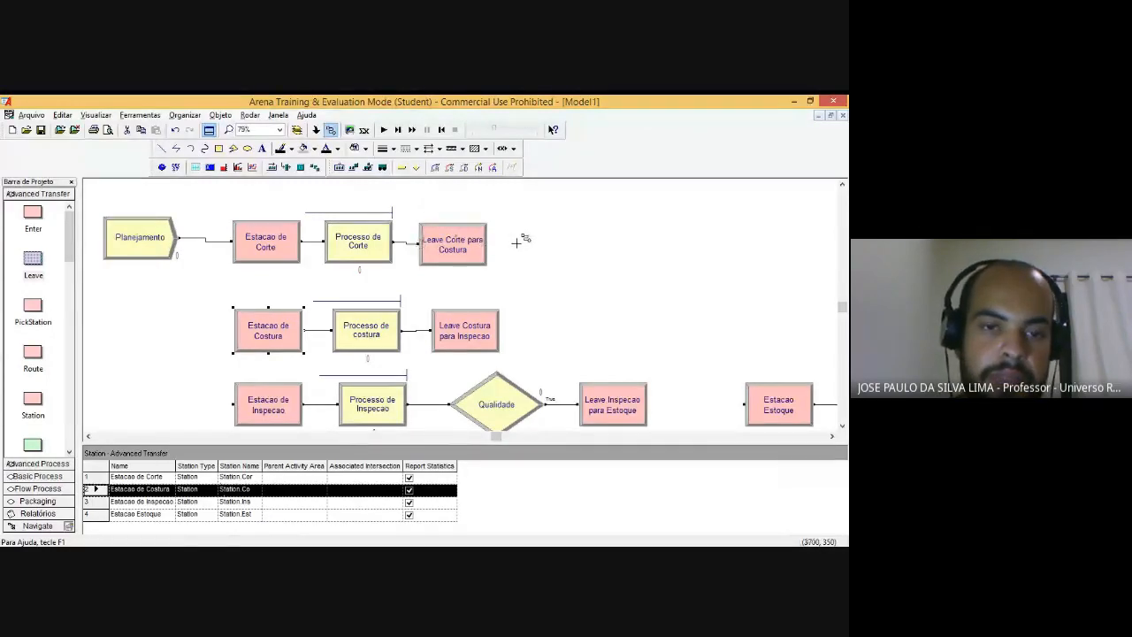
key("Escape")
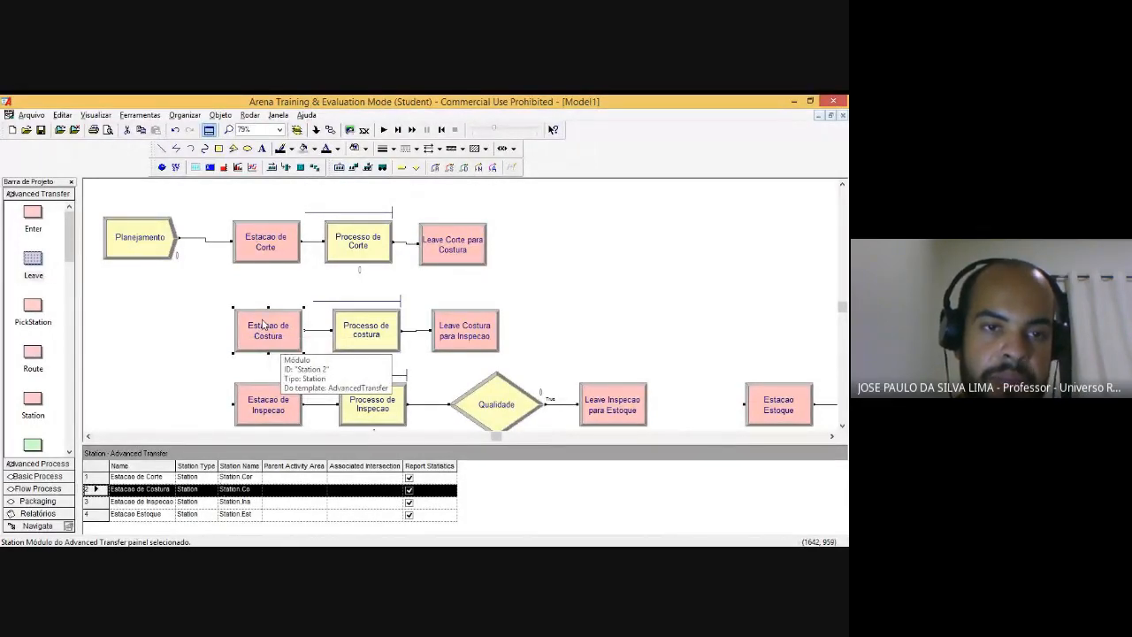
left_click(458, 252)
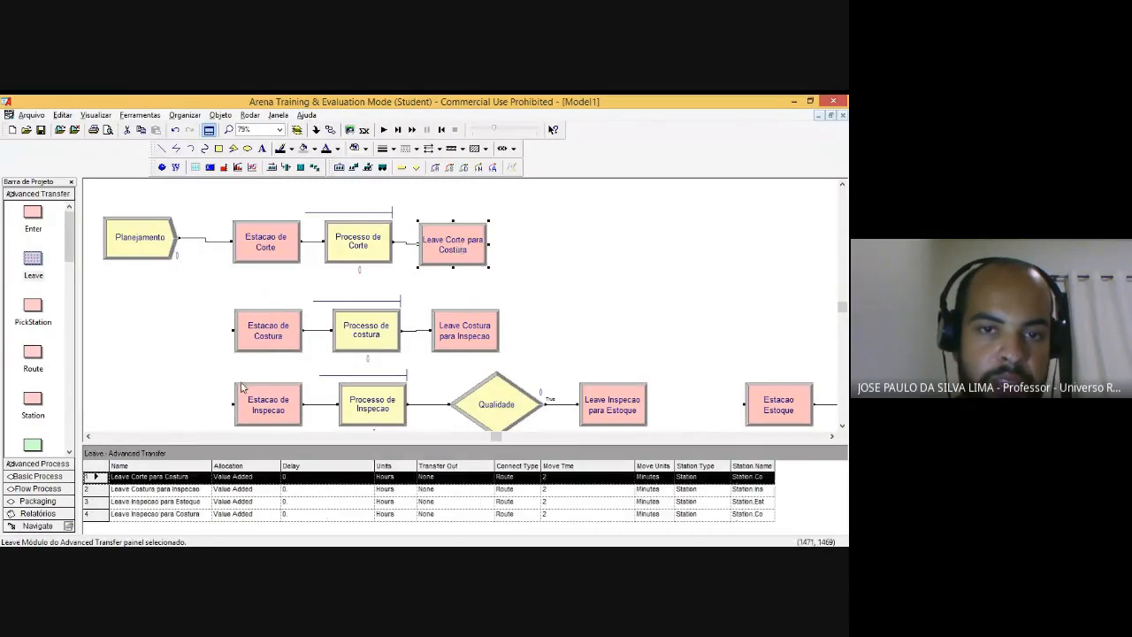
left_click(270, 344)
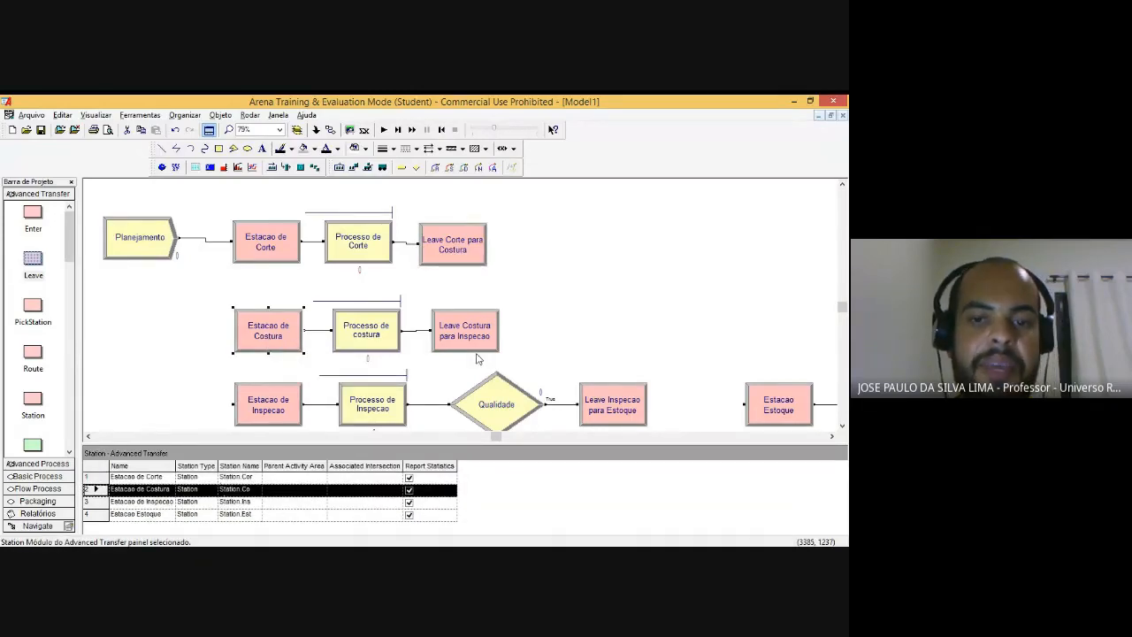
Step: Examine the rework route from Leave Inspecao para Costura to Estacao de Costura, and the settings of Processo de Inspecao and the Qualidade decision
scroll(487, 364, "down", 2)
left_click(549, 420)
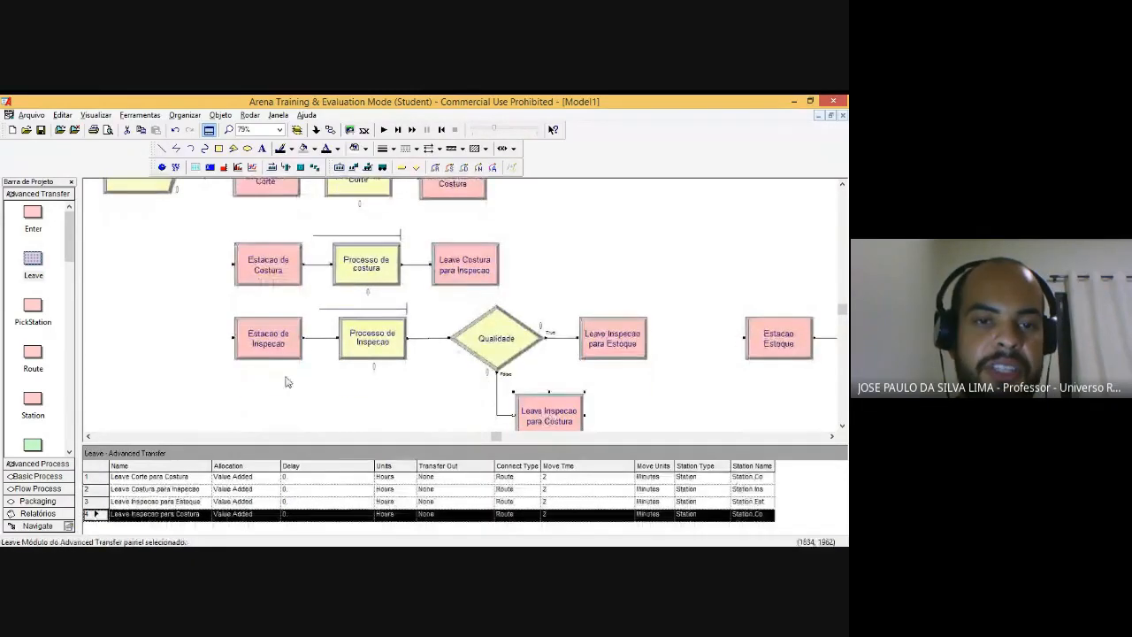
left_click(278, 275)
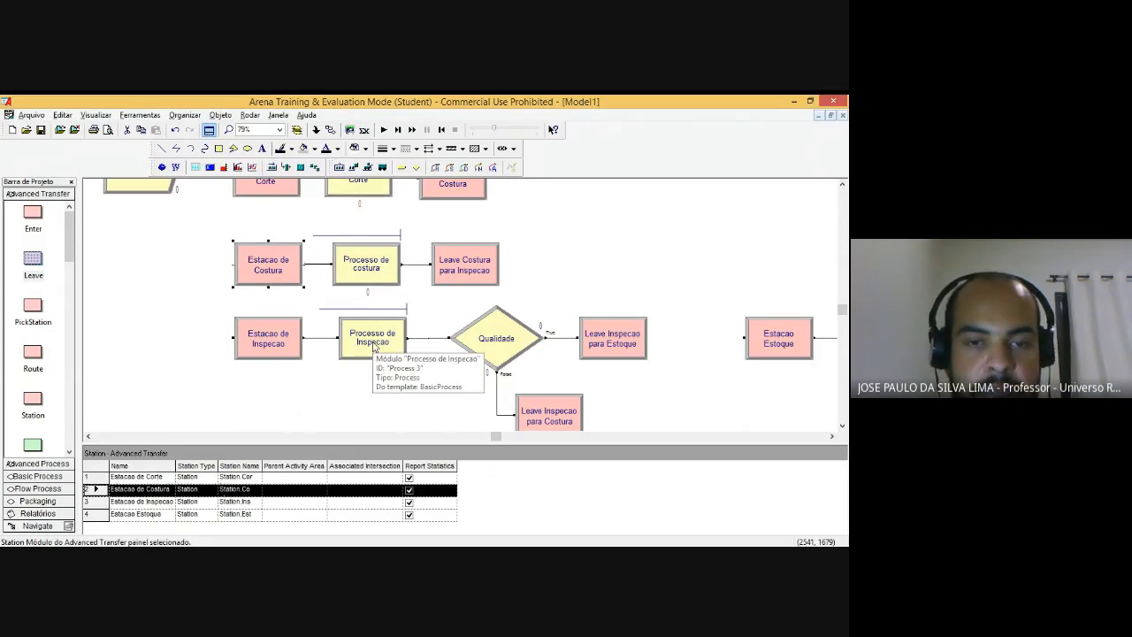
left_click(373, 345)
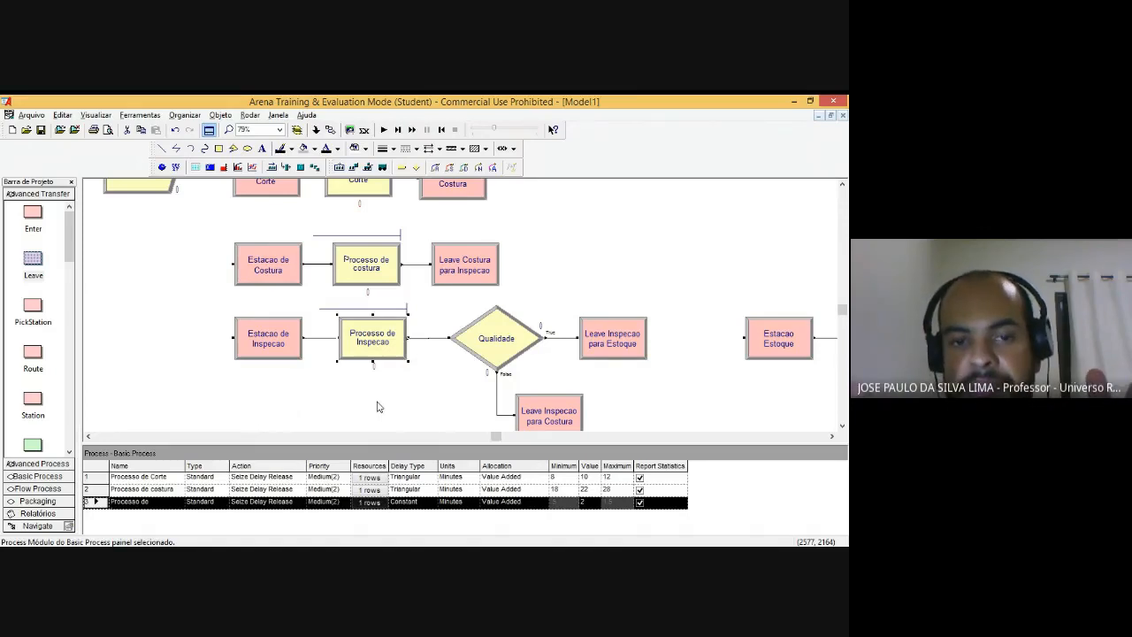
left_click(506, 350)
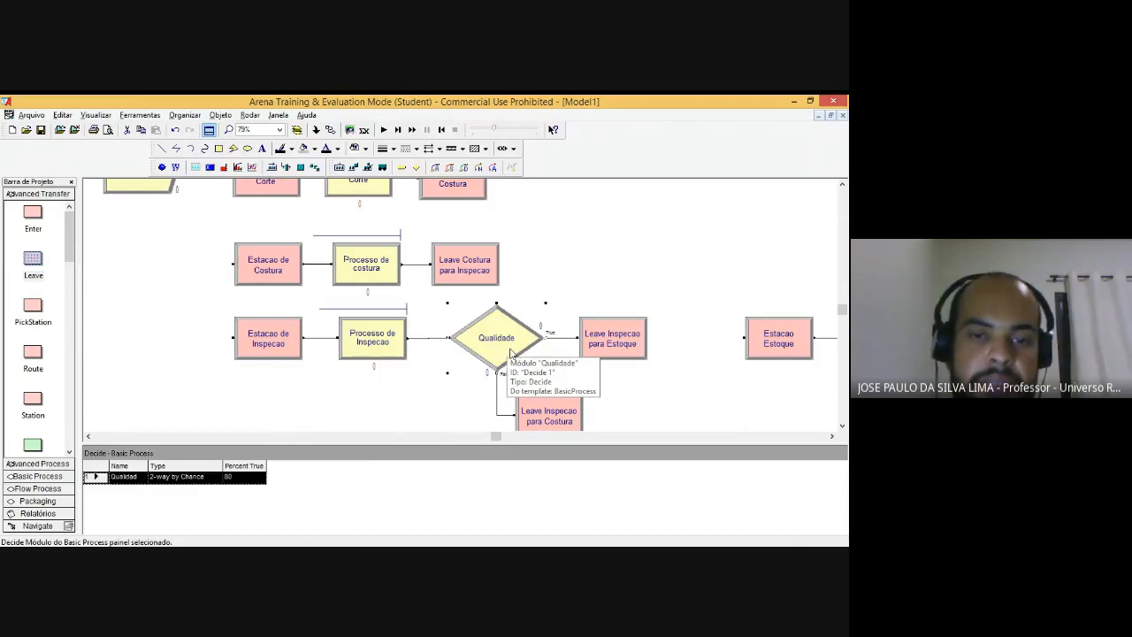
left_click(369, 358)
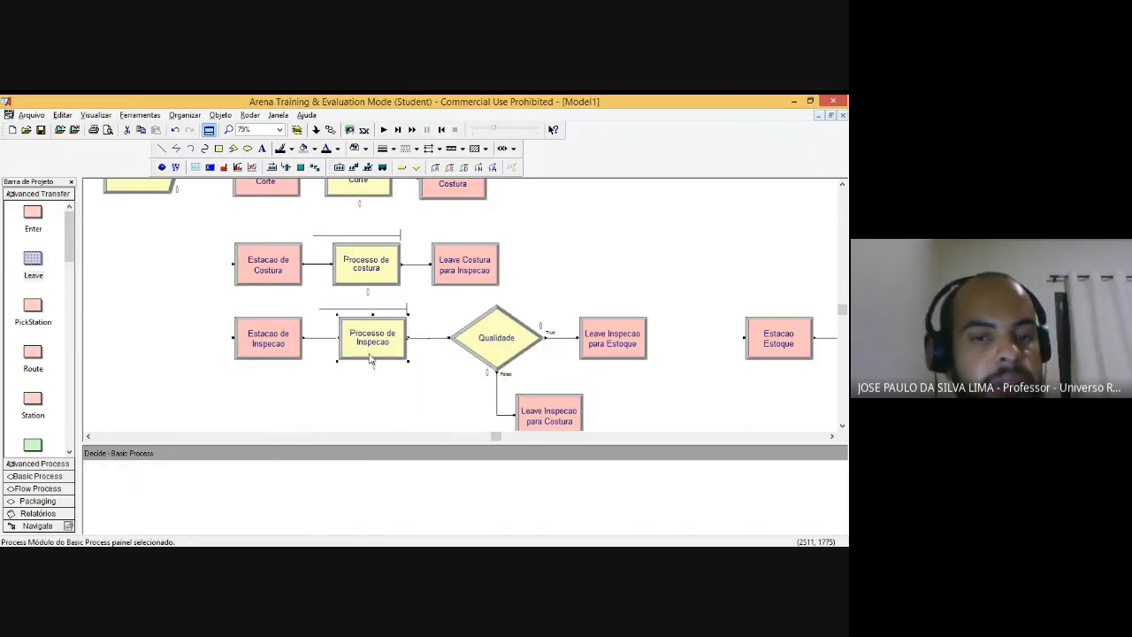
left_click(506, 352)
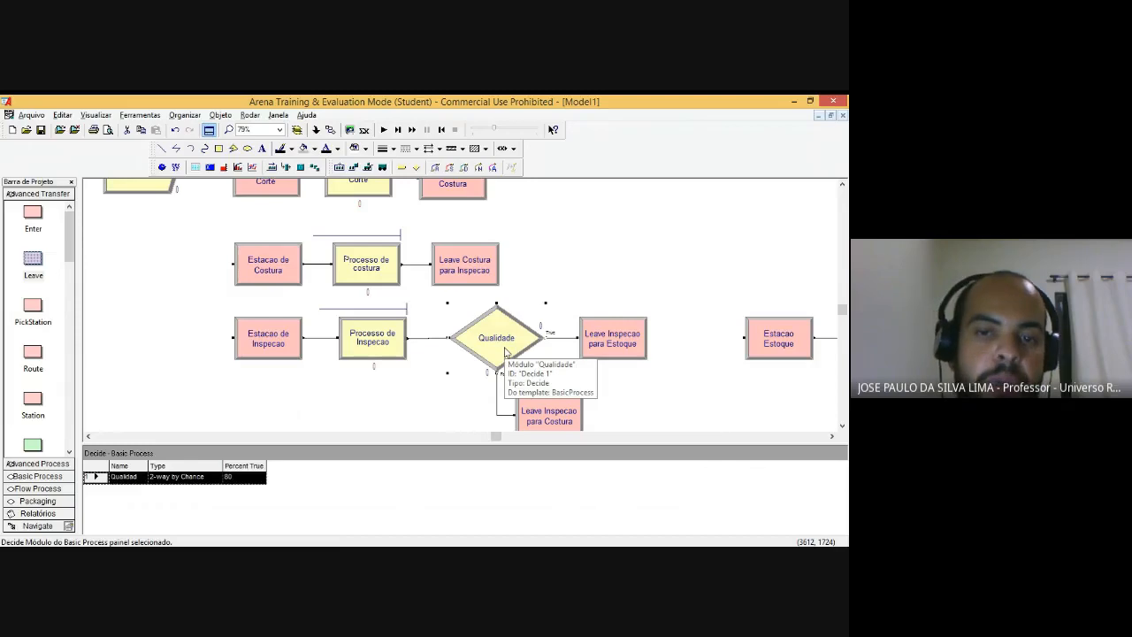
left_click(396, 349)
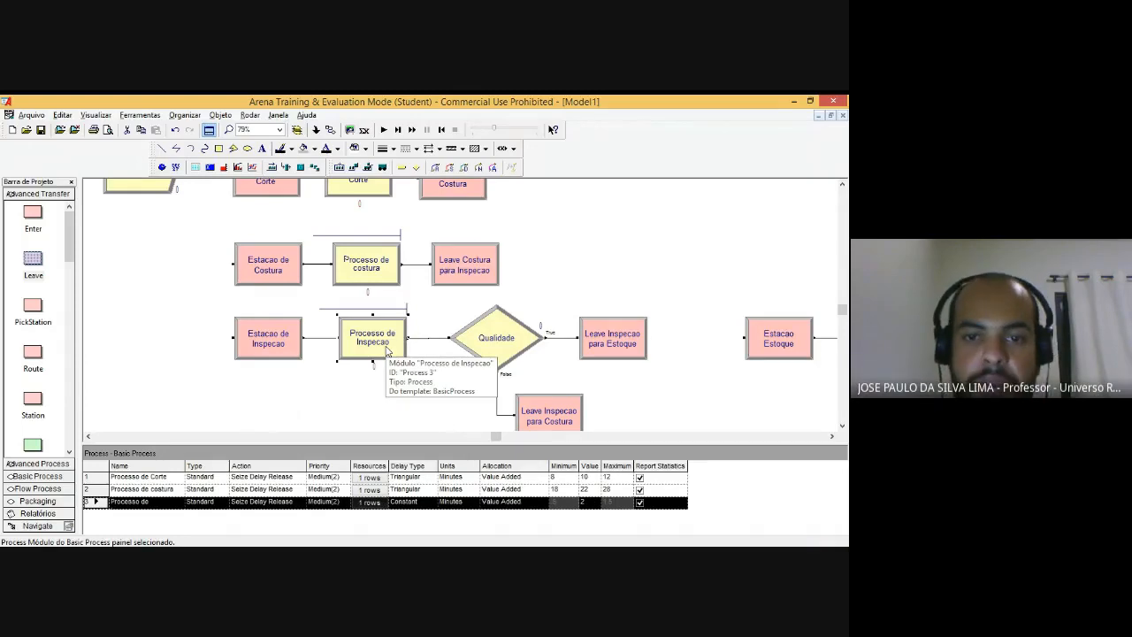
left_click(487, 356)
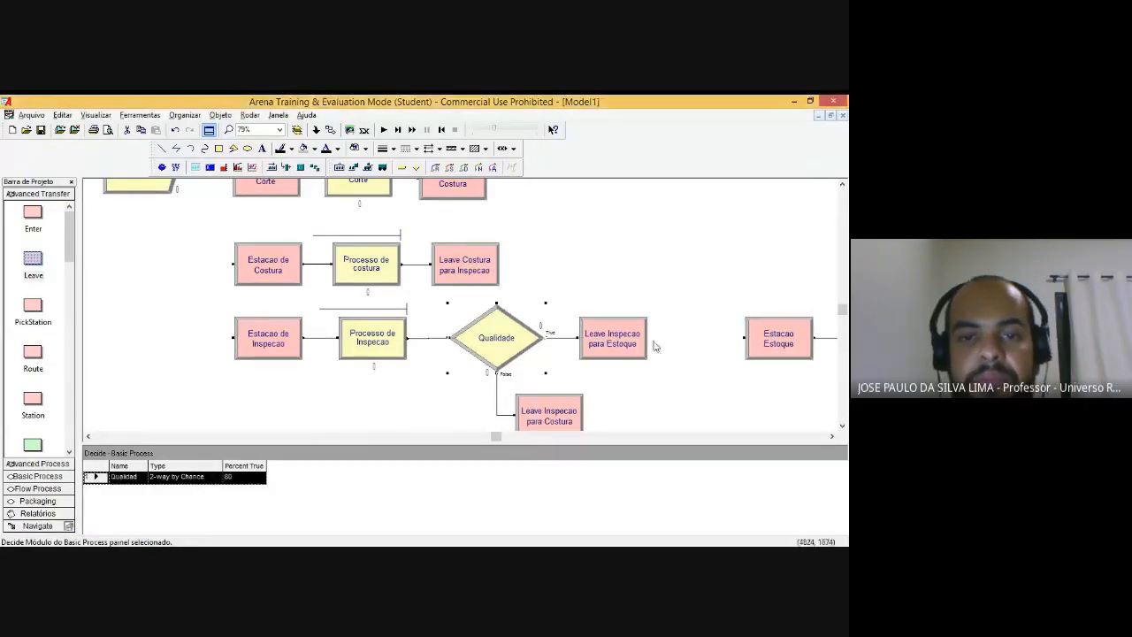
Step: Review the whole flowchart from Planejamento to Estoque, checking the cutting, sewing and inspection processes and the final Estoque module
scroll(596, 313, "down", 2)
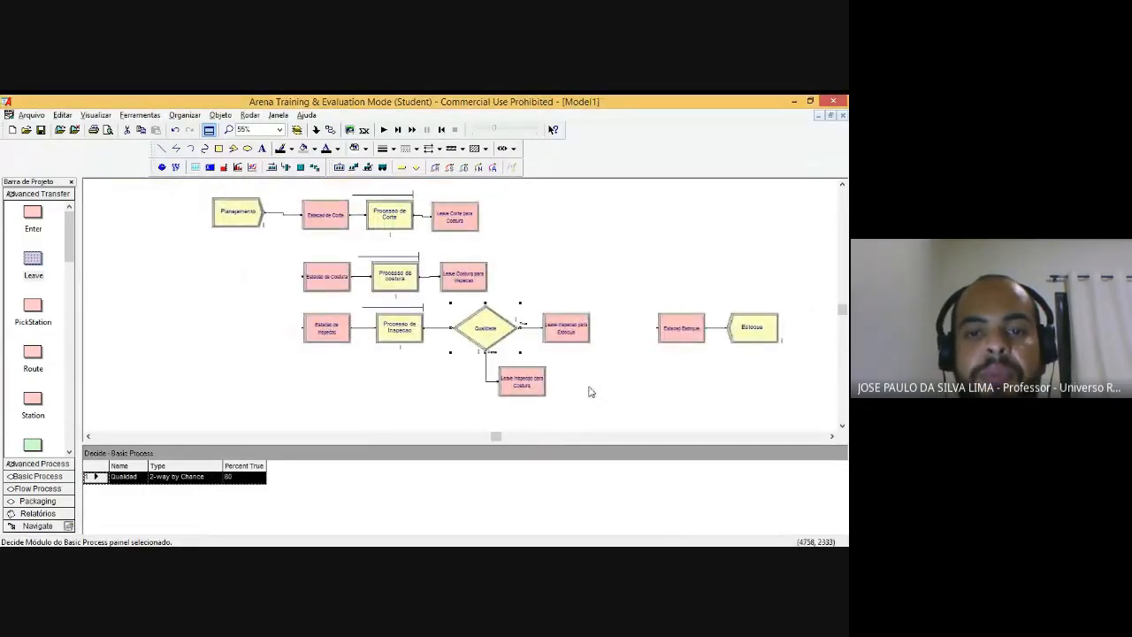
scroll(583, 305, "up", 1)
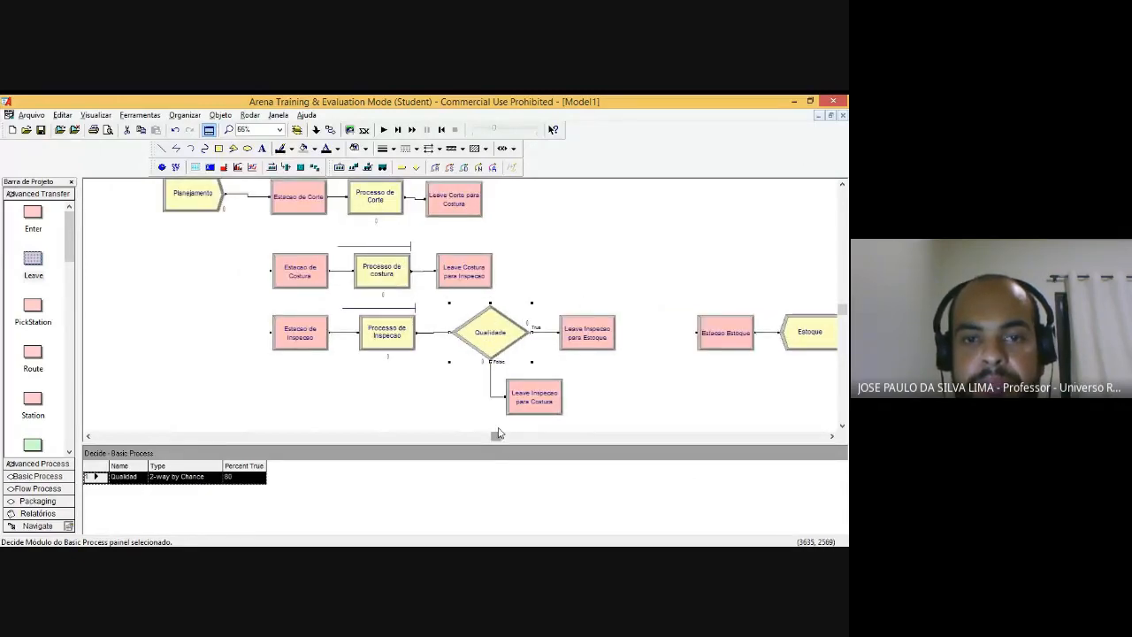
left_click(843, 186)
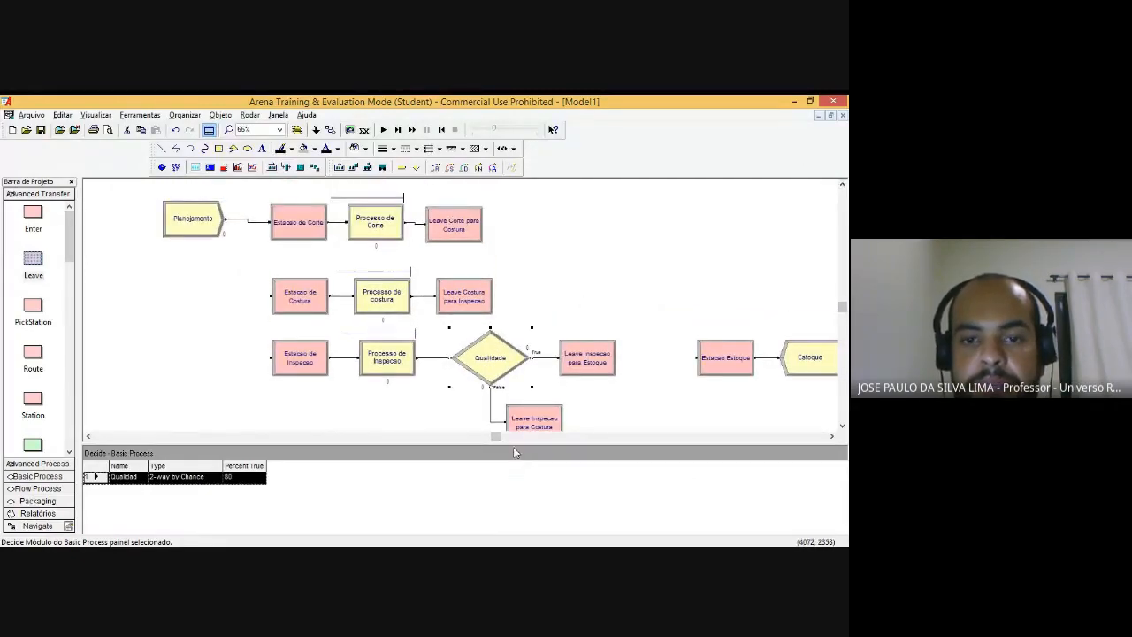
left_click(832, 437)
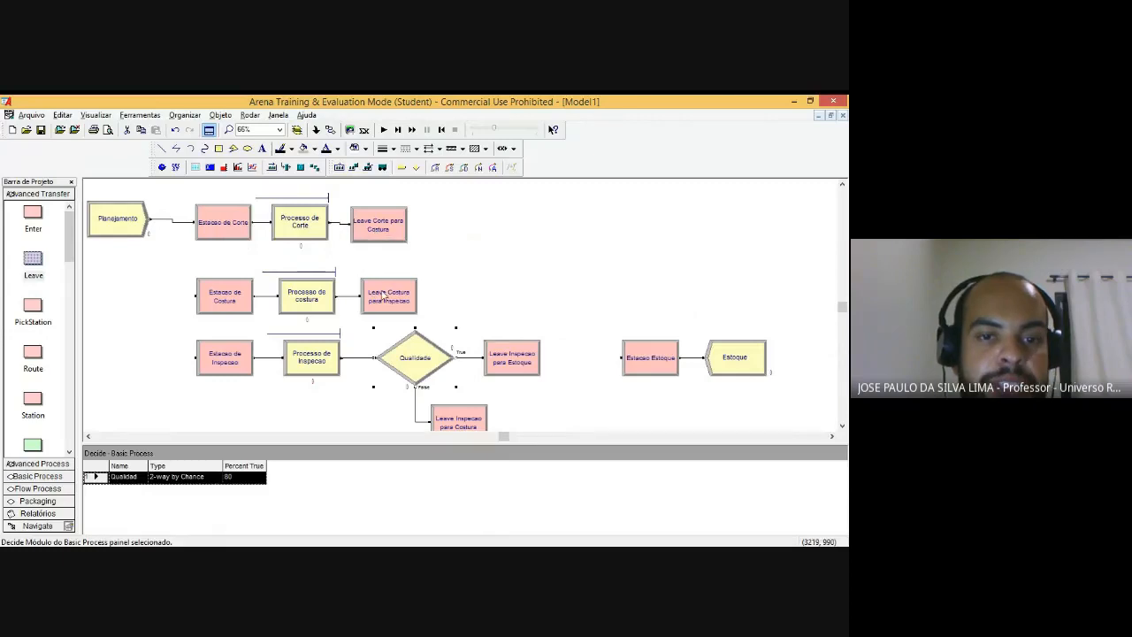
left_click(324, 236)
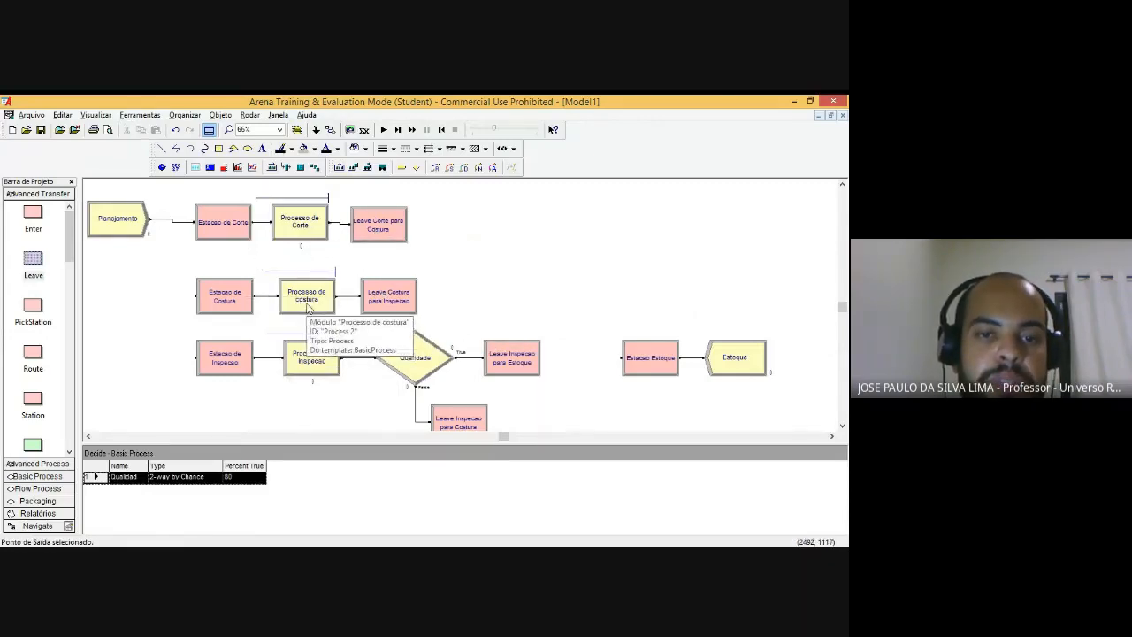
left_click(311, 359)
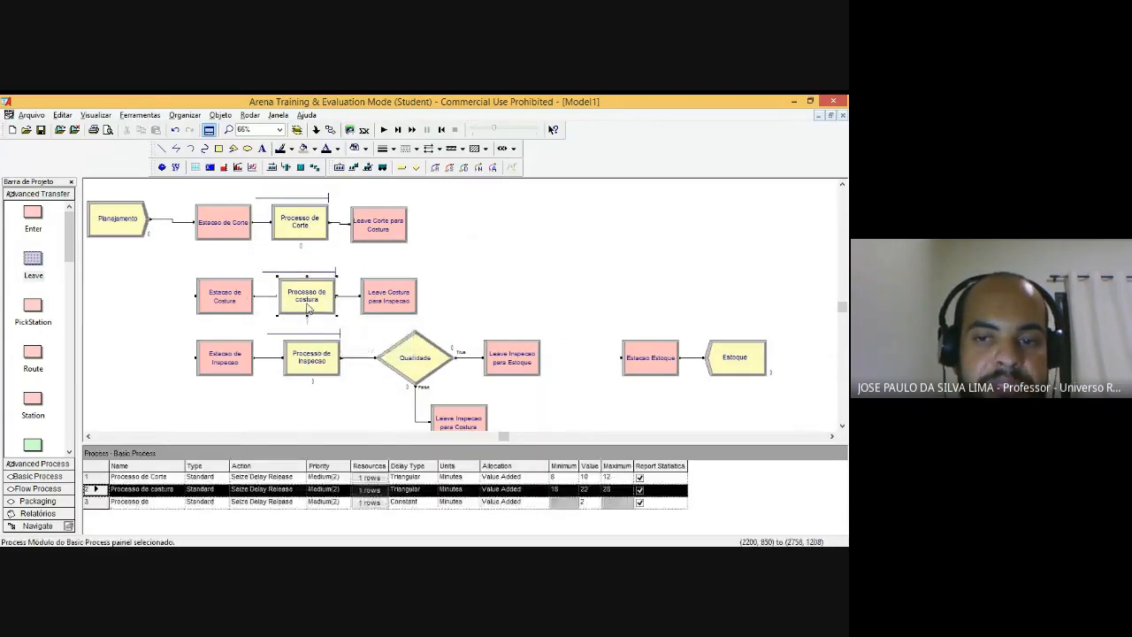
left_click(728, 372)
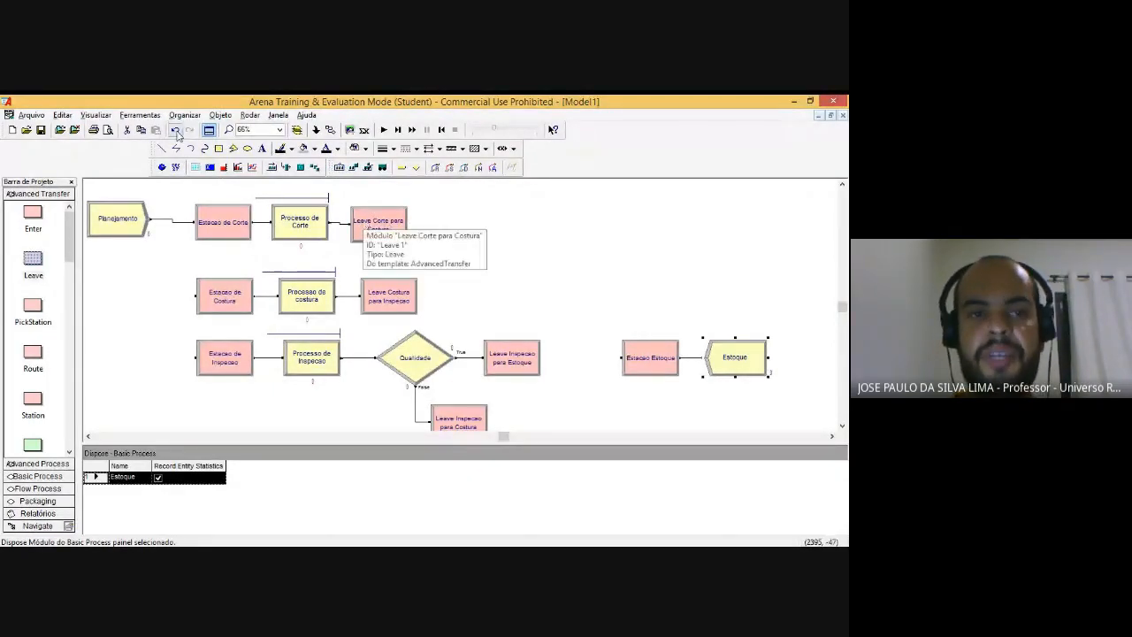
Step: Set the replication length to 600 minutes in the run setup
left_click(251, 115)
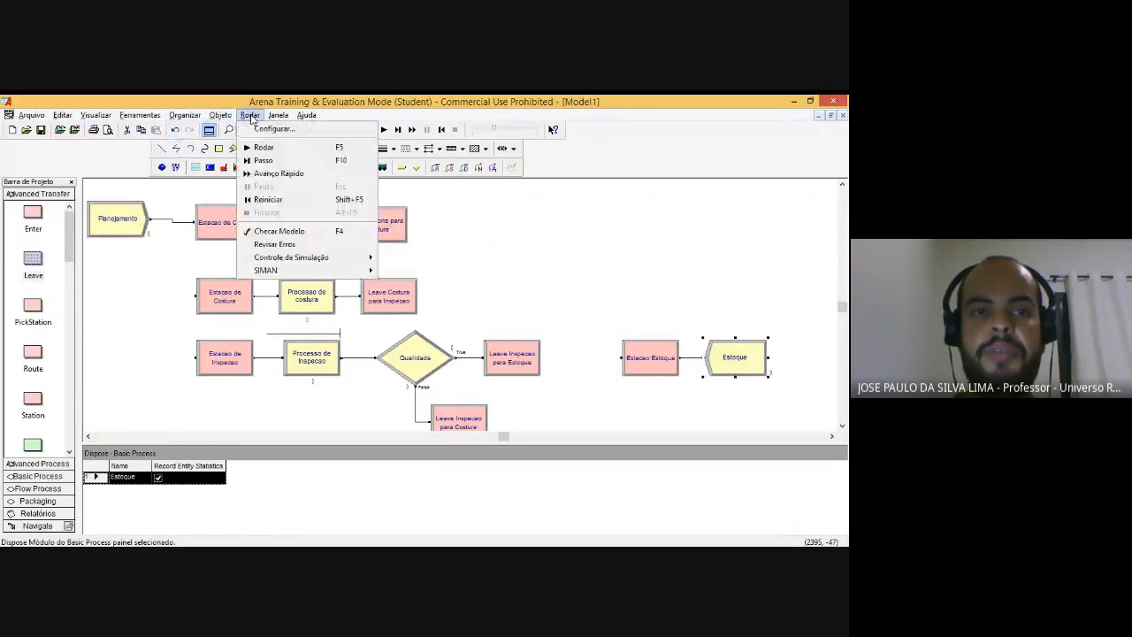
mouse_move(216, 116)
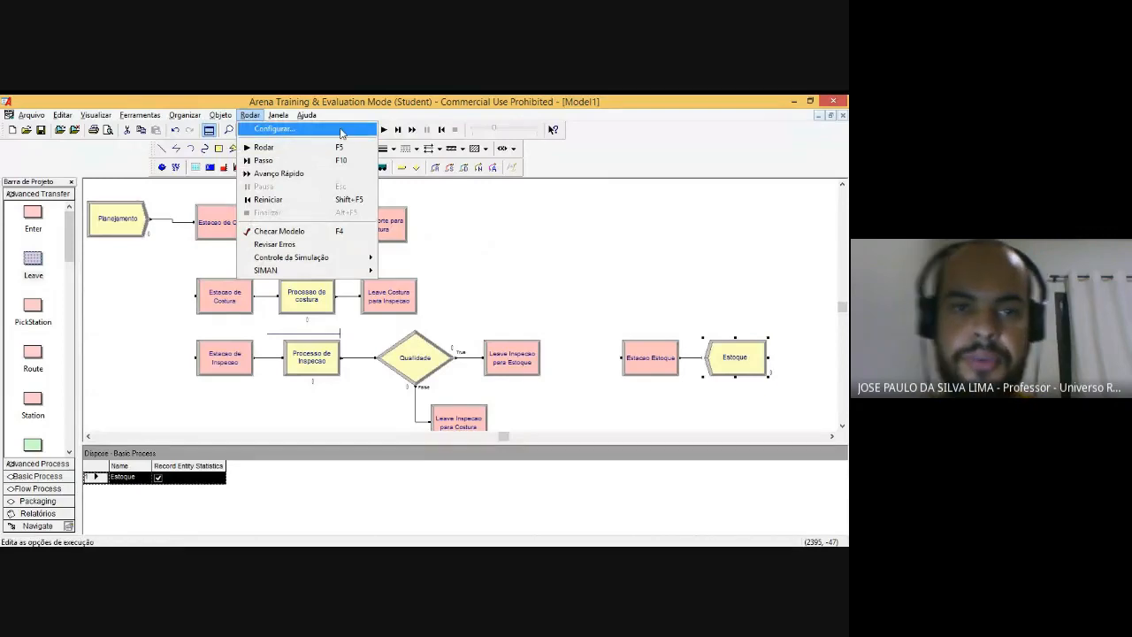
left_click(277, 130)
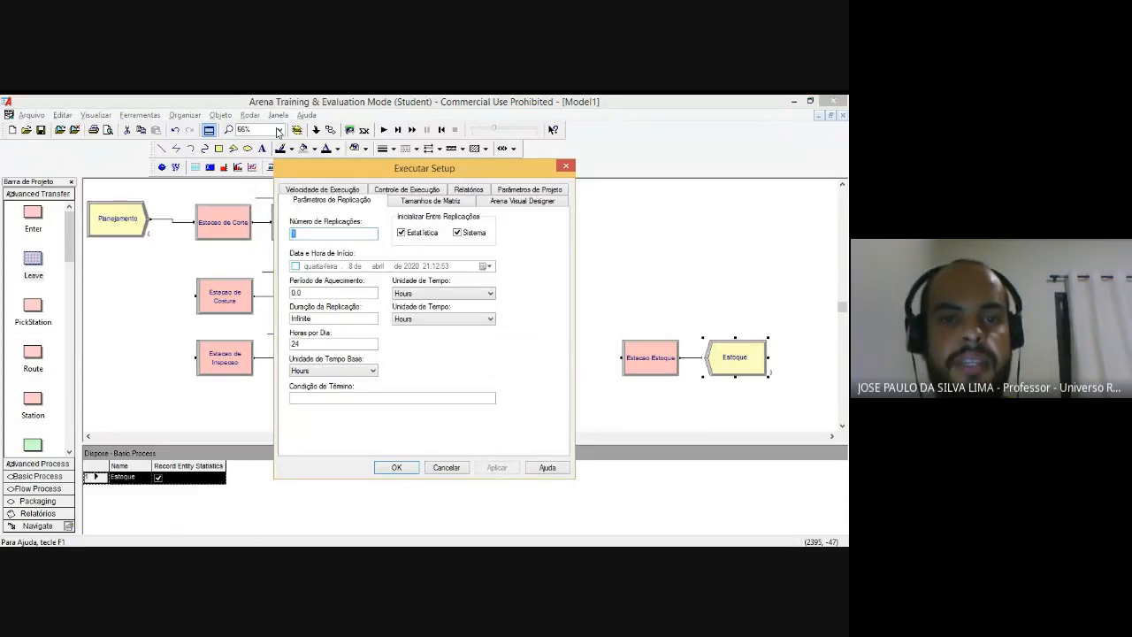
key("alt+Tab")
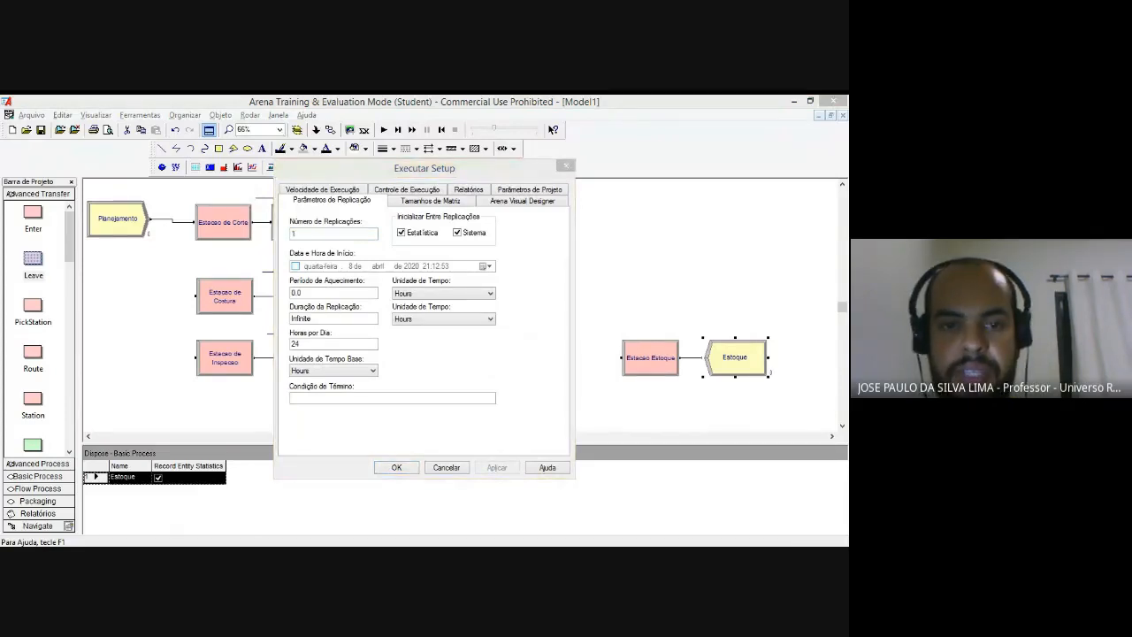
key("alt+Tab")
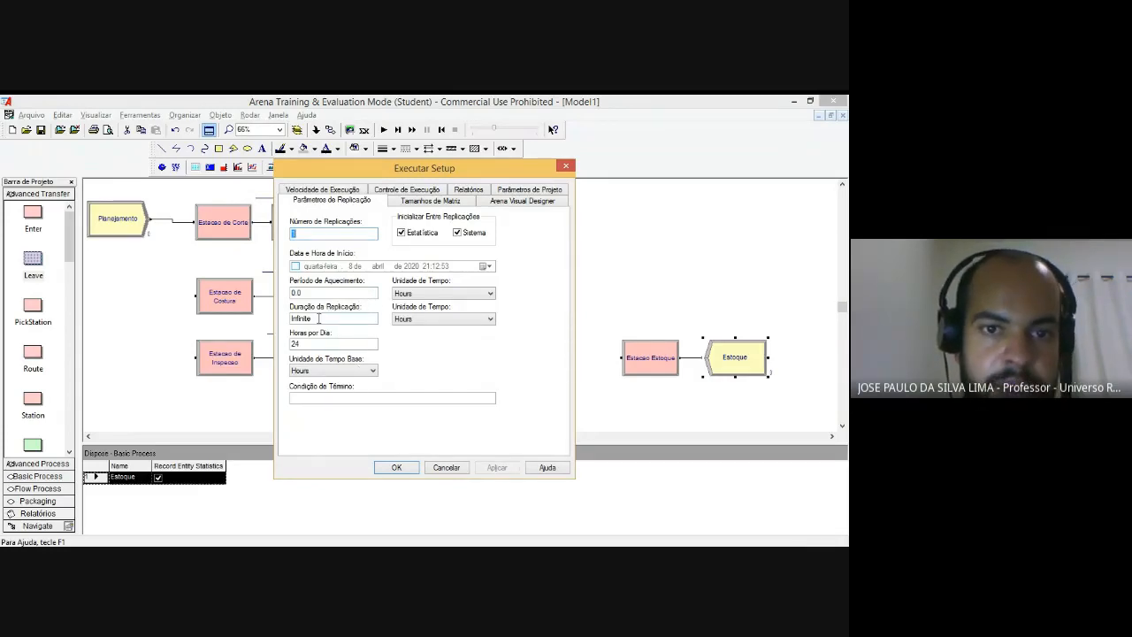
left_click(318, 318)
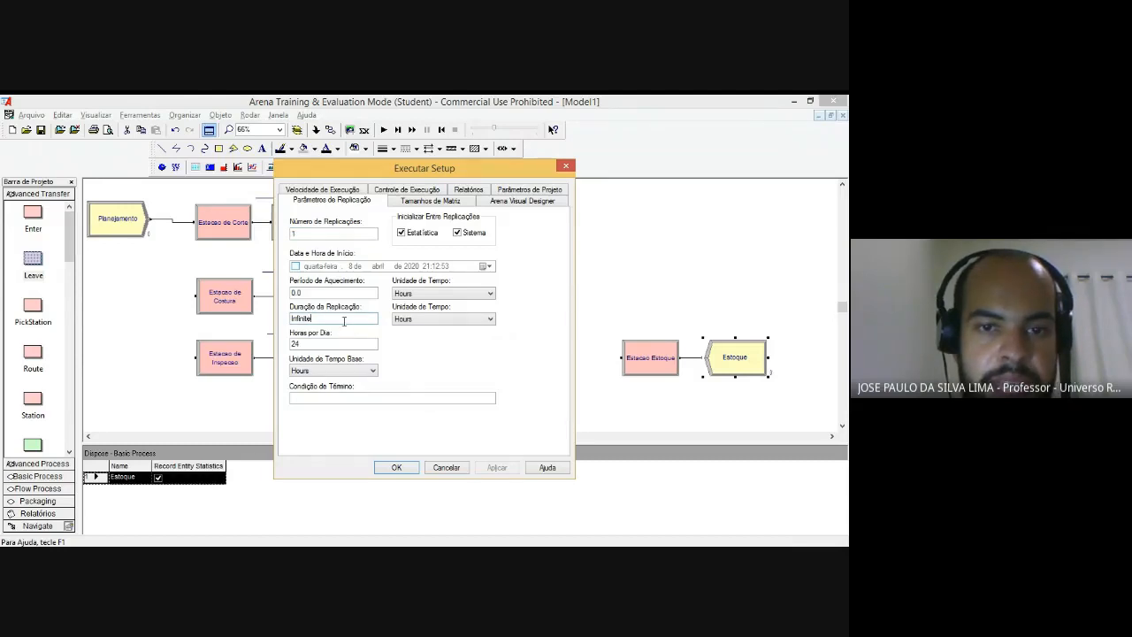
left_click_drag(344, 320, 281, 320)
type("8")
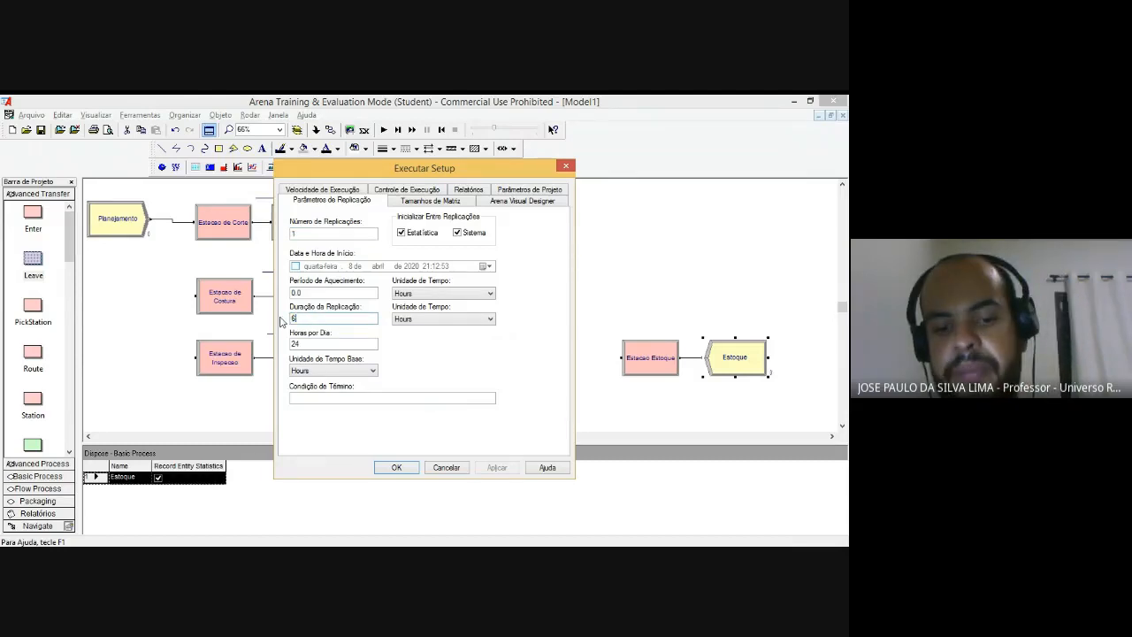
type("00")
left_click(473, 320)
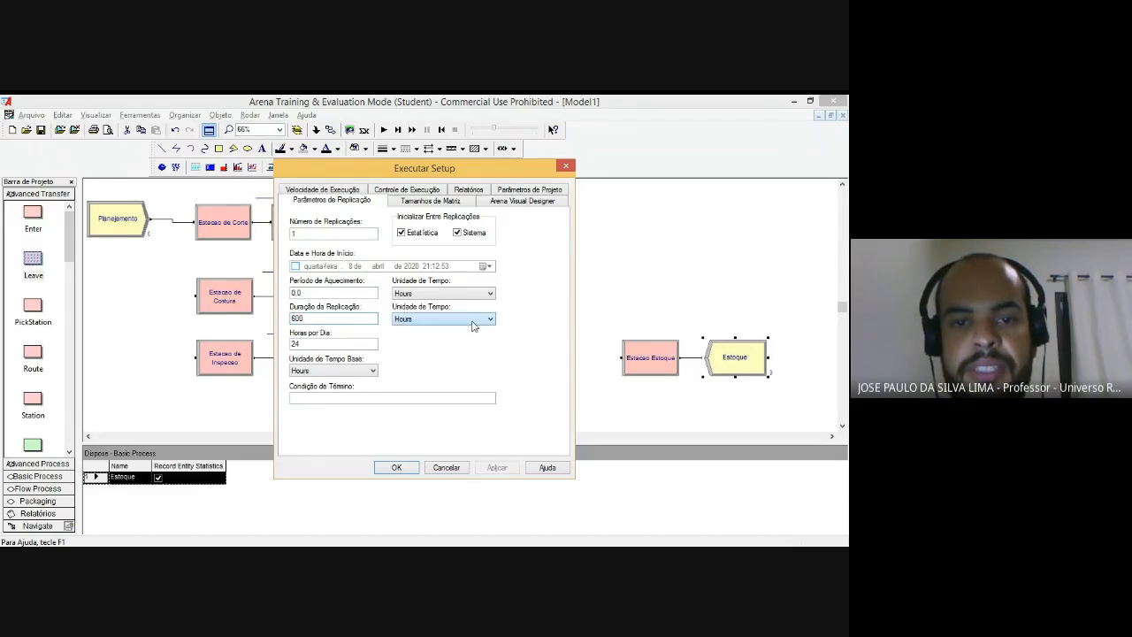
key("Up")
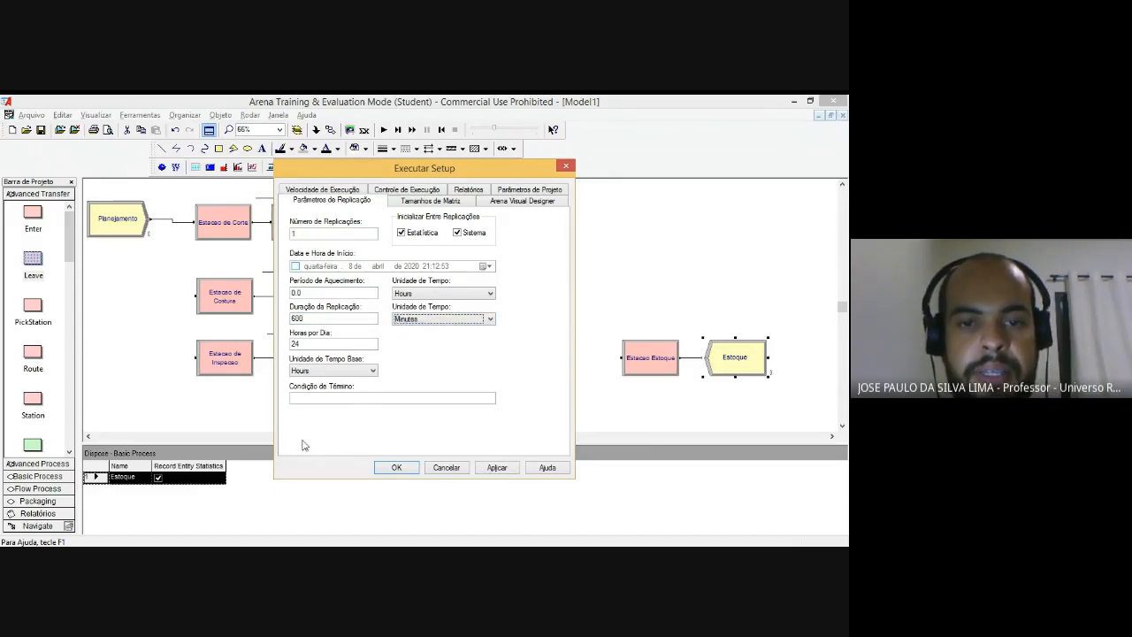
Step: Set the warm-up period's time unit and the base time unit to Minutes, and accept the run setup
left_click(490, 292)
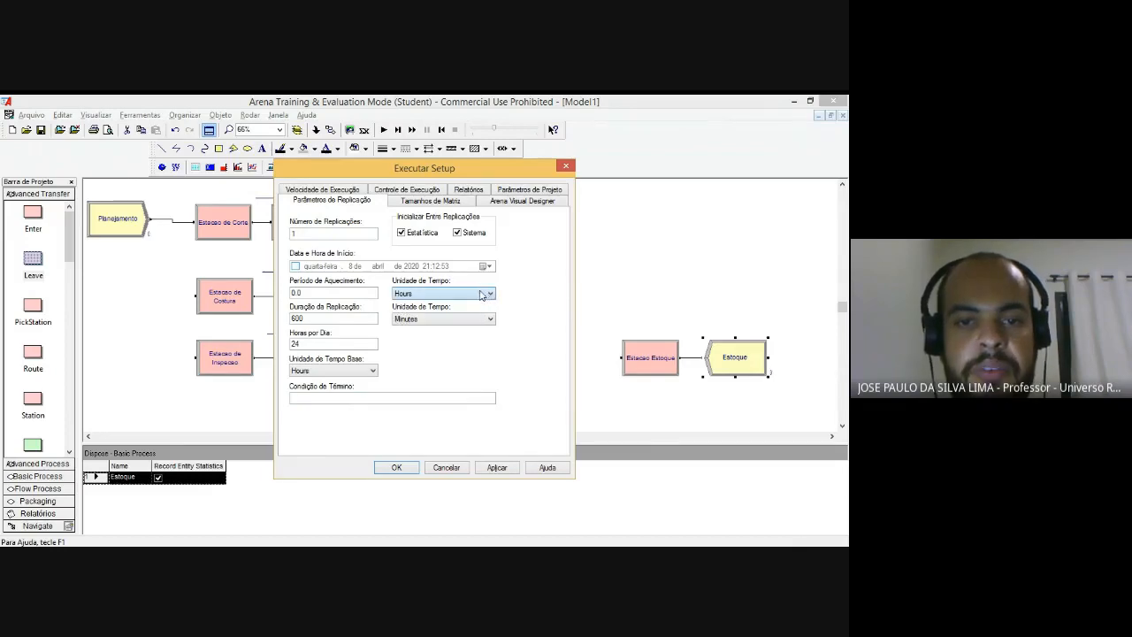
key("Up")
left_click(366, 371)
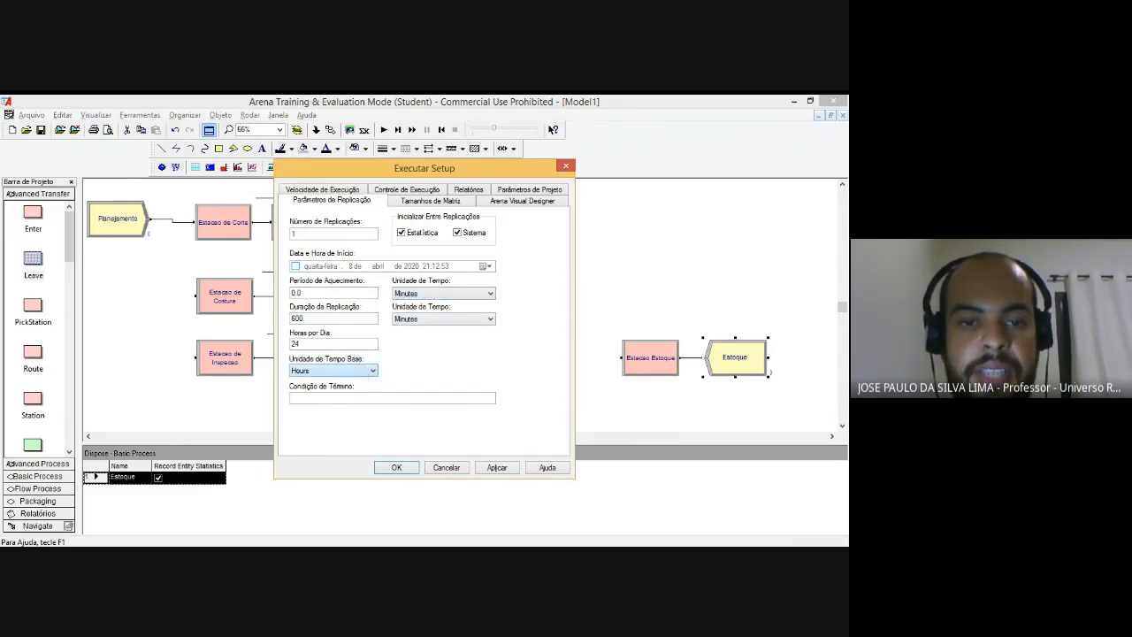
key("Up")
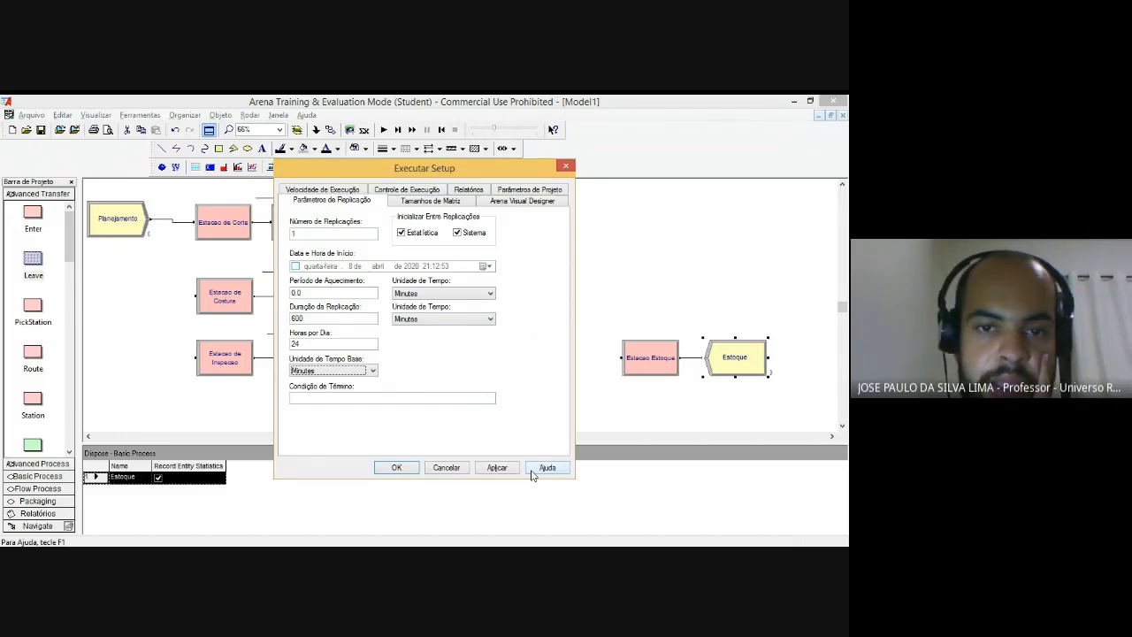
left_click(397, 467)
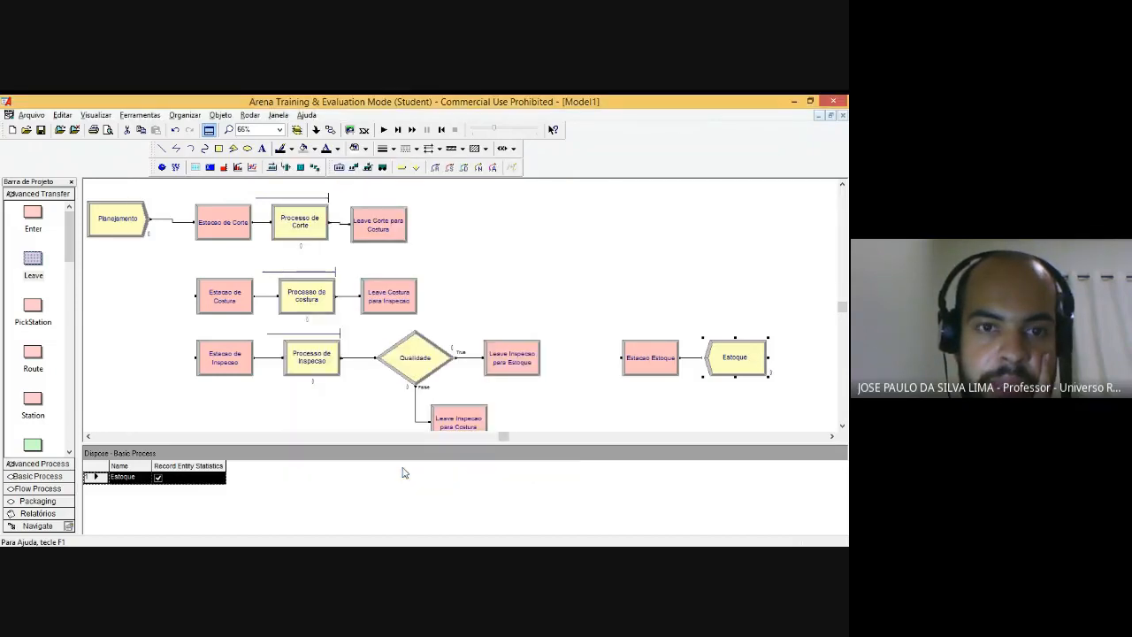
Step: Recheck the replication parameters in the run setup, keeping them as they are
left_click(257, 116)
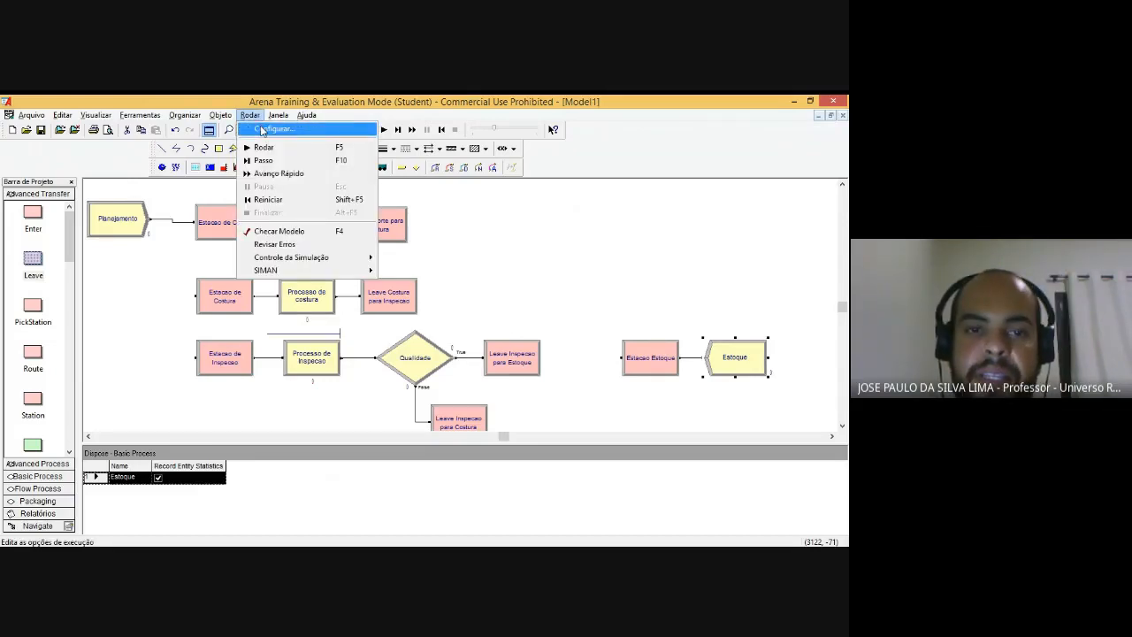
left_click(262, 131)
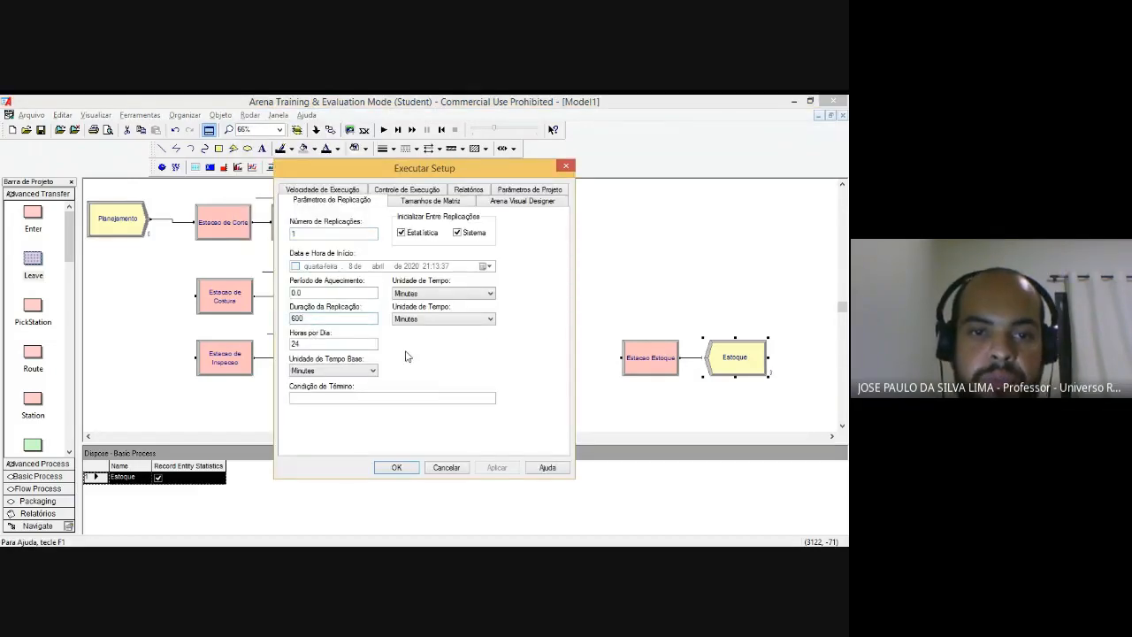
left_click(397, 468)
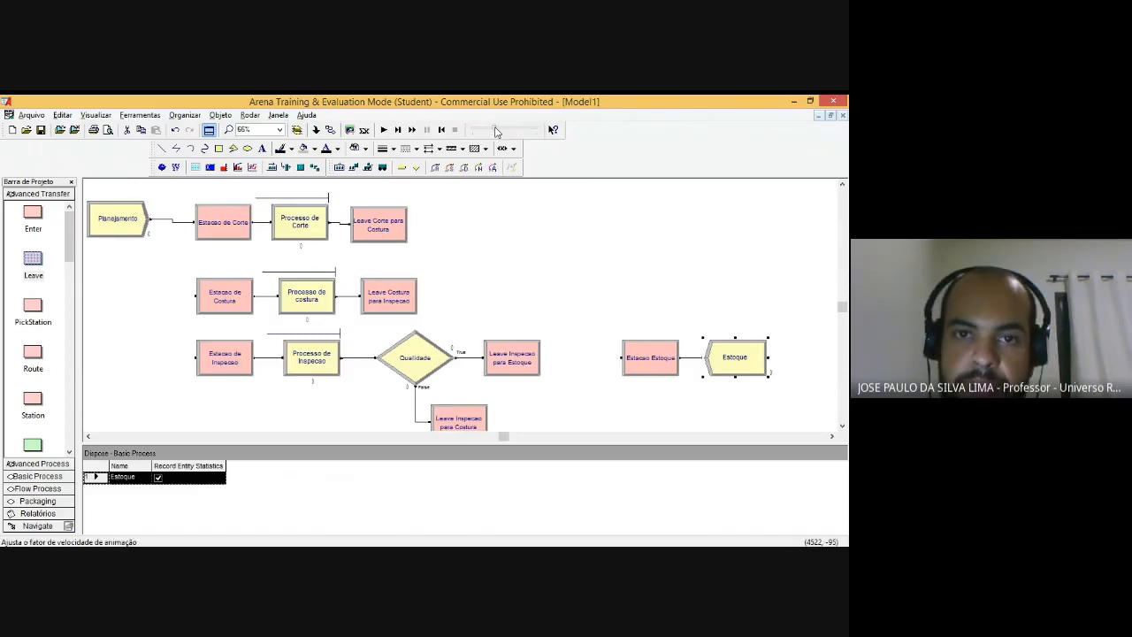
Step: Slow the animation speed factor to 0.000867 and start the simulation run
left_click_drag(487, 134, 474, 133)
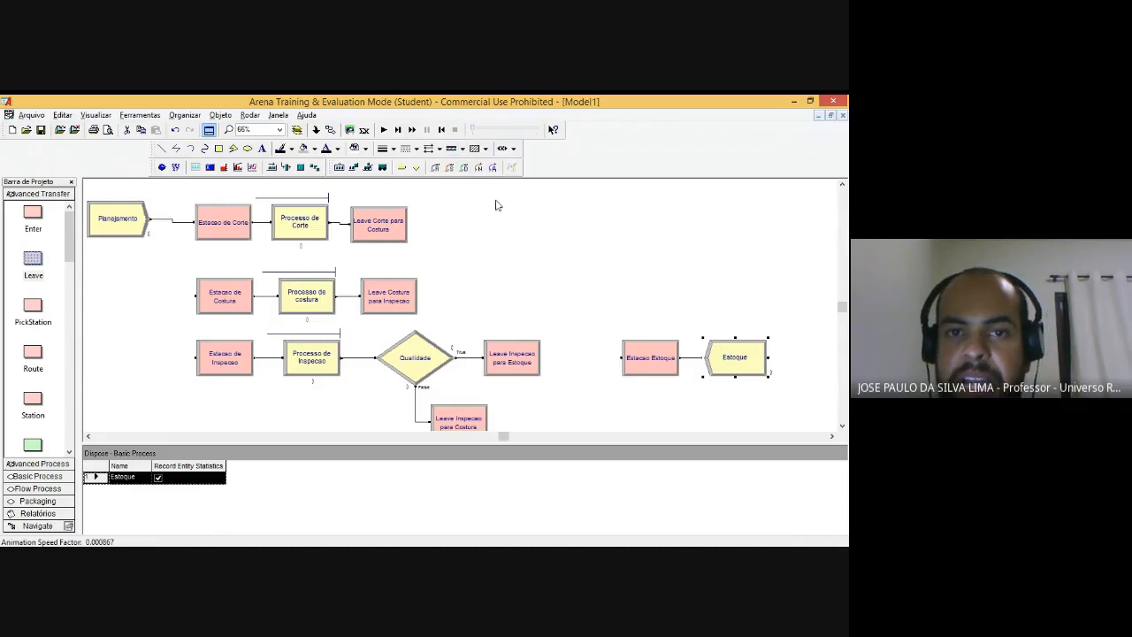
left_click_drag(483, 133, 495, 133)
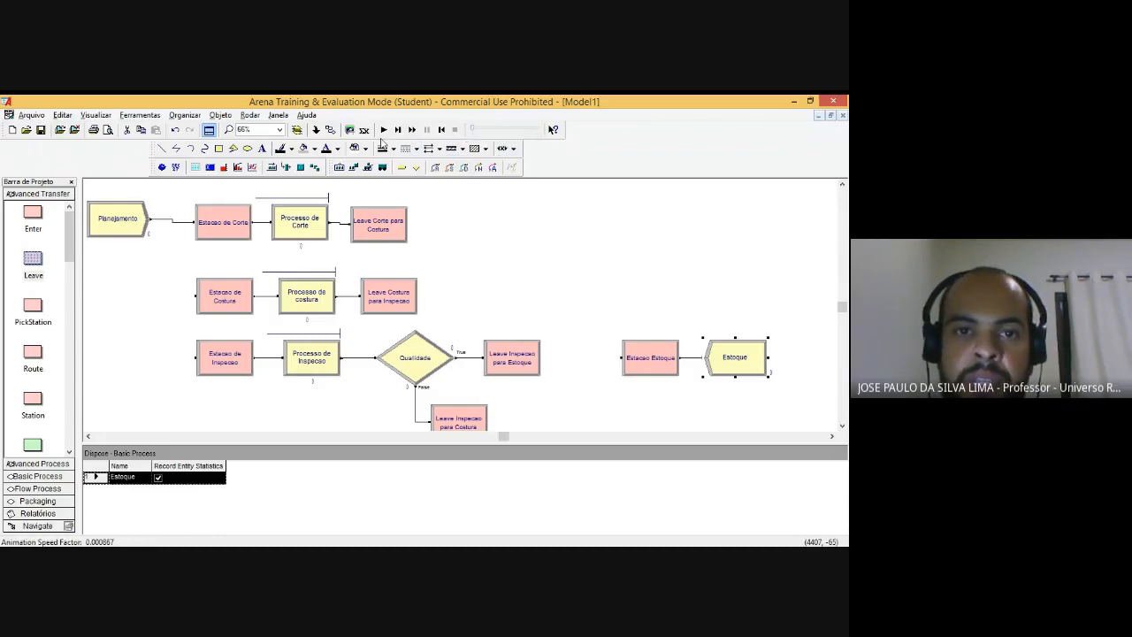
left_click(382, 131)
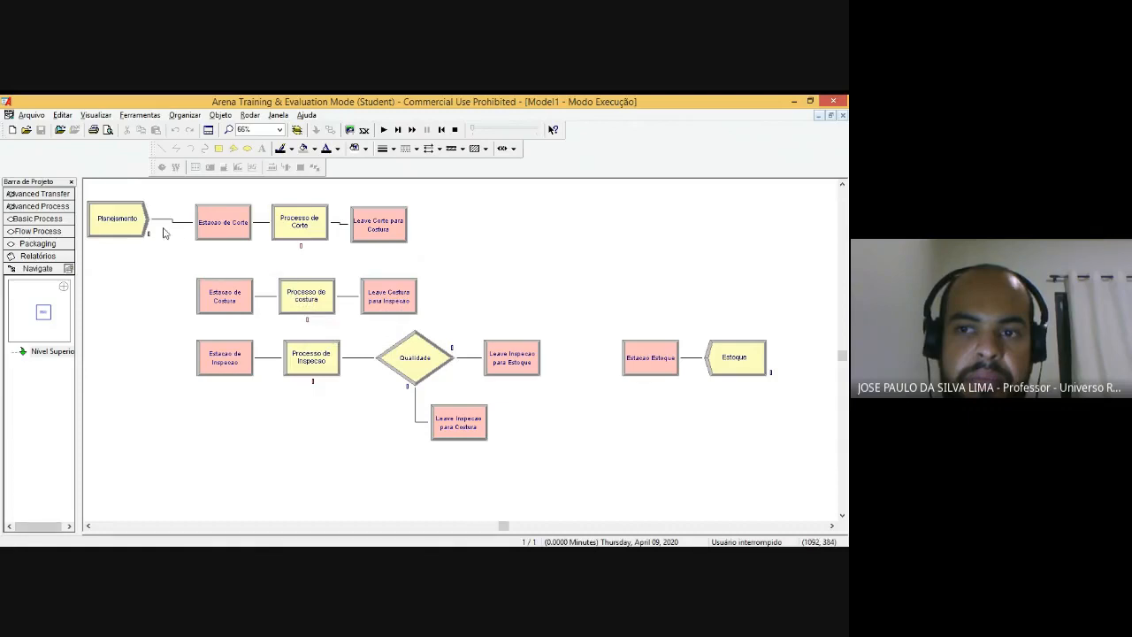
left_click(384, 130)
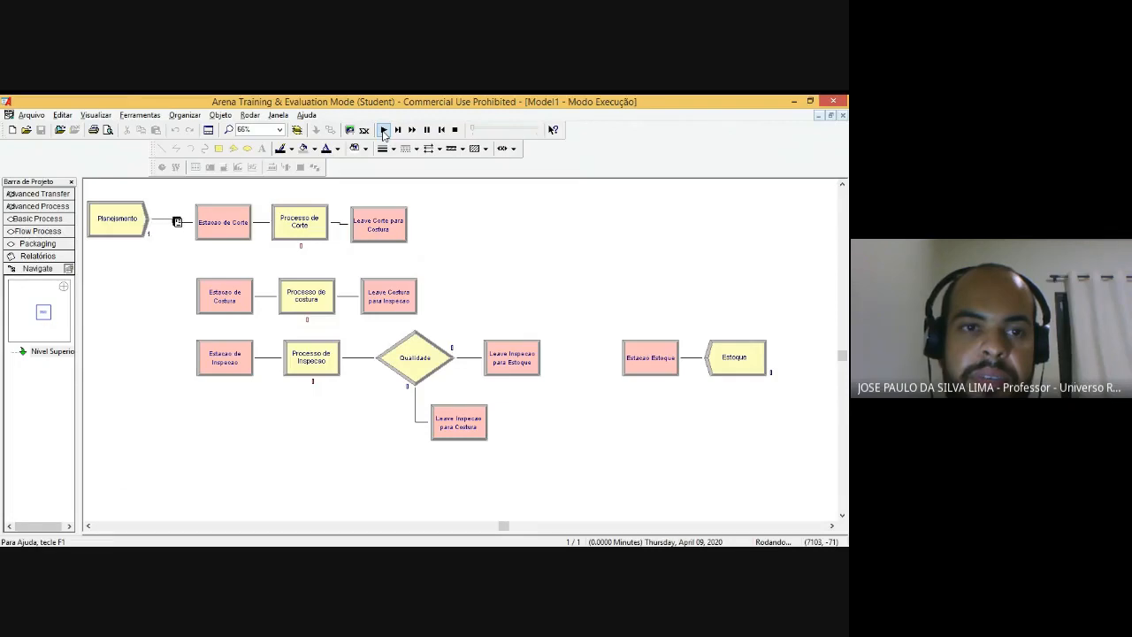
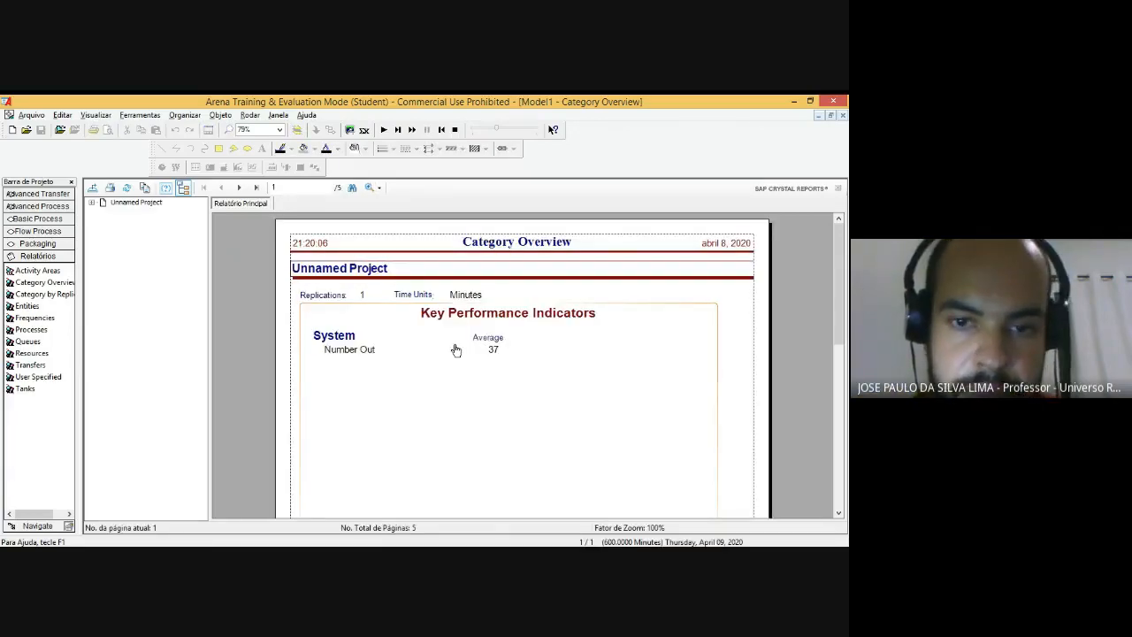
Step: Review the Category Overview's key performance indicators and the queues' waiting times and numbers waiting, and close the reports
left_click(350, 357)
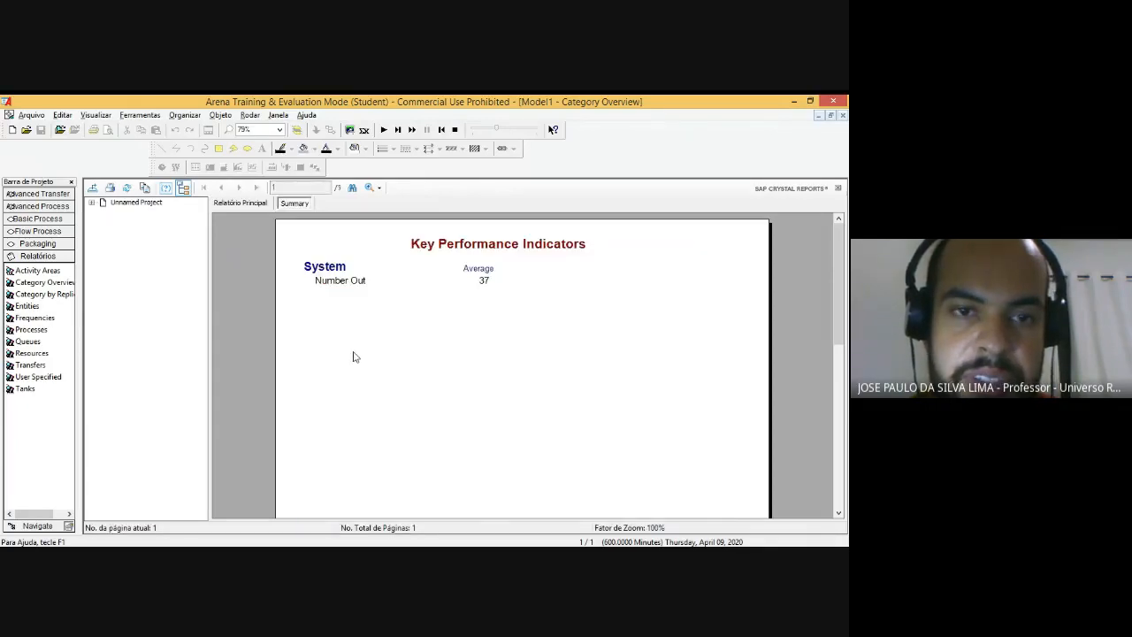
left_click(92, 203)
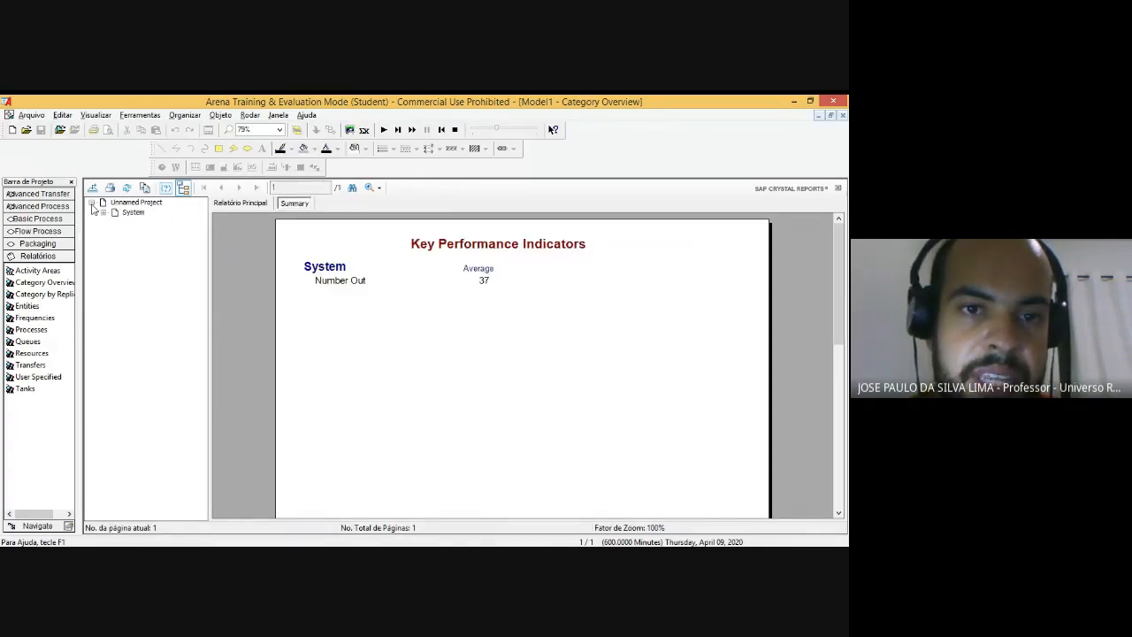
left_click(103, 213)
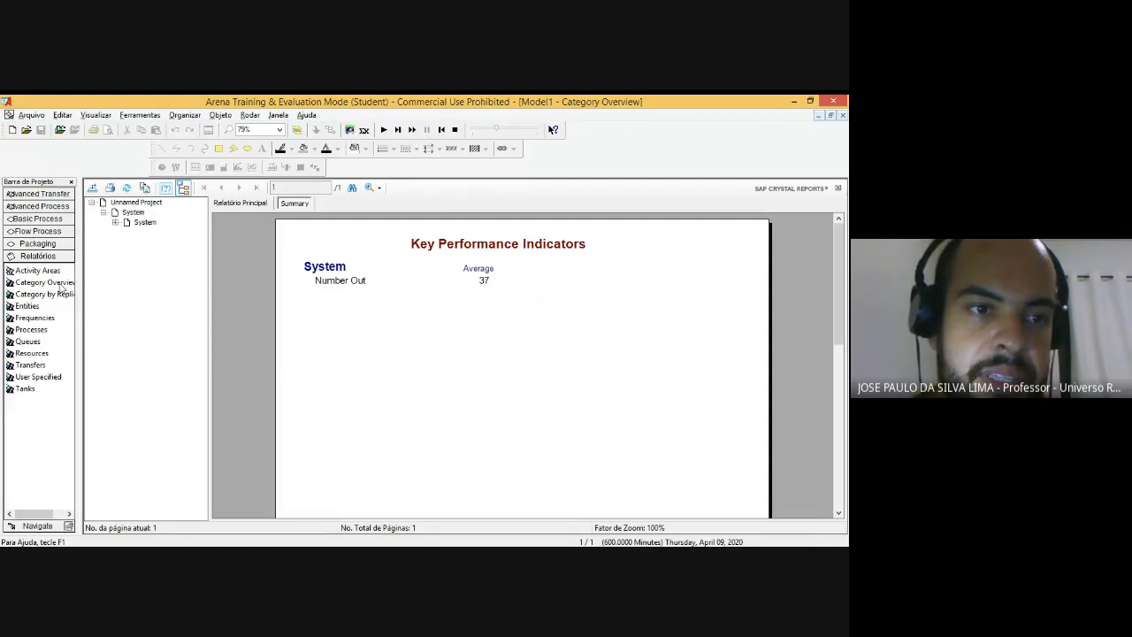
left_click(30, 341)
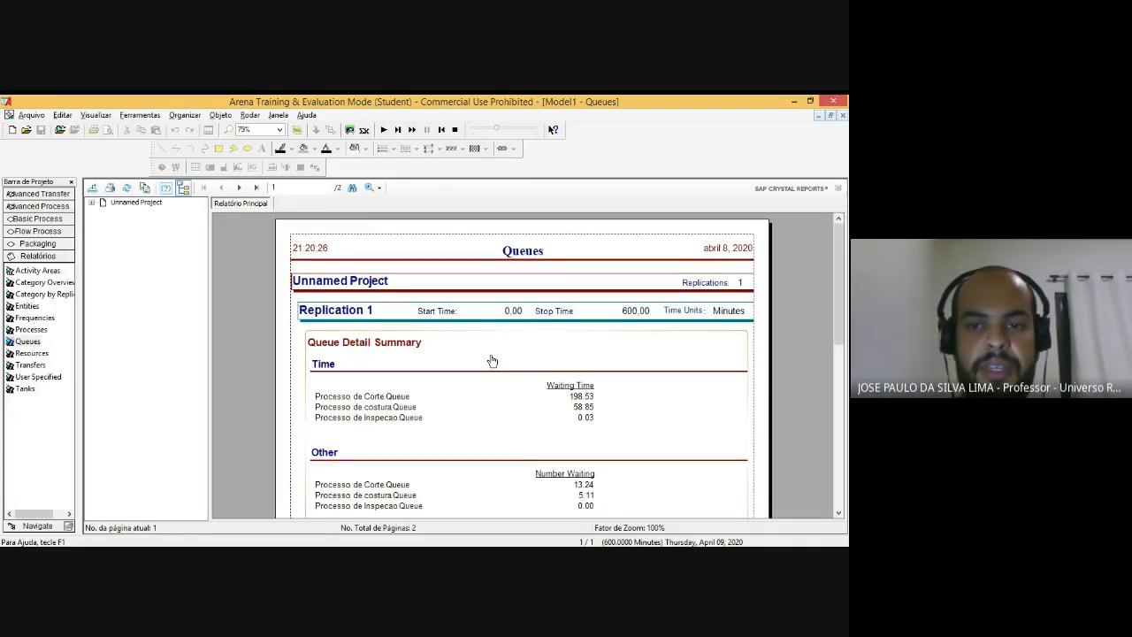
scroll(492, 361, "down", 3)
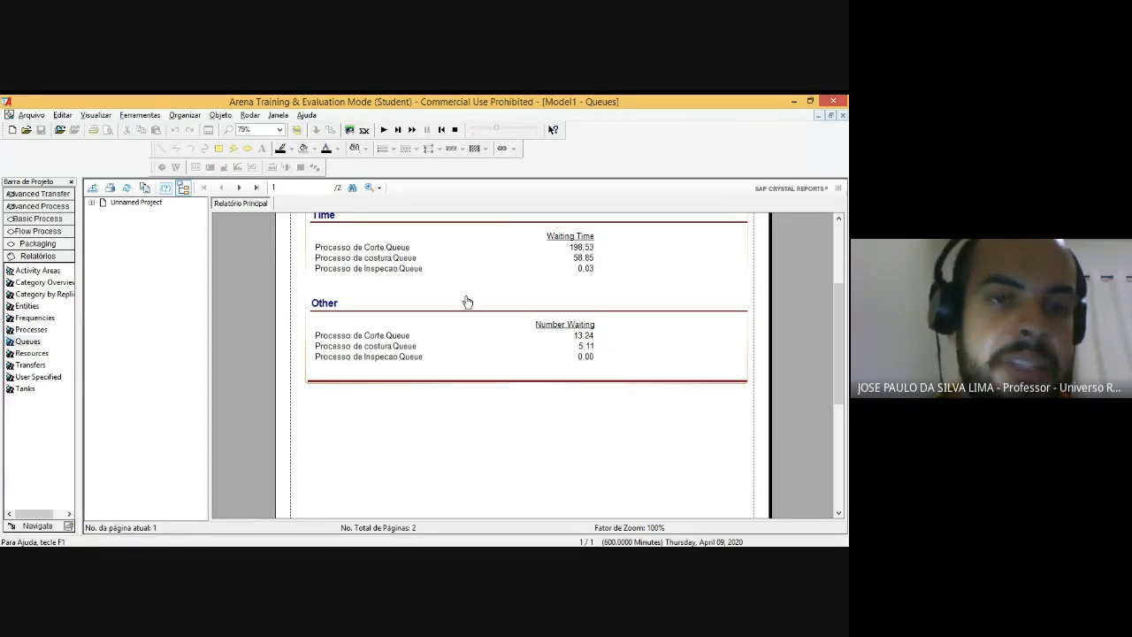
left_click(843, 117)
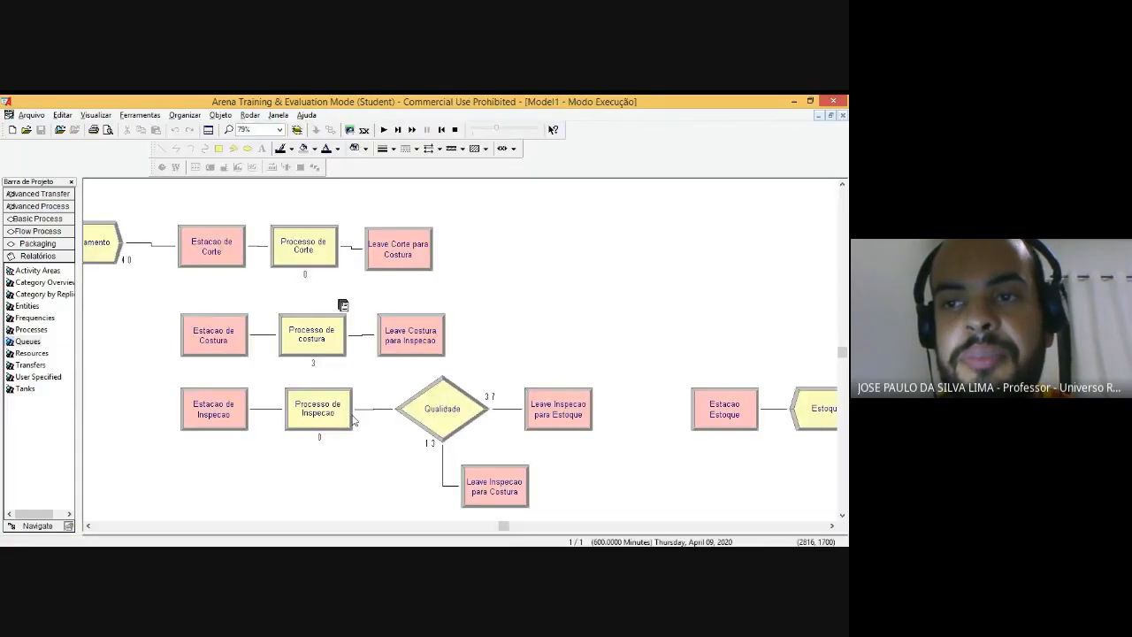
Step: End the simulation run and set the capacity of the sewing resource R_Costura to 3
left_click(455, 129)
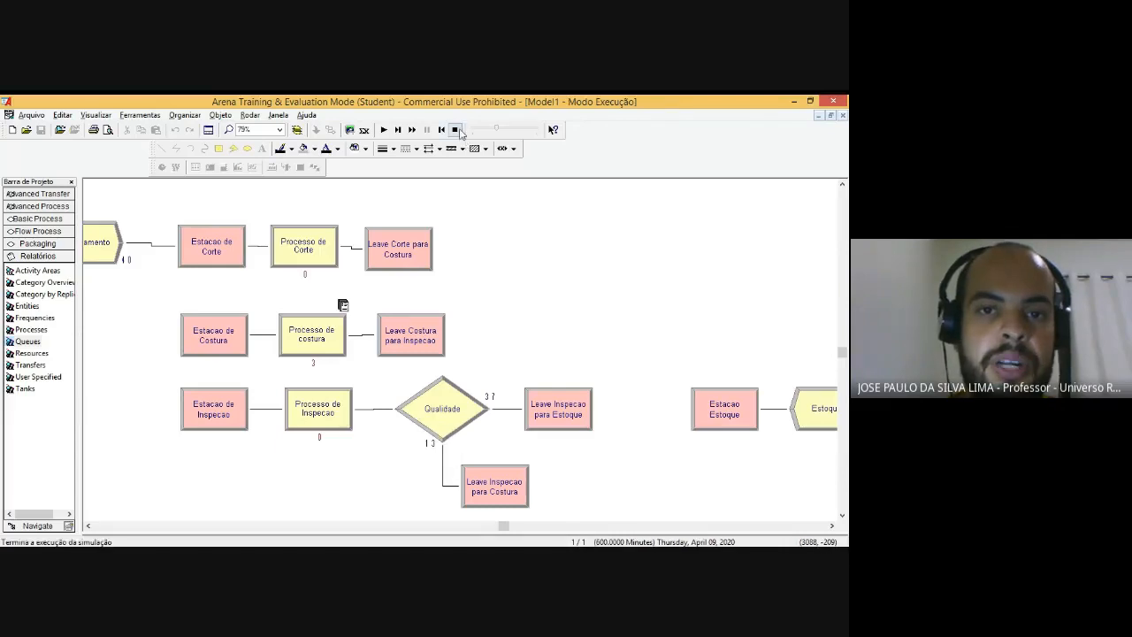
left_click(311, 347)
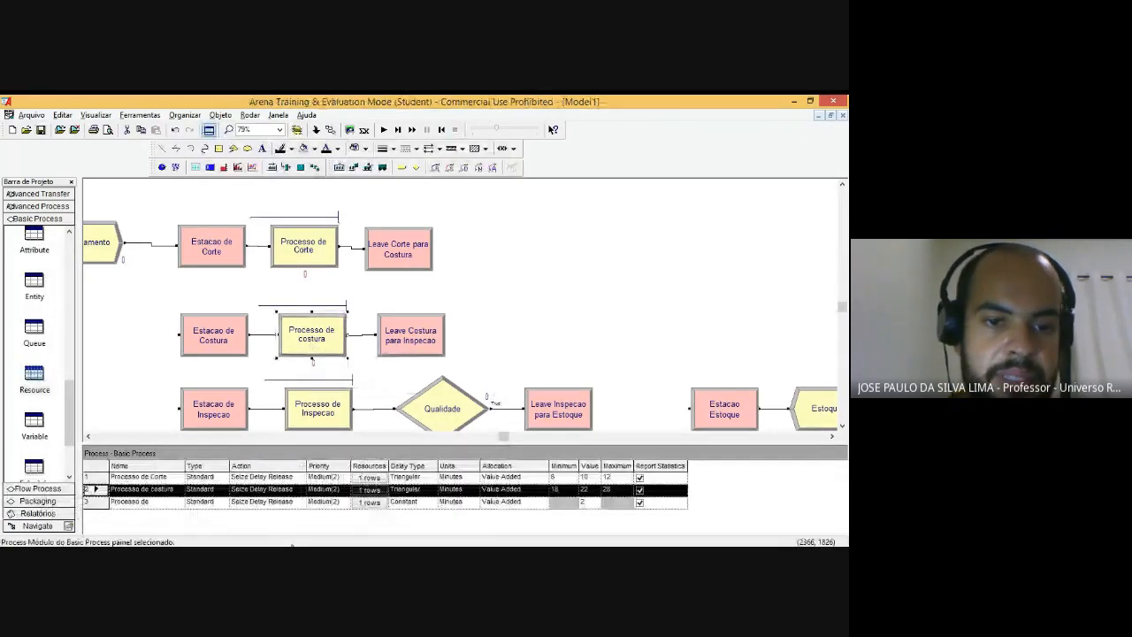
left_click(35, 374)
left_click(248, 492)
type("3")
left_click(510, 338)
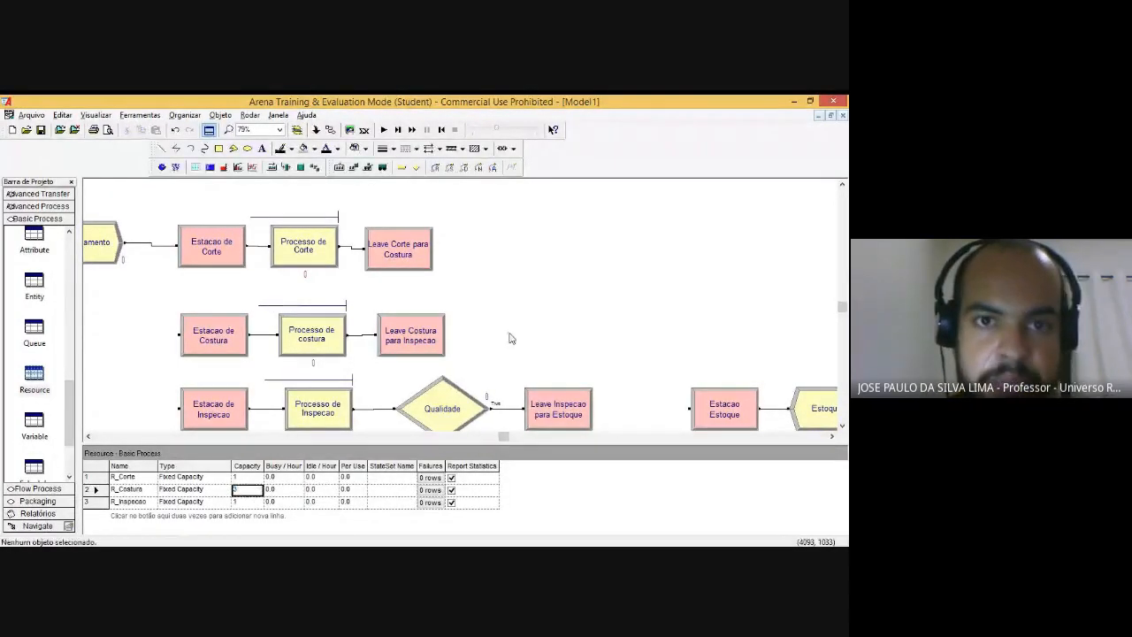
Step: Run the simulation to its end, view the results and open the Resources report
left_click(384, 130)
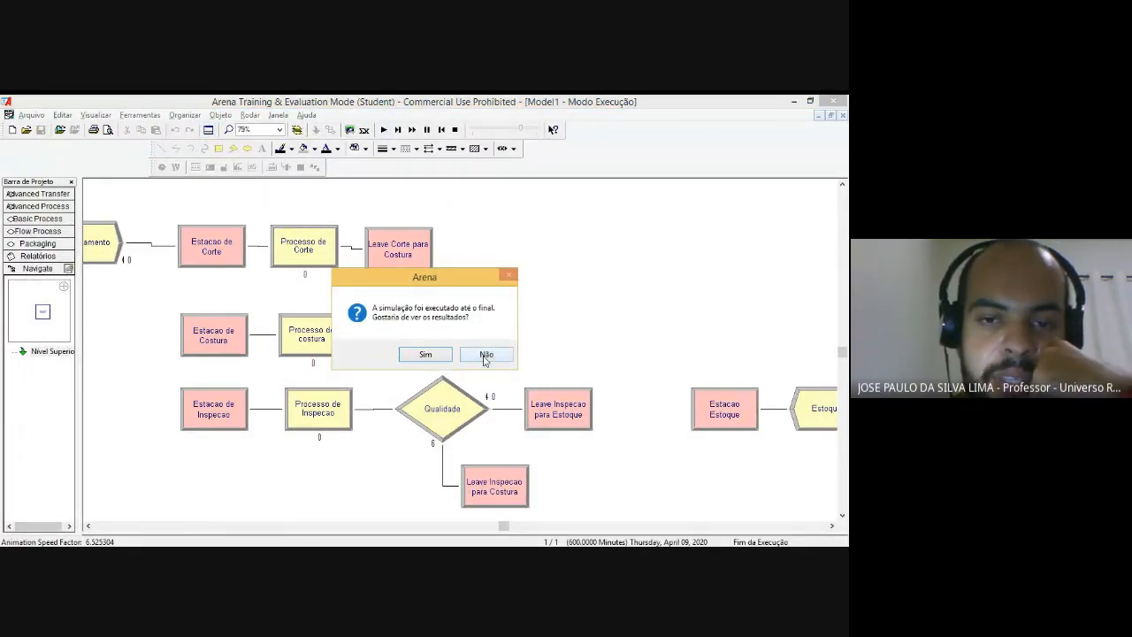
left_click(424, 355)
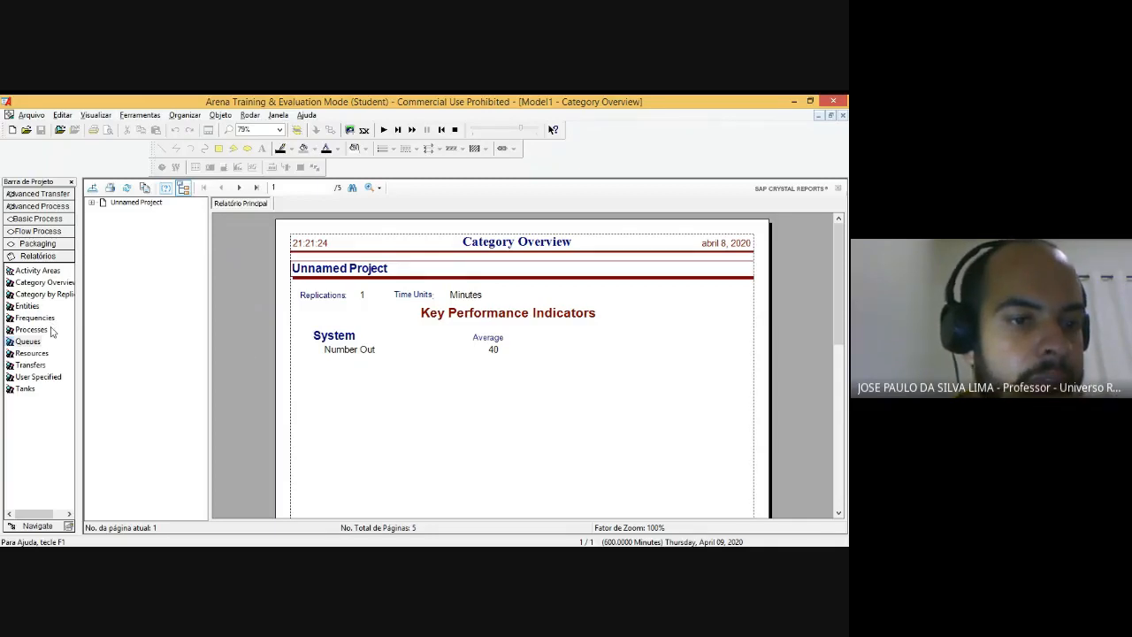
left_click(40, 355)
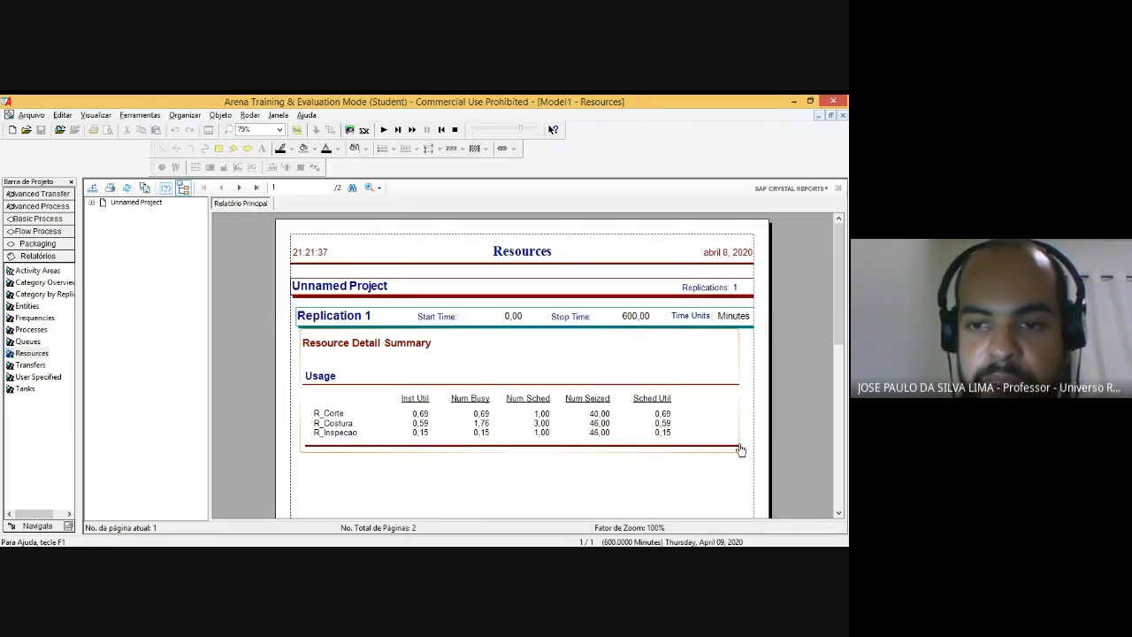
Step: Compare the instantaneous utilization of R_Corte and R_Costura in the resource usage summary
double_click(421, 428)
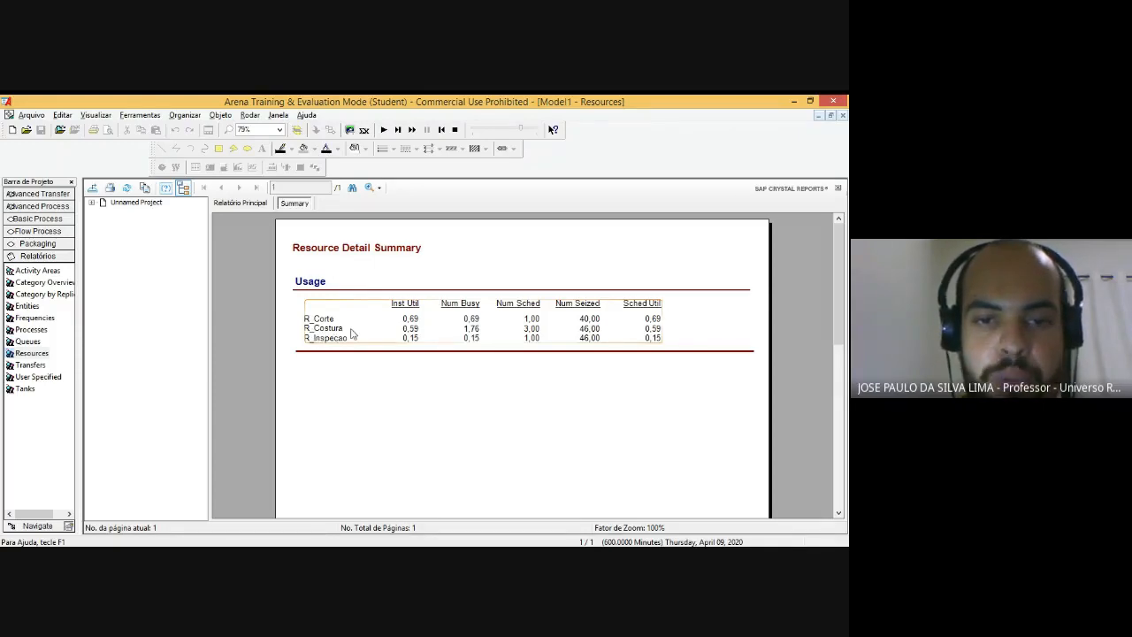
left_click(411, 328)
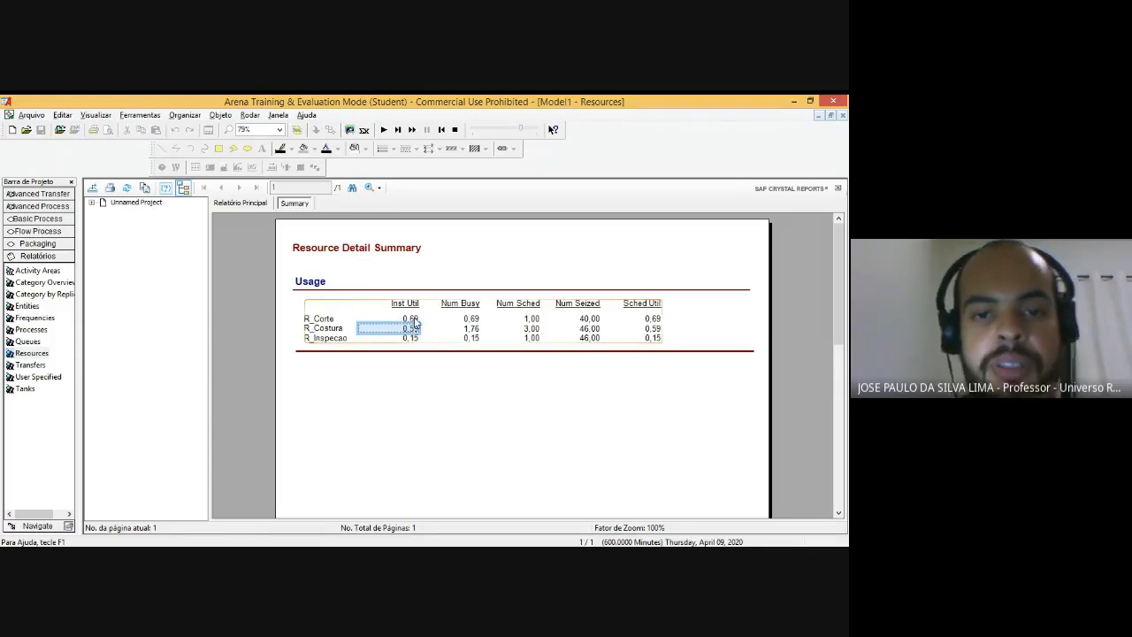
left_click(413, 319)
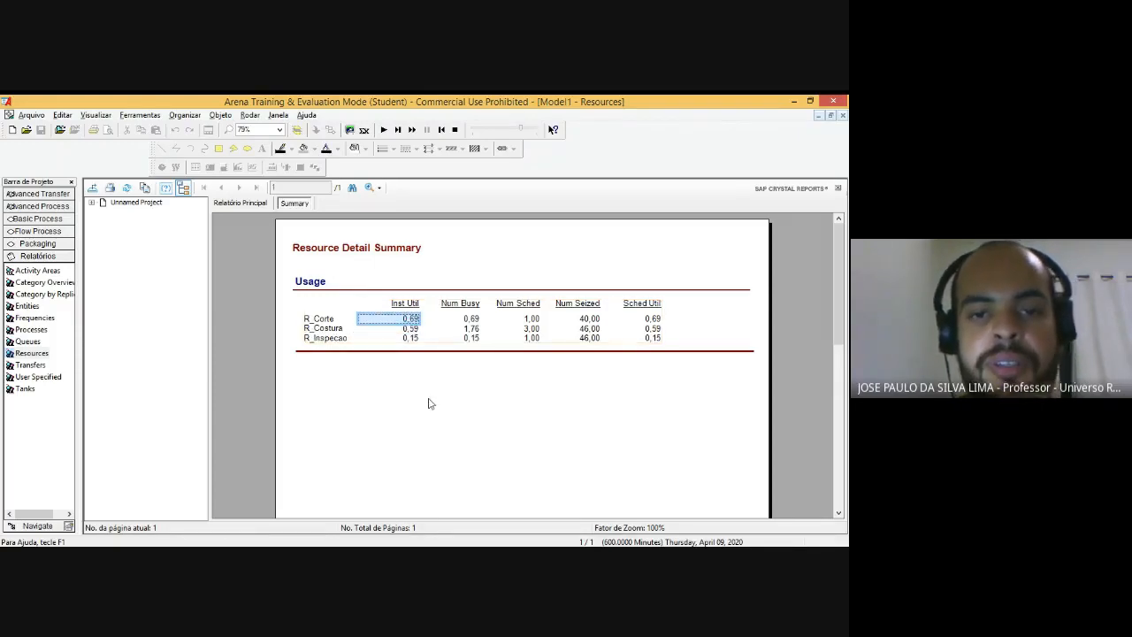
left_click(412, 328)
left_click(412, 319)
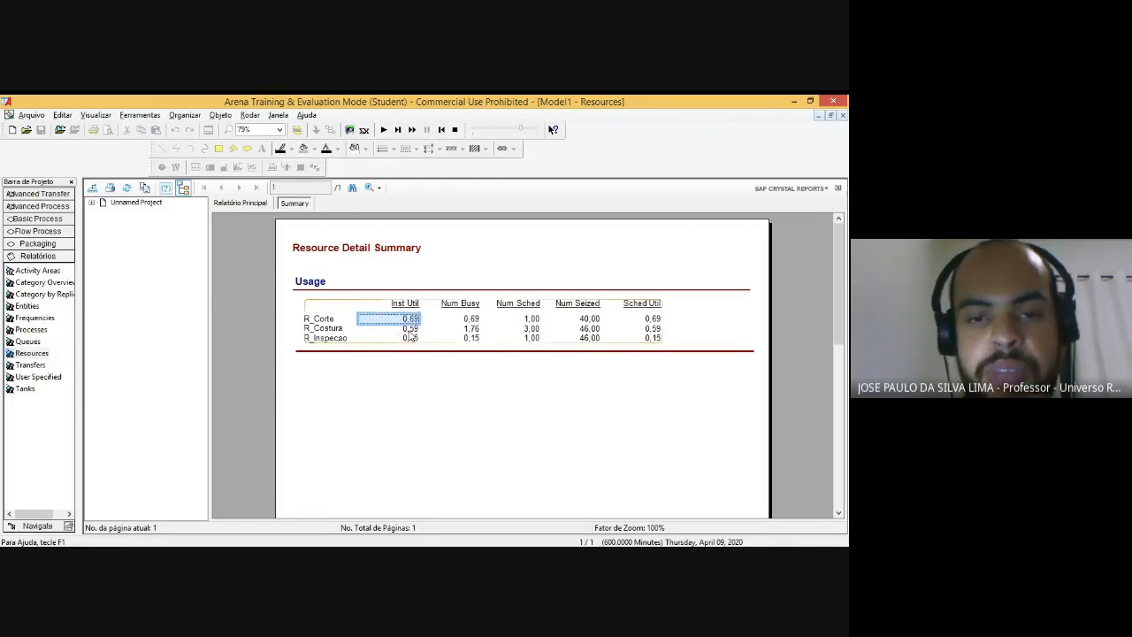
left_click(413, 329)
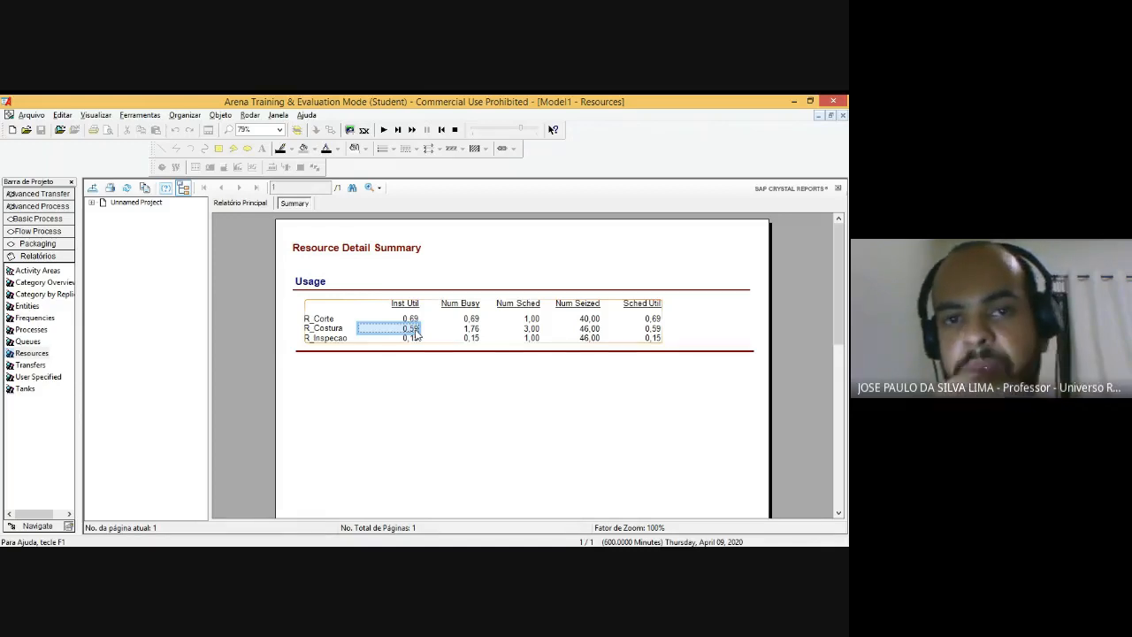
Step: End the run, close the report and set the capacity of R_Costura to 2
left_click(456, 130)
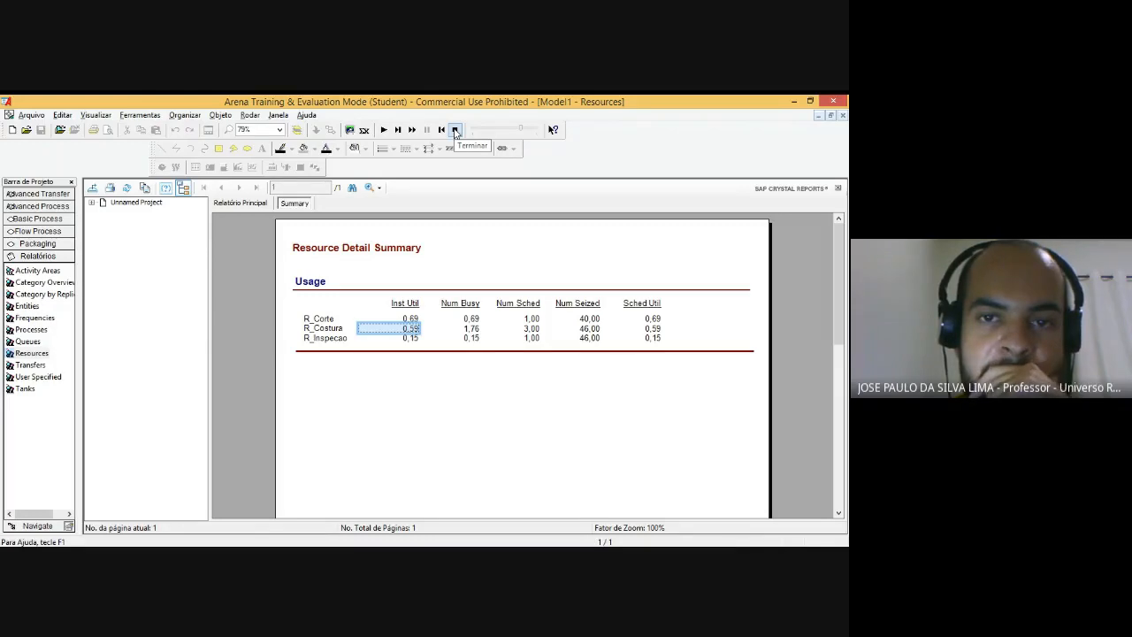
left_click(841, 121)
left_click(334, 352)
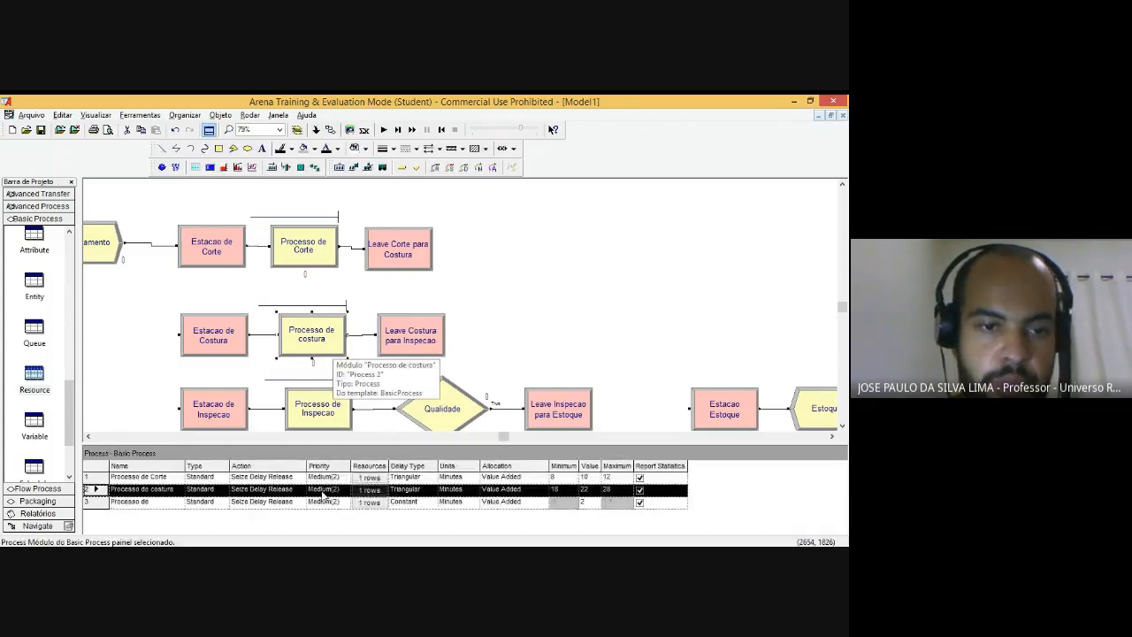
left_click(33, 378)
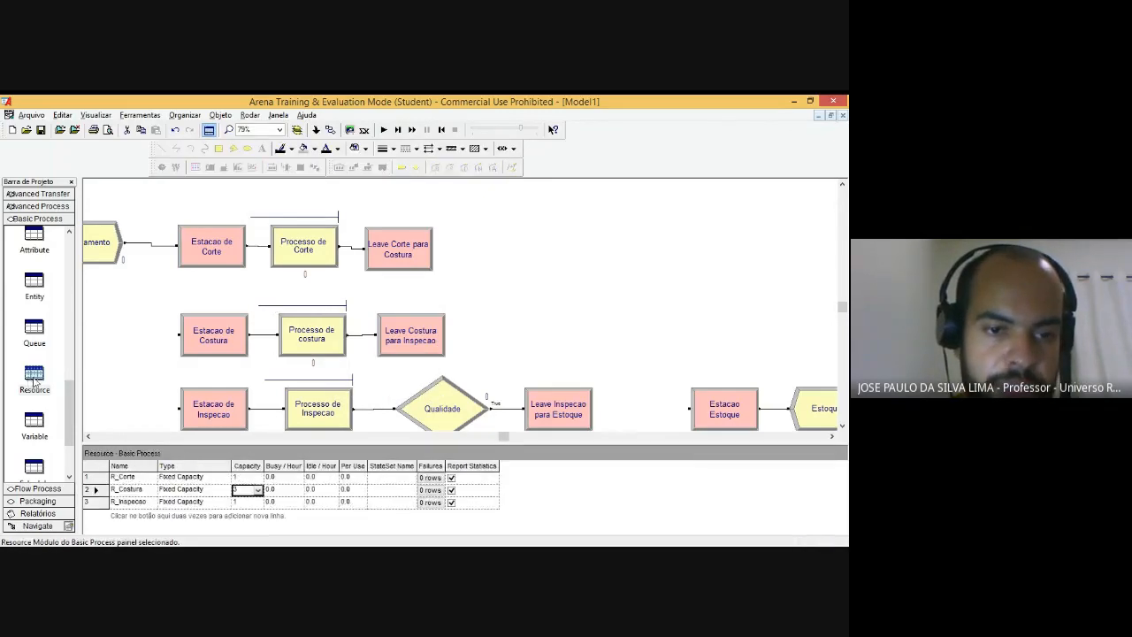
left_click(246, 501)
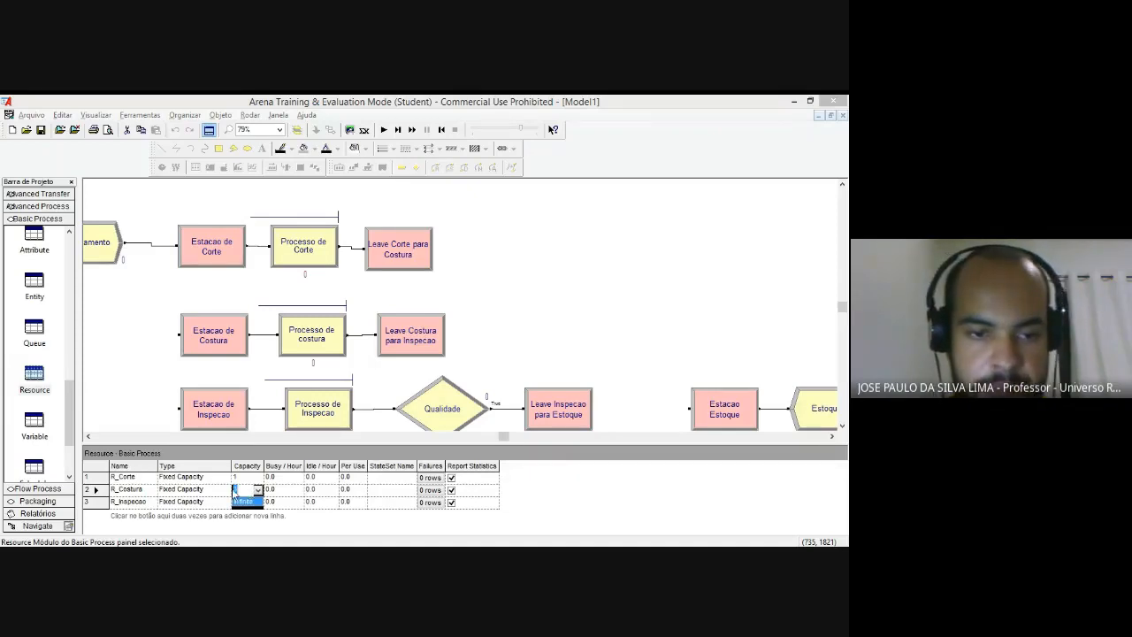
left_click(257, 490)
type("2")
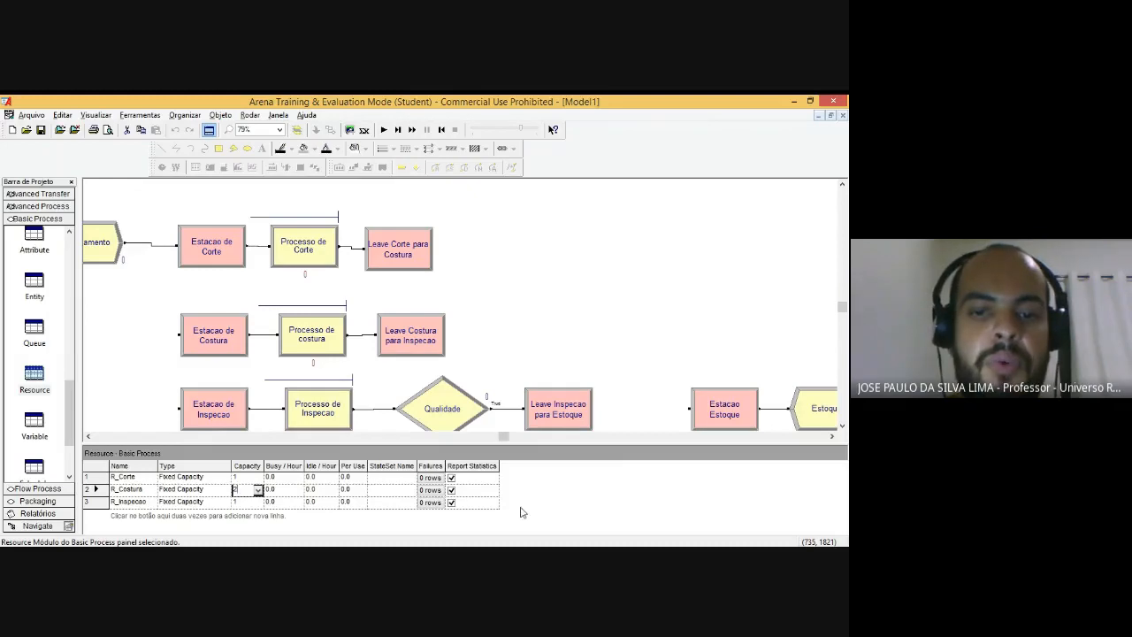
left_click(490, 321)
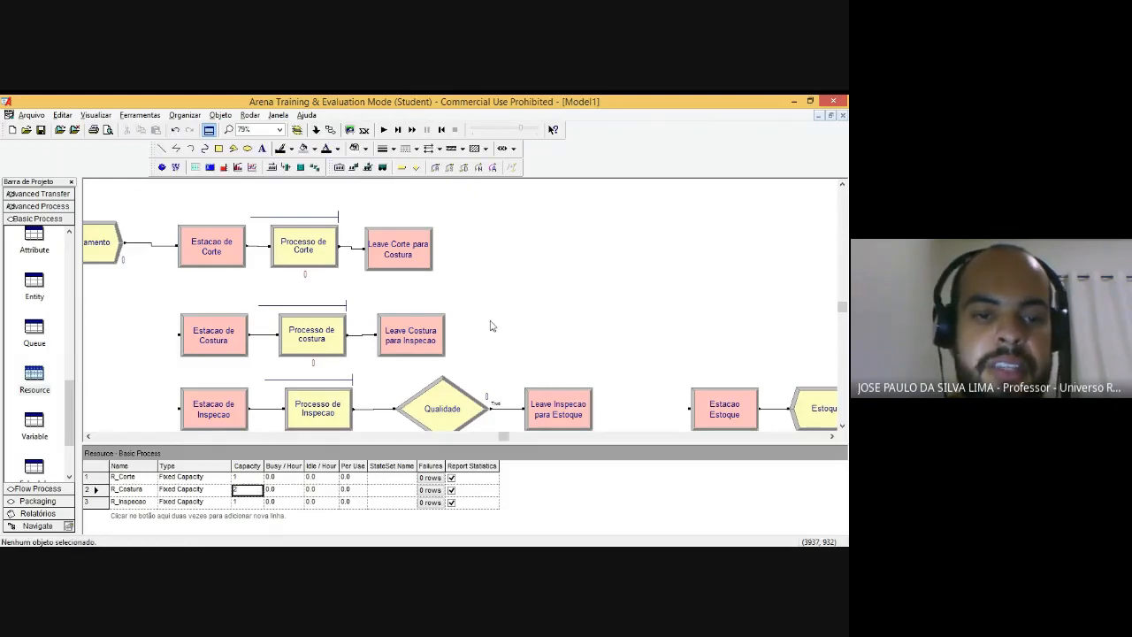
Step: Set the number of replications to 10 in the run setup and accept it
left_click(249, 115)
left_click(254, 131)
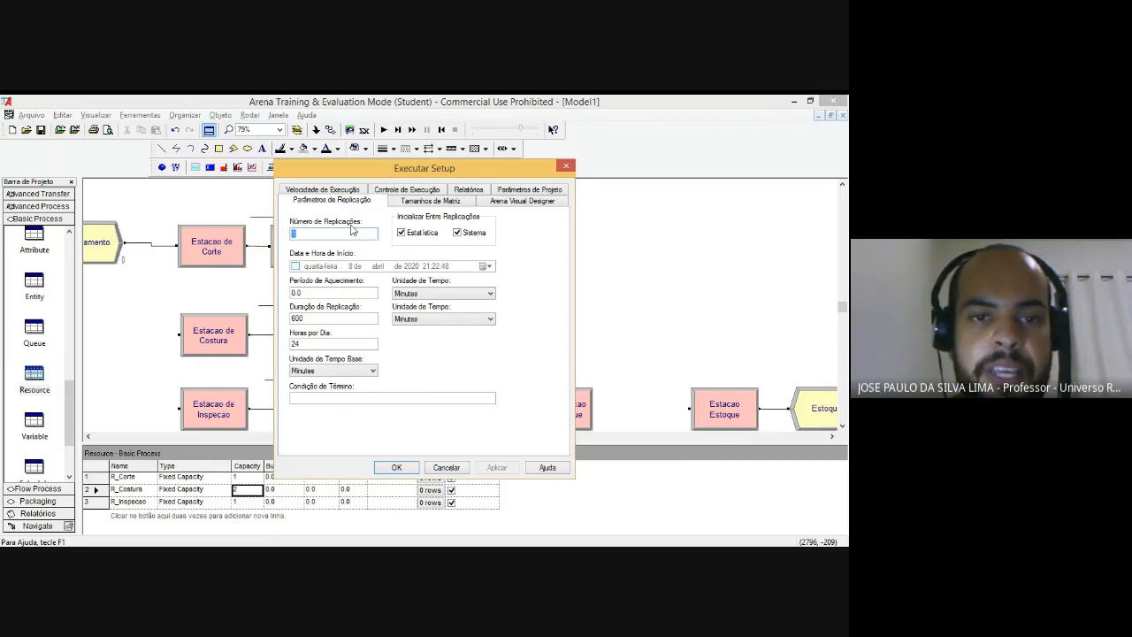
left_click(301, 234)
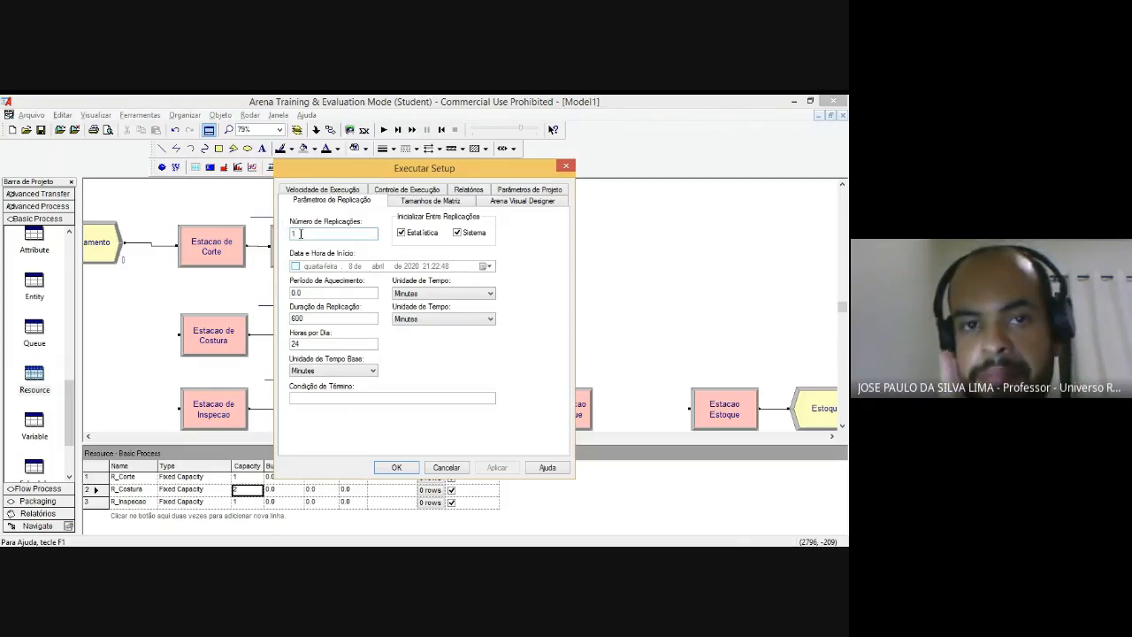
type("0")
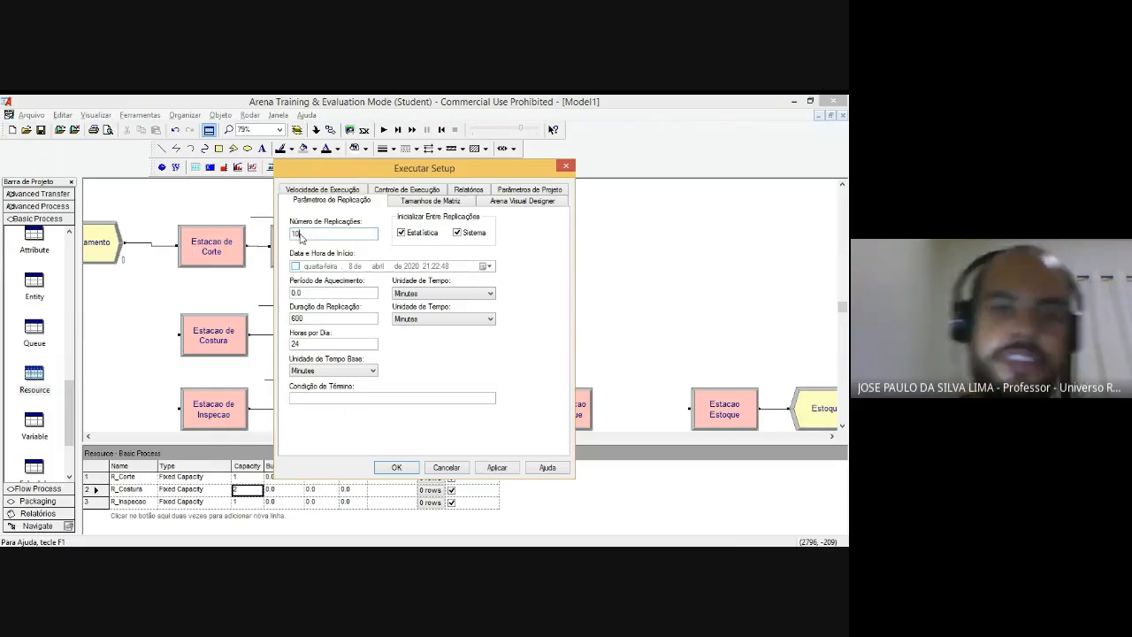
left_click(396, 466)
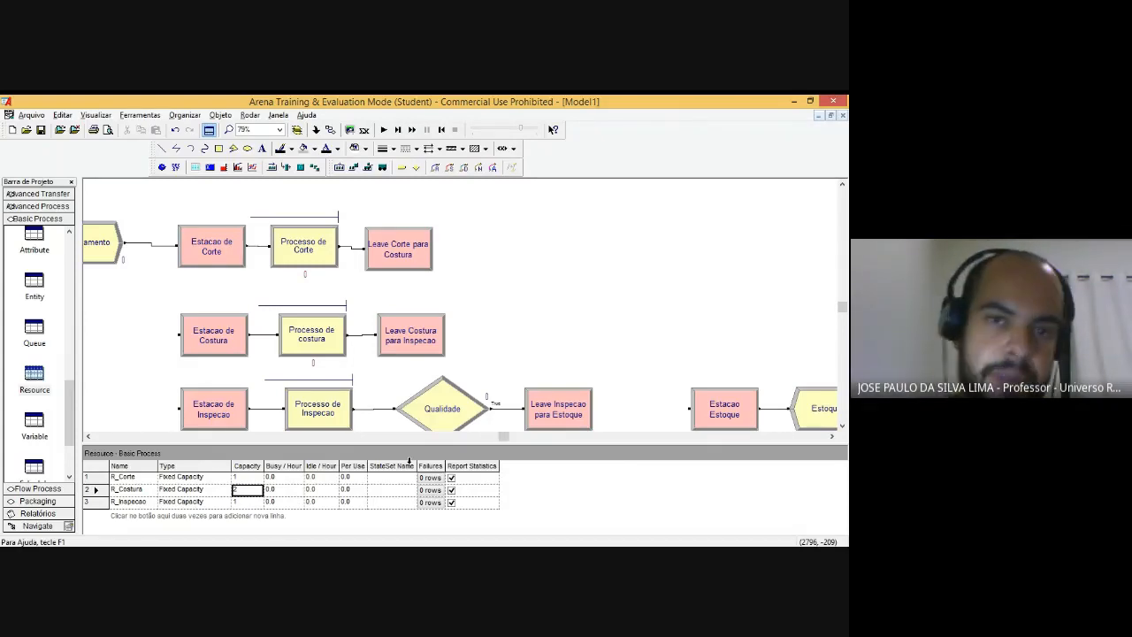
Step: Run the ten replications with the animation speed factor raised to 60.771634 and open the results report
left_click(383, 130)
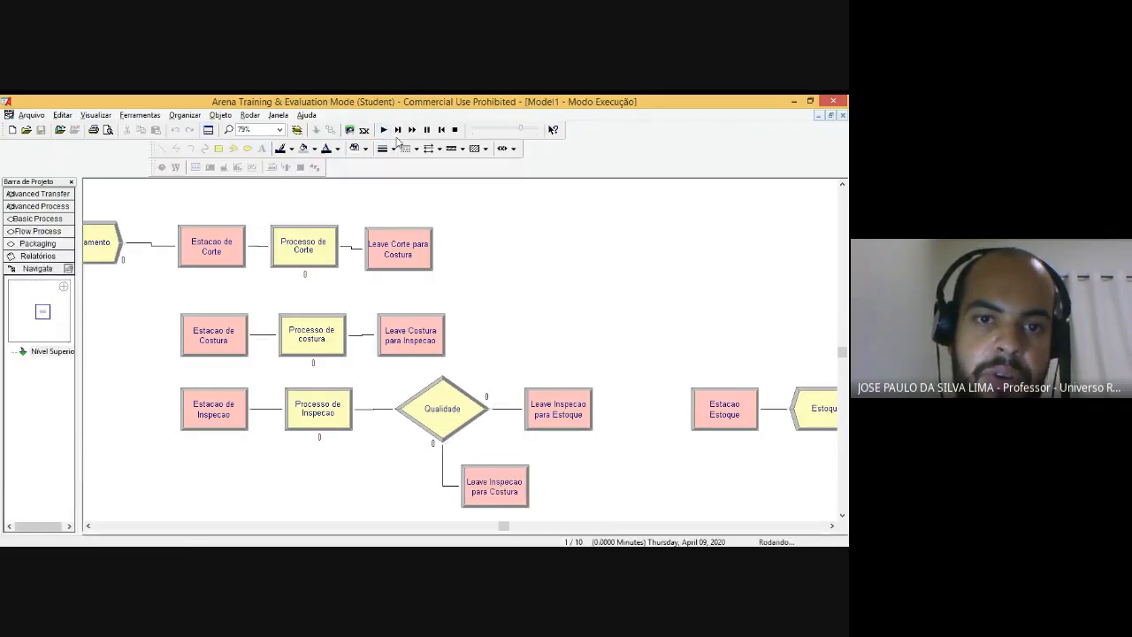
left_click(532, 131)
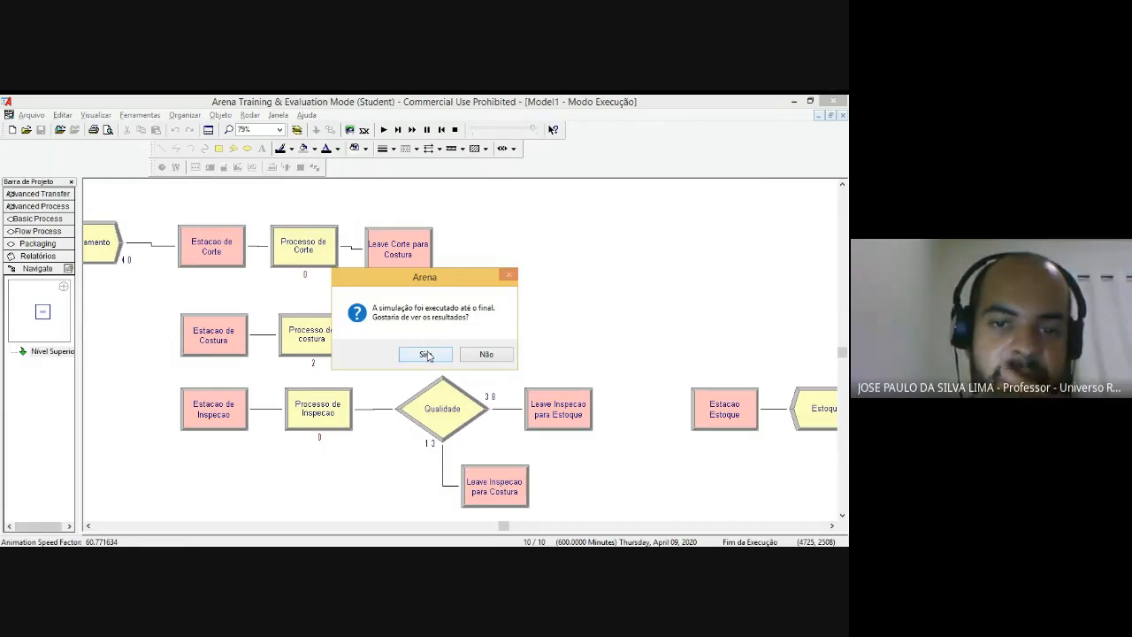
left_click(426, 353)
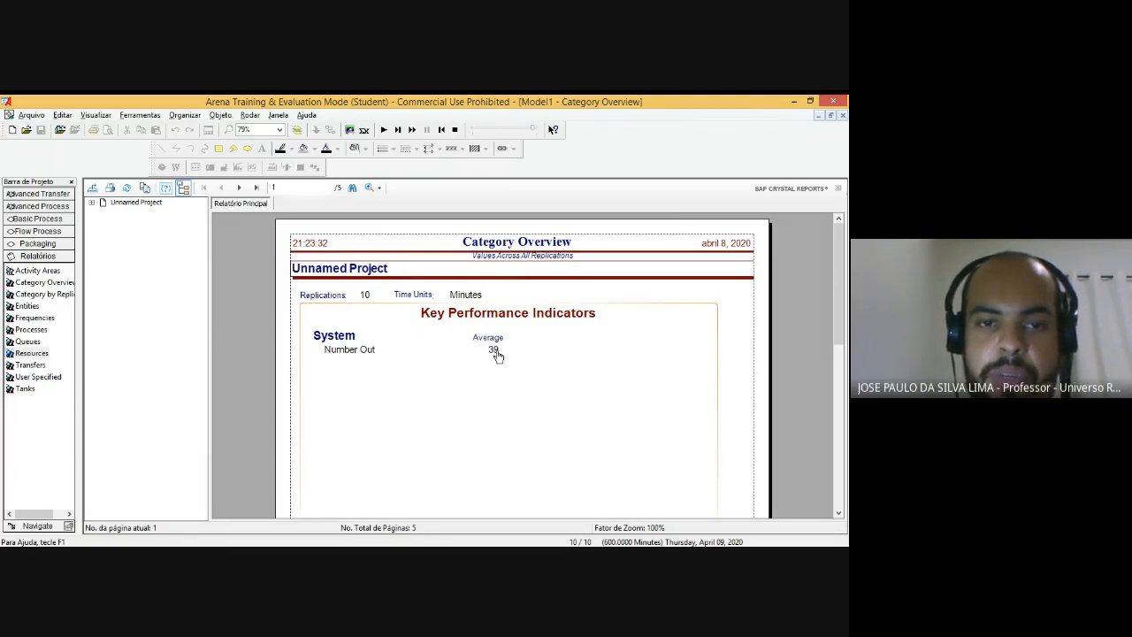
Step: Review the system's Number Out and page 2's entity statistics for Roupa in the Category Overview
scroll(558, 363, "down", 5)
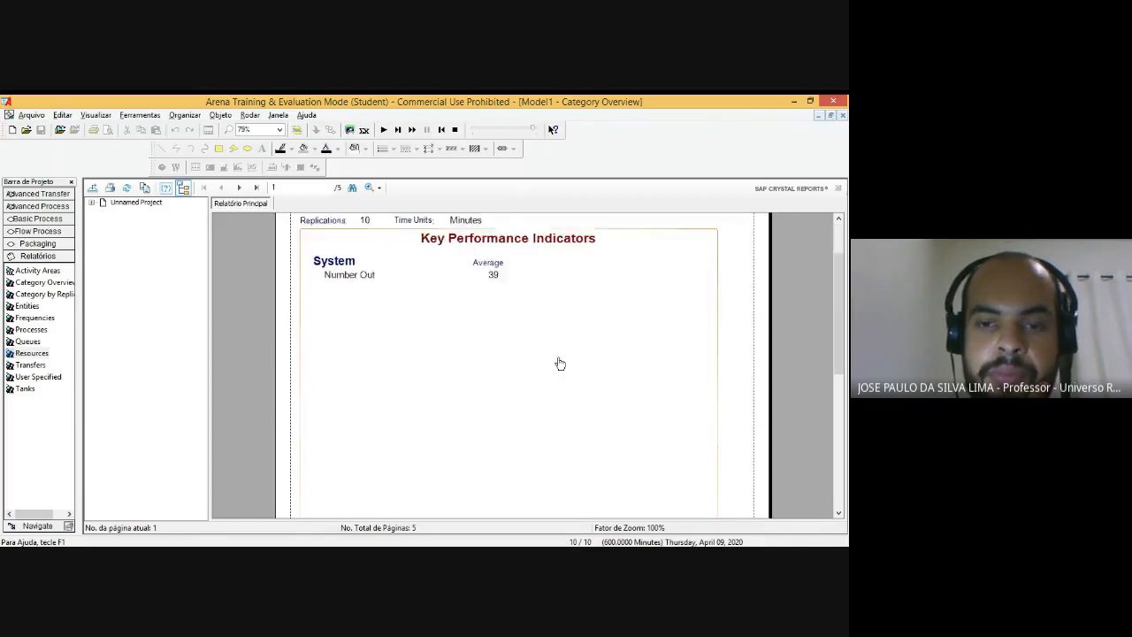
scroll(559, 363, "up", 5)
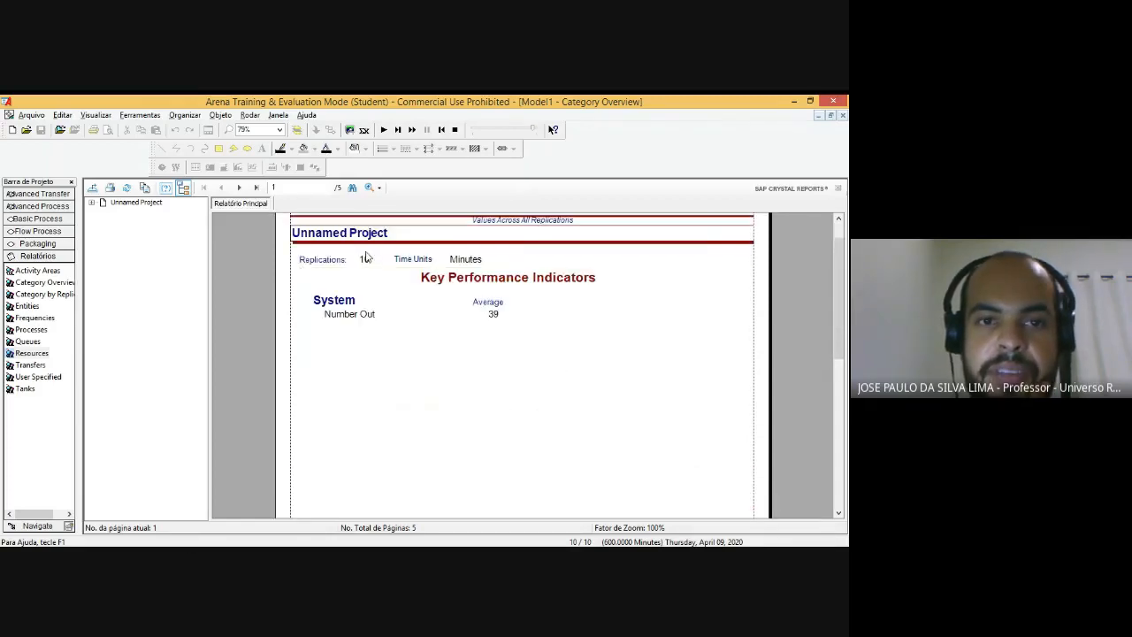
left_click(239, 188)
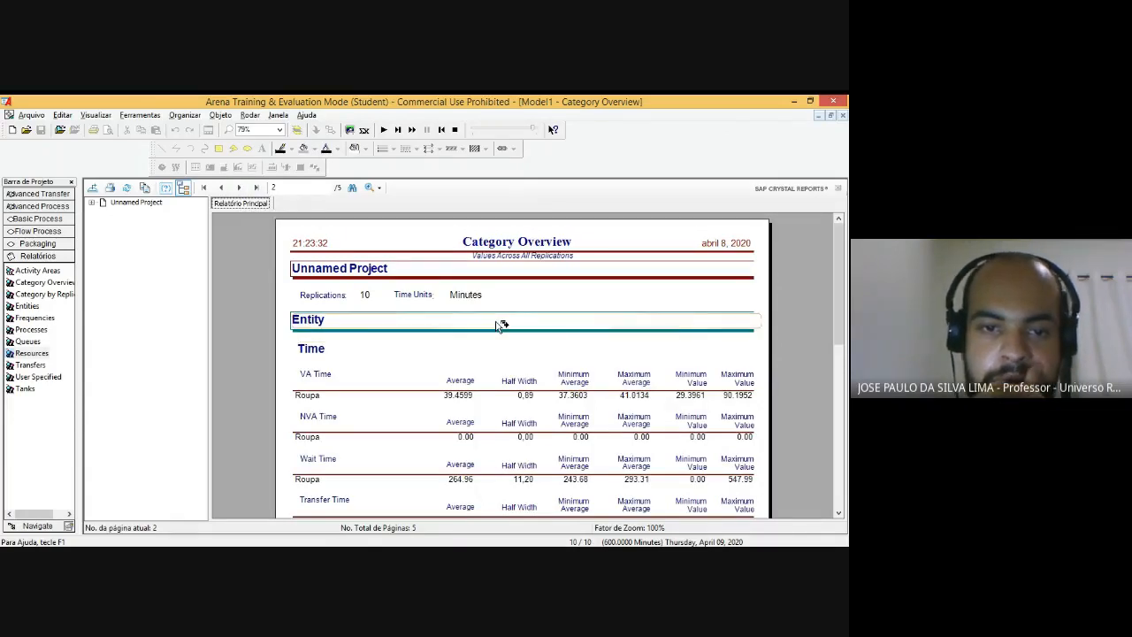
left_click_drag(840, 295, 845, 495)
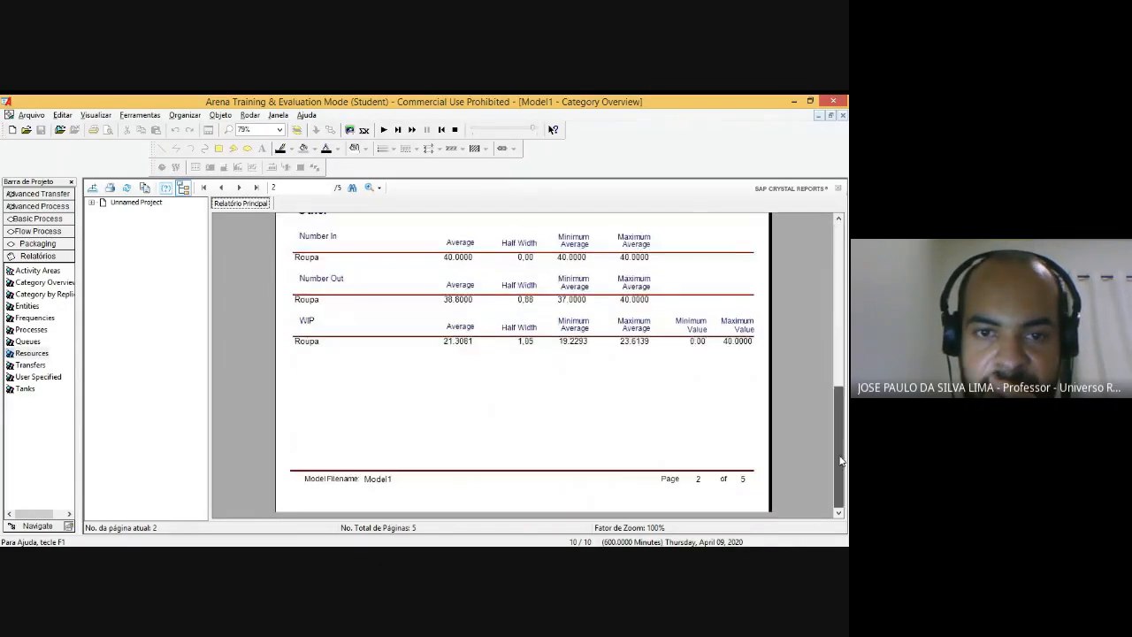
Step: Review the queue statistics on page 3 and the resource usage on pages 4 and 5 of the Category Overview
left_click(237, 187)
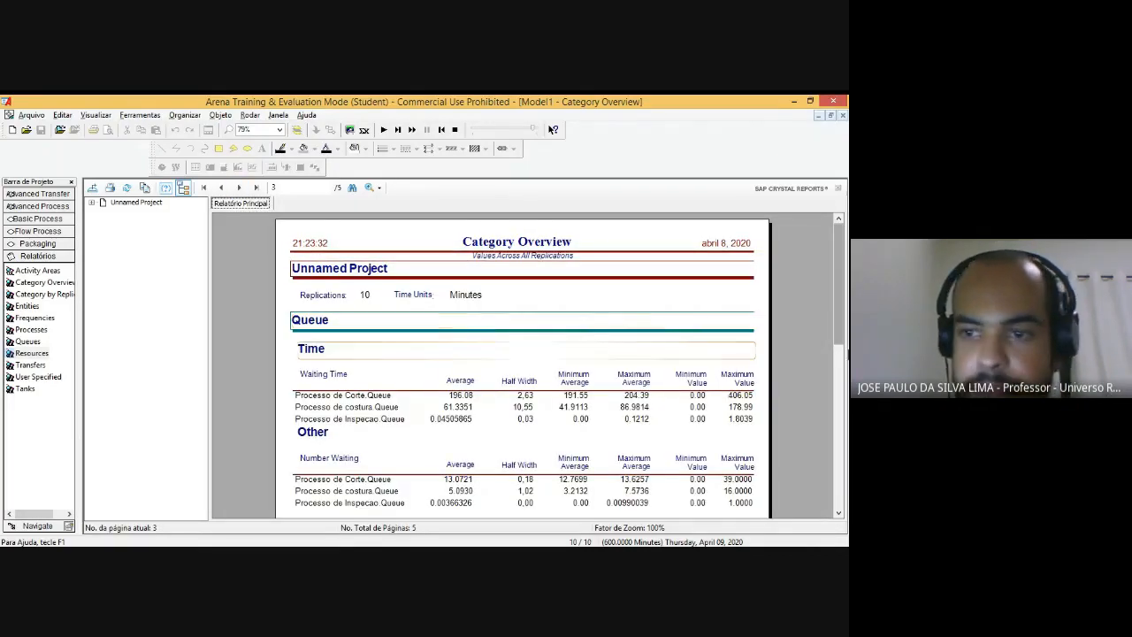
scroll(842, 329, "down", 1)
scroll(842, 329, "down", 4)
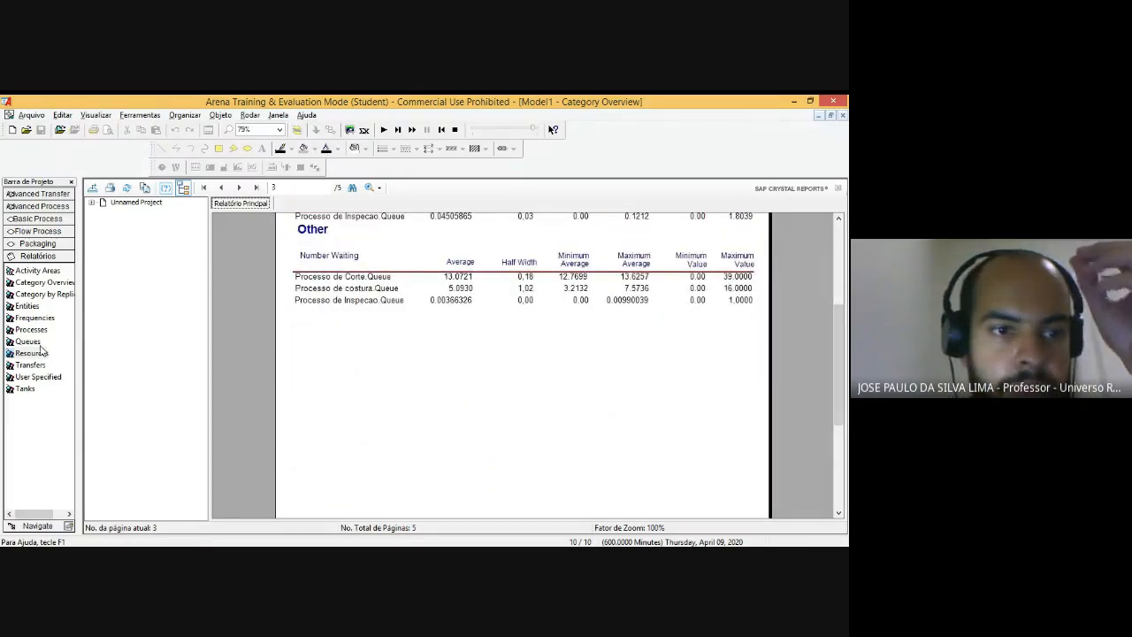
left_click(240, 188)
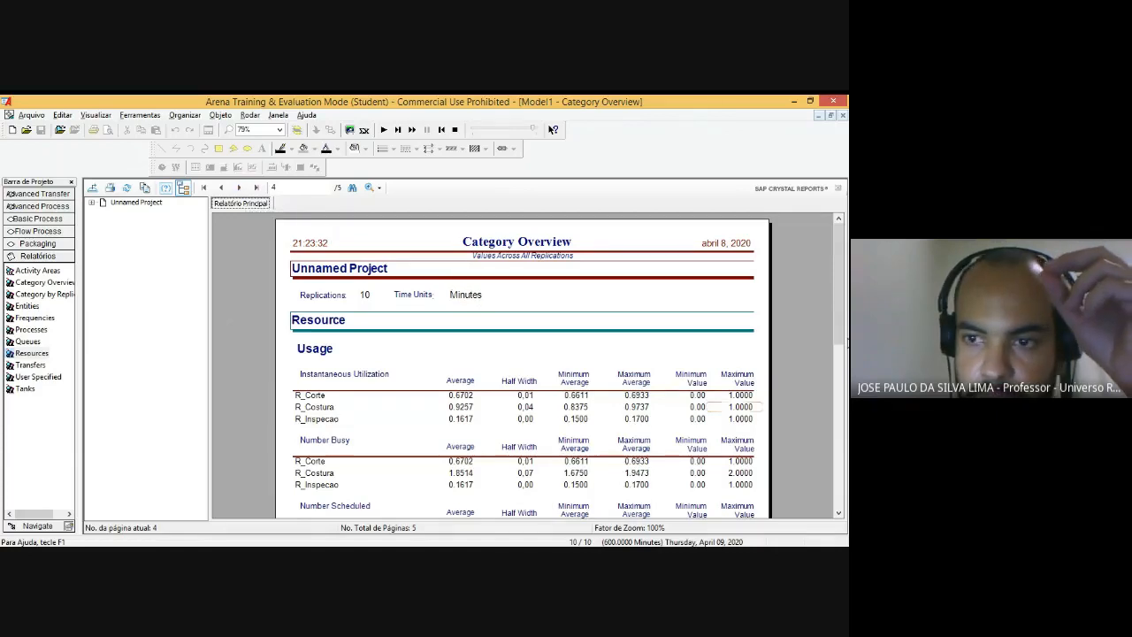
left_click_drag(842, 329, 824, 389)
left_click(237, 188)
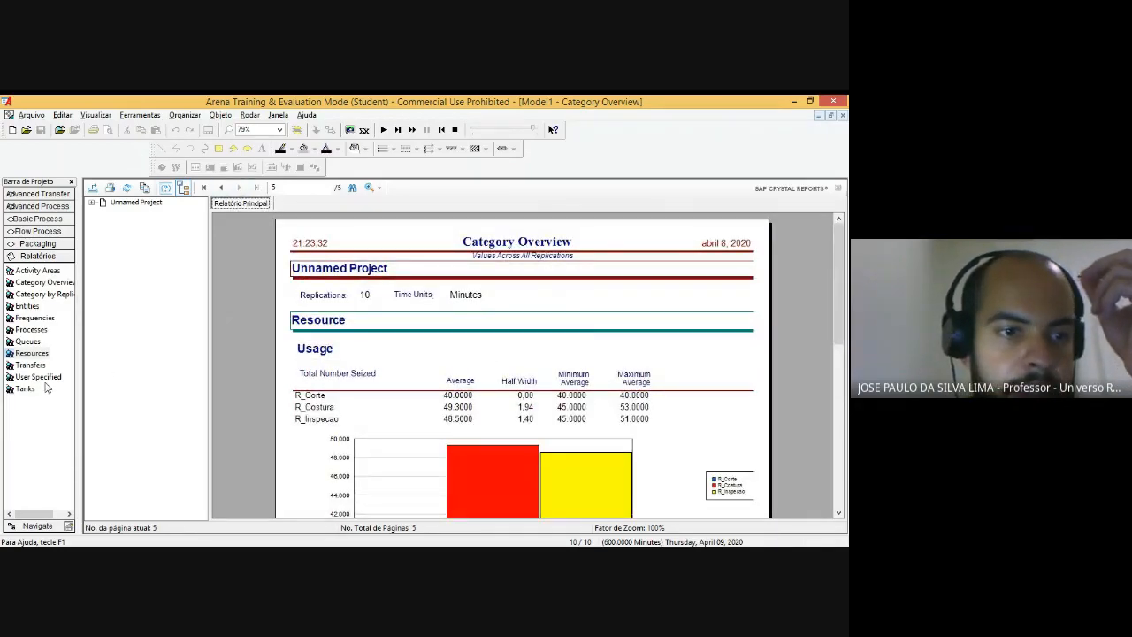
Step: Open the Processes report and the Resources report, and examine the resource usage summary for Replication 1
left_click(32, 330)
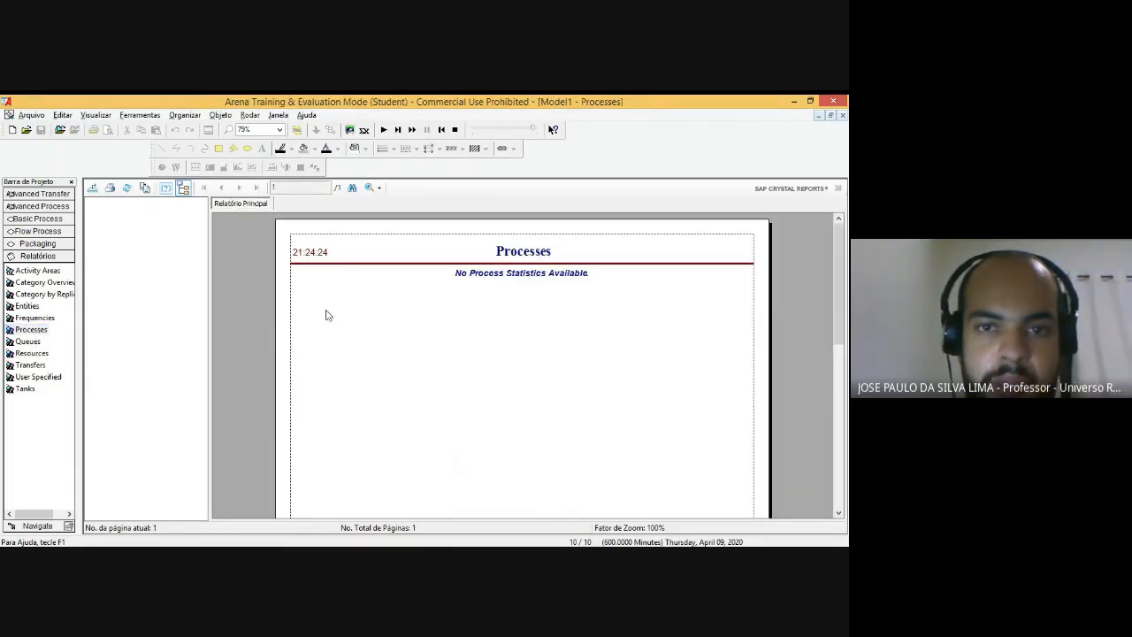
left_click(33, 354)
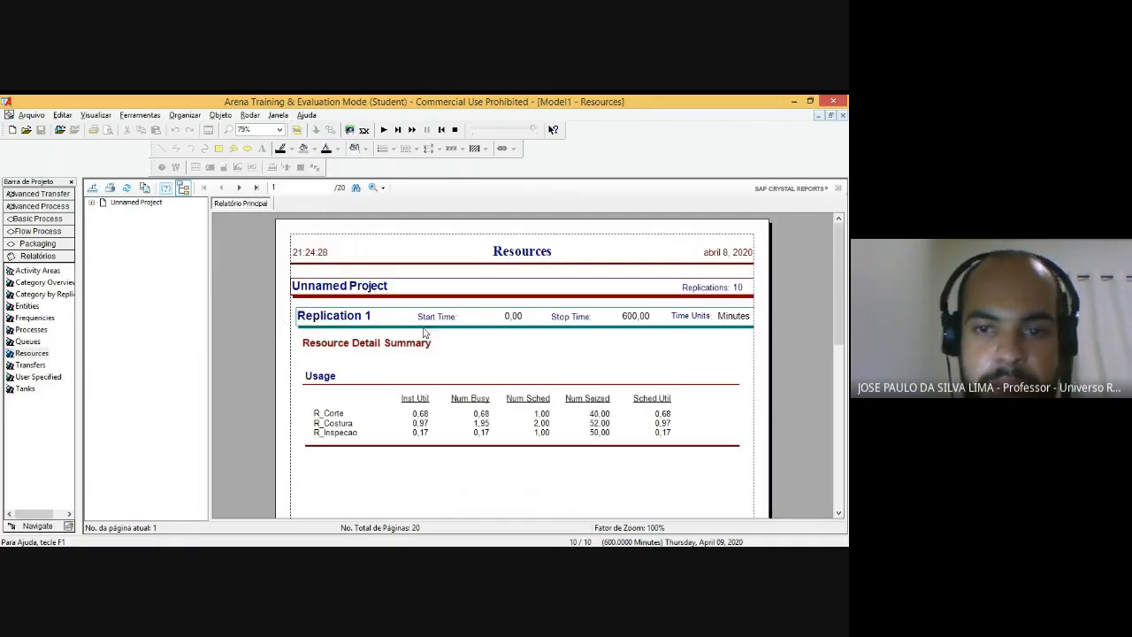
scroll(482, 331, "down", 5)
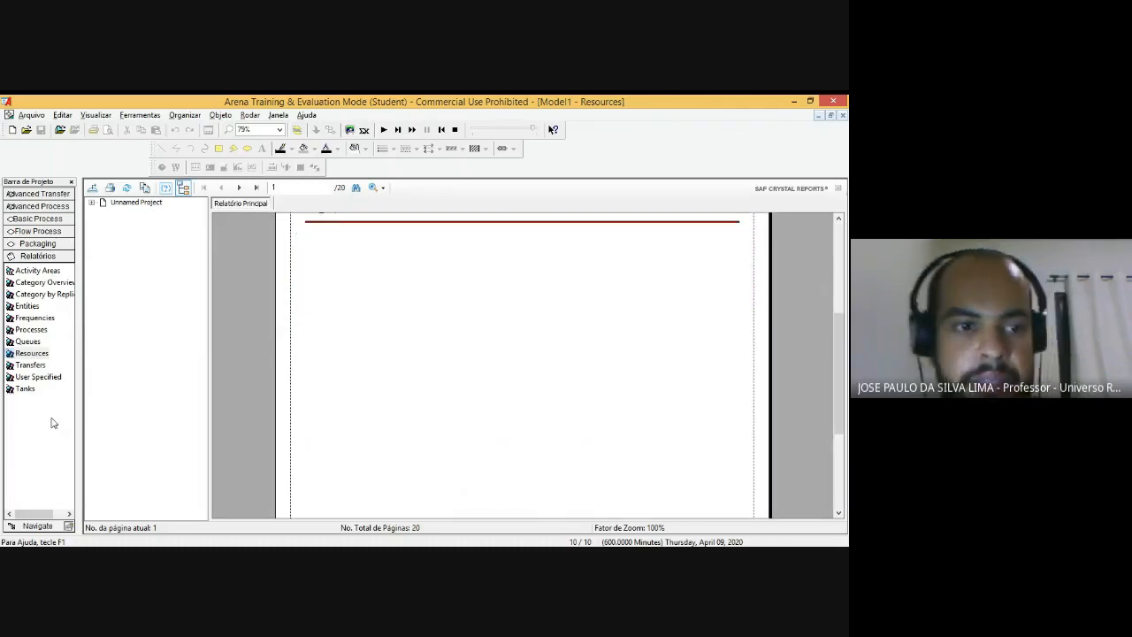
Step: Open the Category by Replication report and review Replication 1's entity, queue and resource statistics on pages 1 to 3
left_click(44, 283)
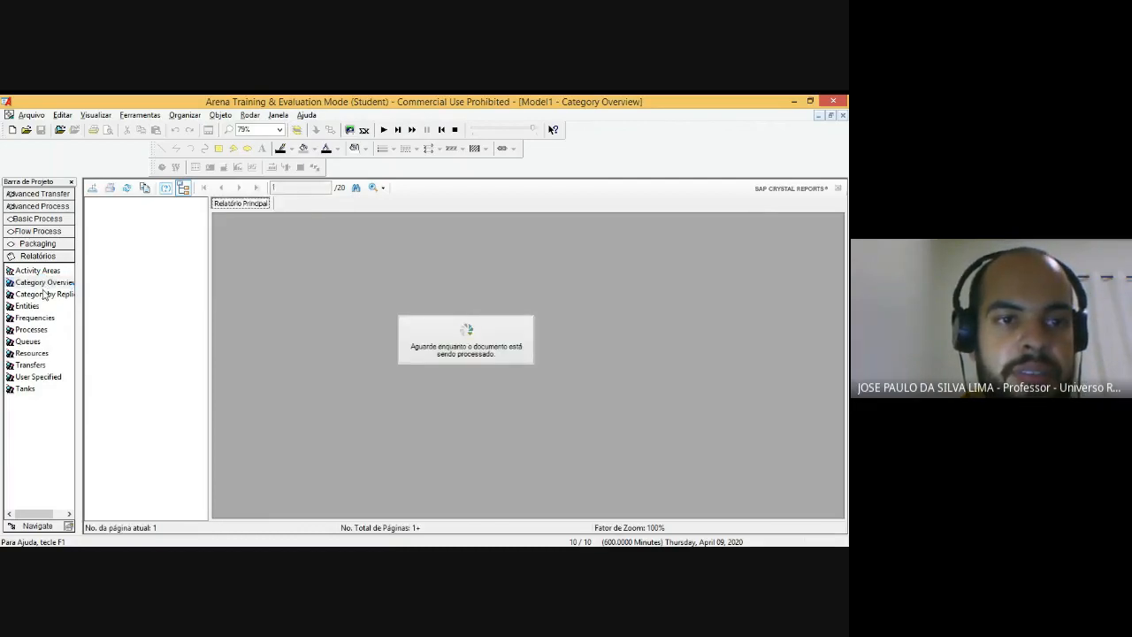
left_click(43, 294)
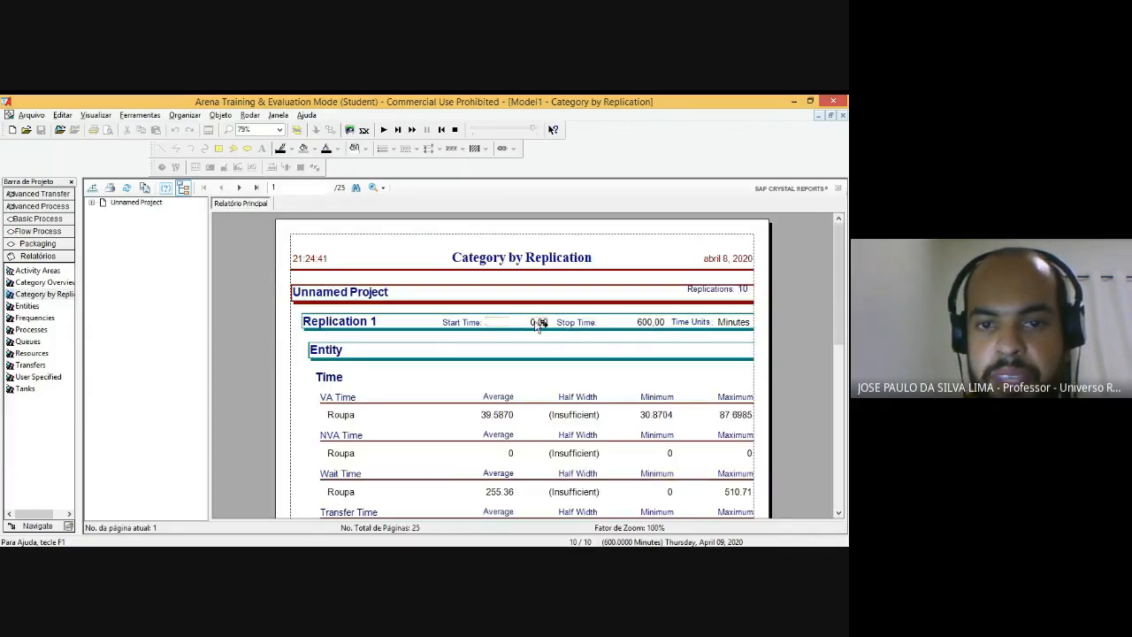
scroll(754, 356, "down", 8)
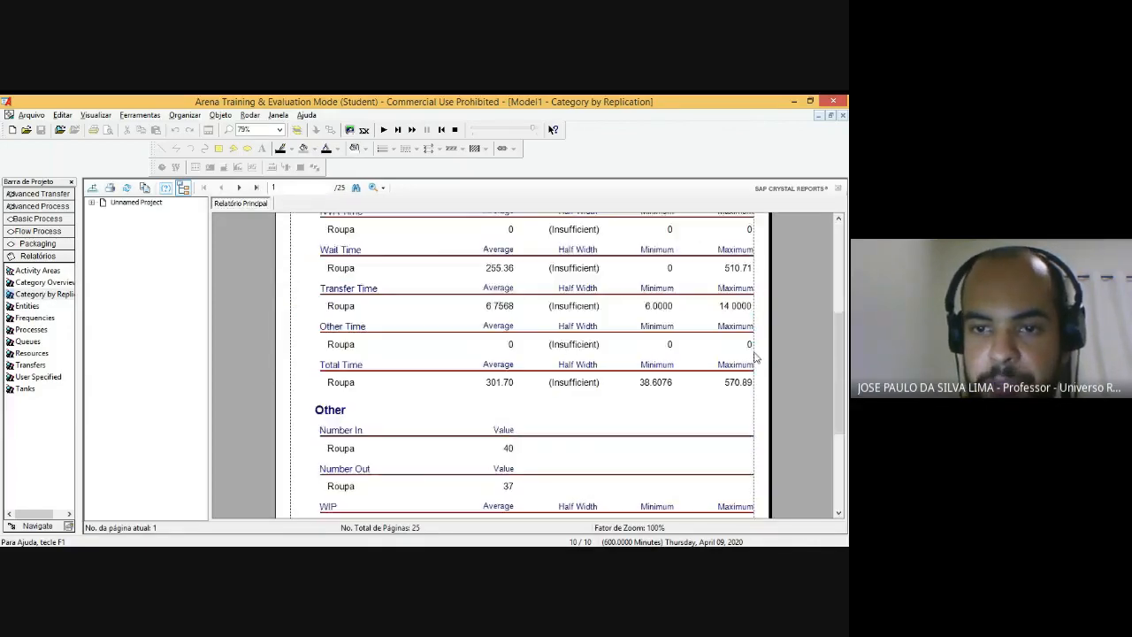
scroll(619, 398, "down", 1)
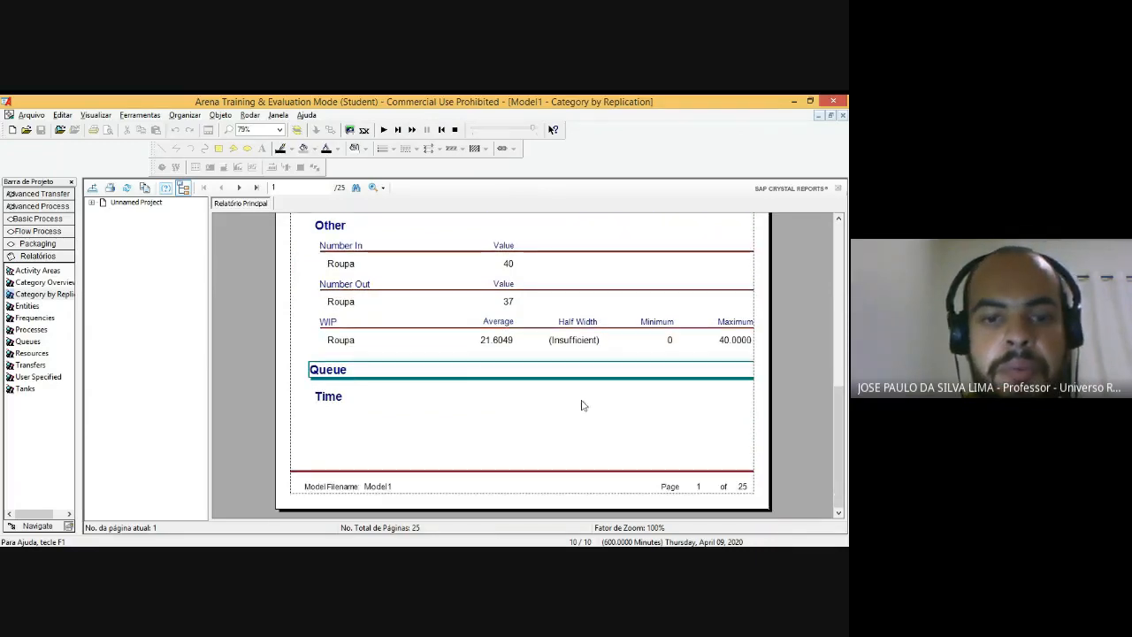
scroll(533, 445, "up", 10)
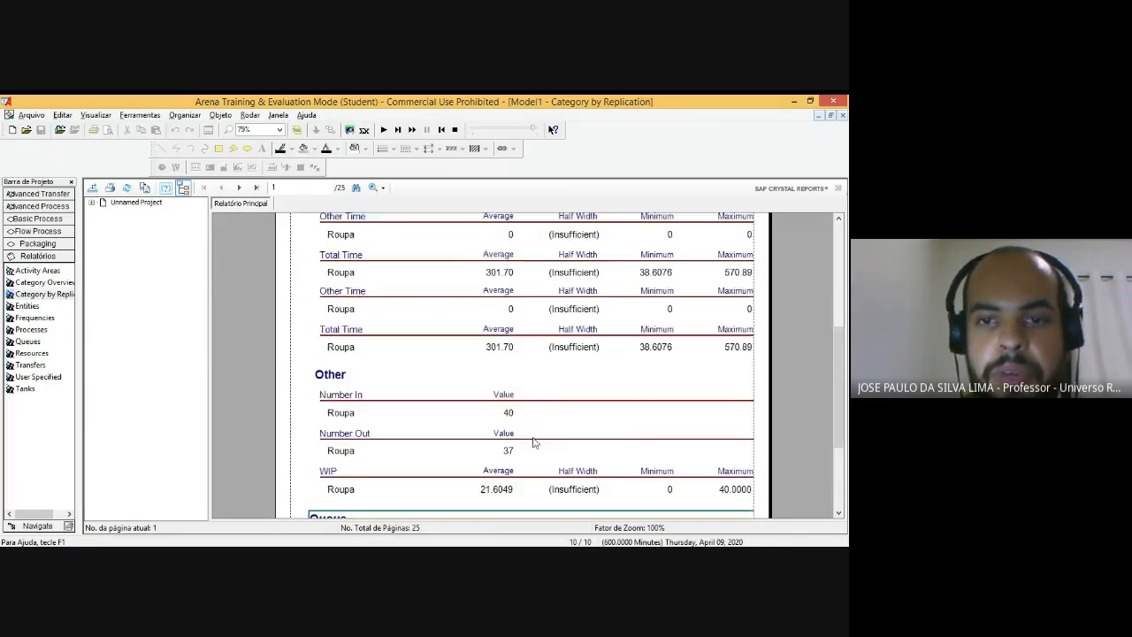
left_click(237, 187)
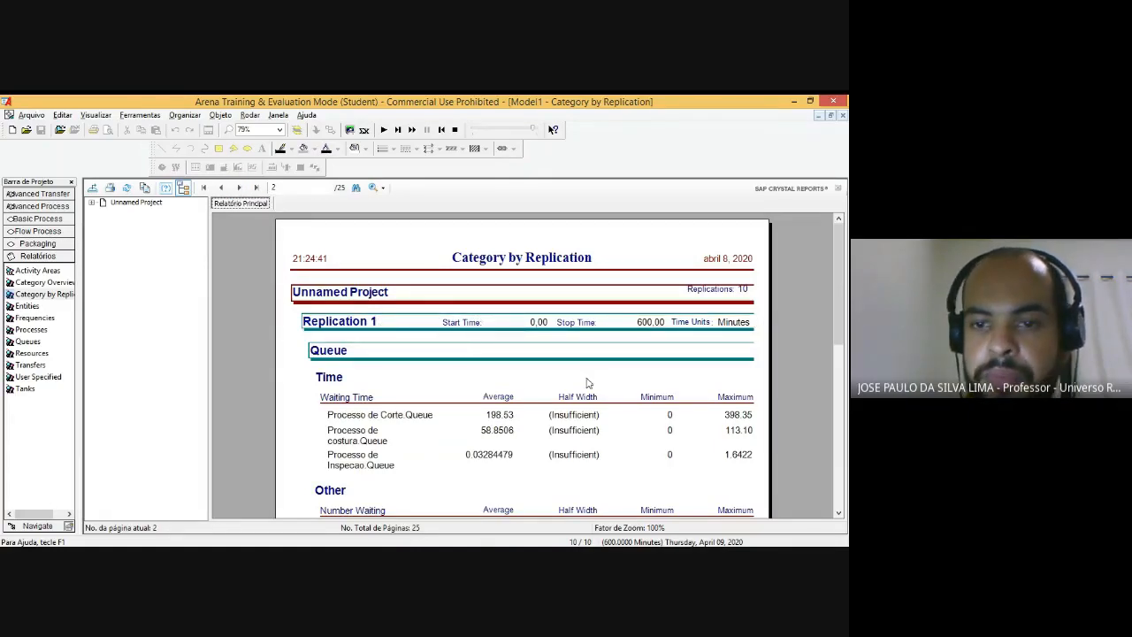
left_click_drag(837, 324, 836, 389)
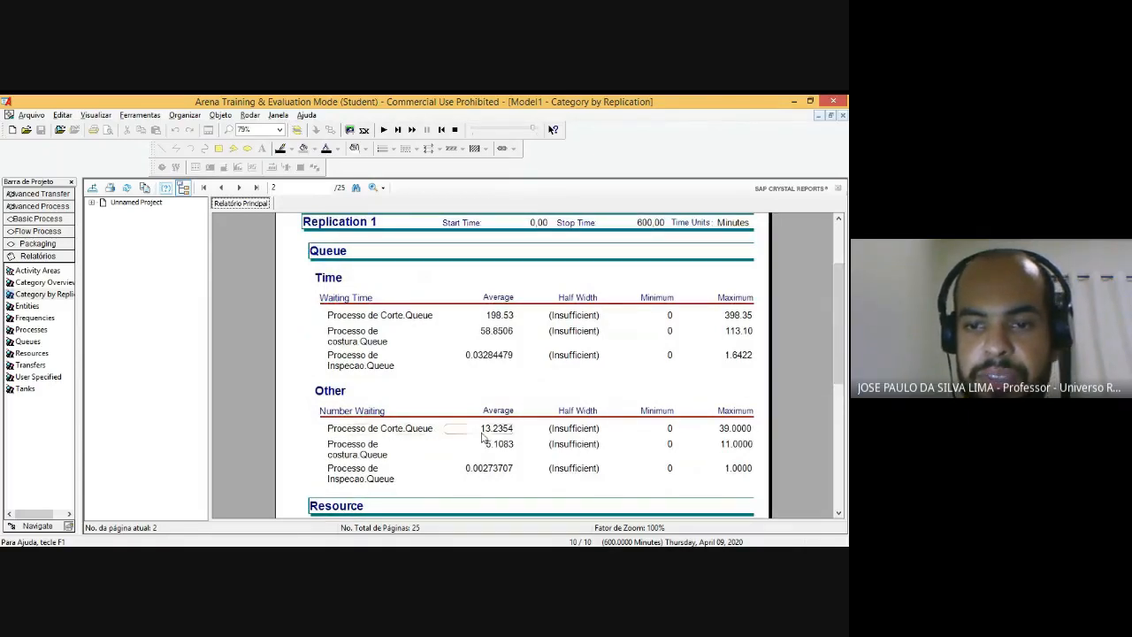
left_click(239, 187)
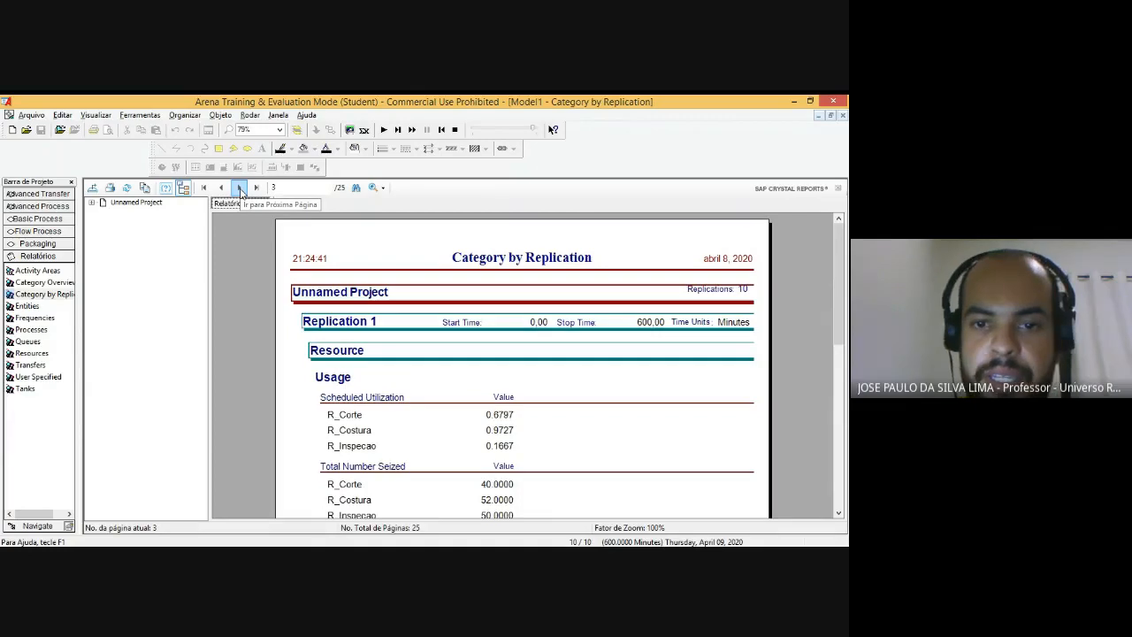
Step: Review Replication 10's entity, queue and resource statistics on pages 3 to 5 of the Category by Replication report
left_click_drag(840, 307, 839, 473)
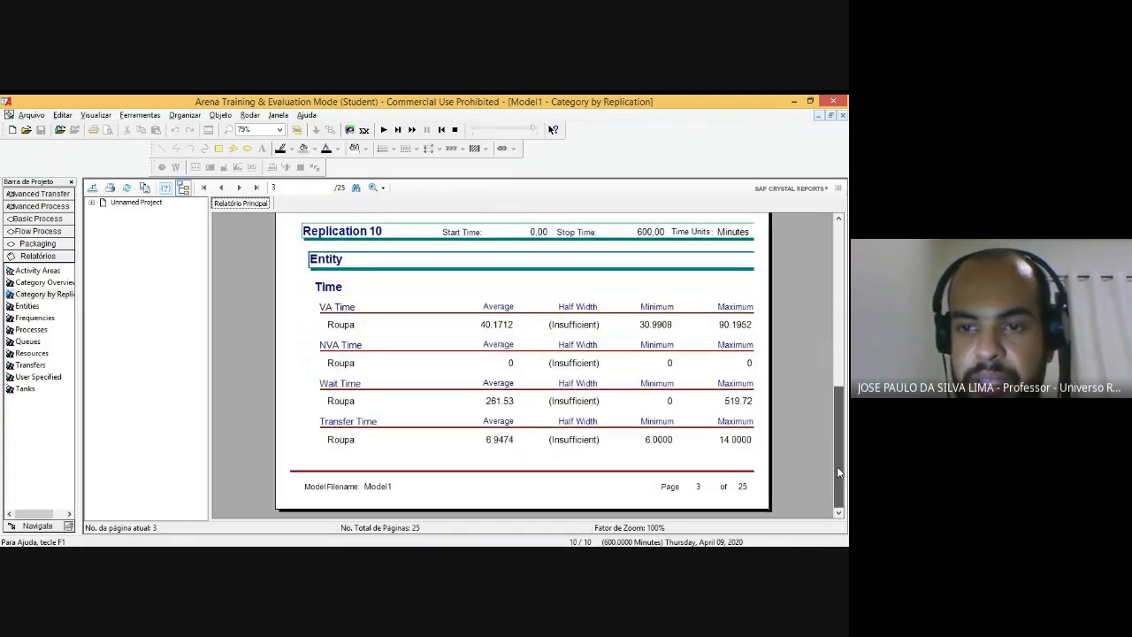
left_click(237, 187)
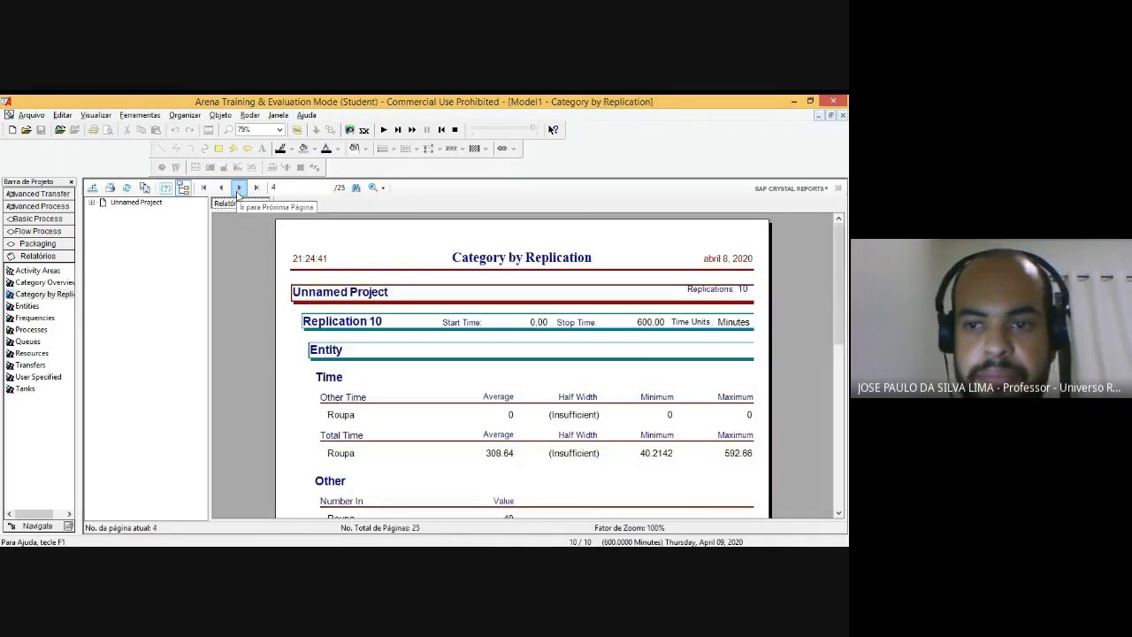
left_click_drag(839, 286, 839, 413)
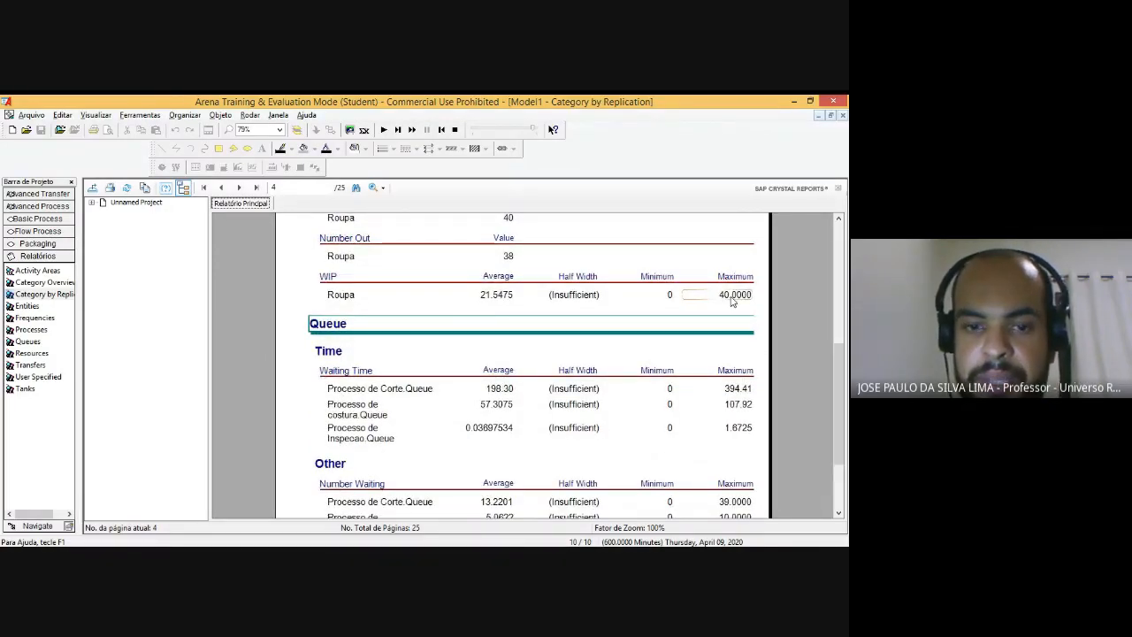
left_click(238, 188)
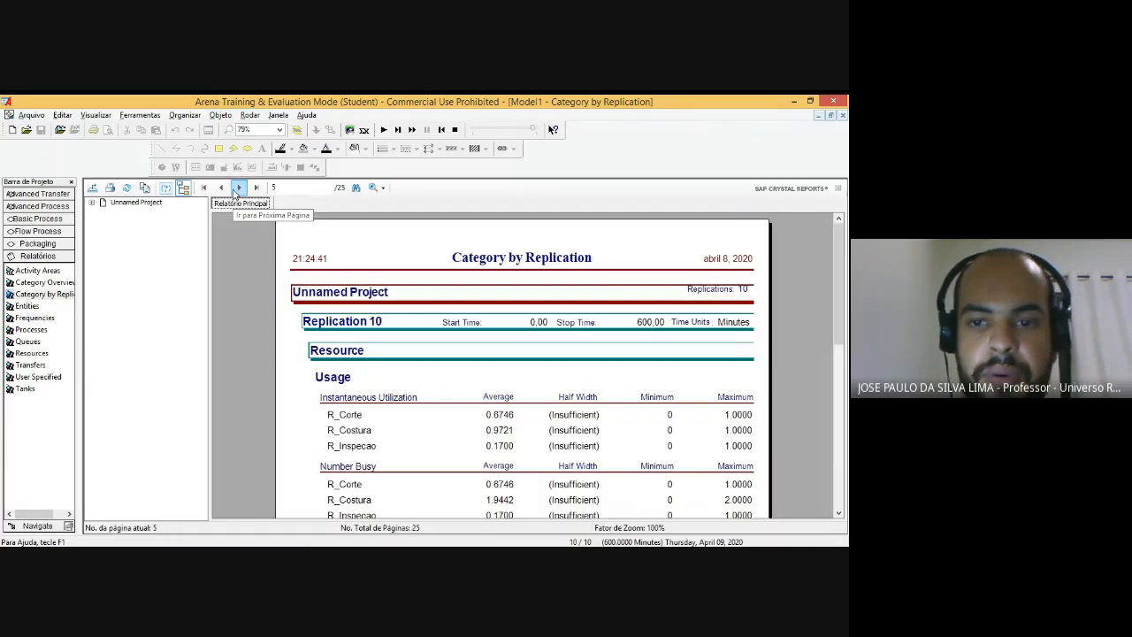
Step: Review Replication 2's entity times and queue statistics on pages 6 and 7 of the Category by Replication report
left_click(238, 187)
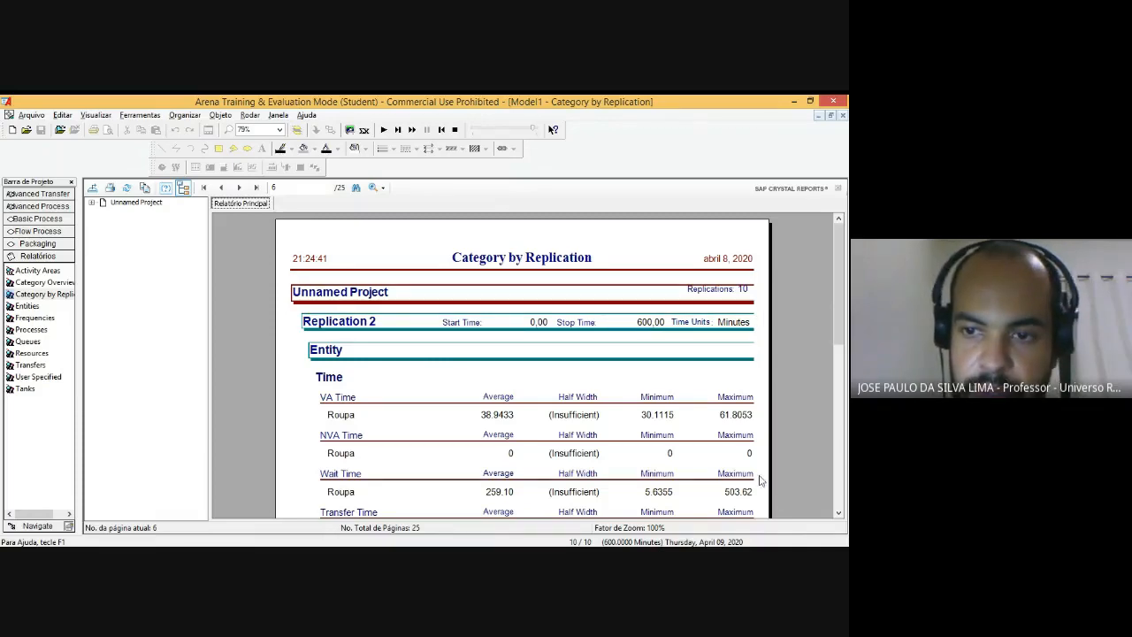
left_click_drag(837, 321, 828, 358)
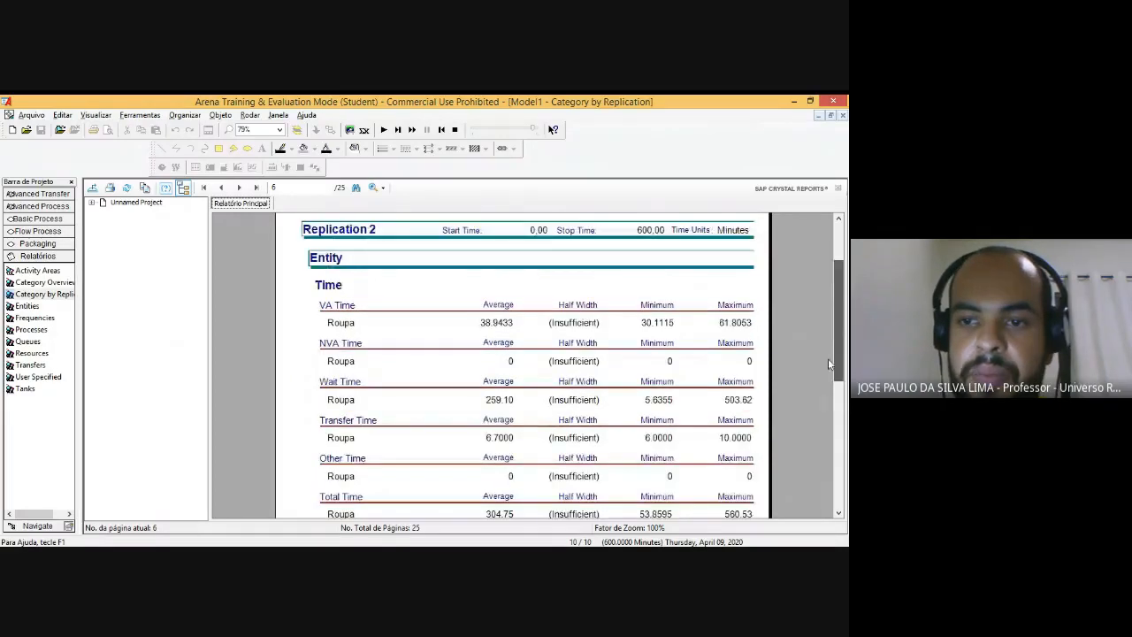
left_click(238, 188)
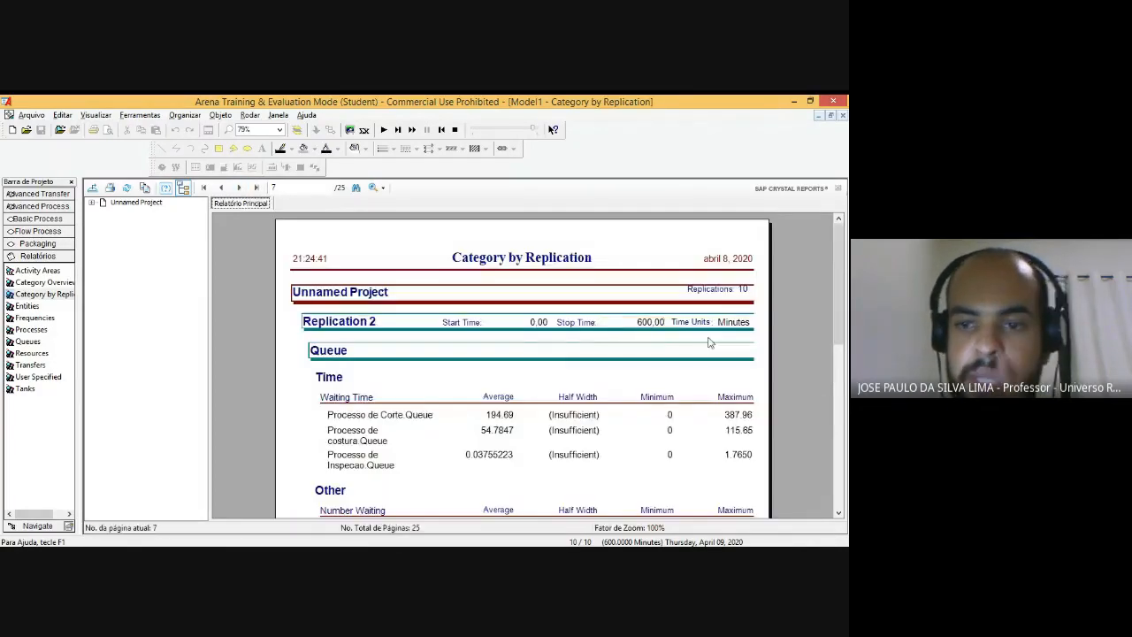
left_click_drag(833, 296, 834, 361)
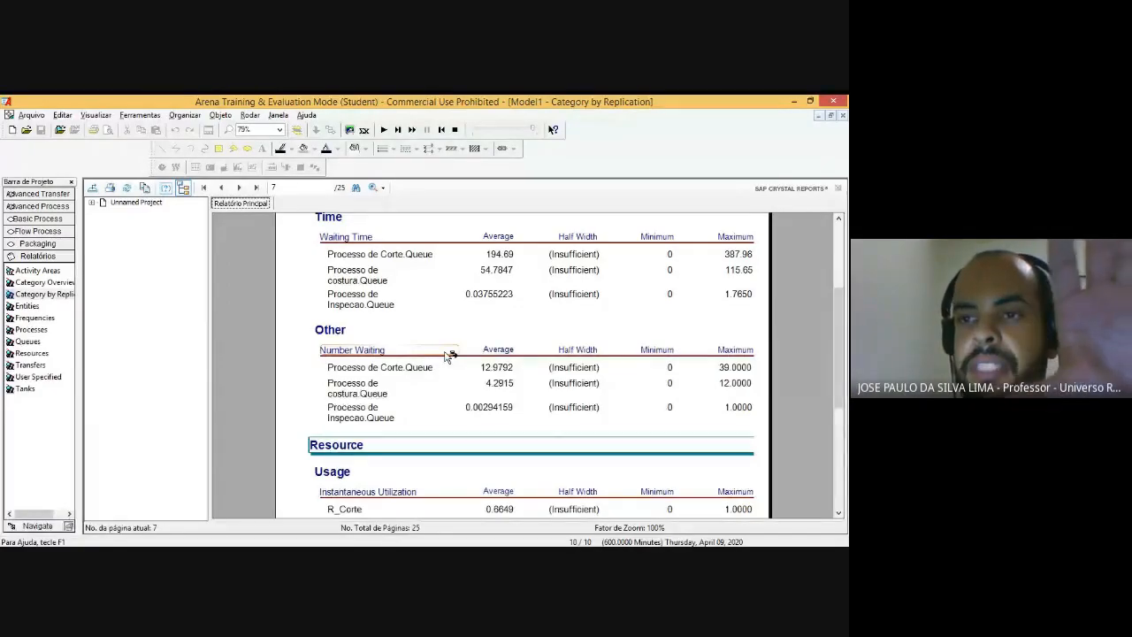
Step: End the simulation run
left_click(454, 129)
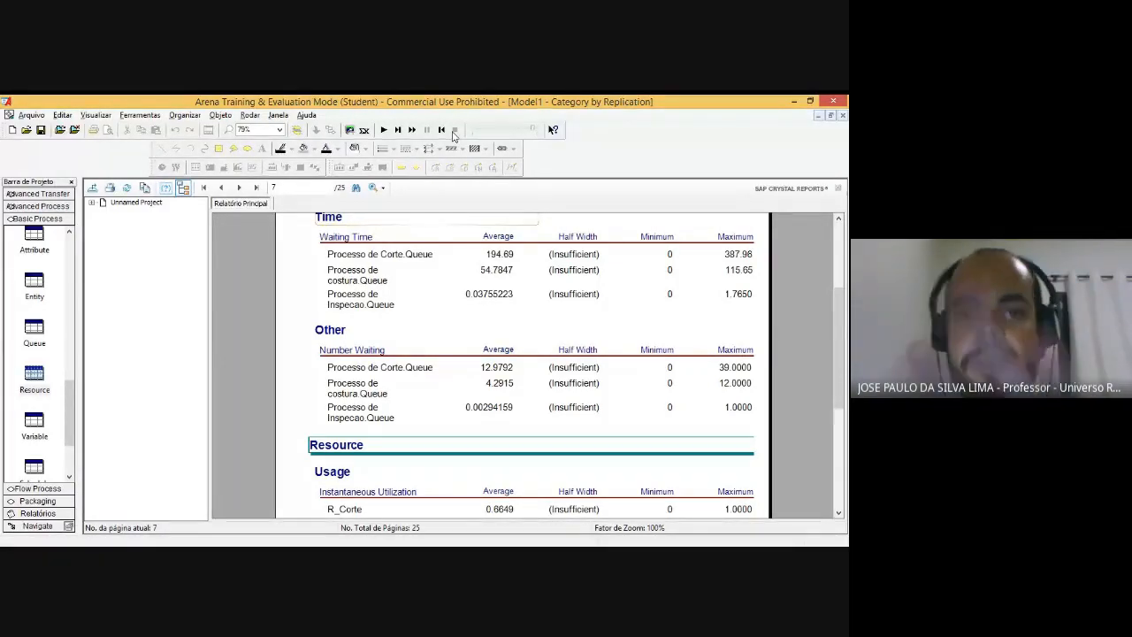
left_click(97, 557)
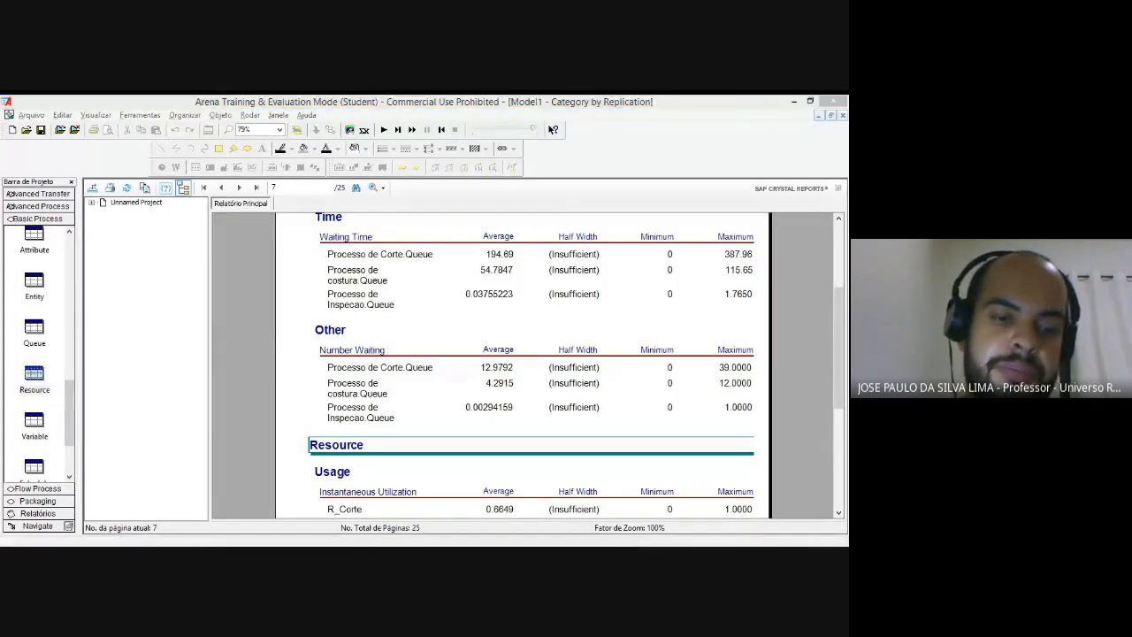